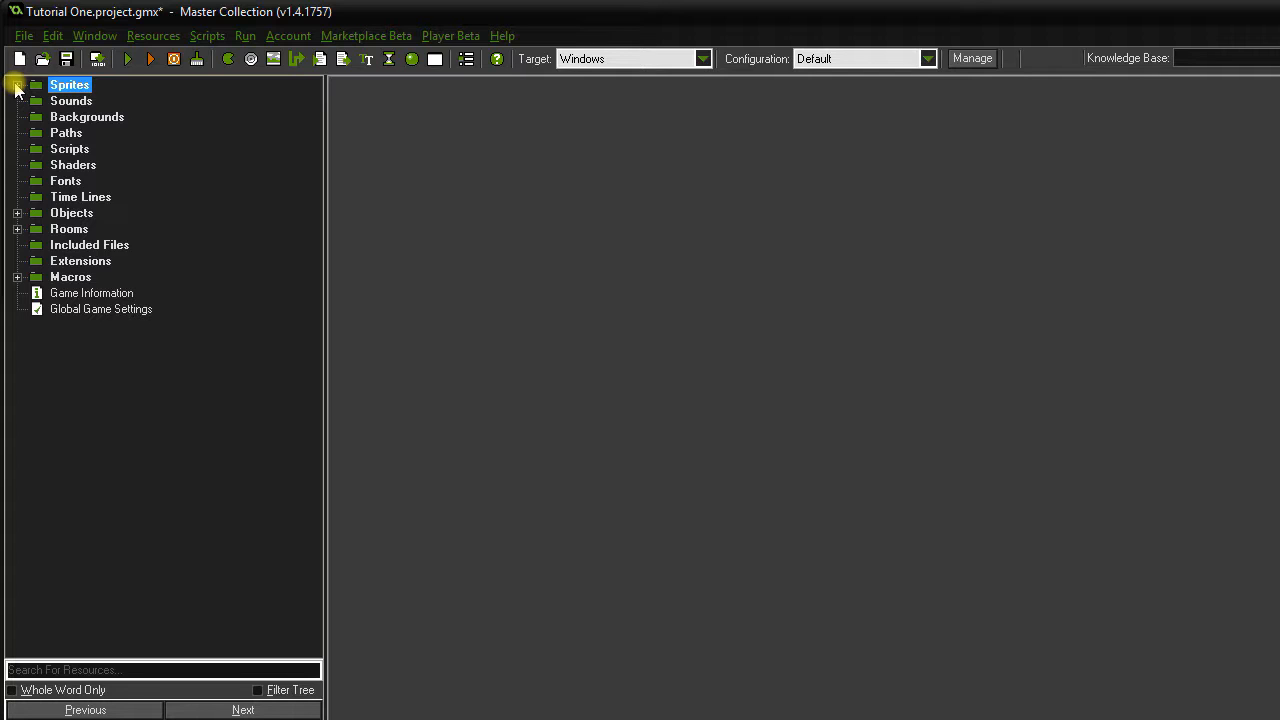
Browse the Objects and Rooms folders, then expand Sprites to show spr_dragon.
left_click(60, 215)
left_click(69, 229)
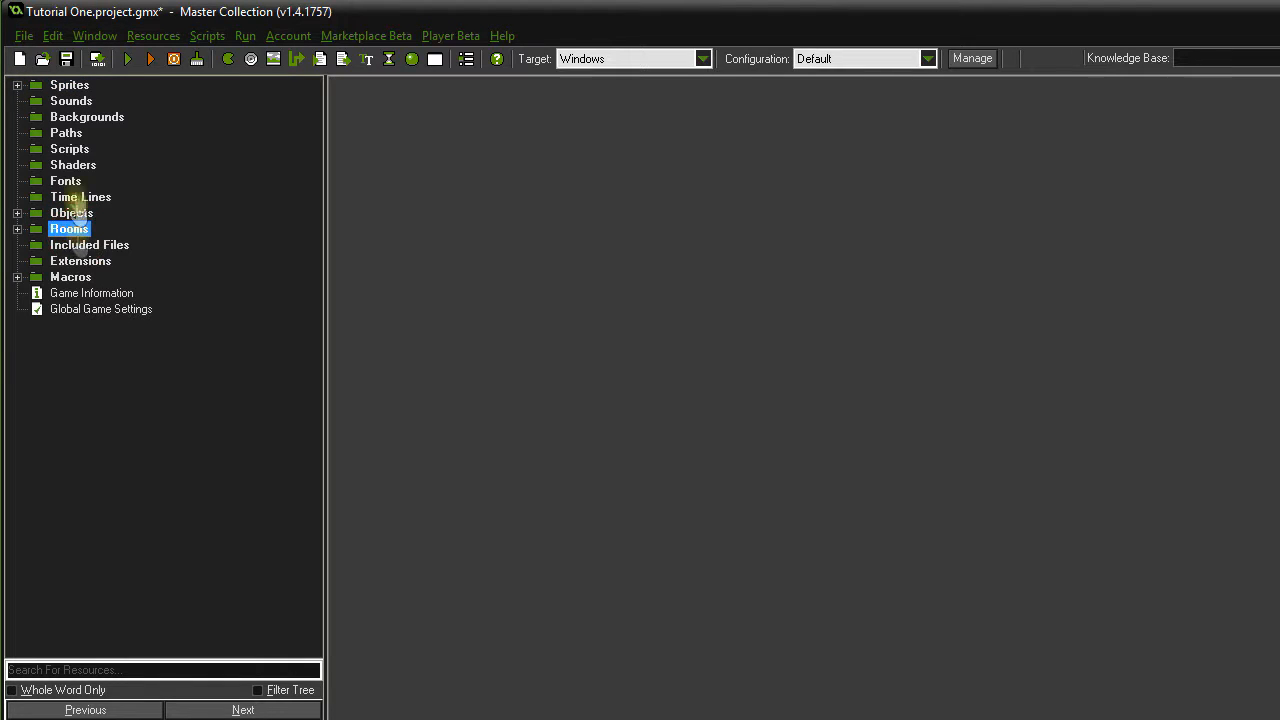
double_click(68, 86)
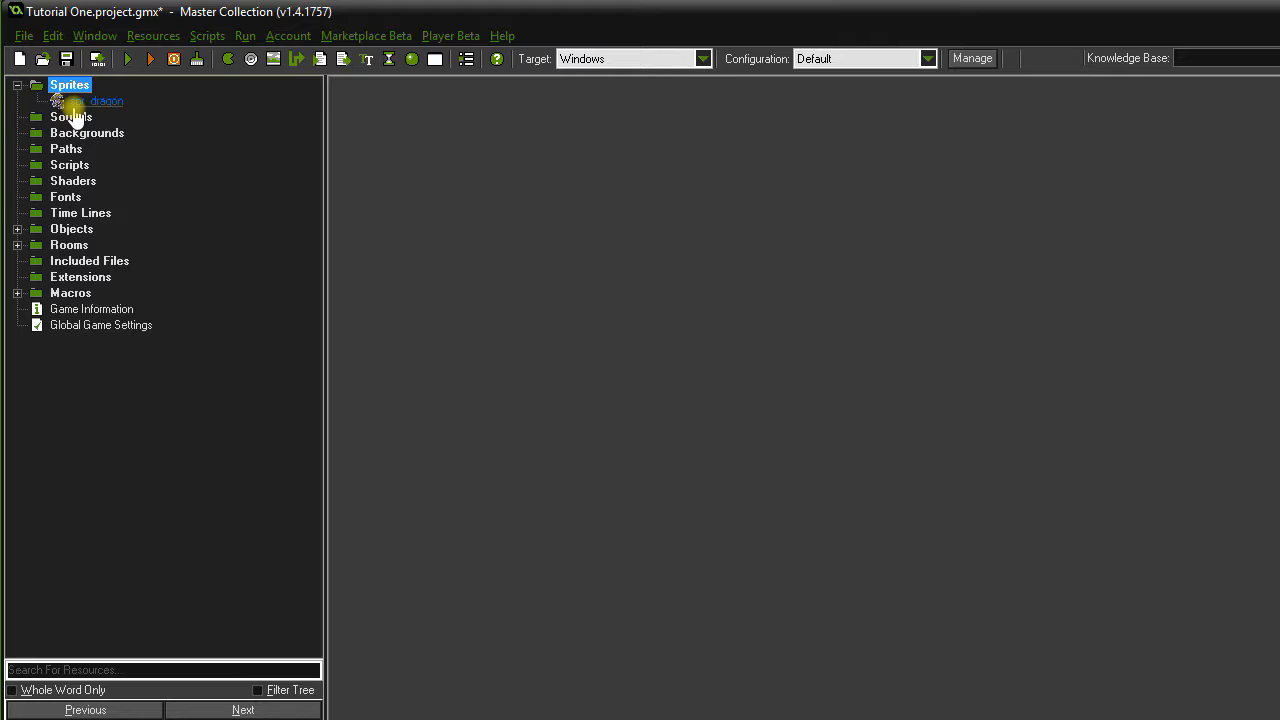
left_click(17, 86)
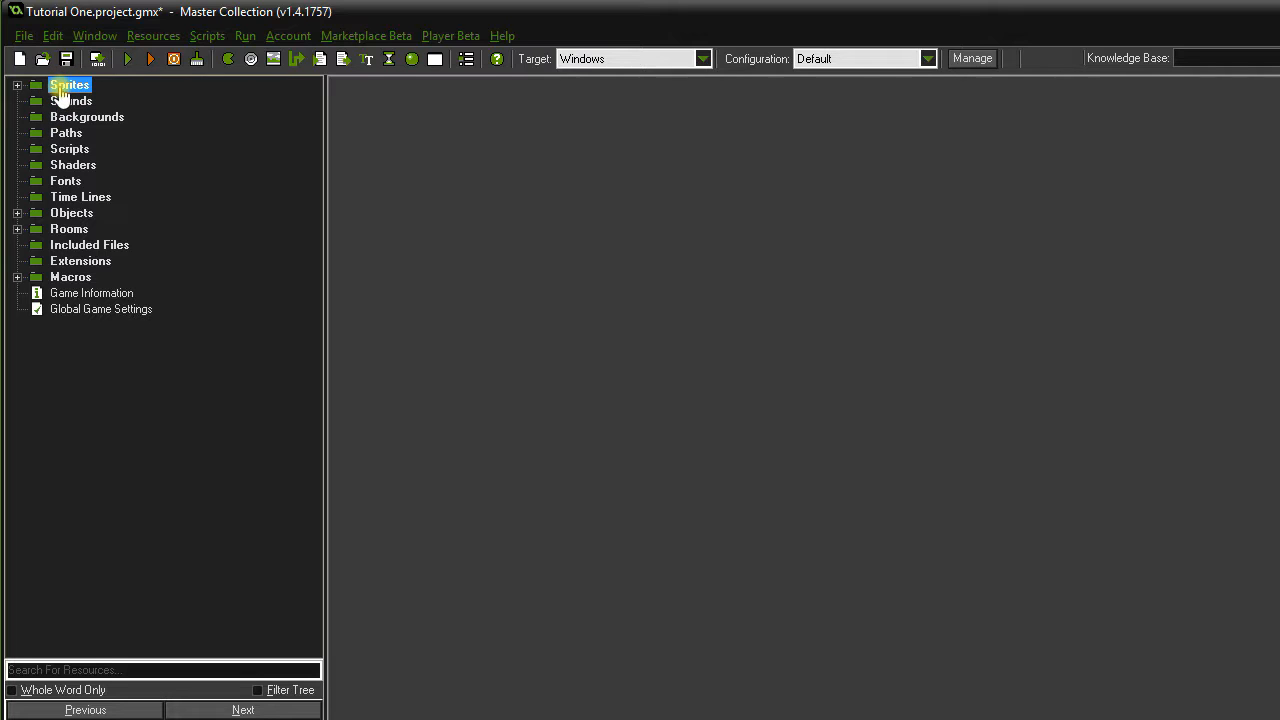
left_click(18, 86)
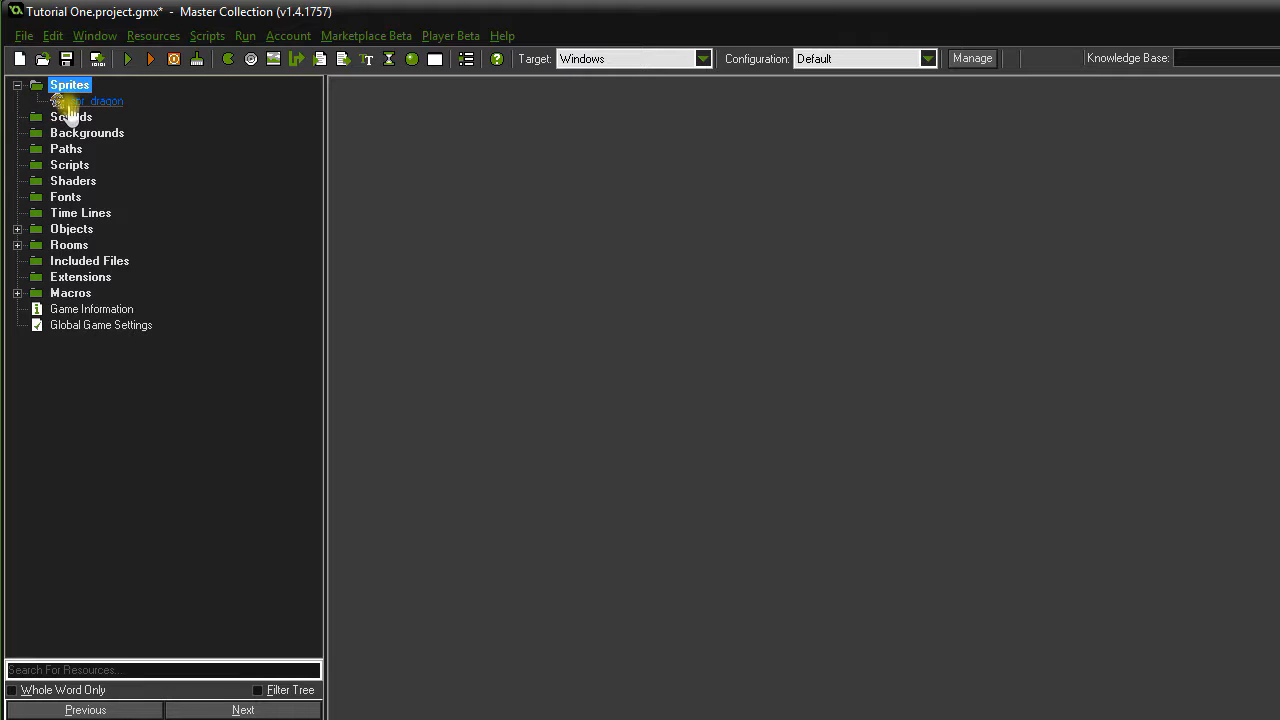
Create sprite spr_boss from the four-frame Boss_strip4 image (135 x 165).
right_click(64, 90)
left_click(88, 105)
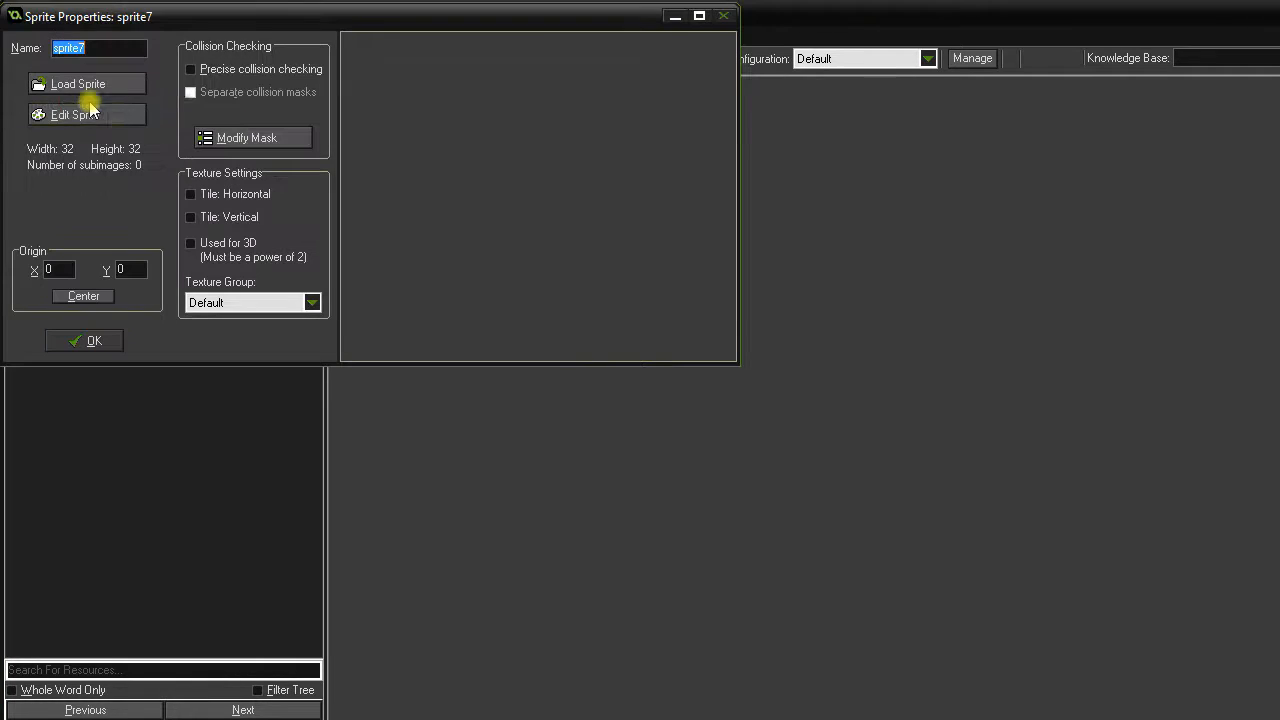
type("spr")
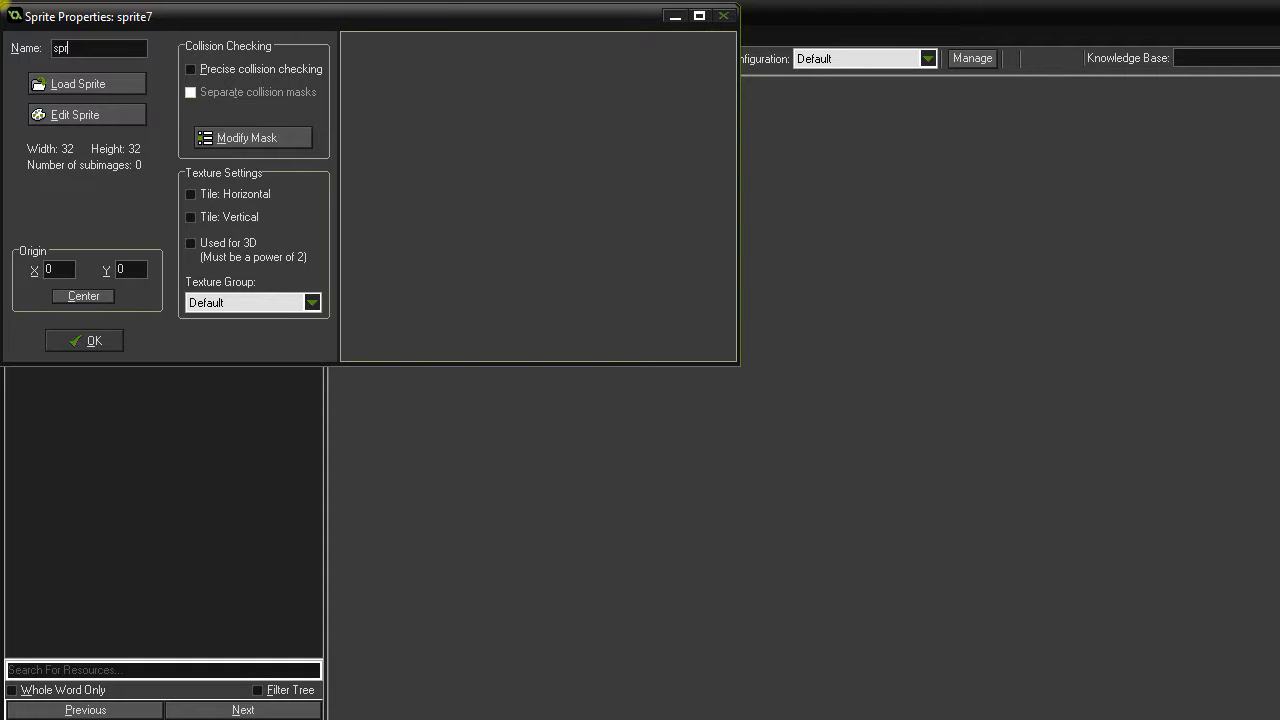
type("_boss")
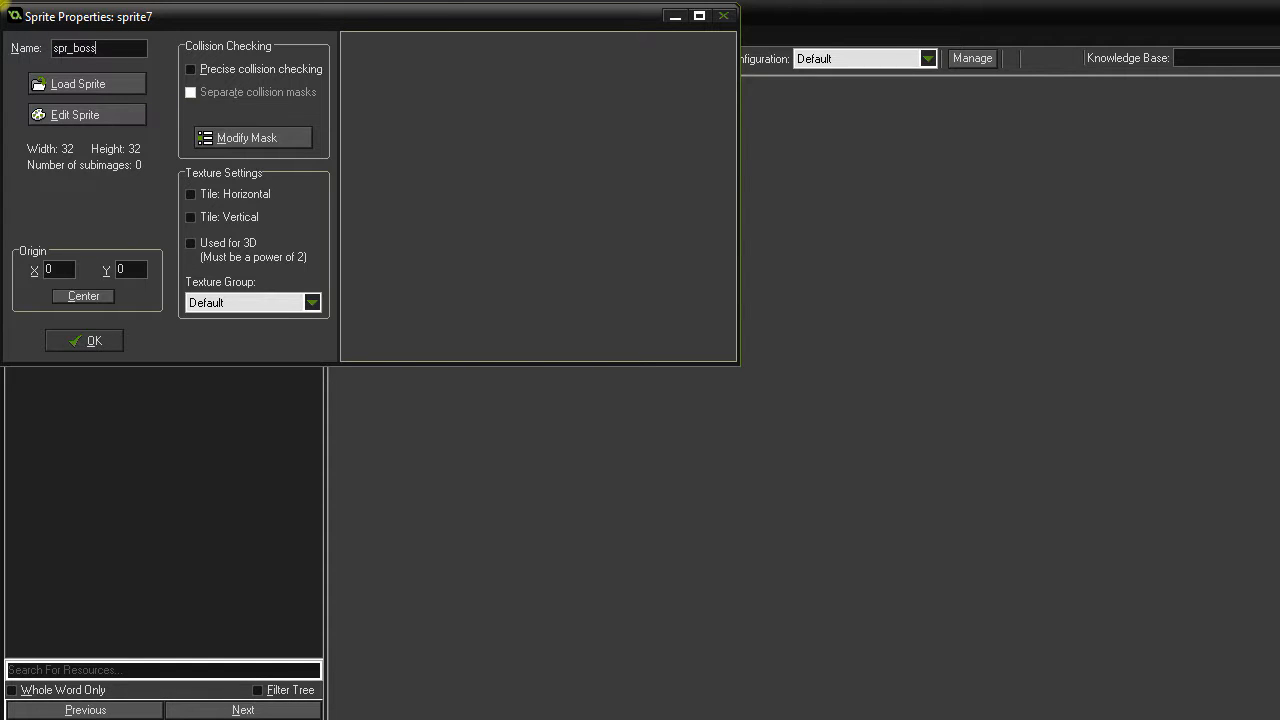
left_click(52, 84)
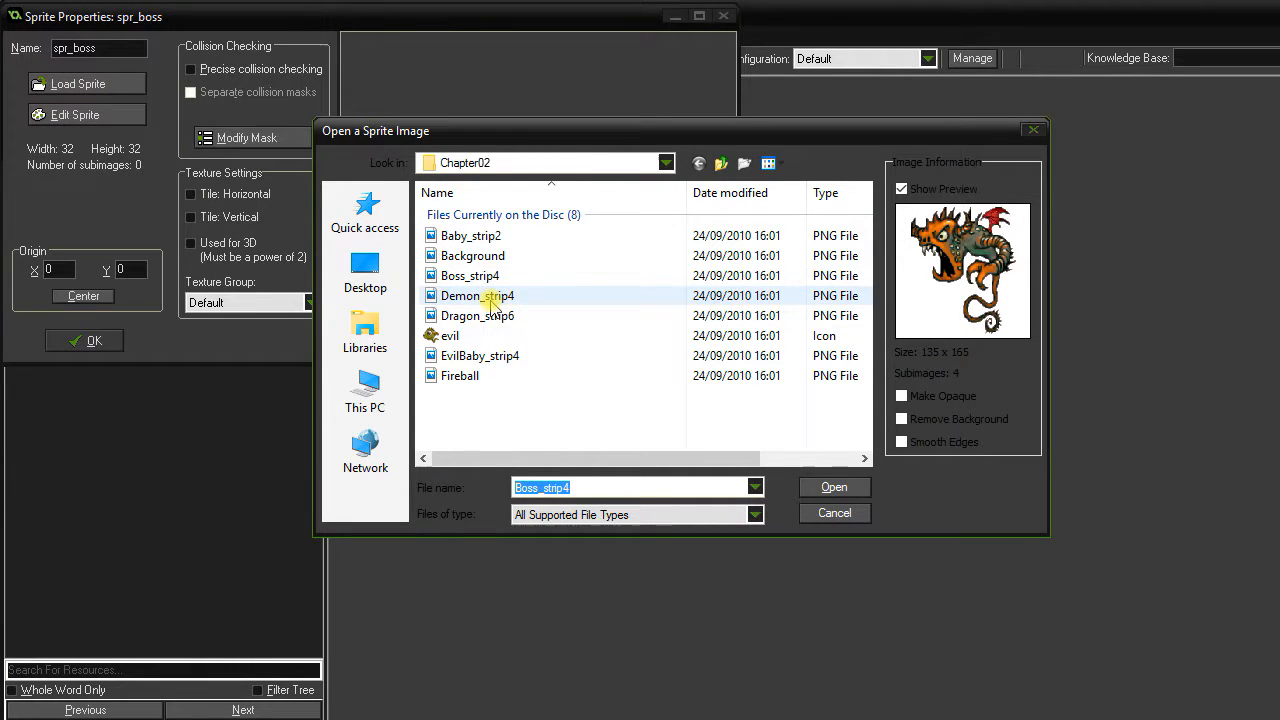
double_click(491, 276)
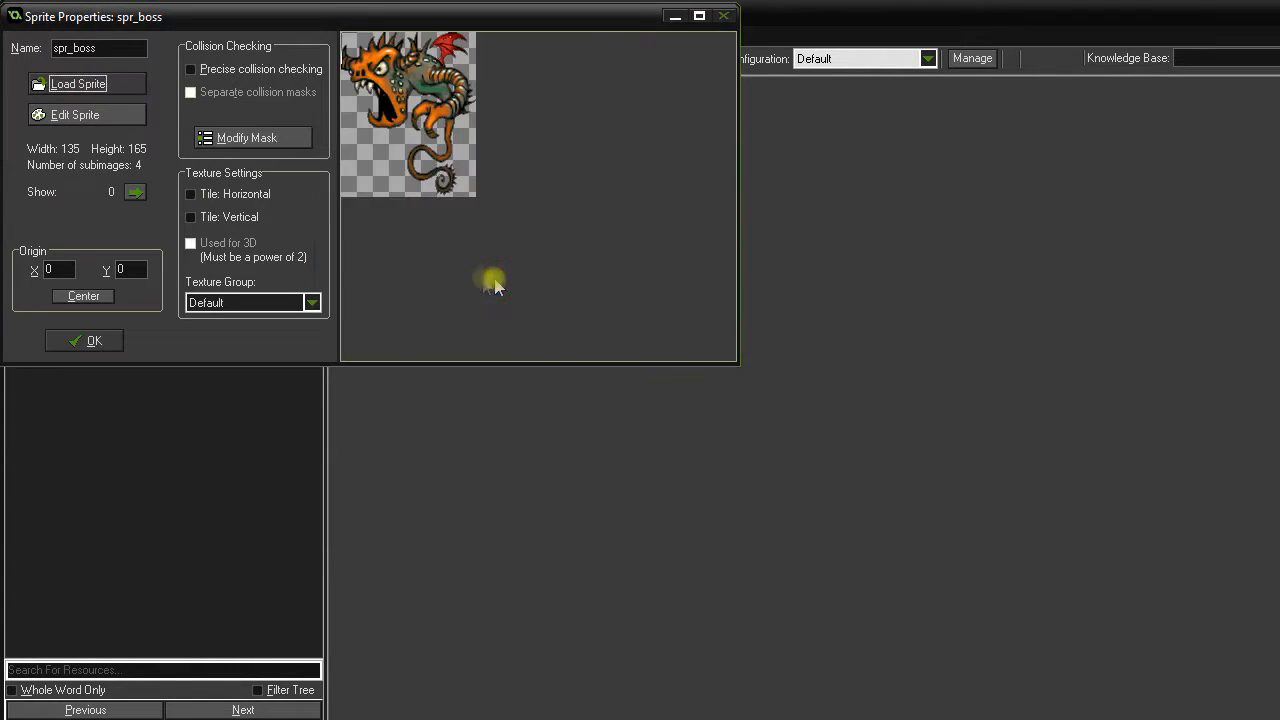
left_click(87, 343)
left_click(18, 87)
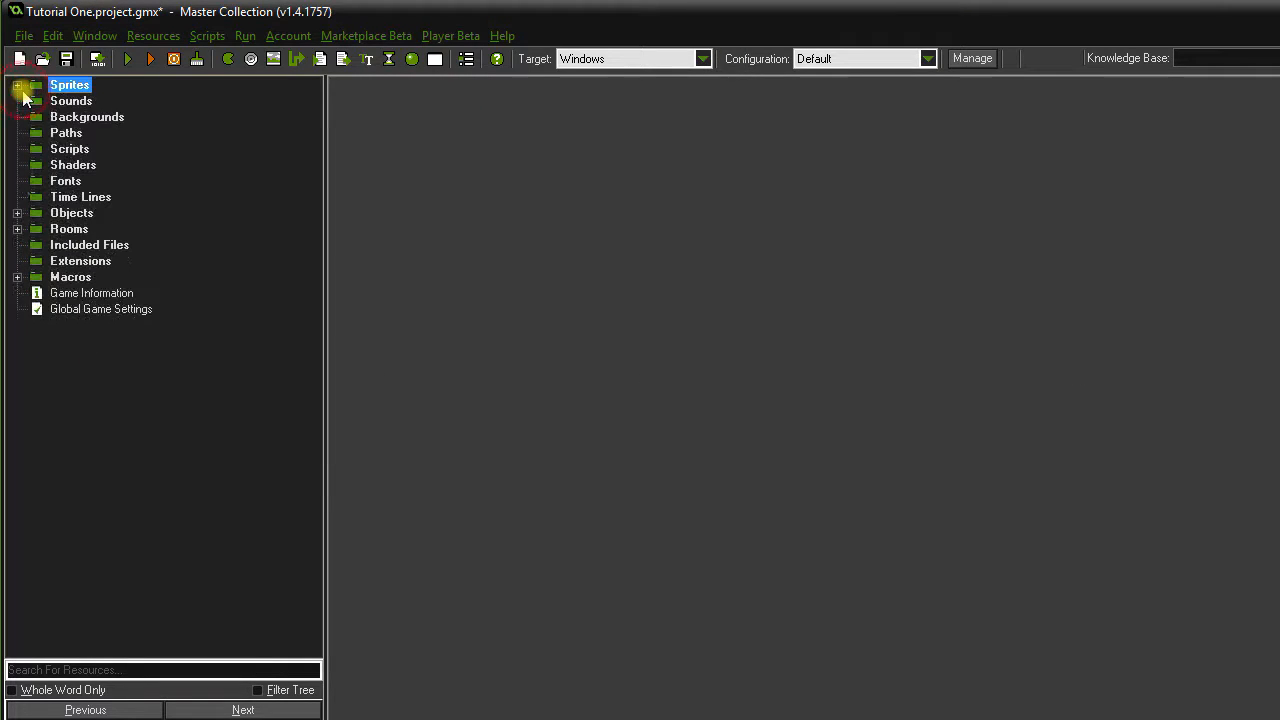
Create object obj_boss with sprite spr_boss and add a Create event to it.
right_click(70, 215)
left_click(100, 222)
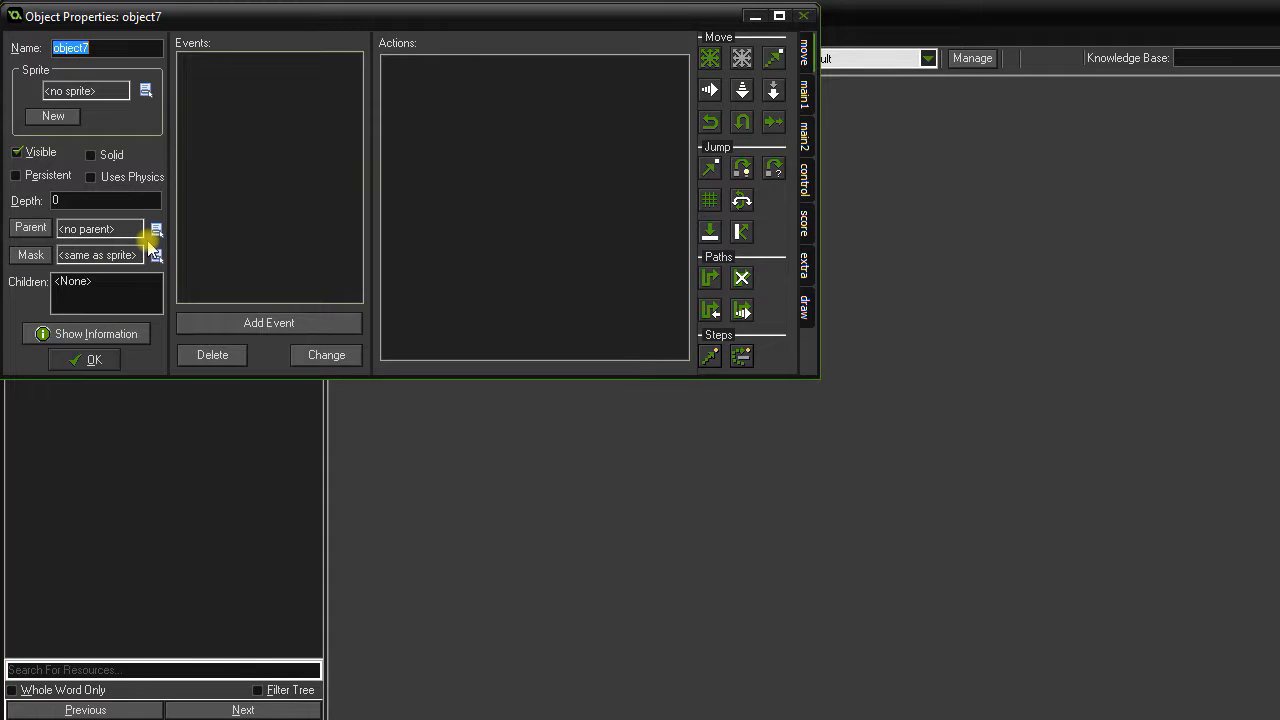
type("obj_boss")
left_click(145, 90)
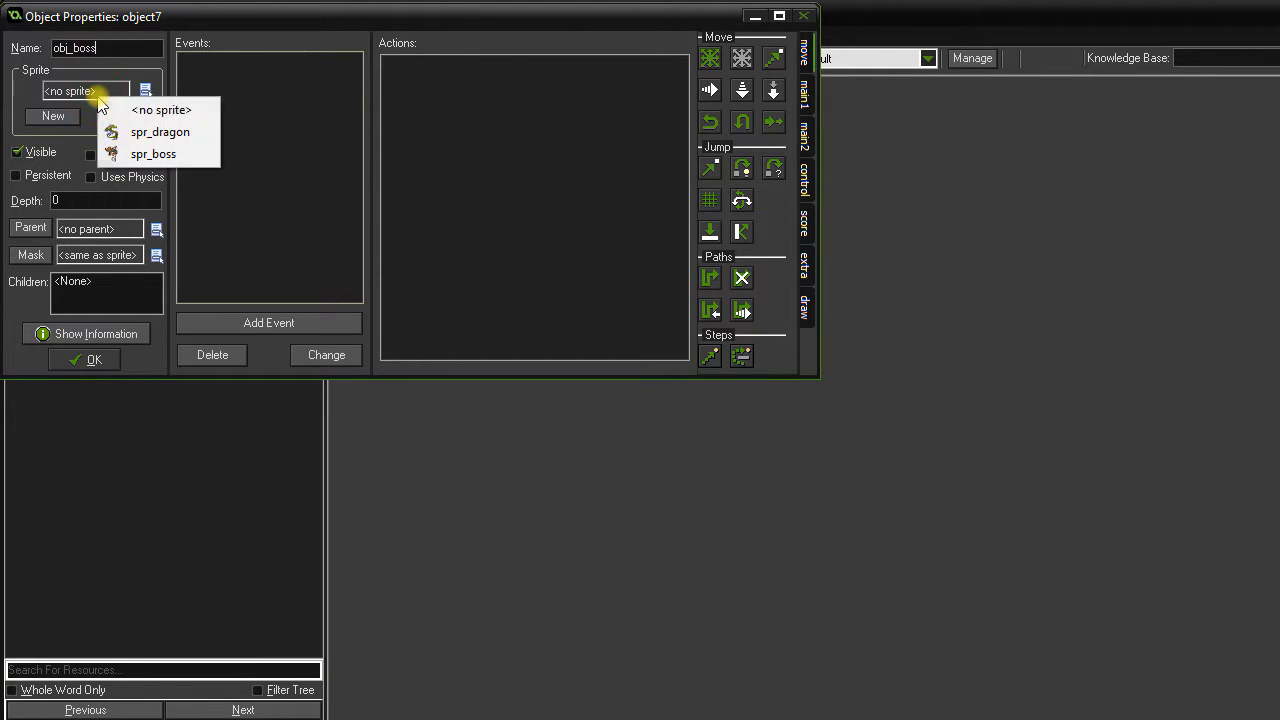
left_click(132, 152)
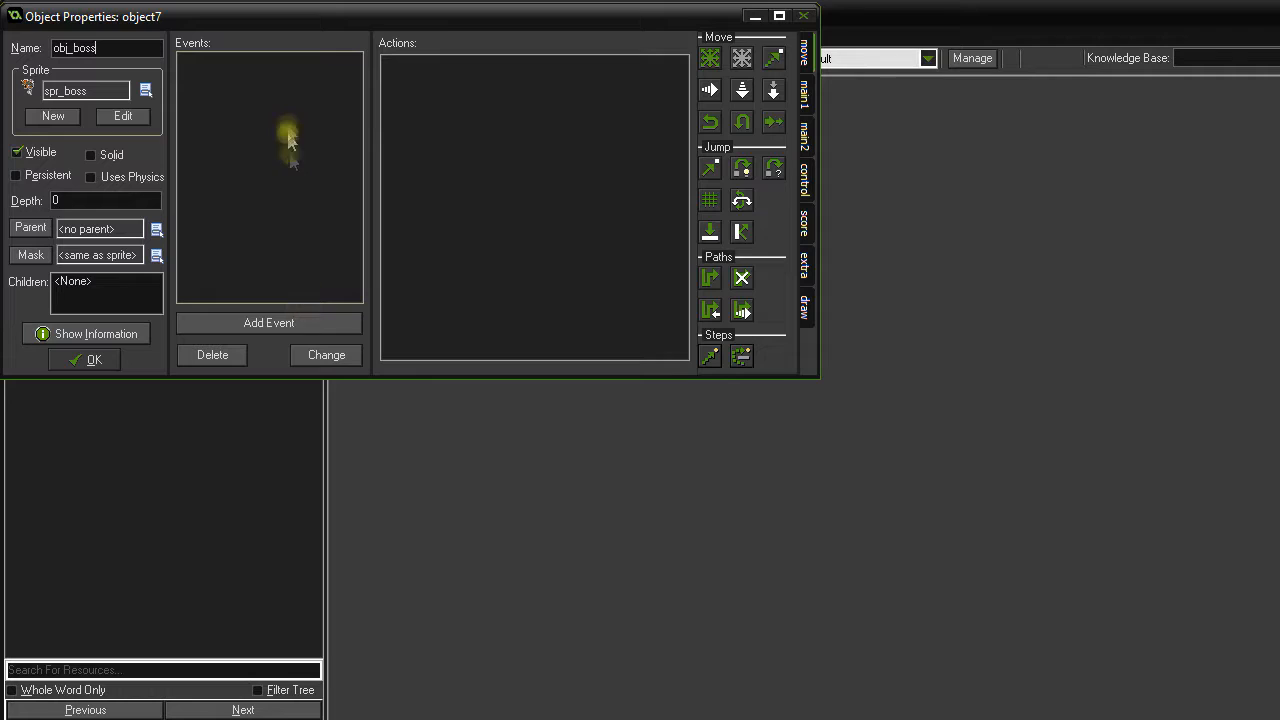
left_click_drag(309, 14, 457, 136)
left_click(407, 443)
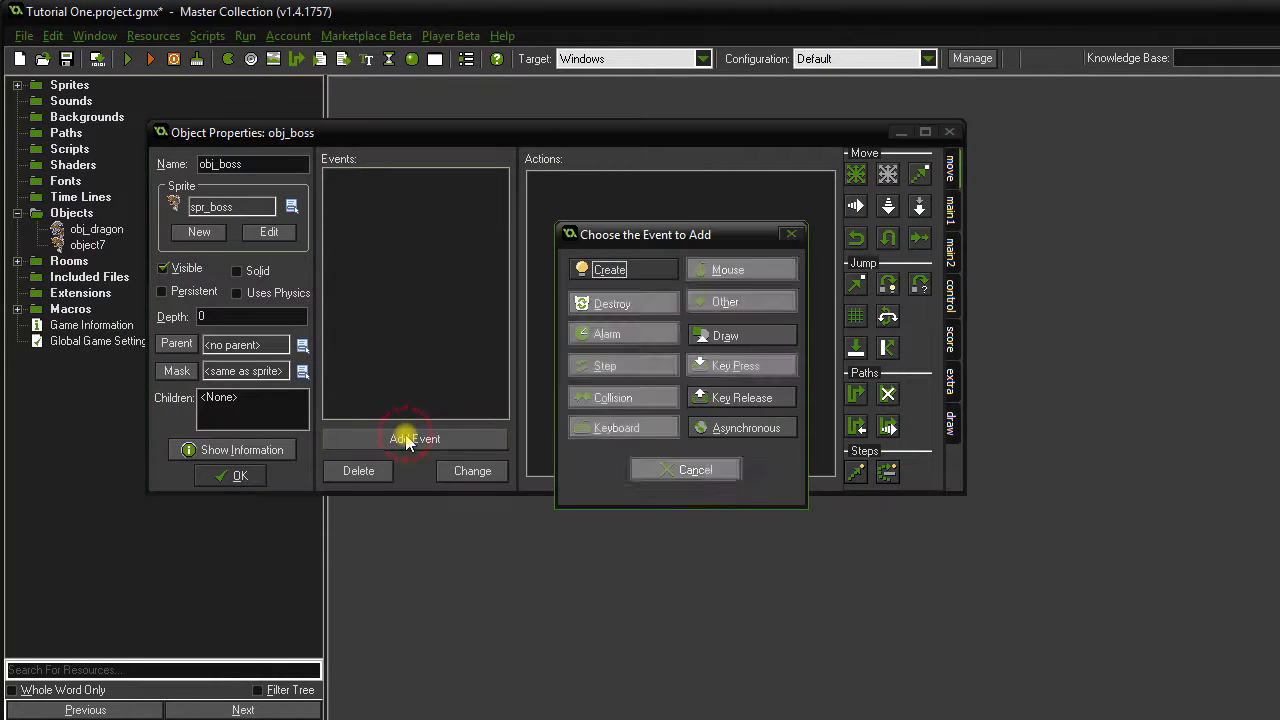
left_click(644, 268)
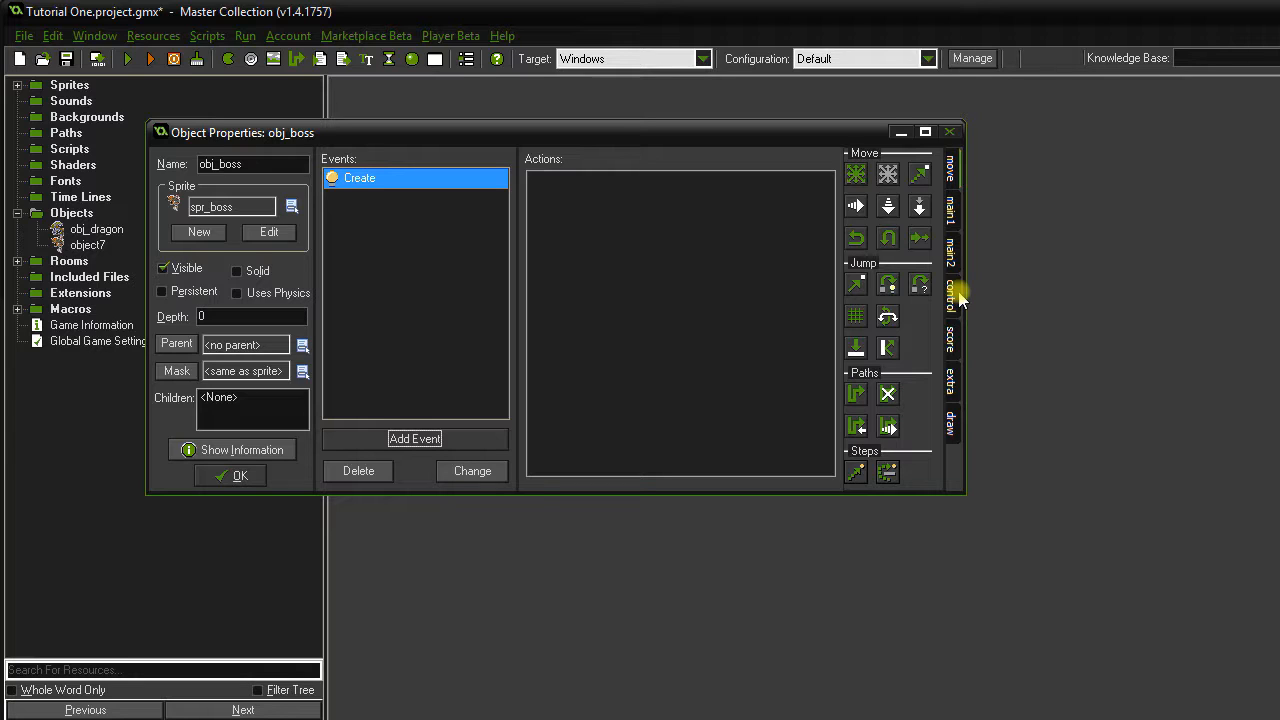
Add a Move Fixed action to the Create event: direction up, speed 8.
left_click_drag(856, 174, 740, 258)
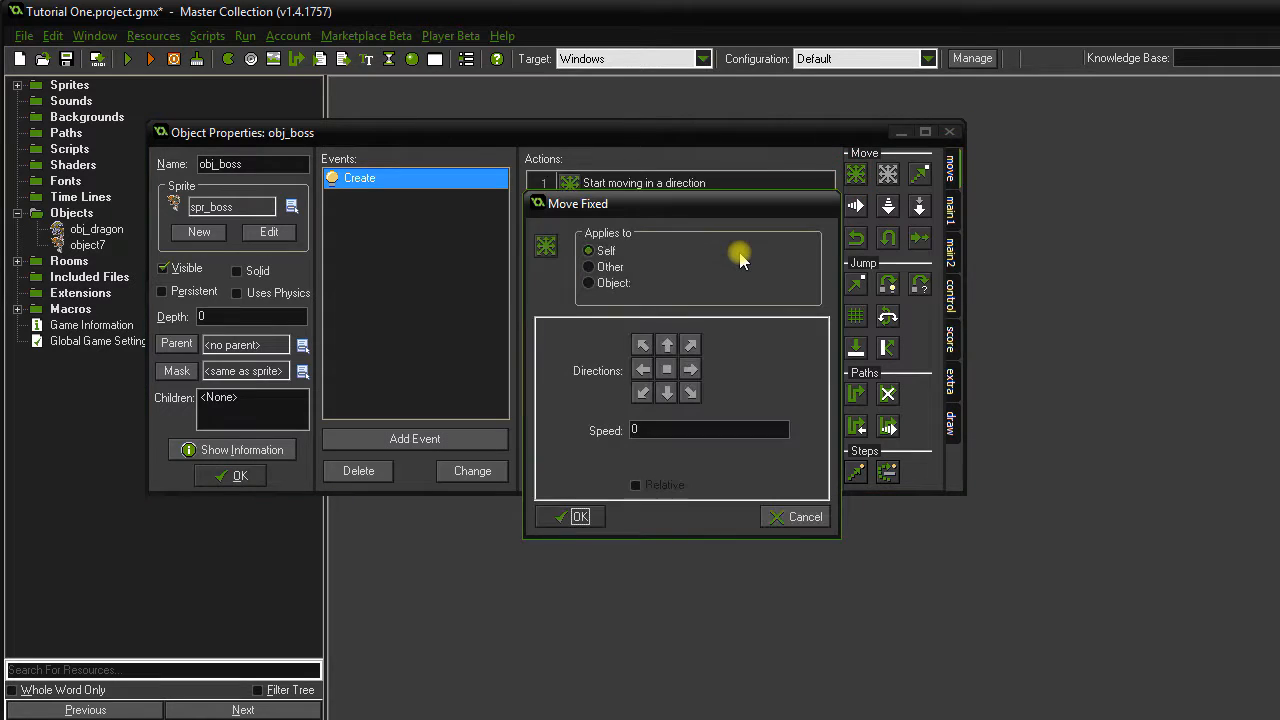
left_click(667, 348)
left_click_drag(677, 432, 620, 428)
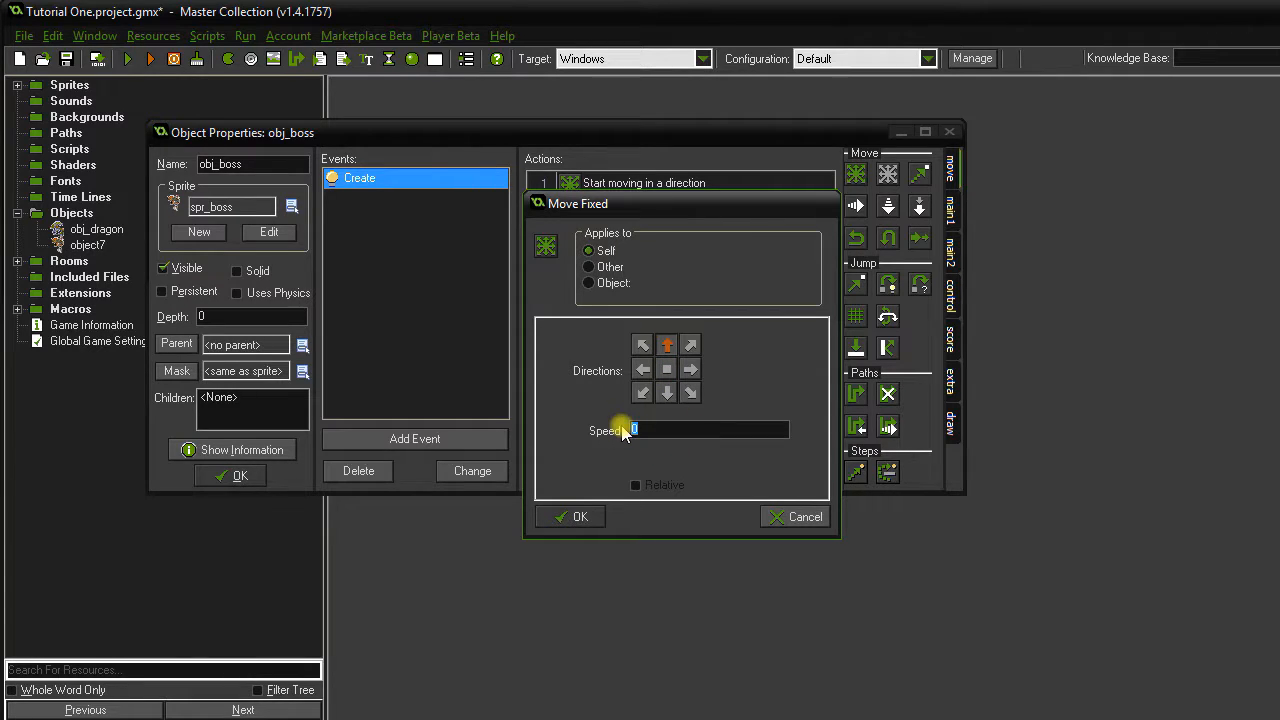
type("8")
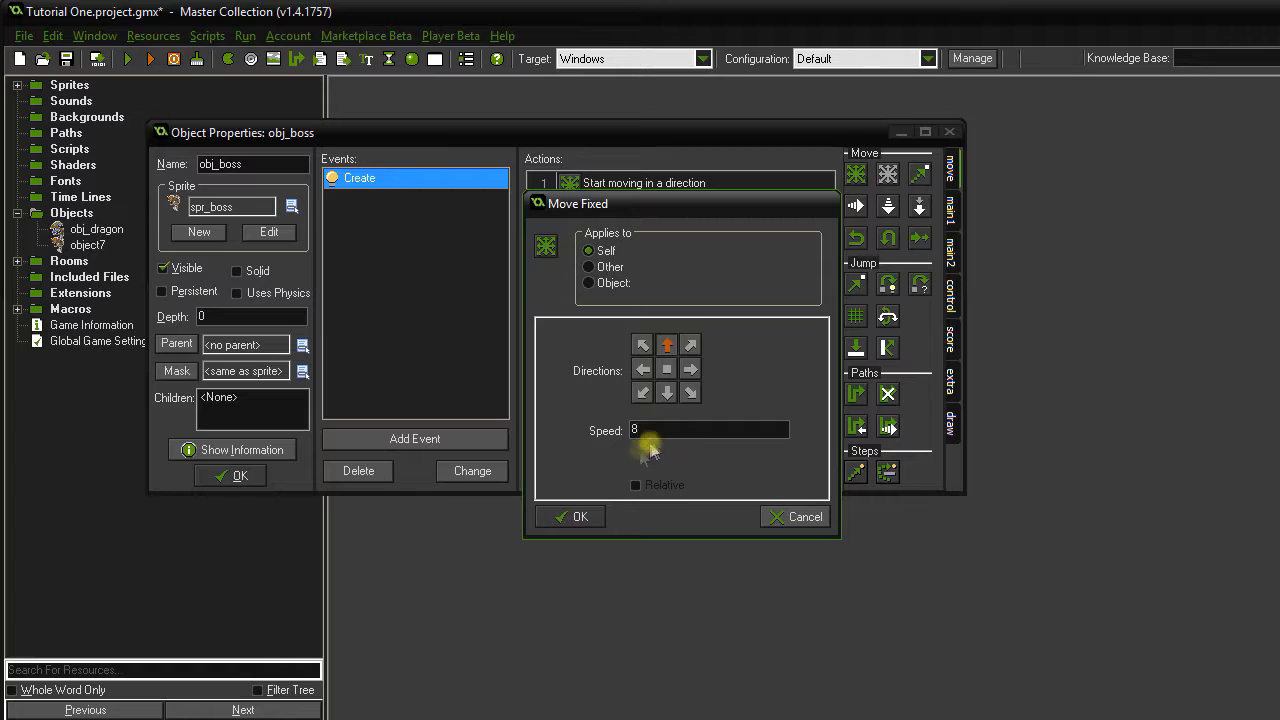
left_click(590, 518)
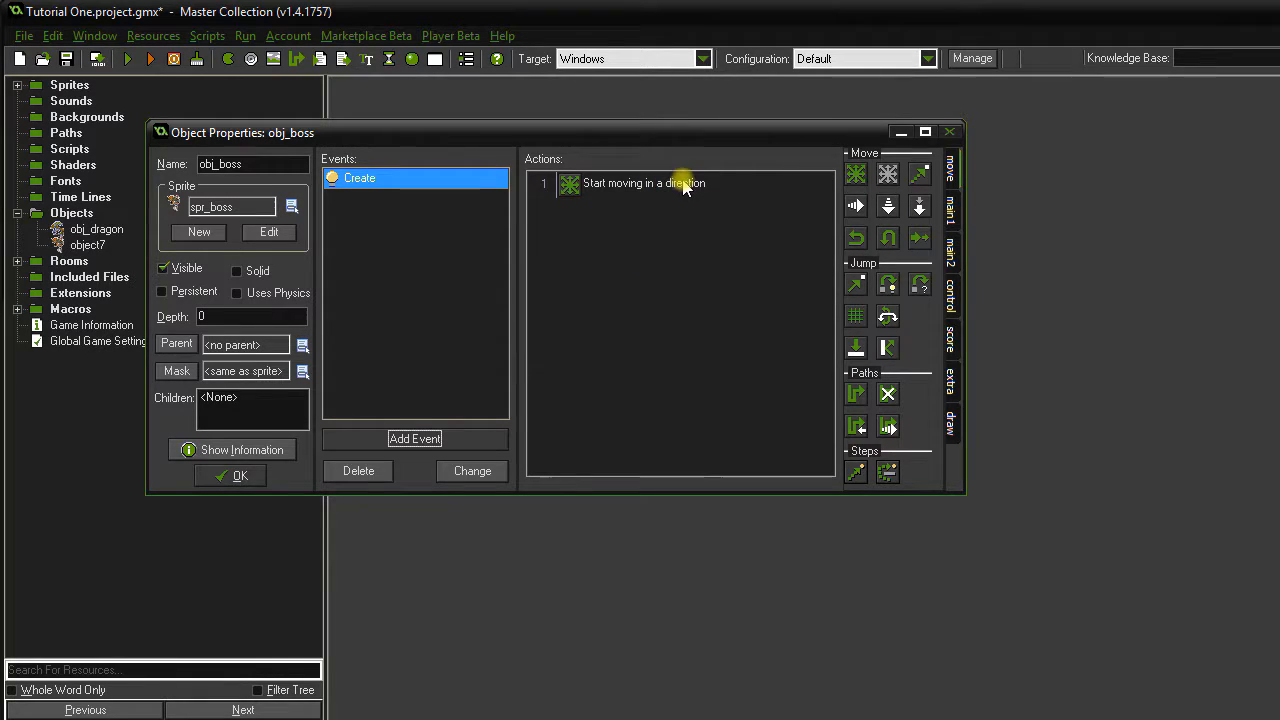
Add an Intersect Boundary event with Reverse Vertical, then save and close obj_boss.
left_click(948, 292)
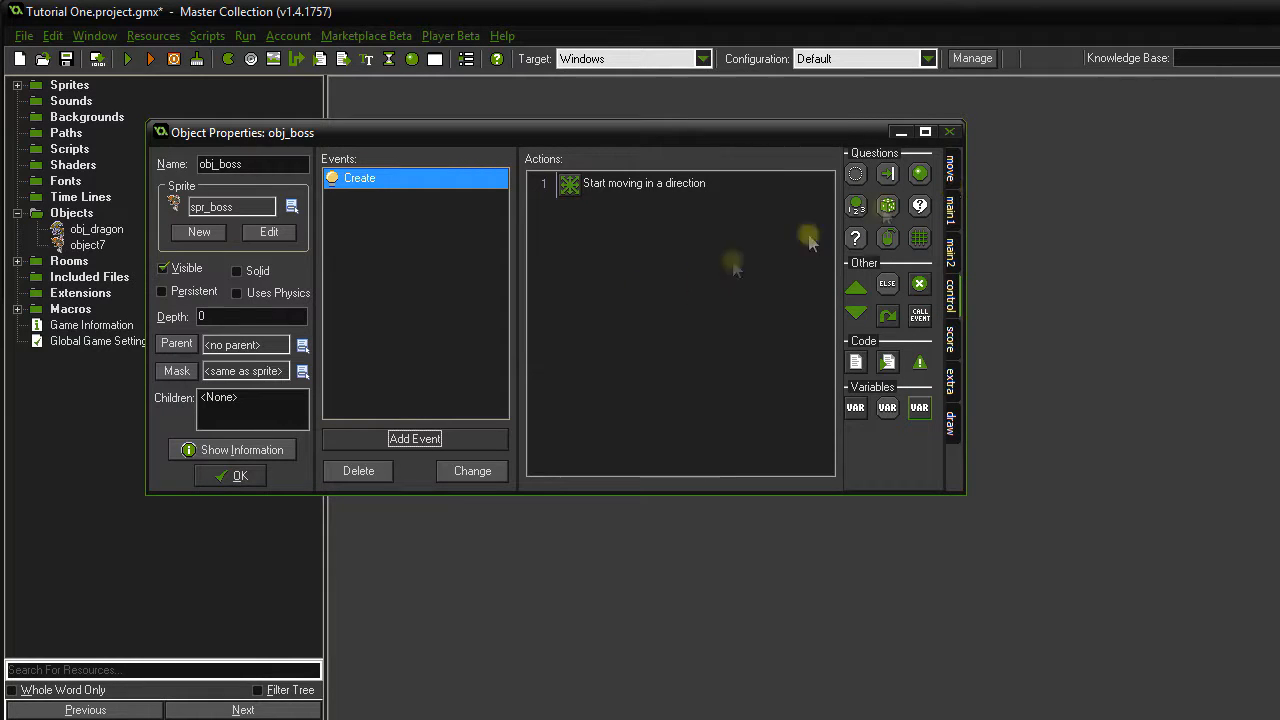
left_click(428, 440)
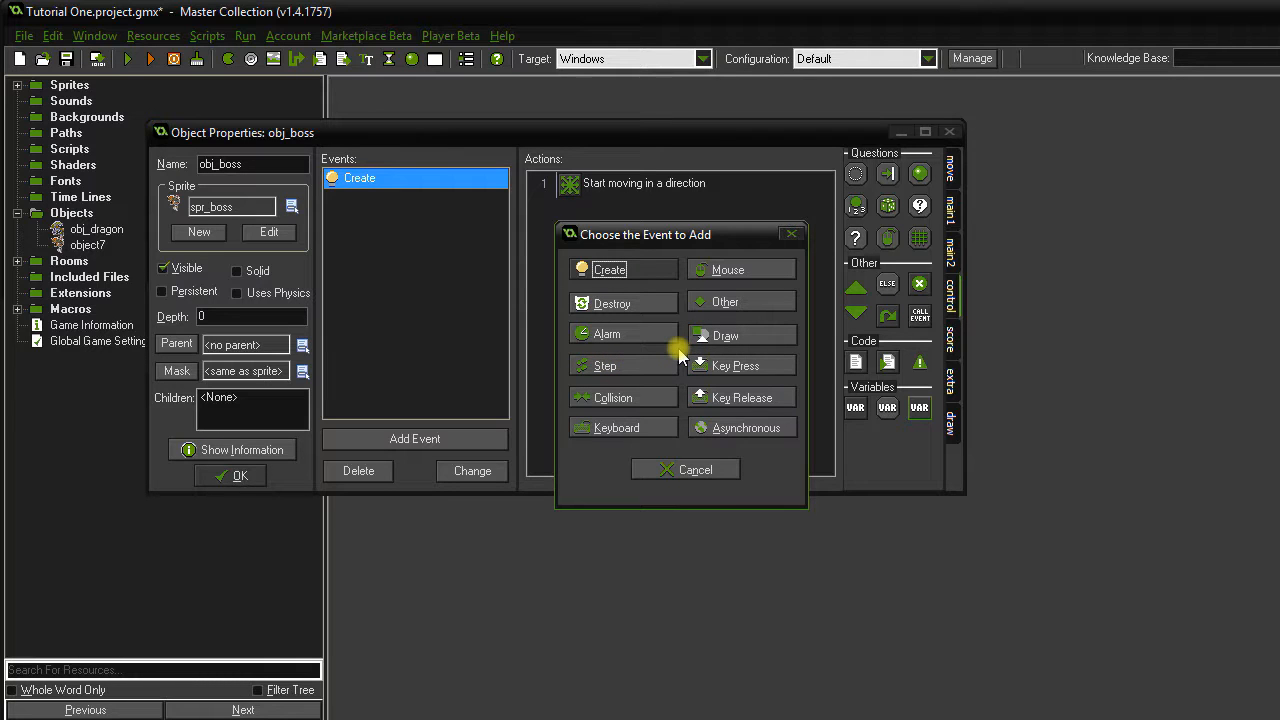
left_click(720, 300)
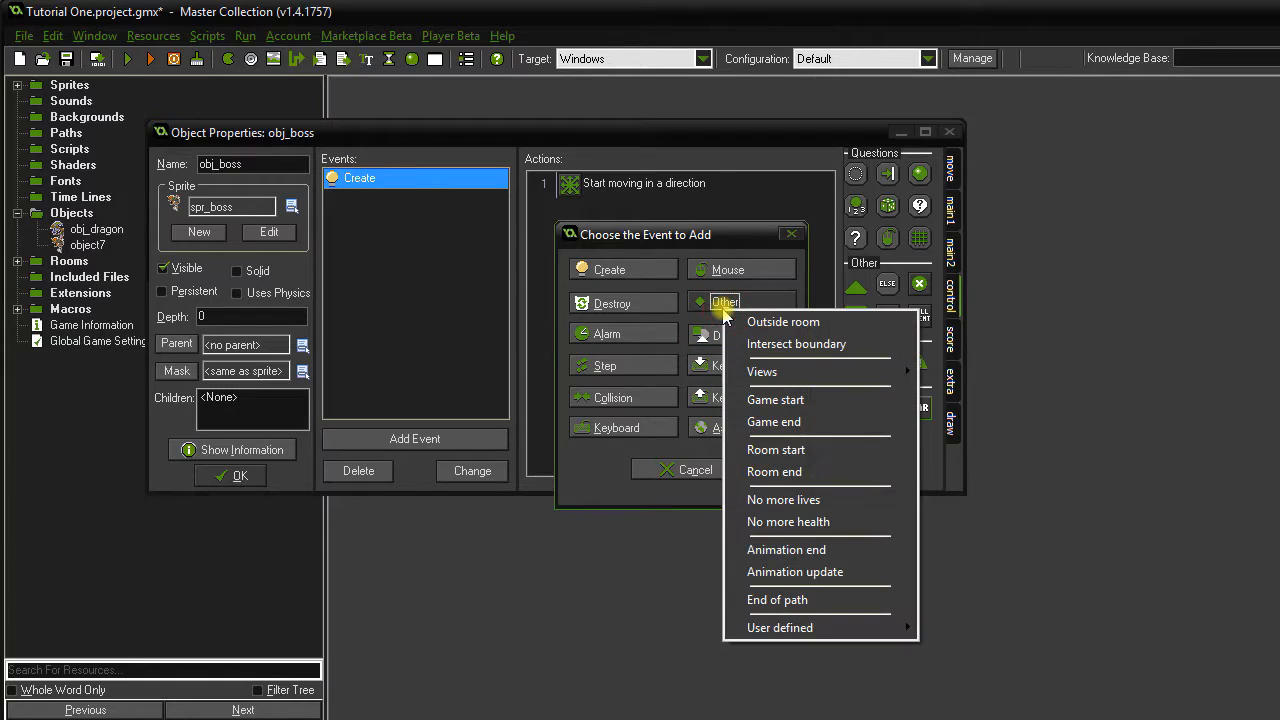
left_click(781, 343)
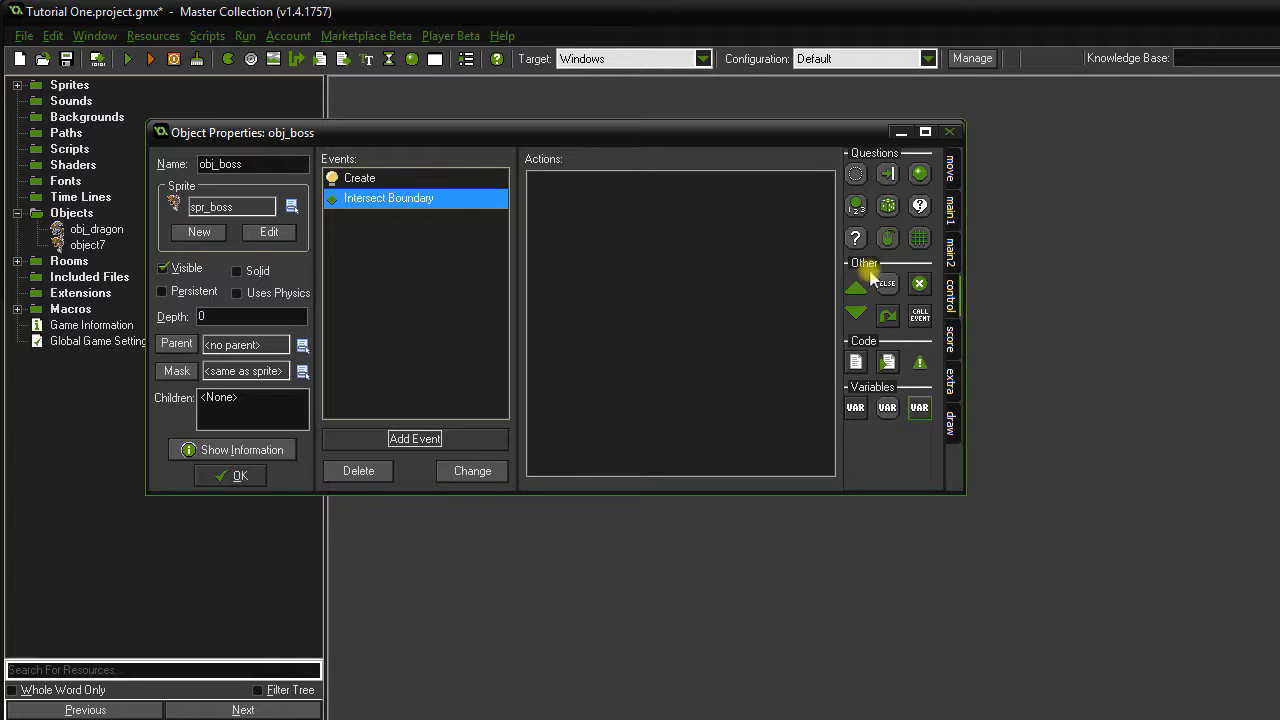
left_click(953, 166)
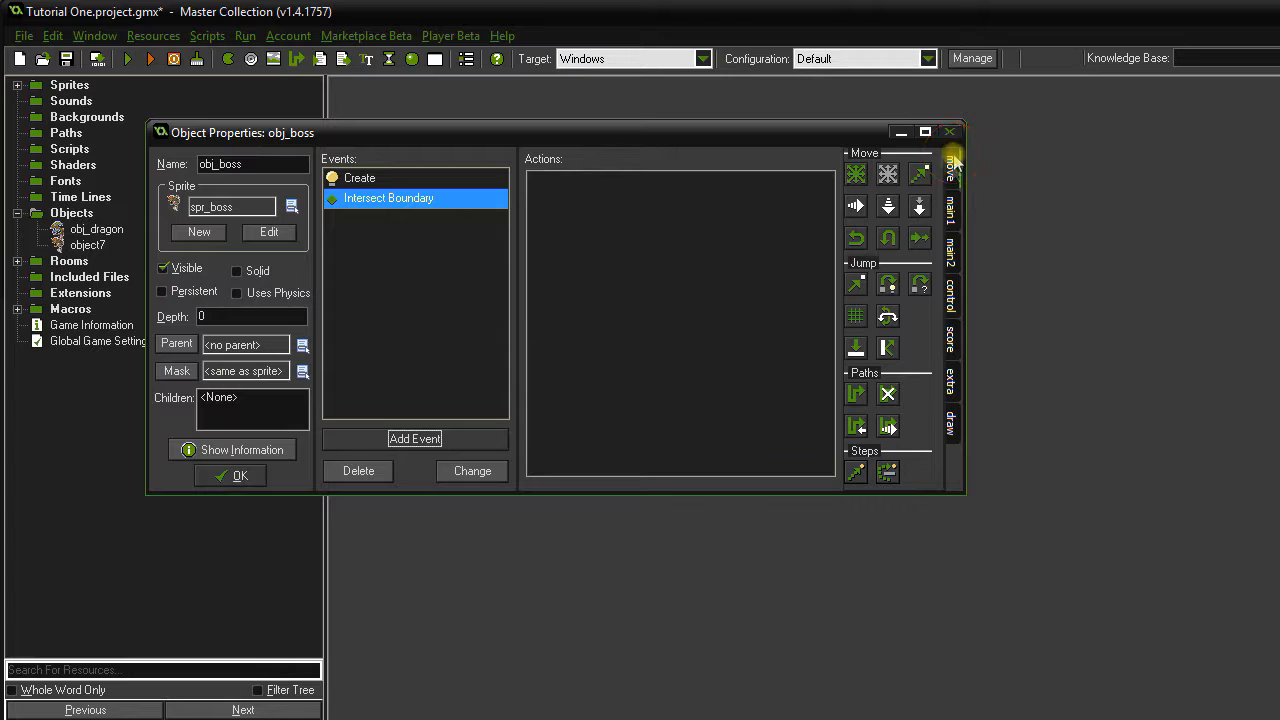
left_click_drag(893, 236, 653, 247)
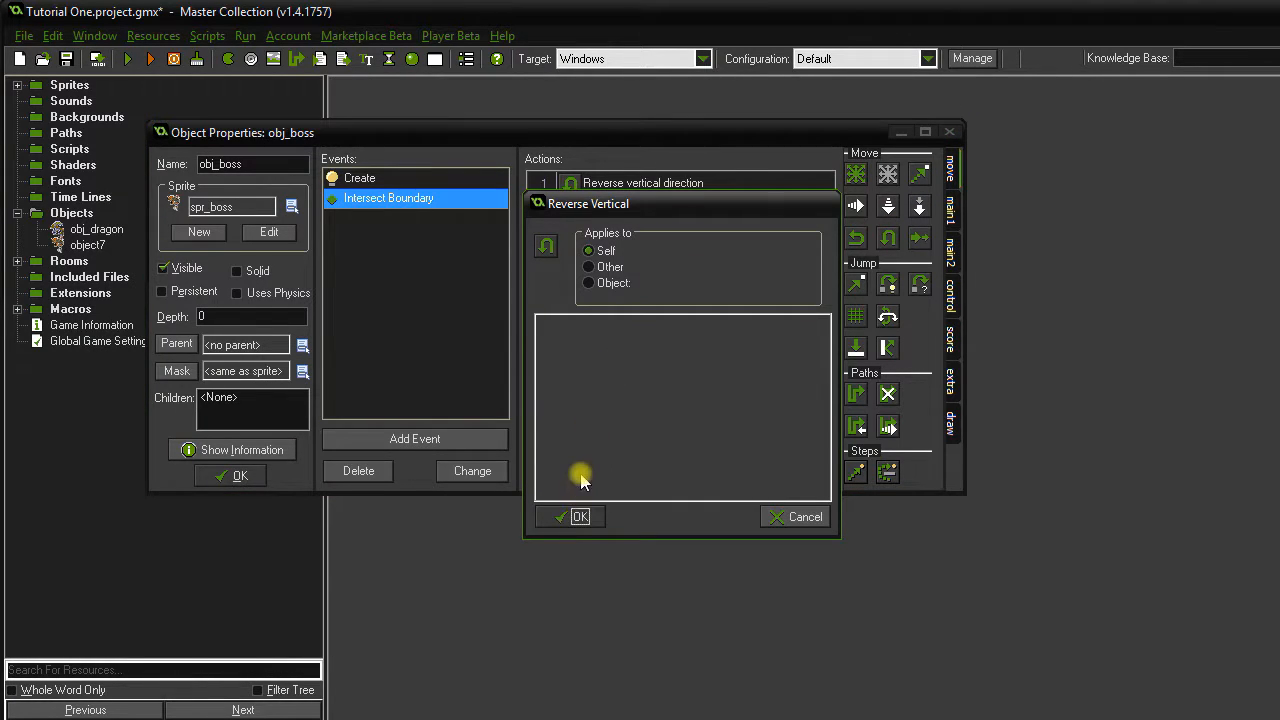
left_click(580, 517)
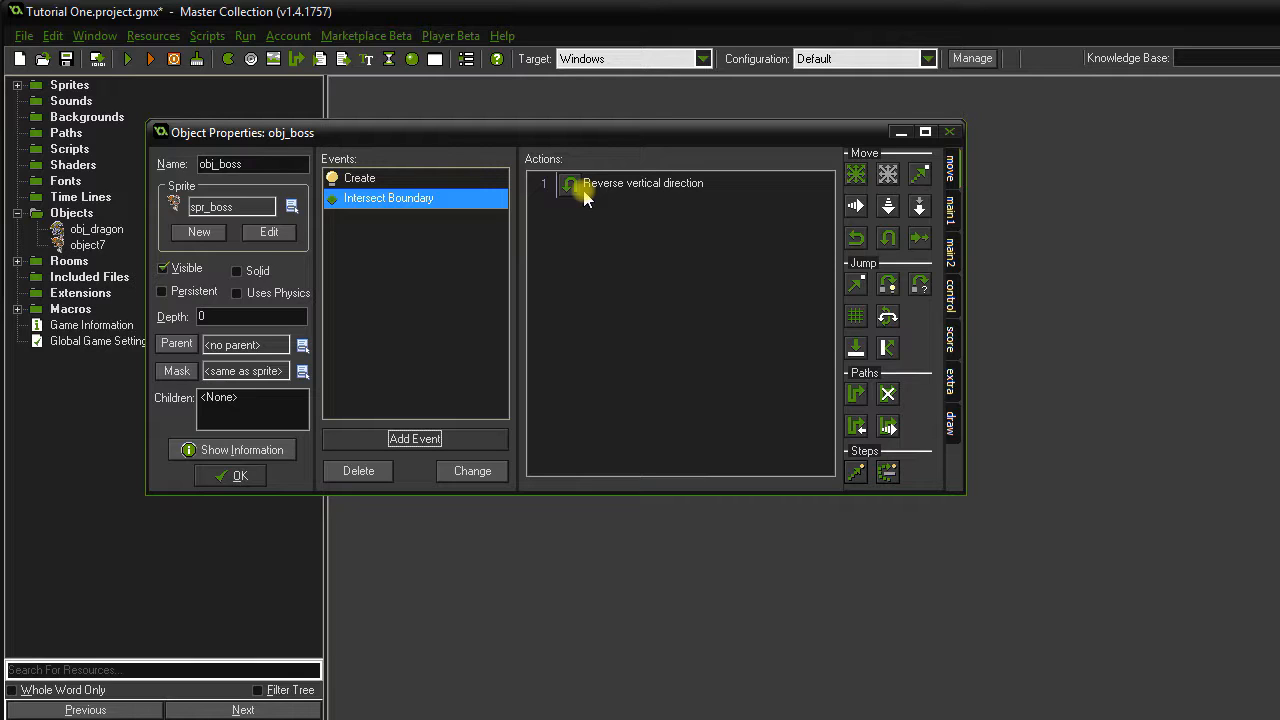
left_click(244, 478)
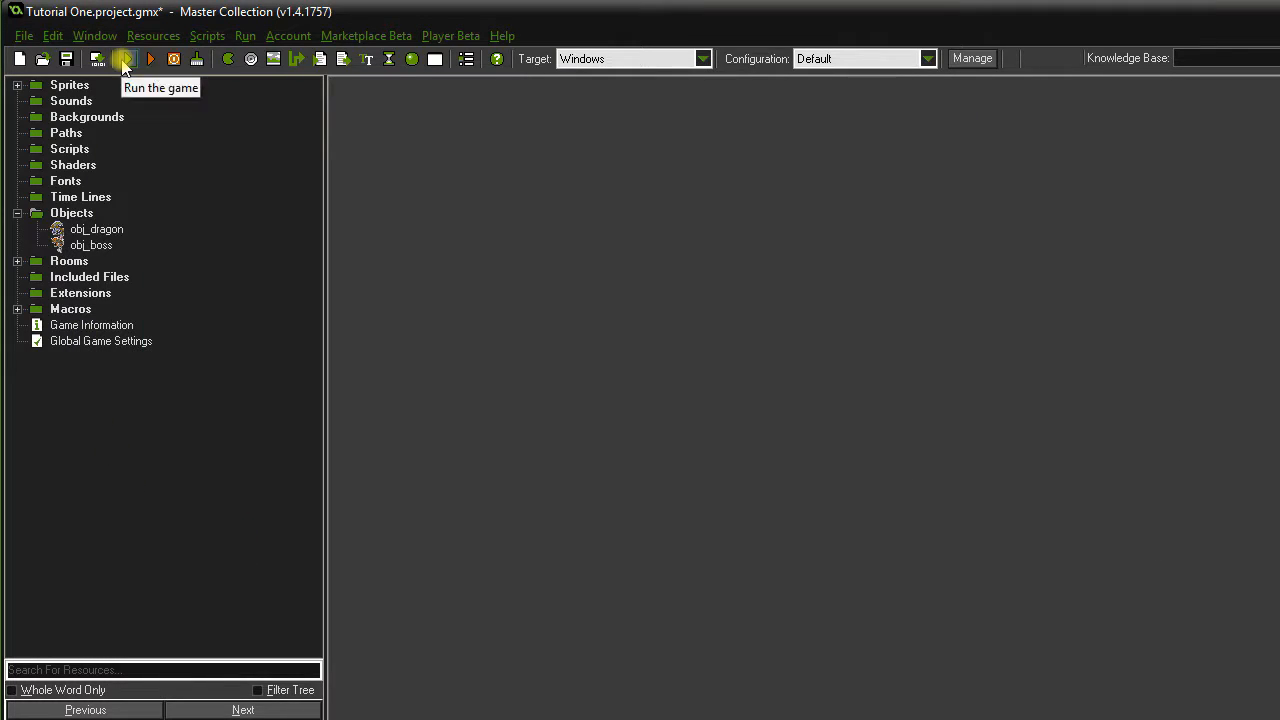
Test-run the game, then open the rm_main room for editing.
left_click(124, 60)
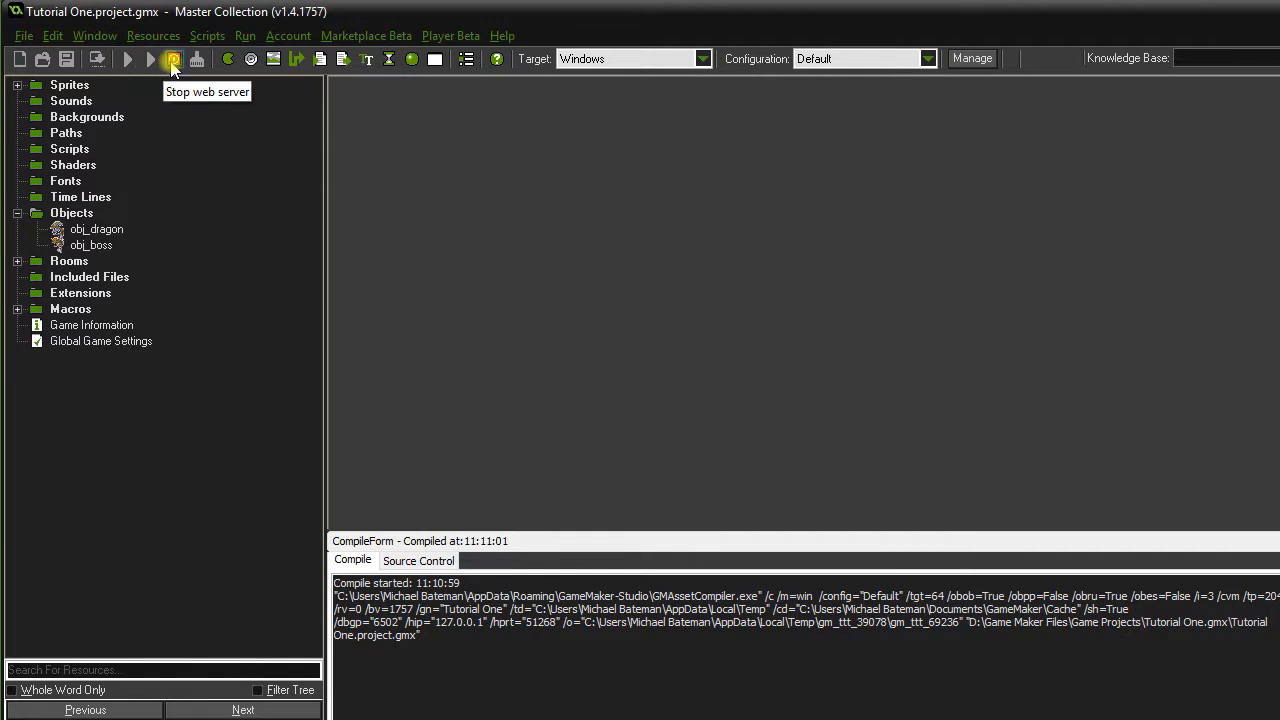
left_click(172, 64)
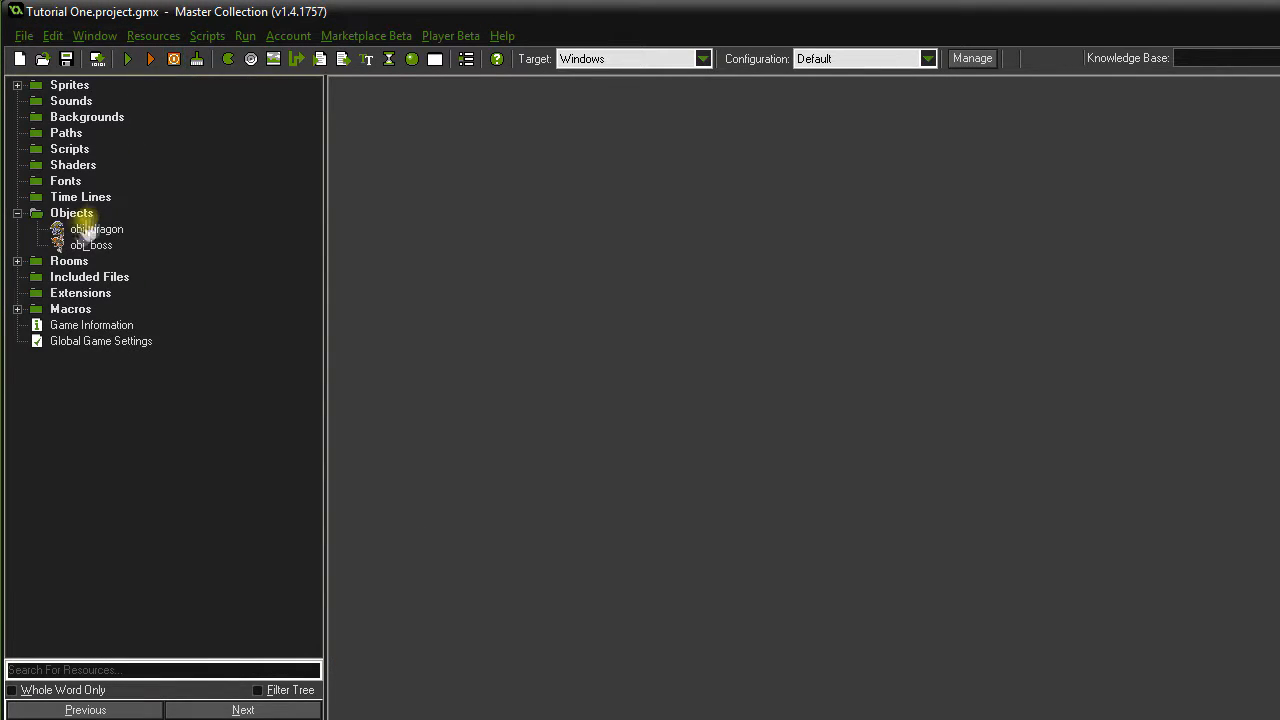
left_click(17, 213)
left_click(17, 229)
left_click(88, 245)
double_click(88, 245)
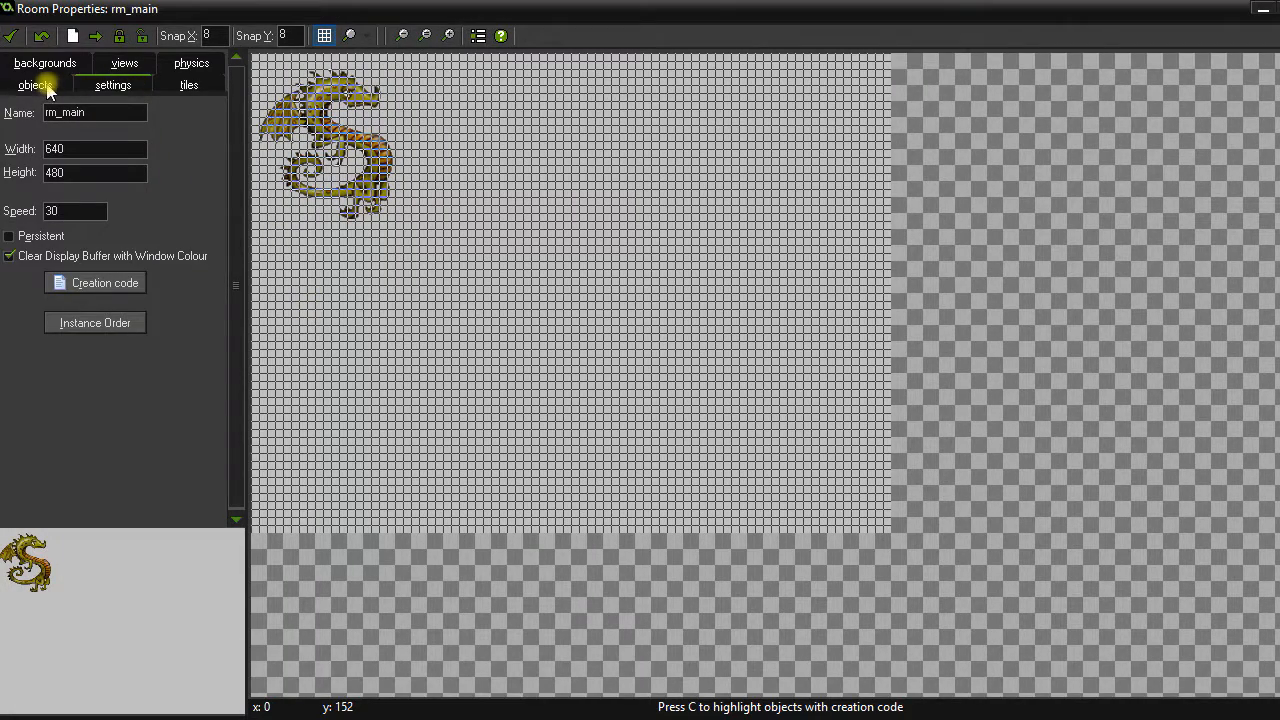
Place an obj_boss instance at 504, 192 in rm_main and close the room editor.
left_click(40, 86)
left_click(135, 176)
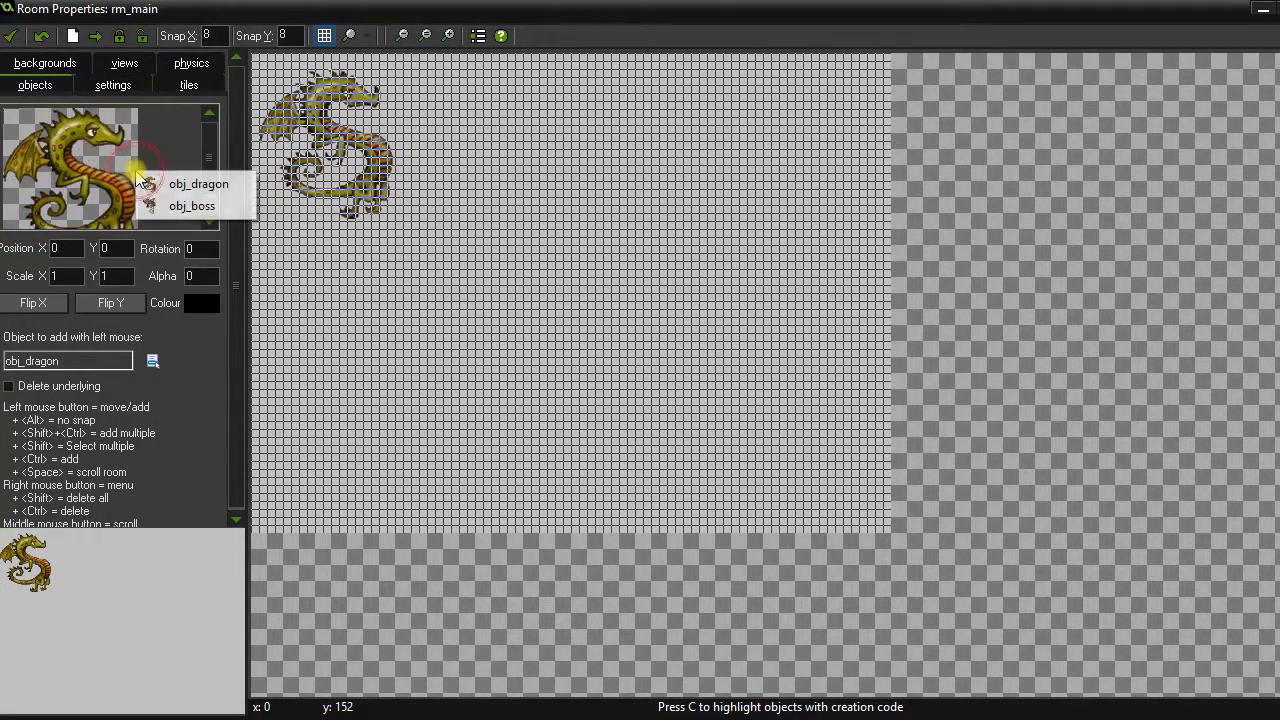
left_click(195, 206)
left_click(735, 252)
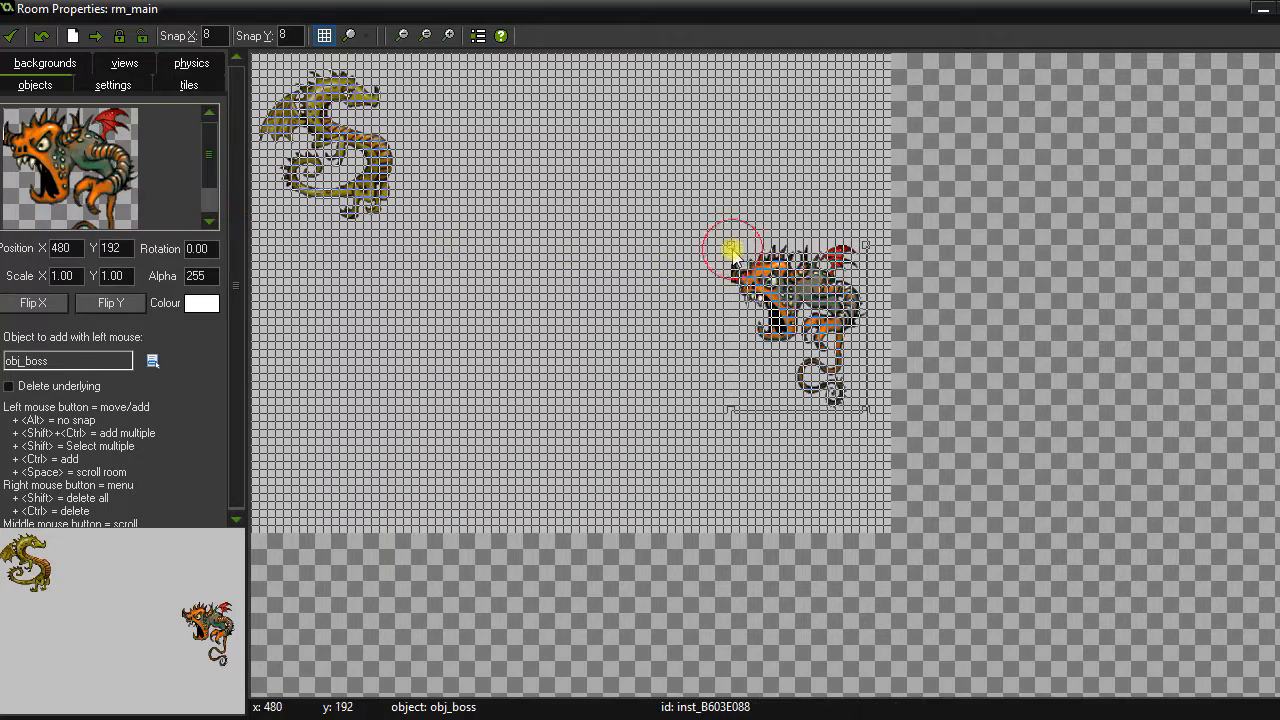
scroll(810, 318, "up", 2)
scroll(812, 322, "up", 1)
left_click_drag(812, 322, 855, 322)
scroll(855, 322, "down", 2)
scroll(855, 322, "down", 1)
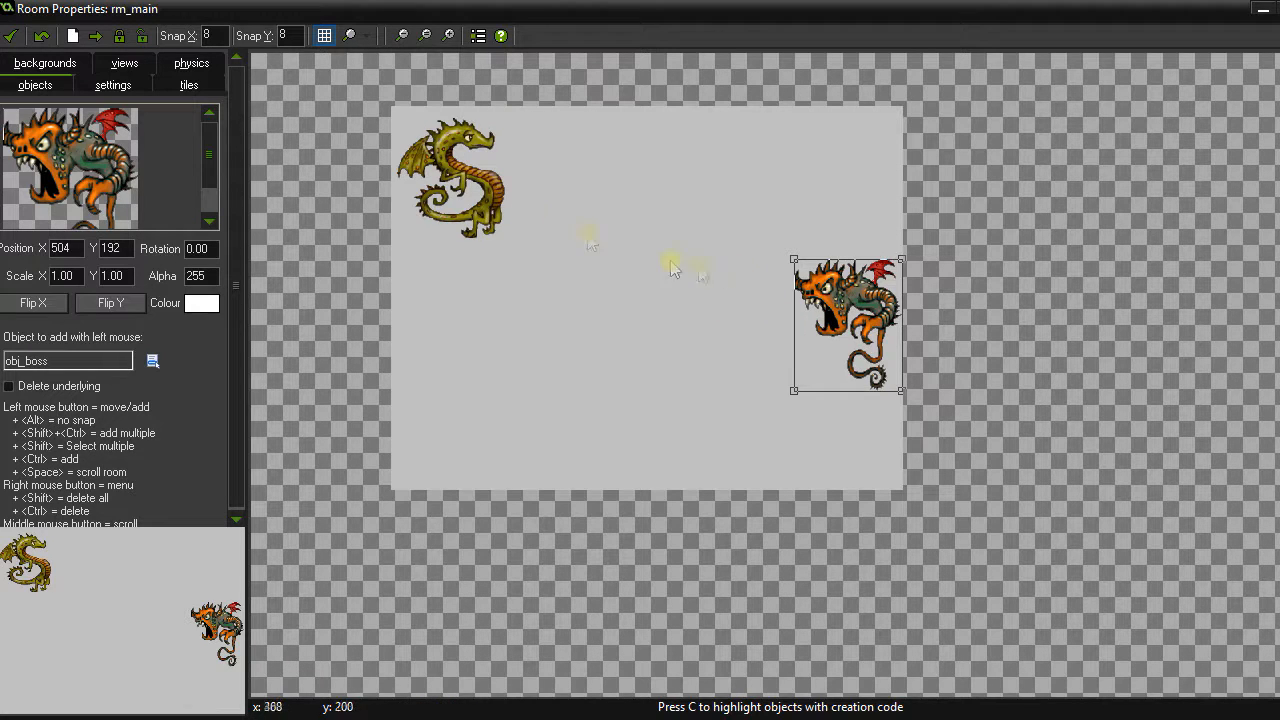
left_click(8, 38)
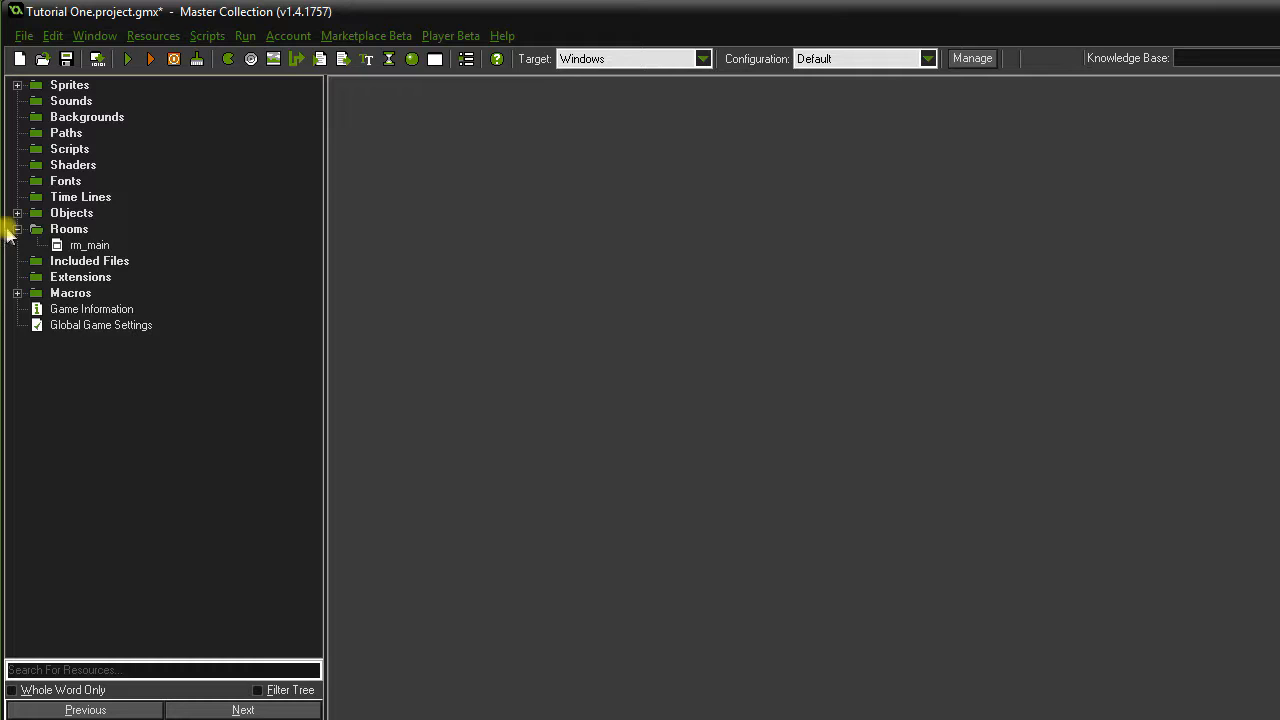
left_click(17, 229)
left_click(127, 58)
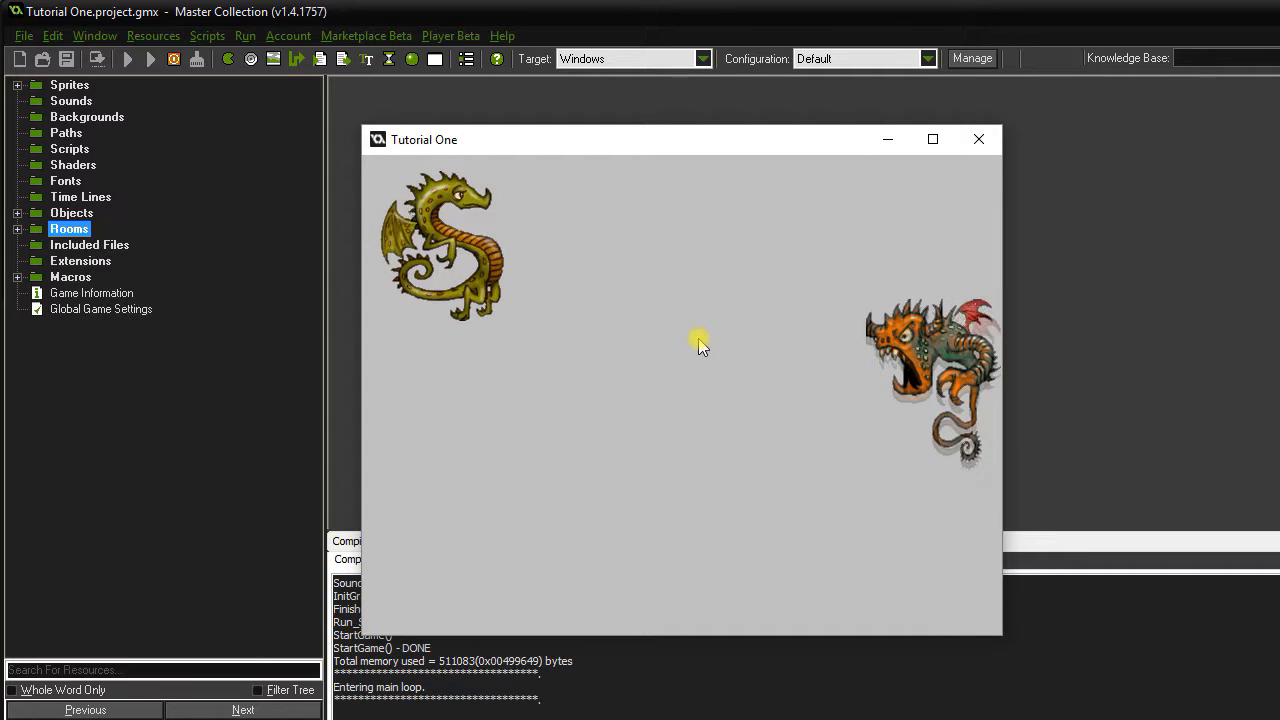
key("Down")
key("Down")
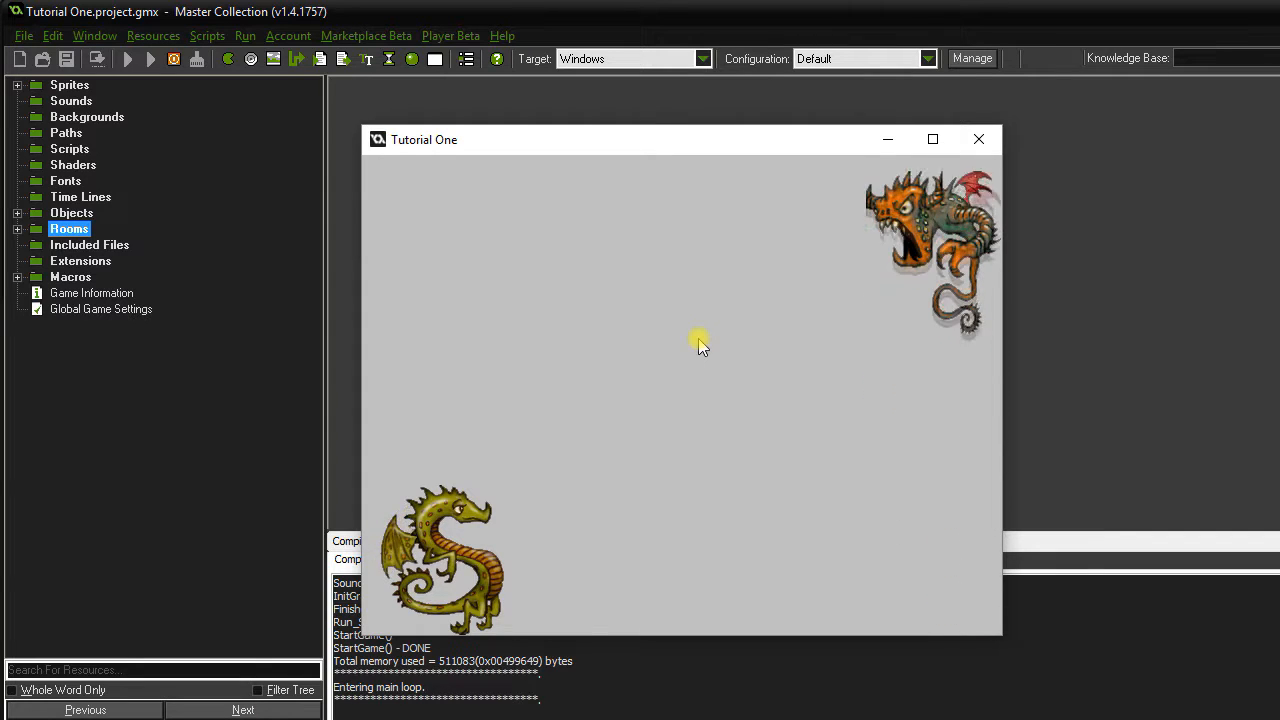
key("Up")
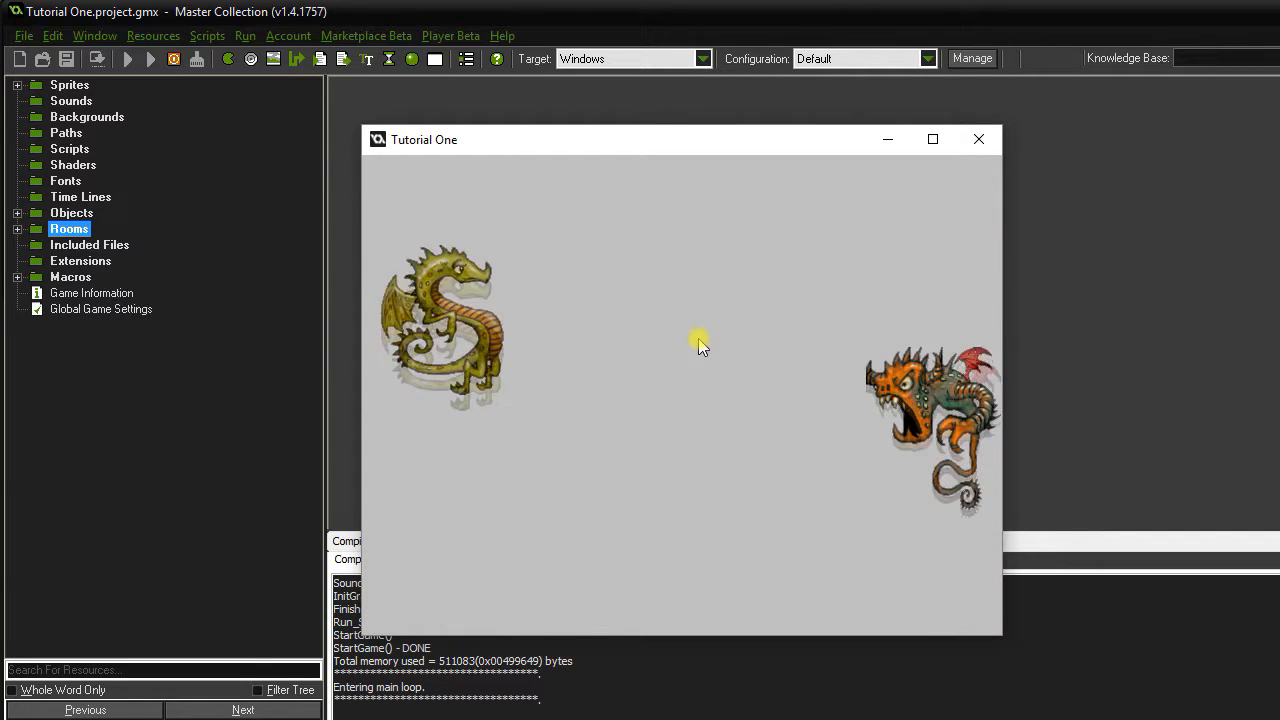
key("Down")
key("Up")
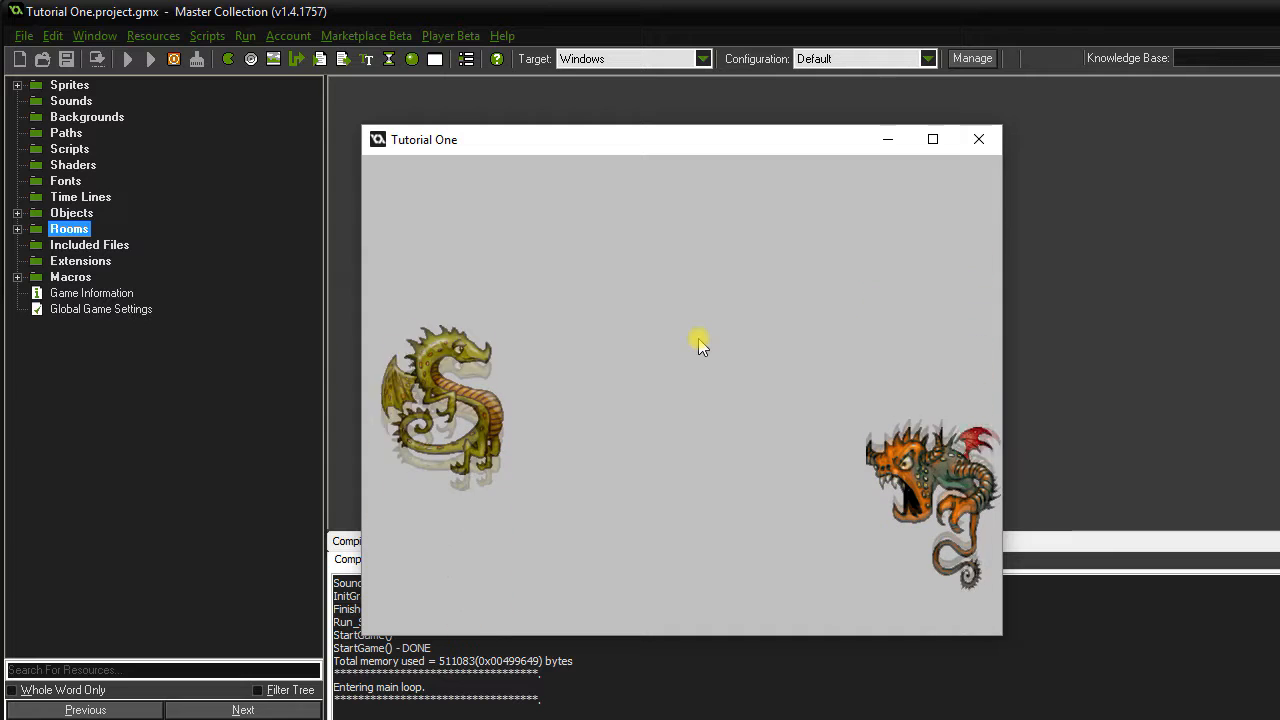
key("Down")
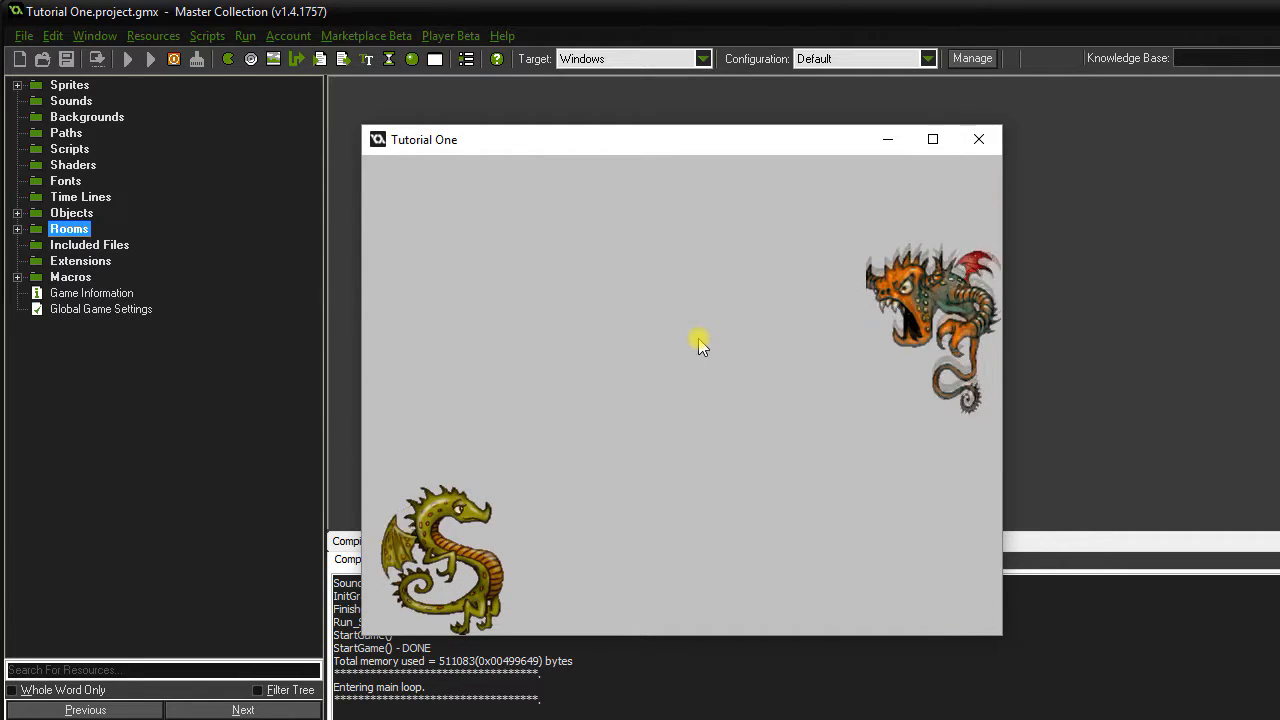
key("Up")
key("Down")
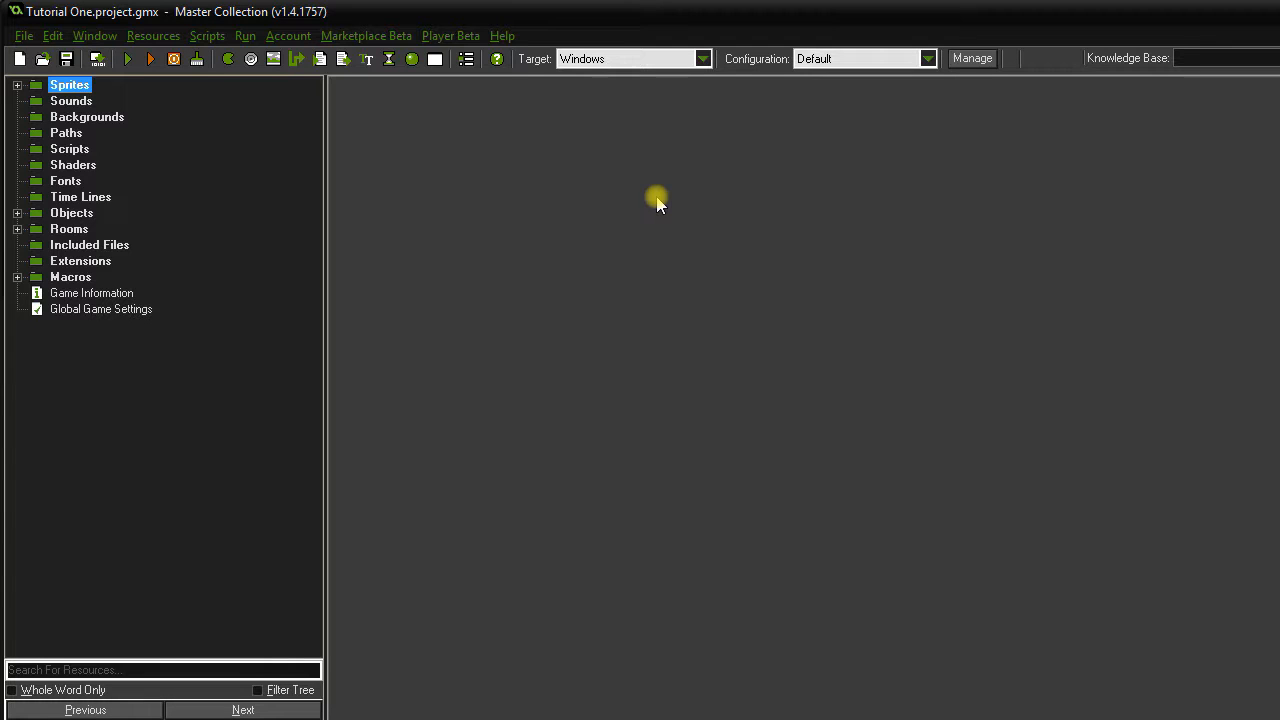
Create sprite spr_fireballs from the 50×48 Fireball image.
double_click(78, 86)
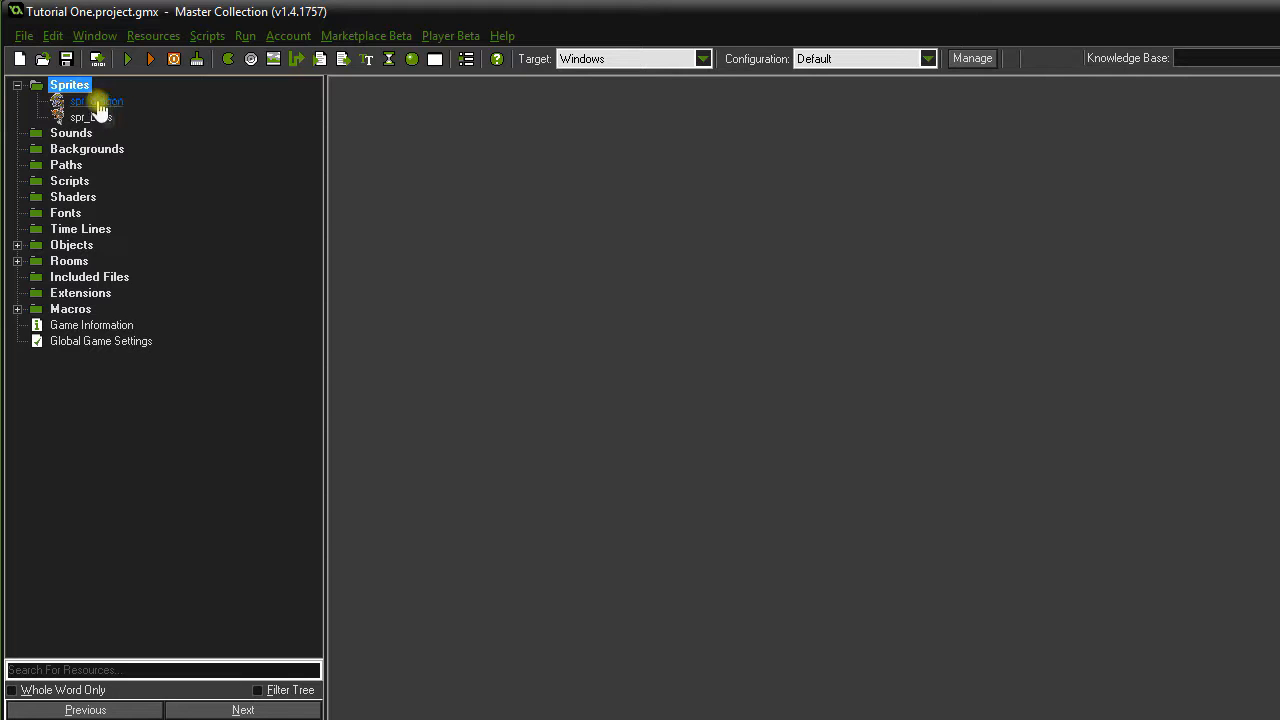
right_click(78, 85)
left_click(138, 92)
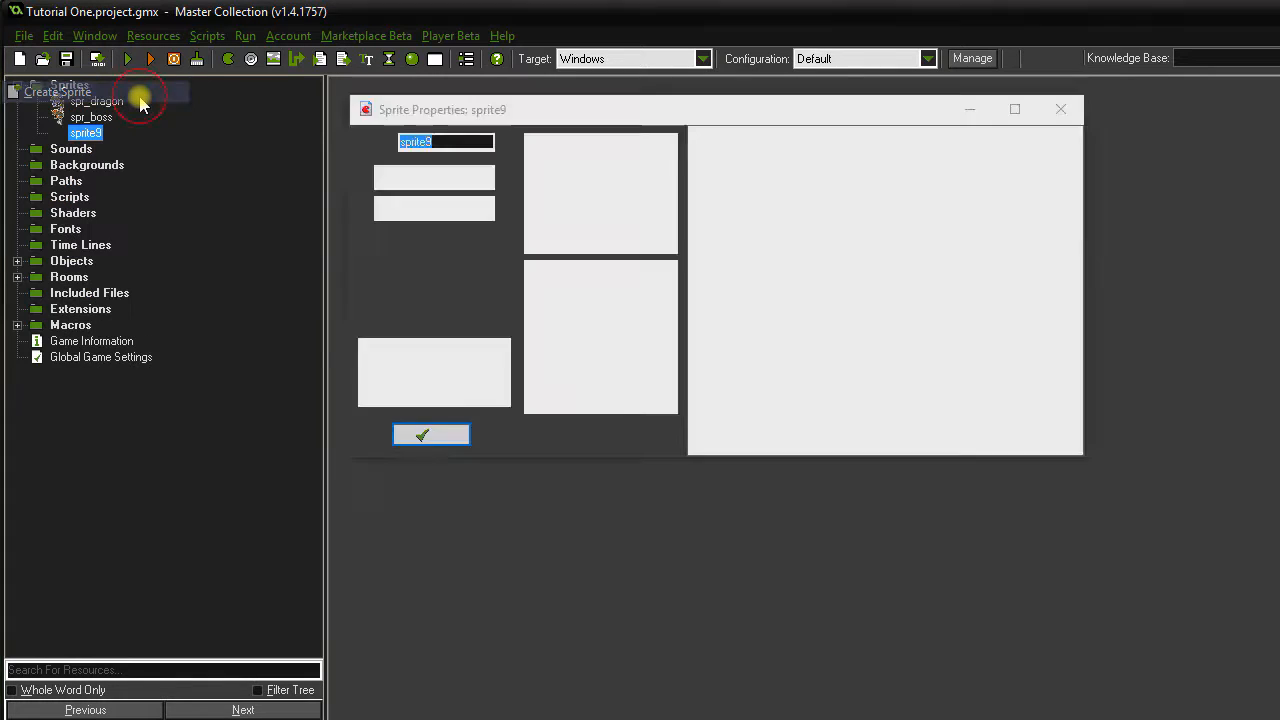
type("spr_firev")
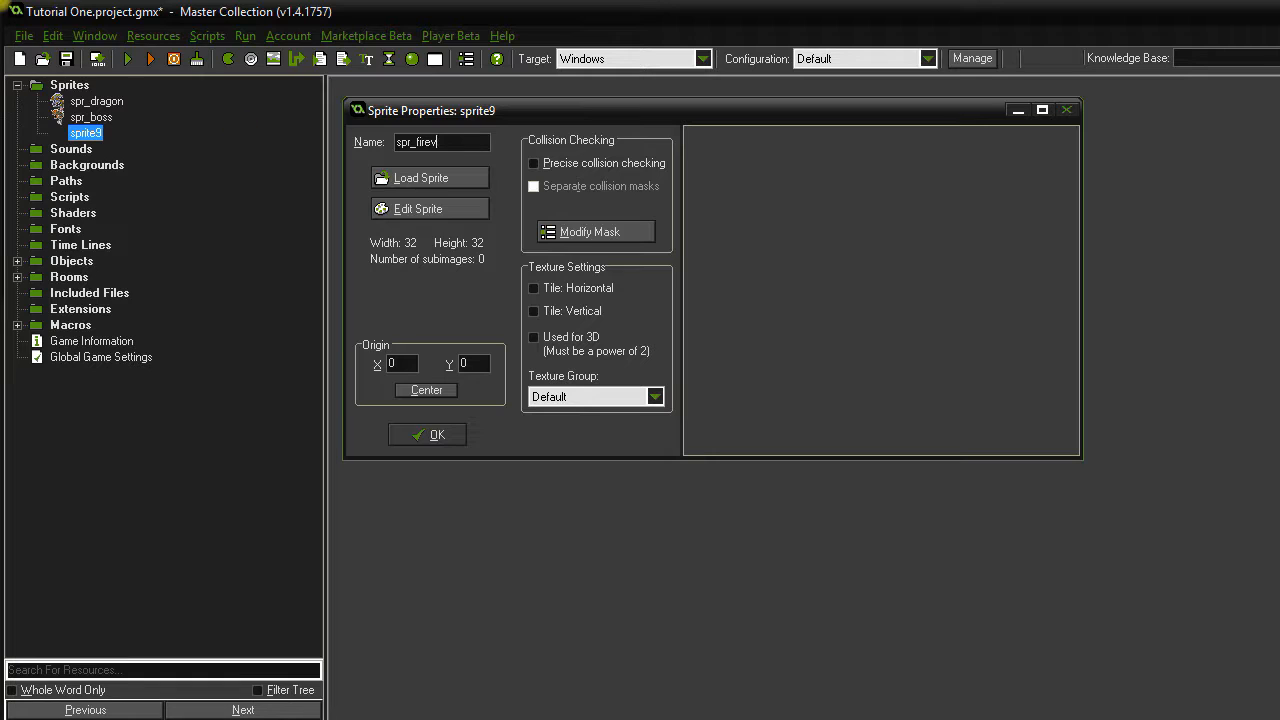
key("BackSpace")
type("balls")
left_click(407, 180)
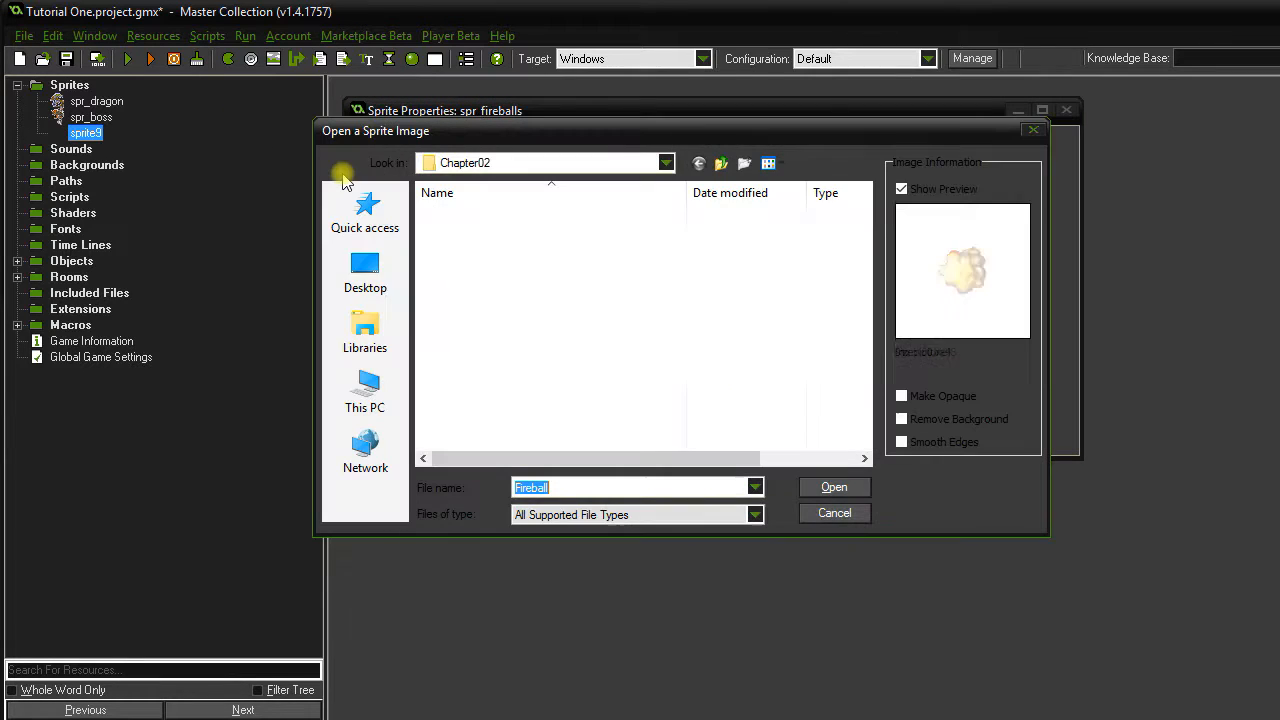
double_click(468, 377)
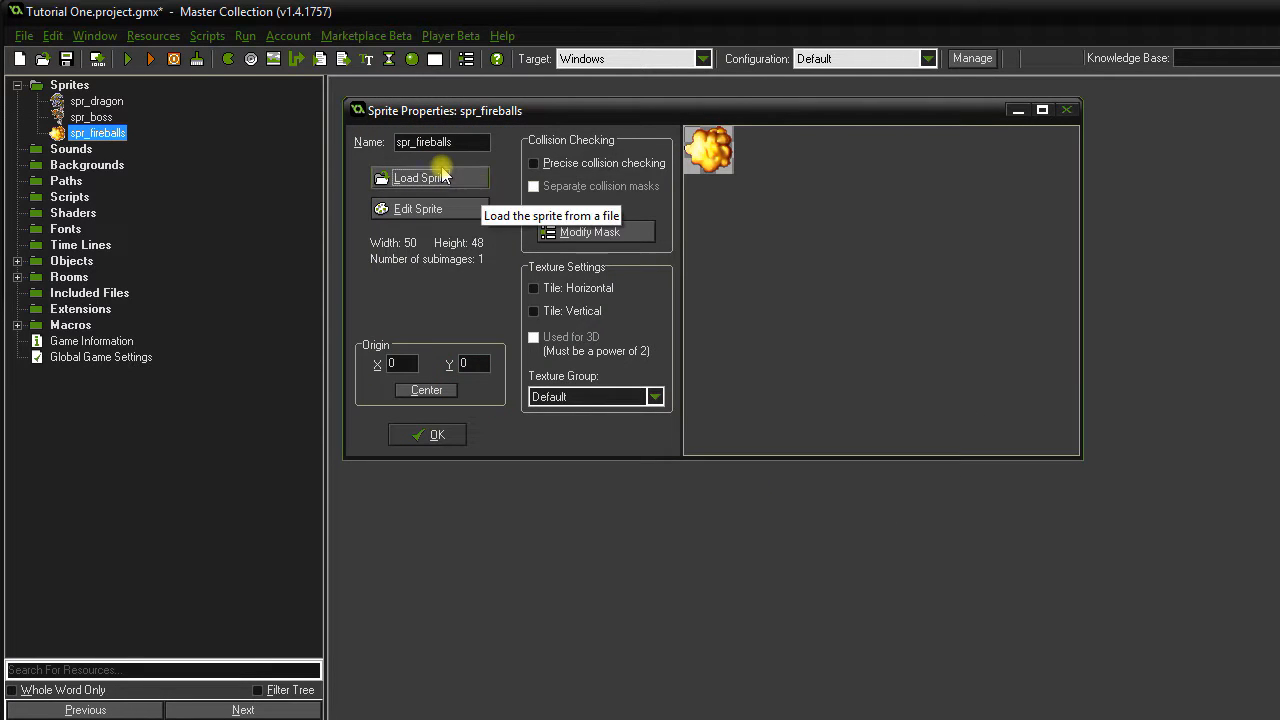
left_click(431, 436)
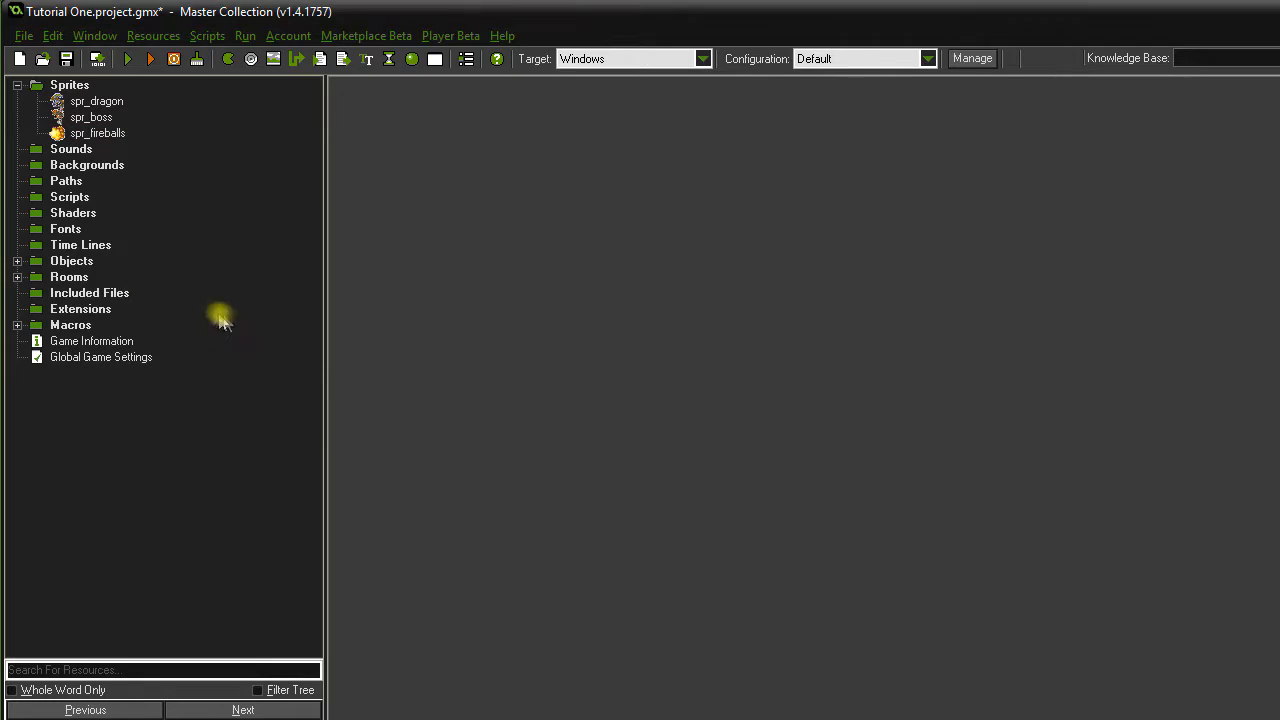
Create object obj_fireballs using the spr_fireballs sprite.
double_click(76, 262)
right_click(70, 262)
left_click(40, 274)
type("ob")
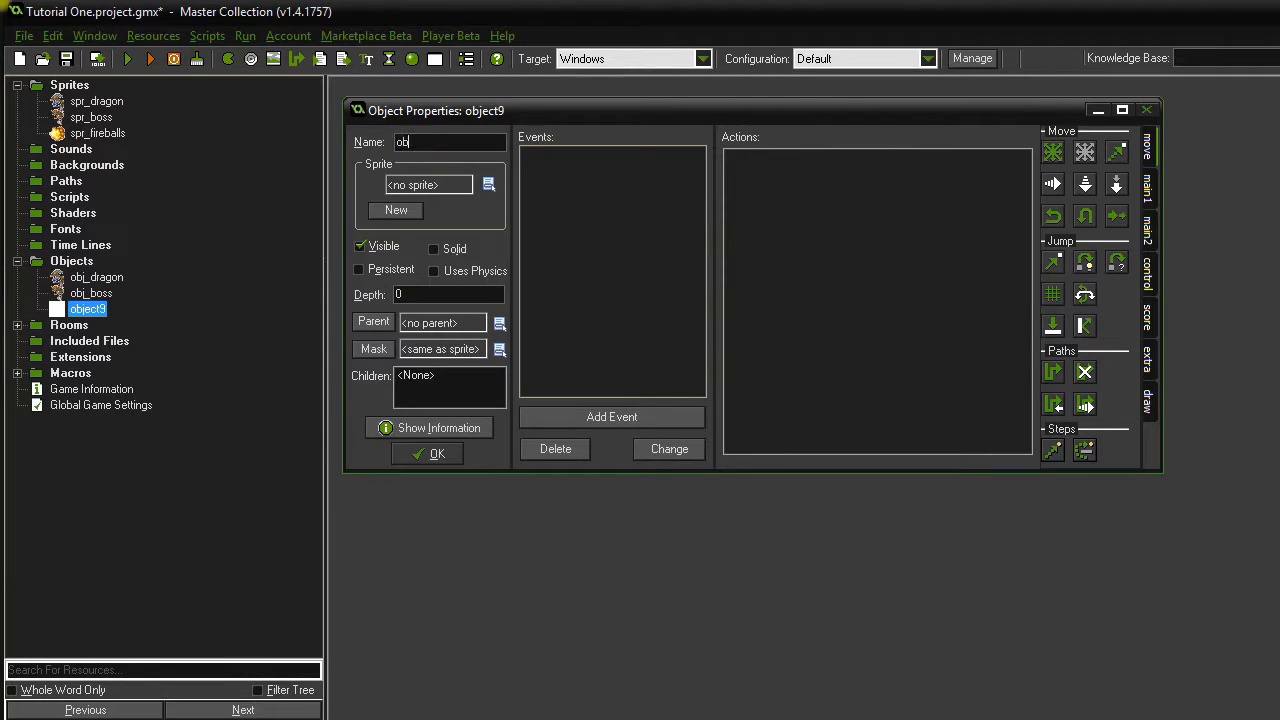
type("j_fireballs")
left_click(452, 184)
left_click(505, 268)
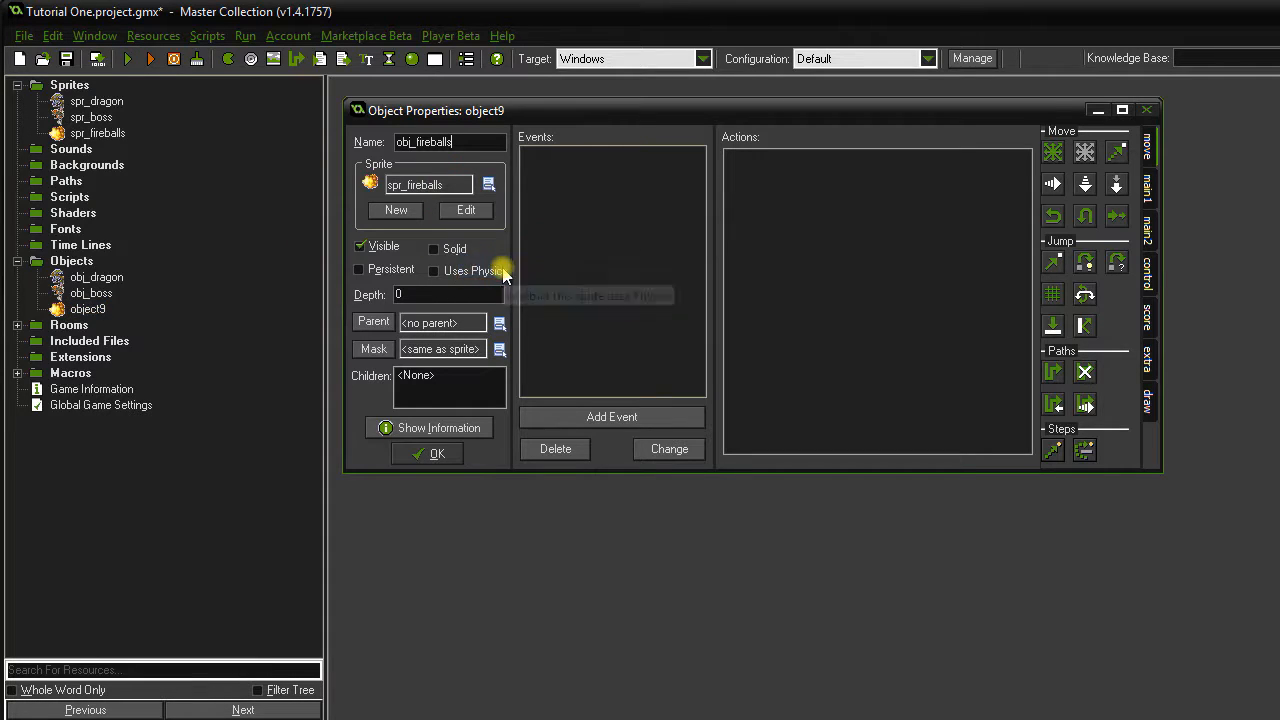
Add a Create event with Move Fixed to the right at speed 32.
left_click(640, 416)
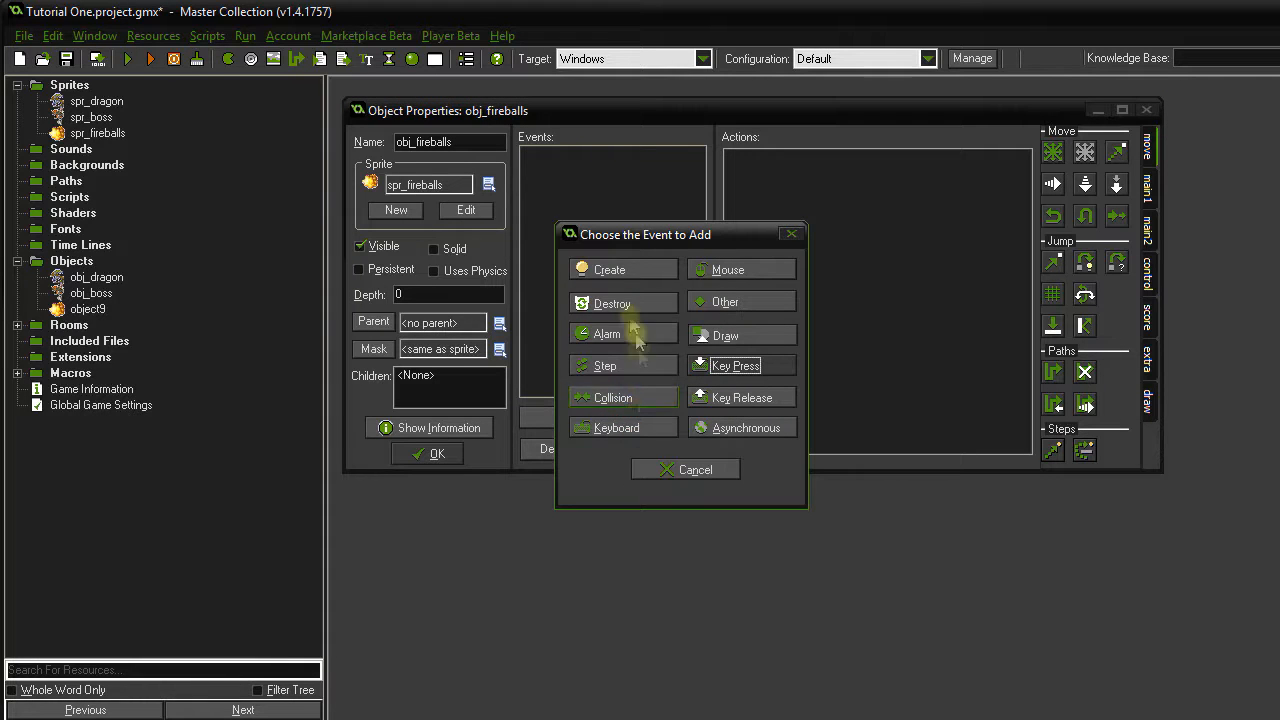
left_click(640, 271)
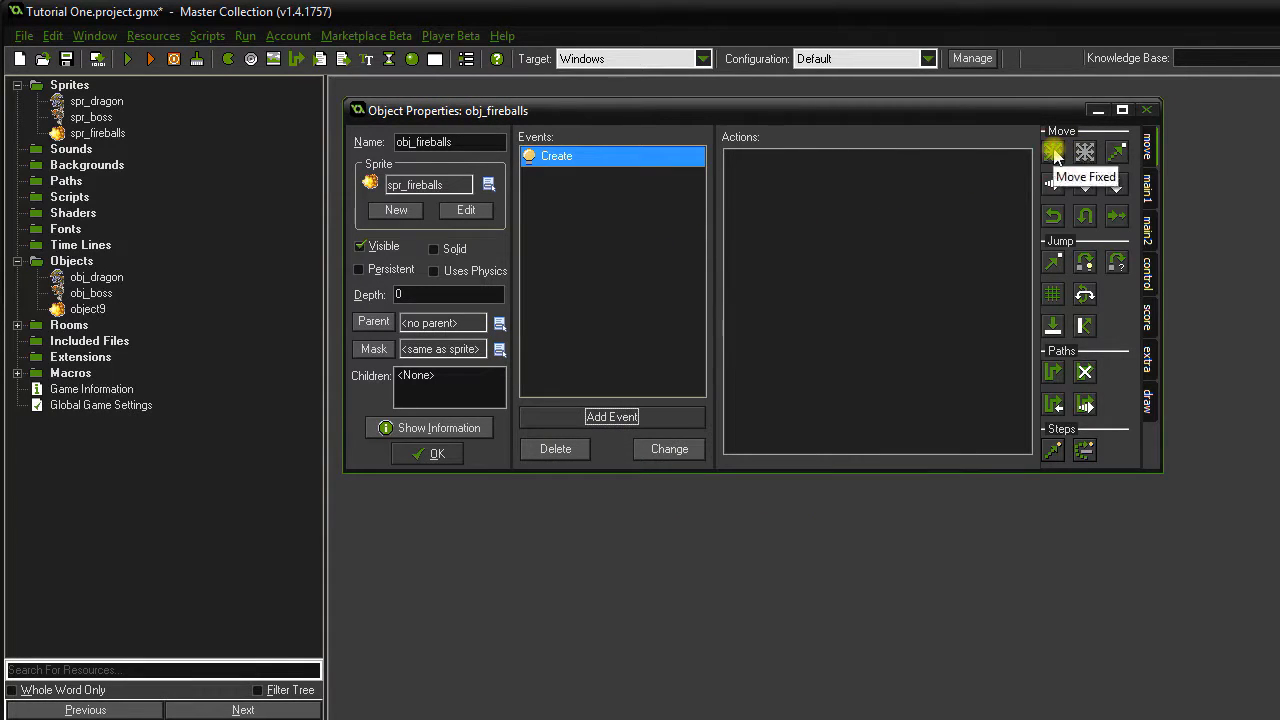
left_click_drag(1054, 152, 945, 215)
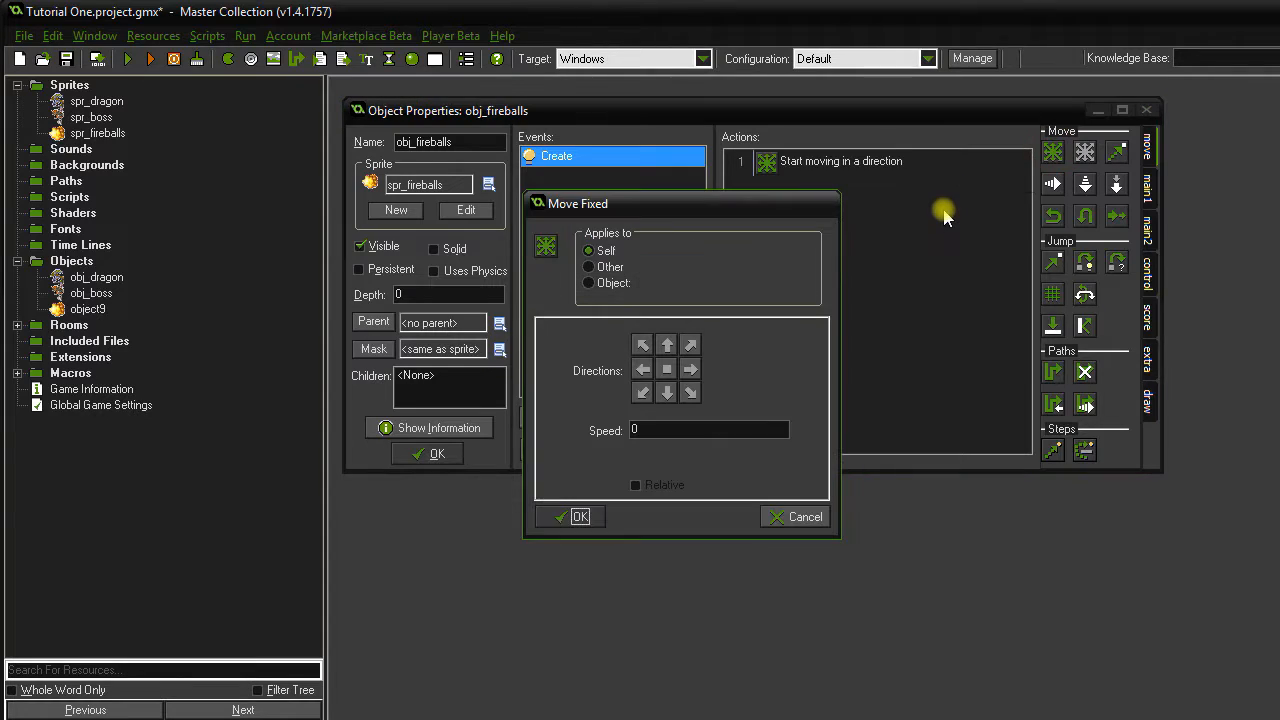
left_click(699, 368)
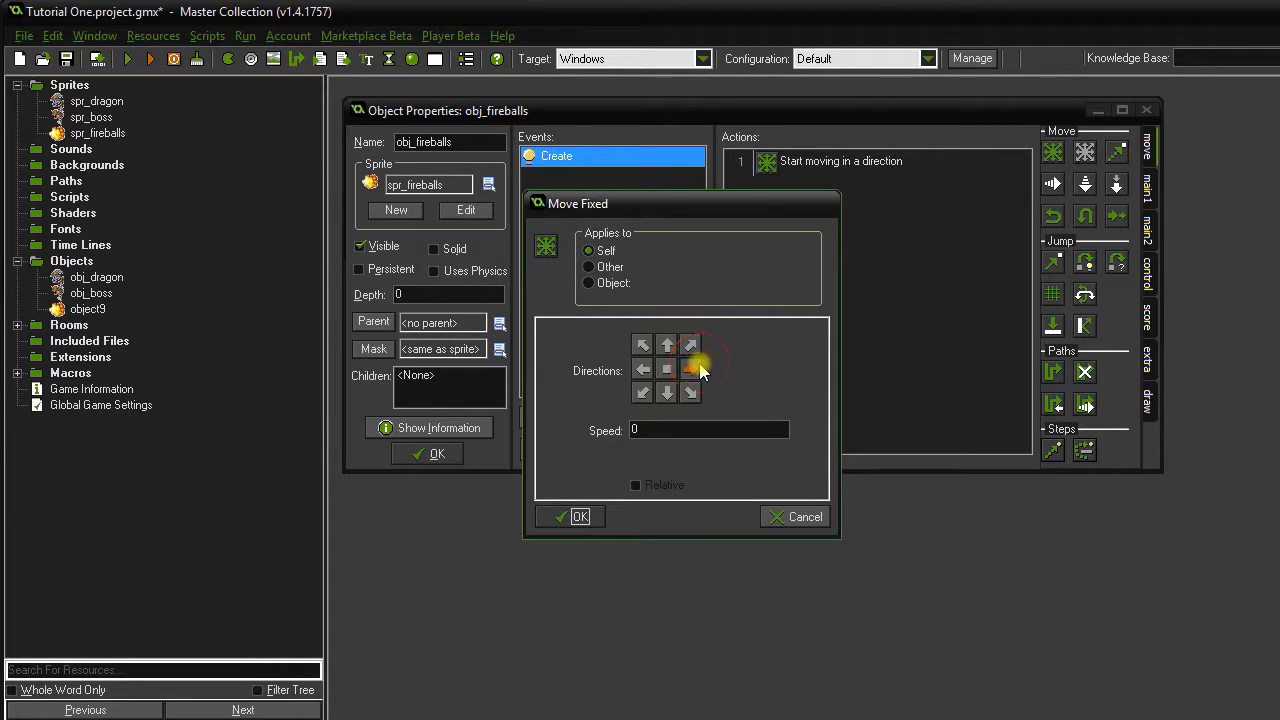
double_click(638, 431)
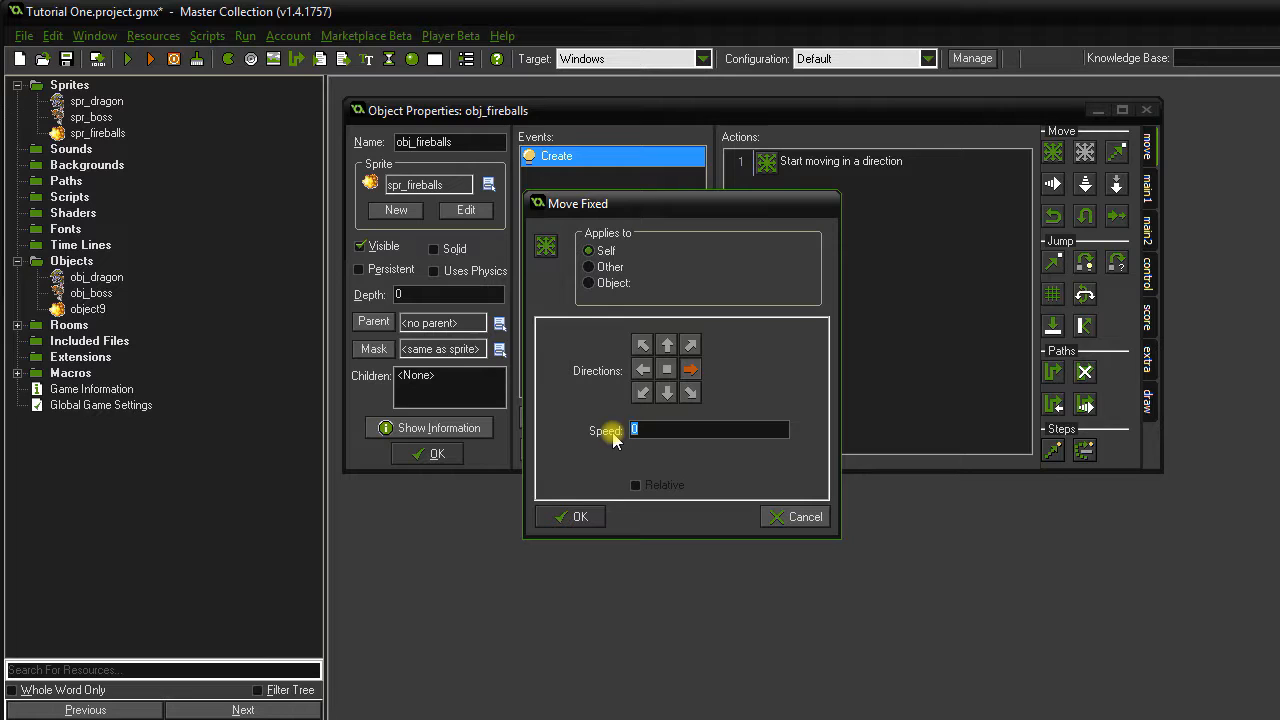
type("32")
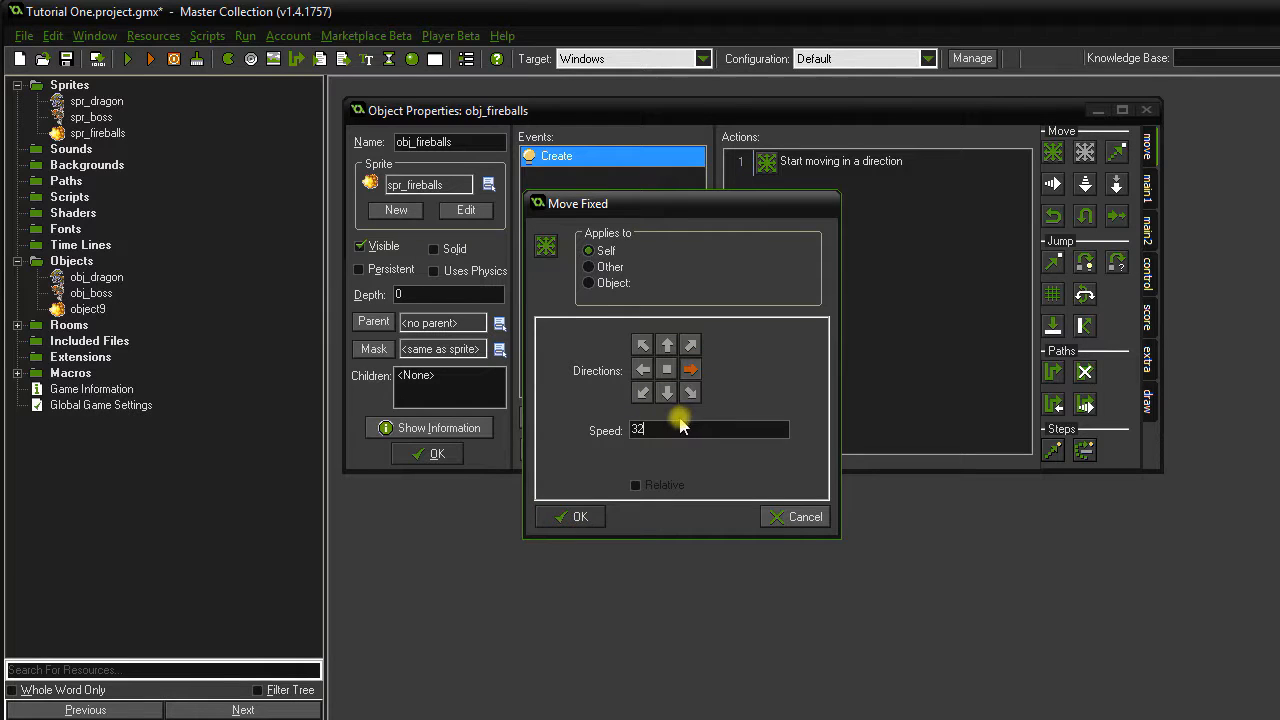
left_click(582, 517)
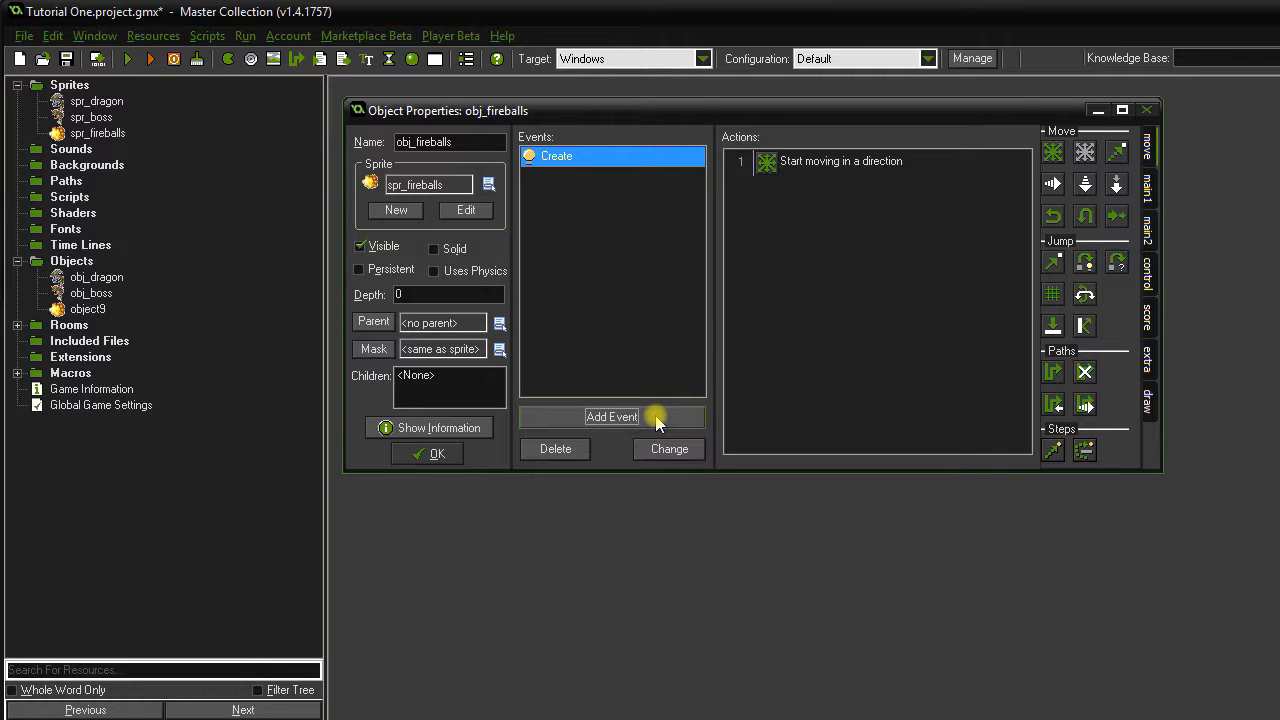
Add an Outside Room event with Destroy Instance, then save and close obj_fireballs.
left_click(612, 416)
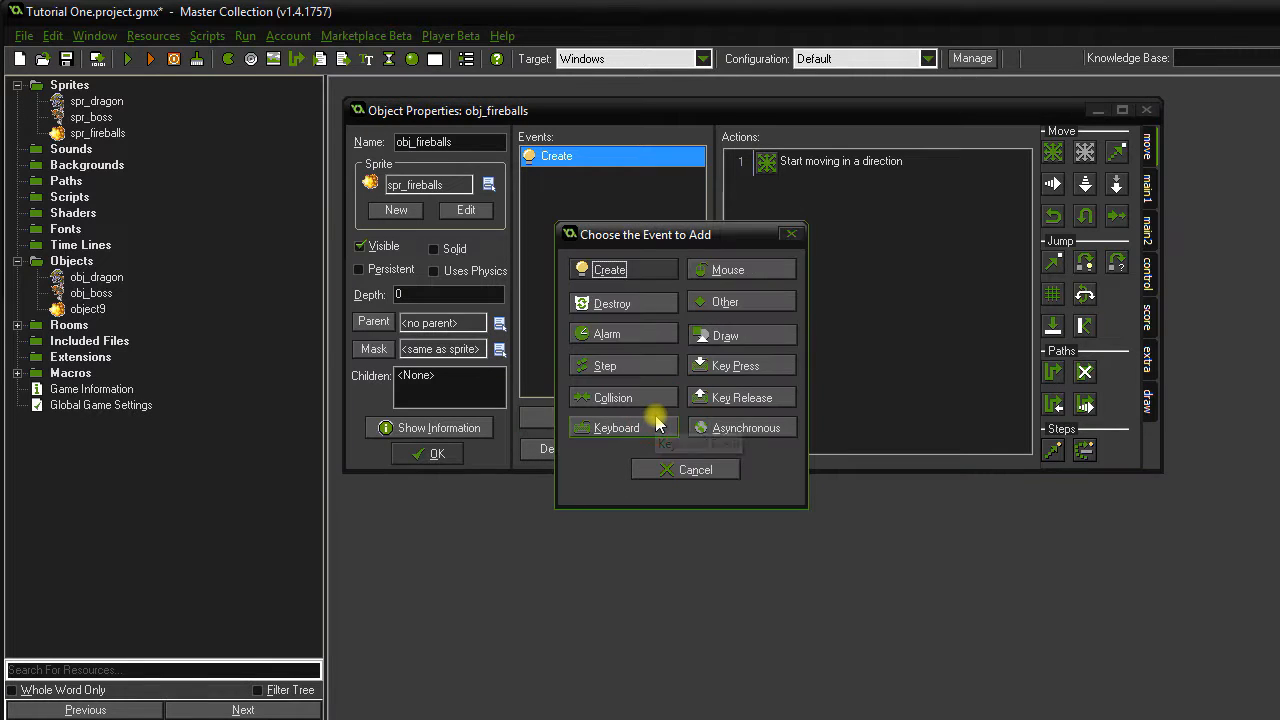
left_click(735, 311)
left_click(803, 311)
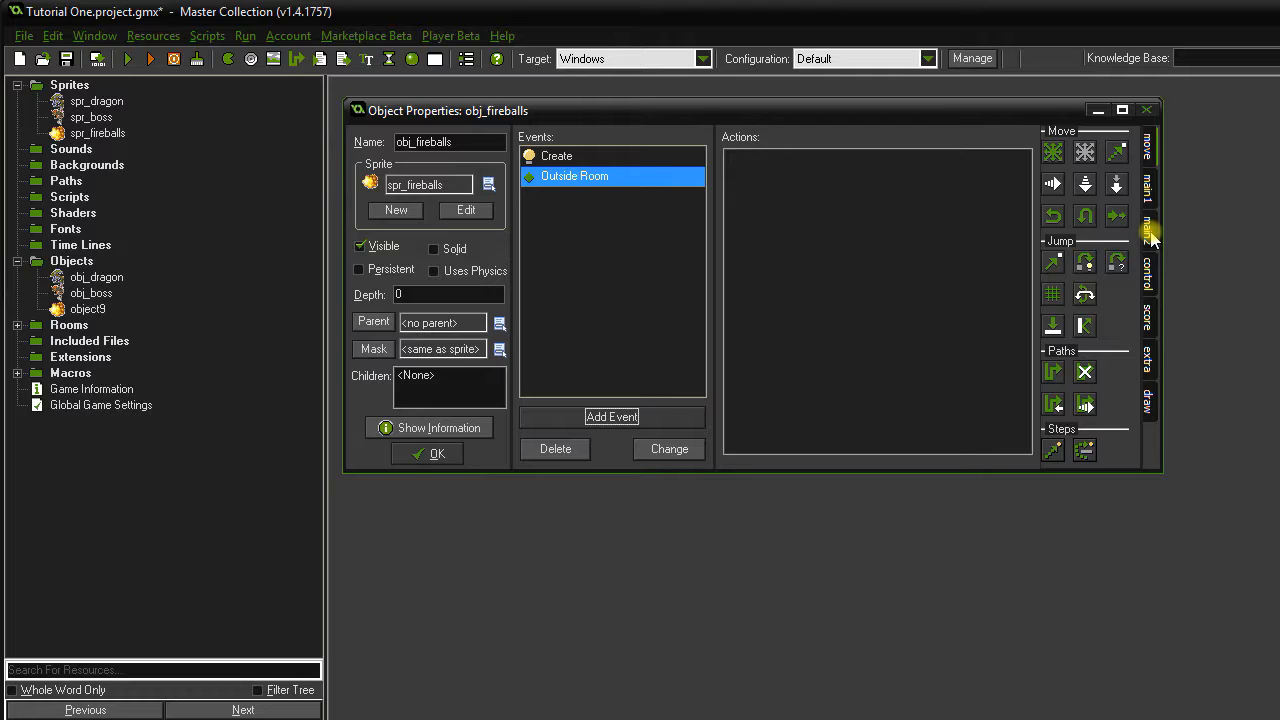
left_click(1150, 187)
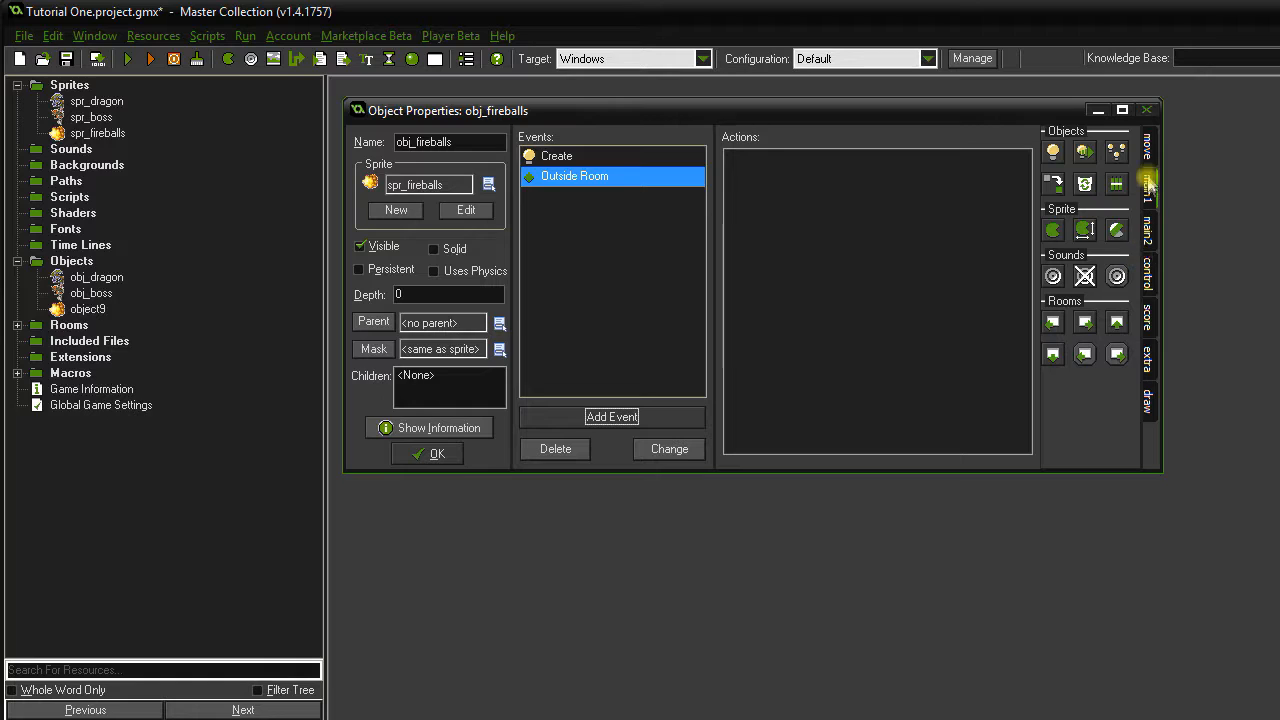
left_click_drag(1085, 184, 826, 280)
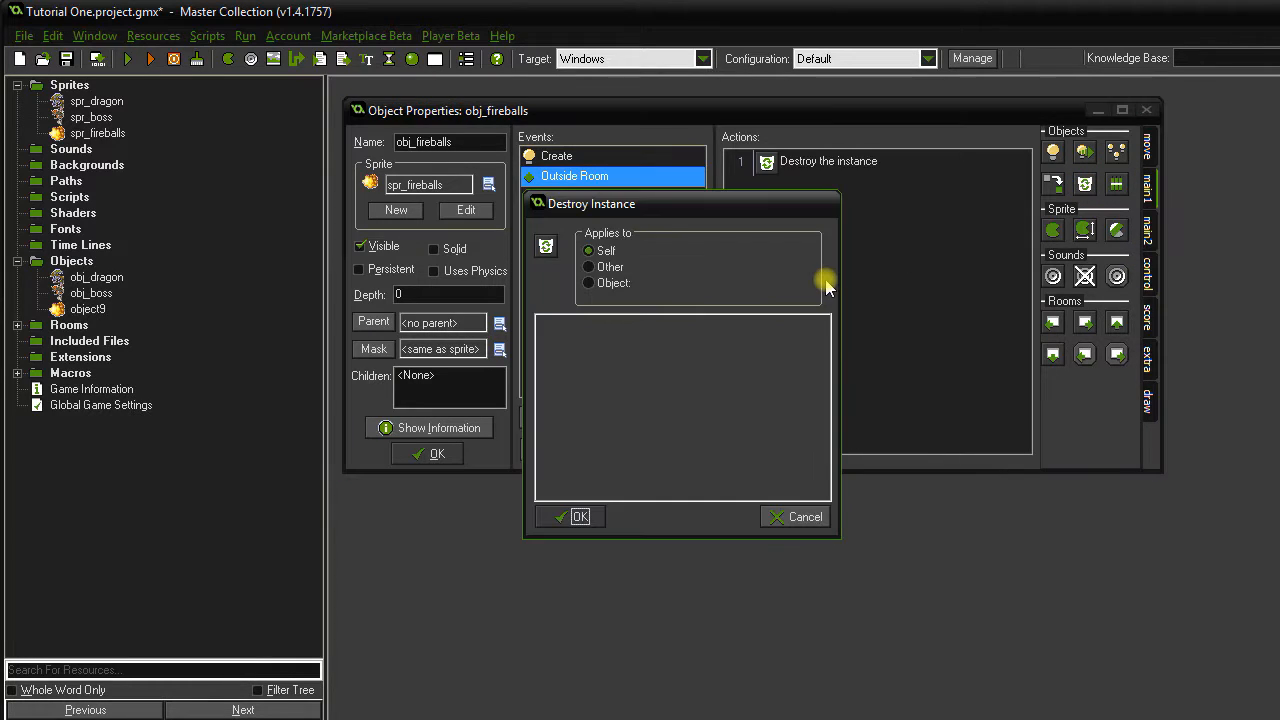
left_click(580, 516)
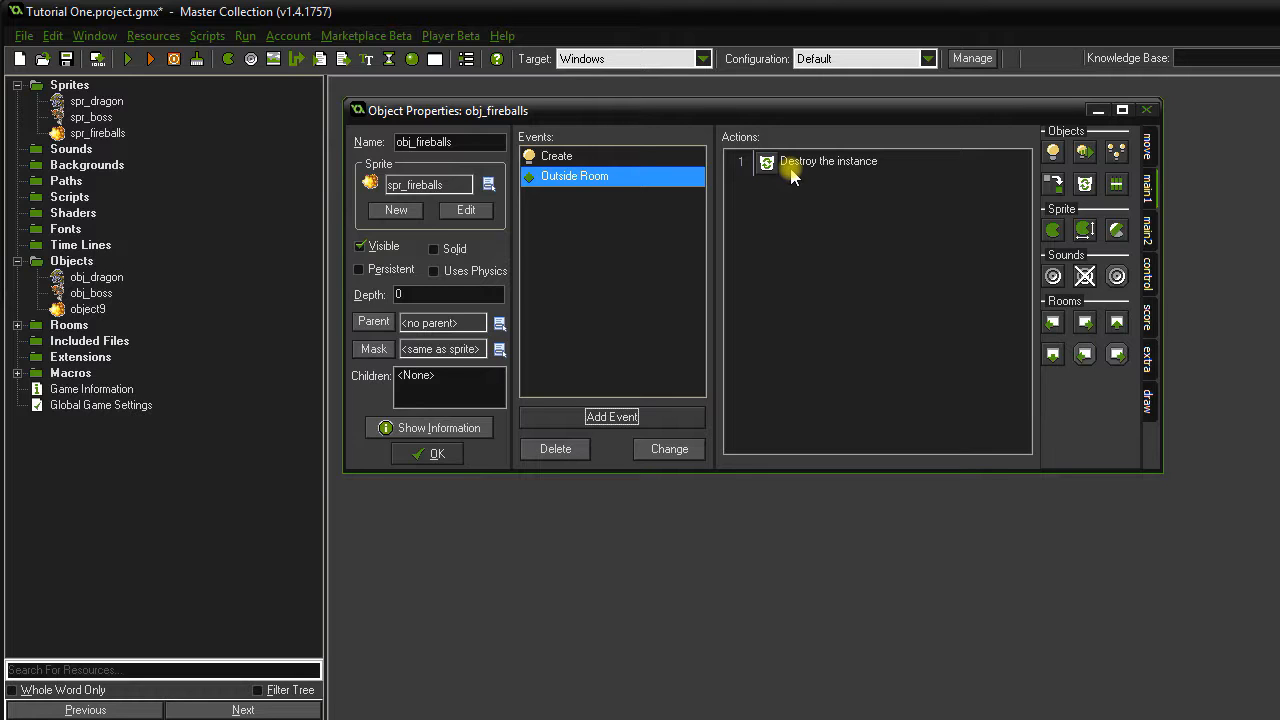
left_click(666, 236)
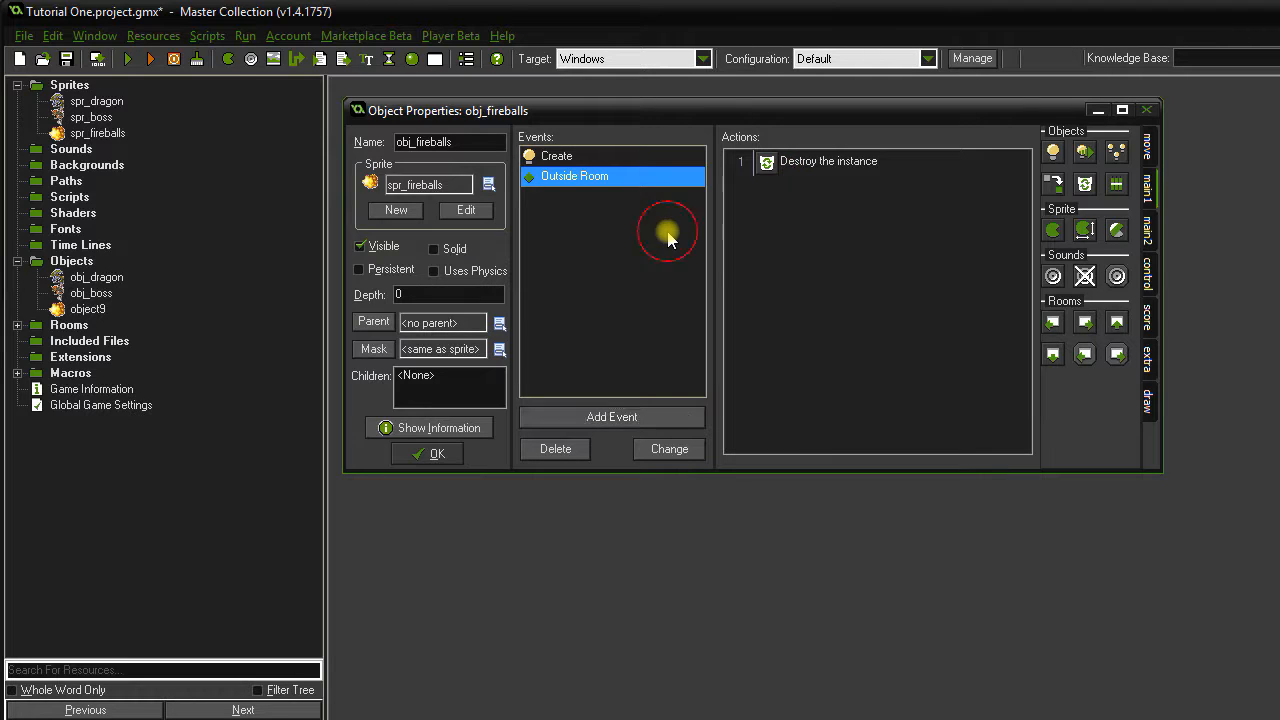
left_click(436, 455)
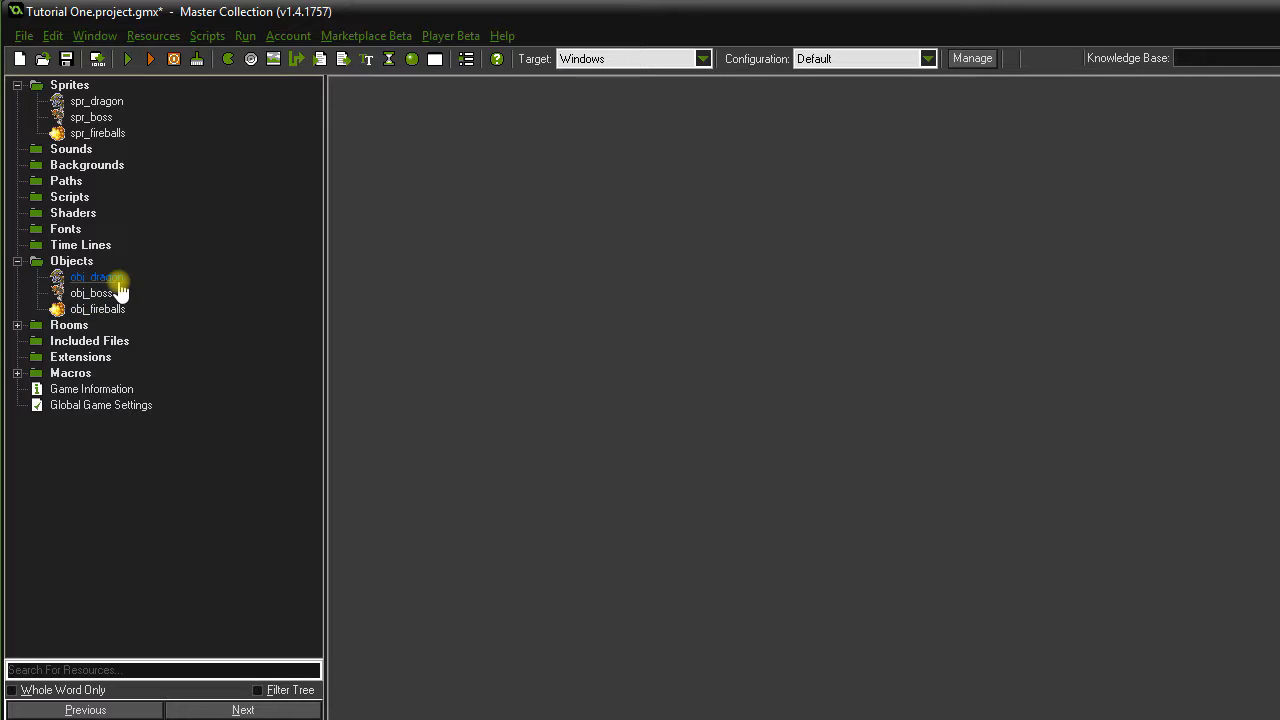
Open obj_dragon, add a Key Press <Space> event, and switch to the main1 actions.
double_click(112, 280)
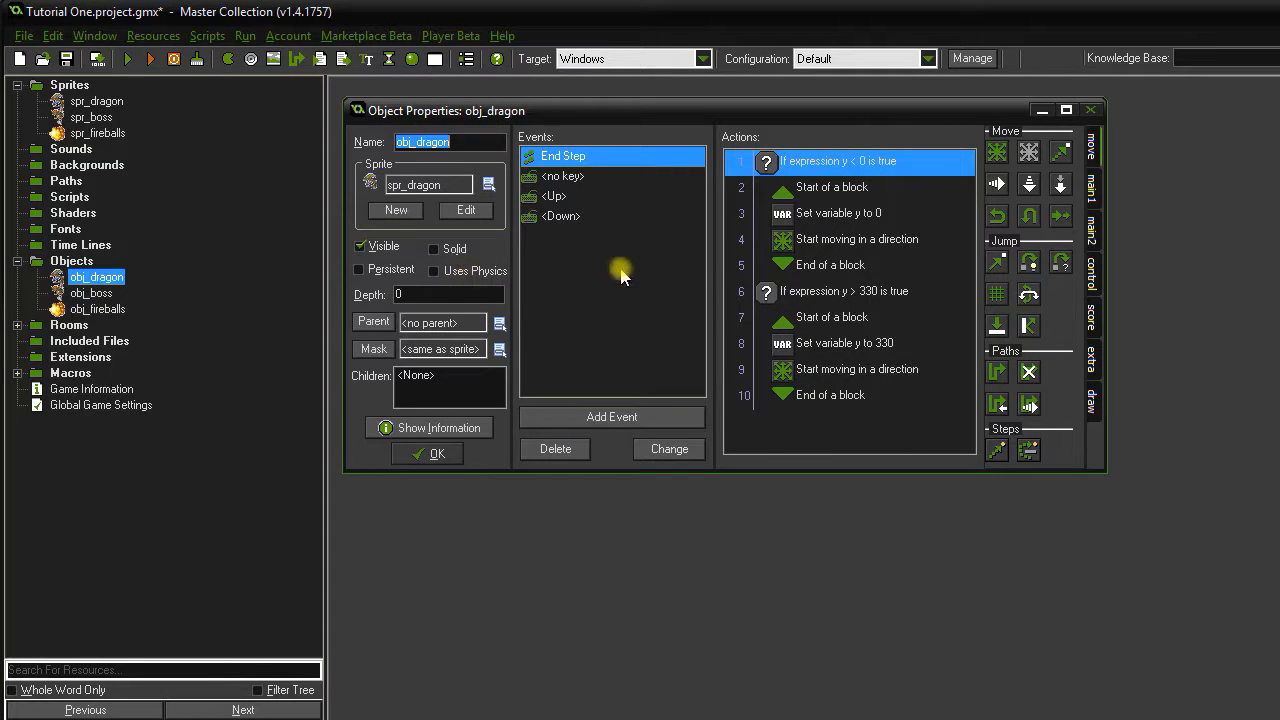
left_click(605, 416)
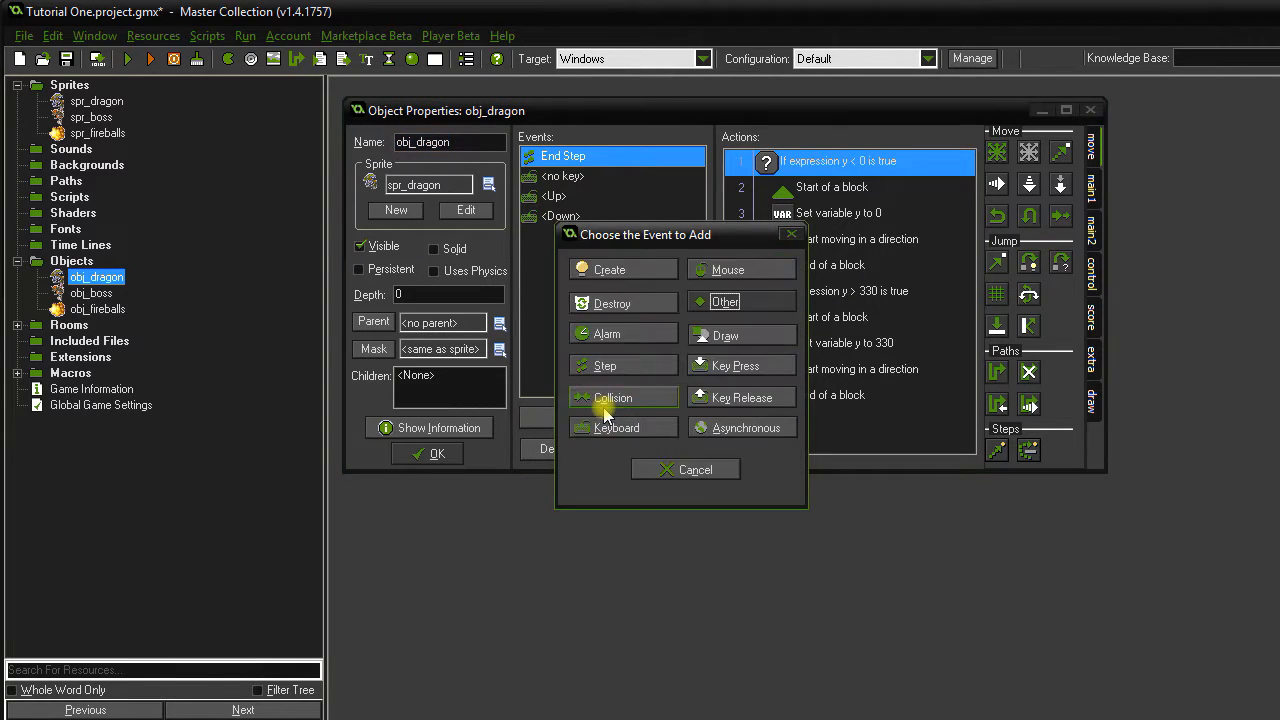
left_click(736, 372)
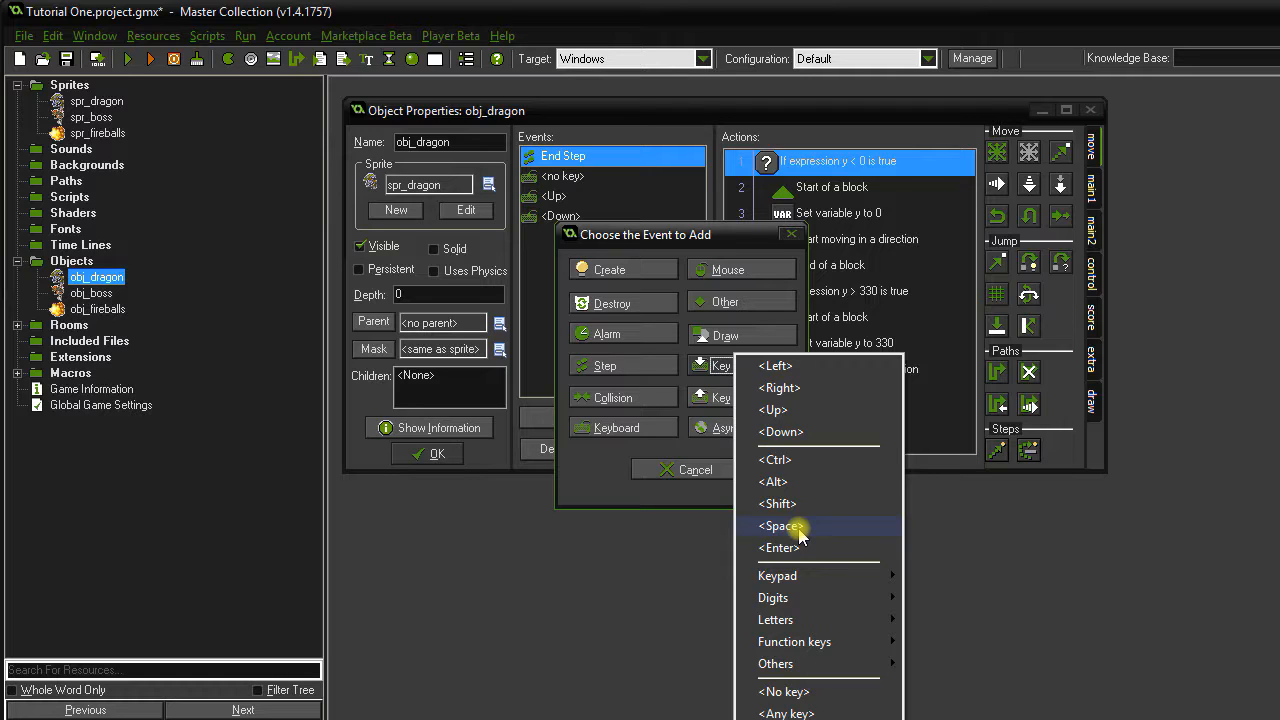
left_click(800, 534)
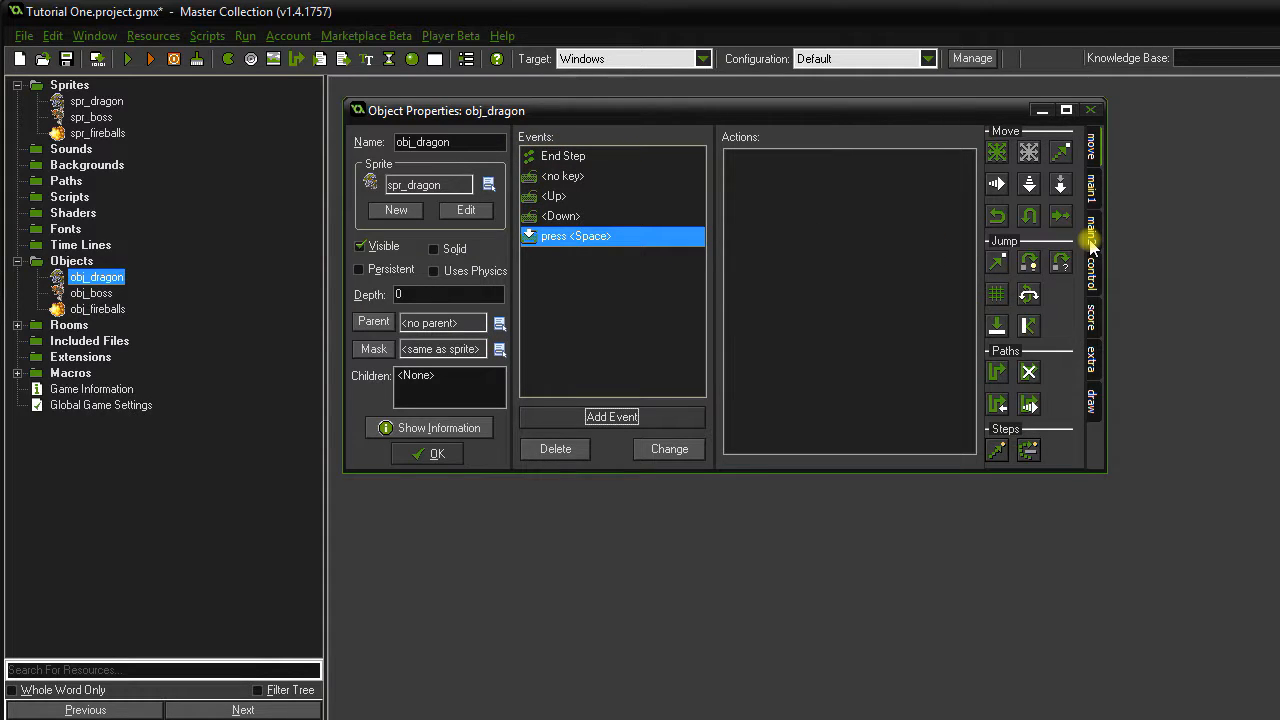
left_click(1092, 188)
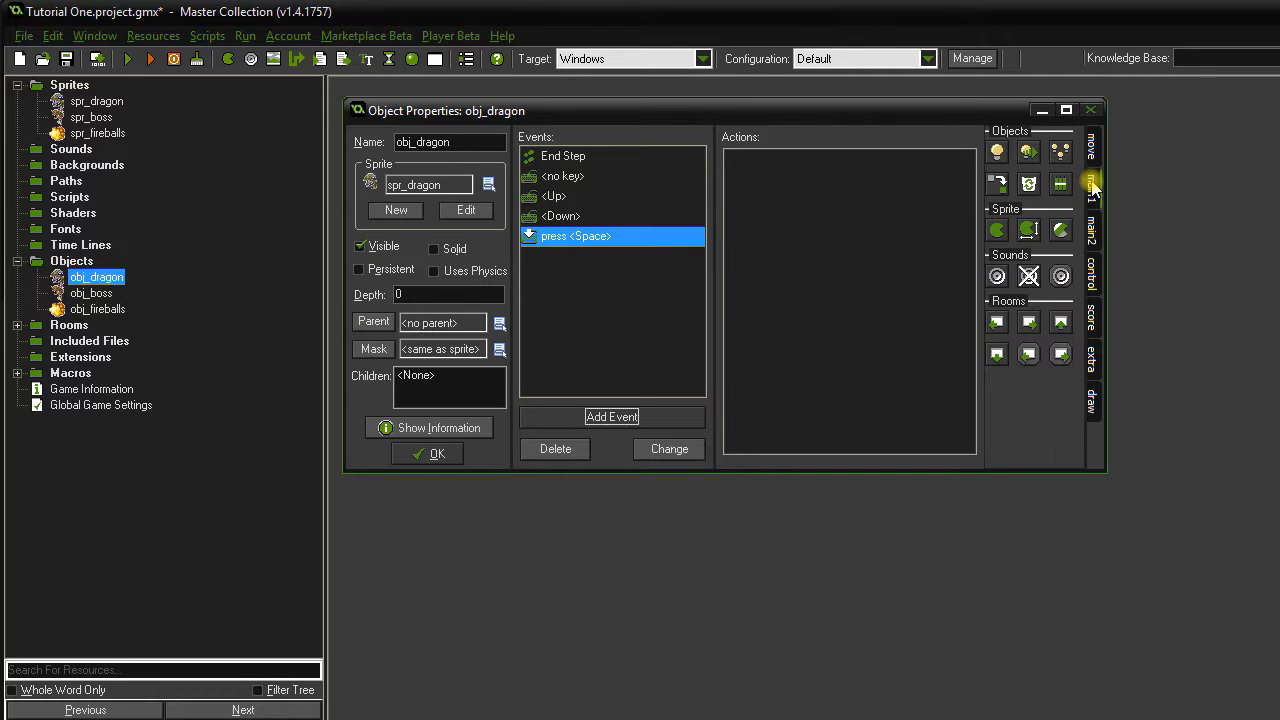
Make the Space event create obj_fireballs at relative 90, 10, then close obj_dragon.
left_click_drag(996, 152, 846, 206)
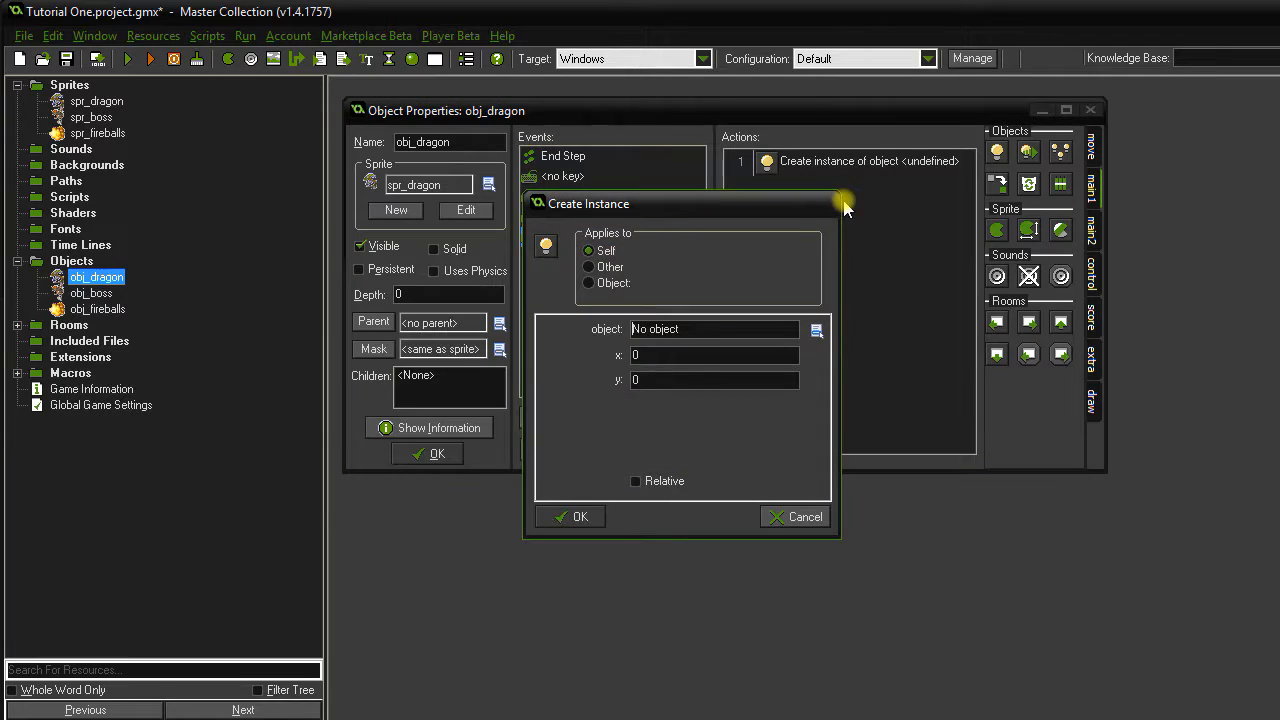
left_click(711, 334)
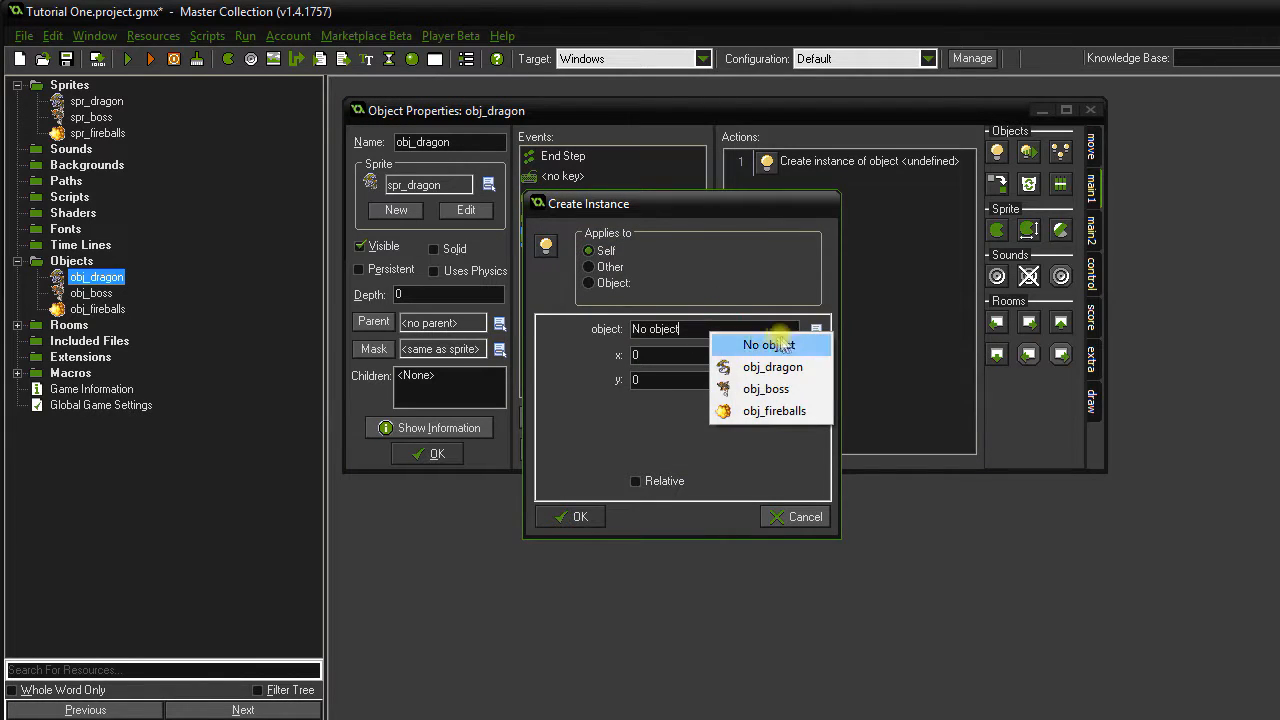
left_click(790, 411)
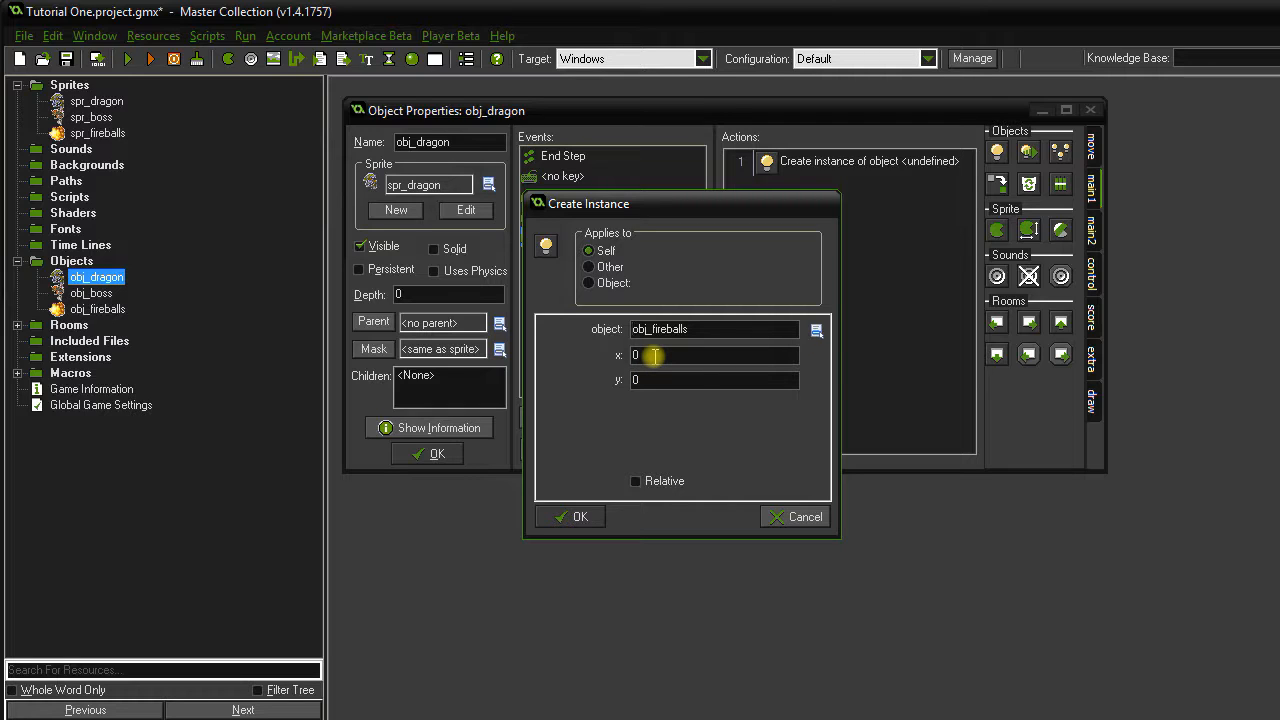
left_click_drag(654, 355, 634, 356)
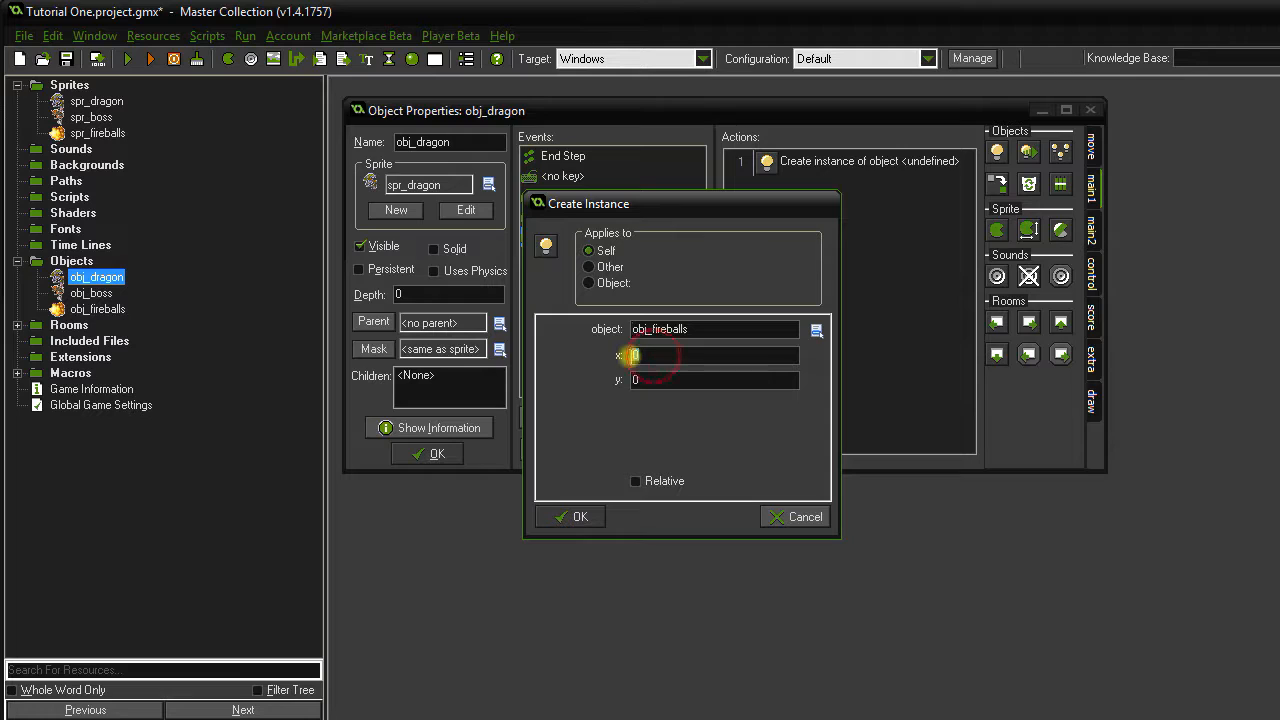
type("90")
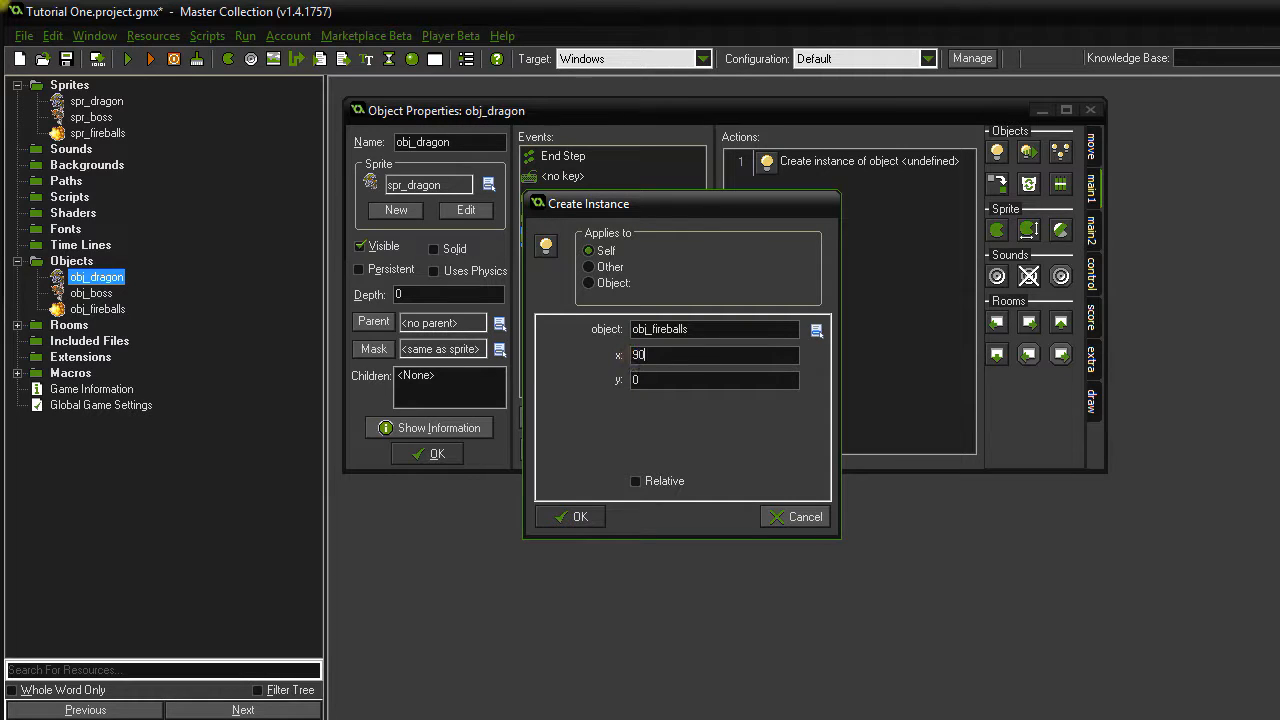
key("Tab")
type("10")
left_click(637, 483)
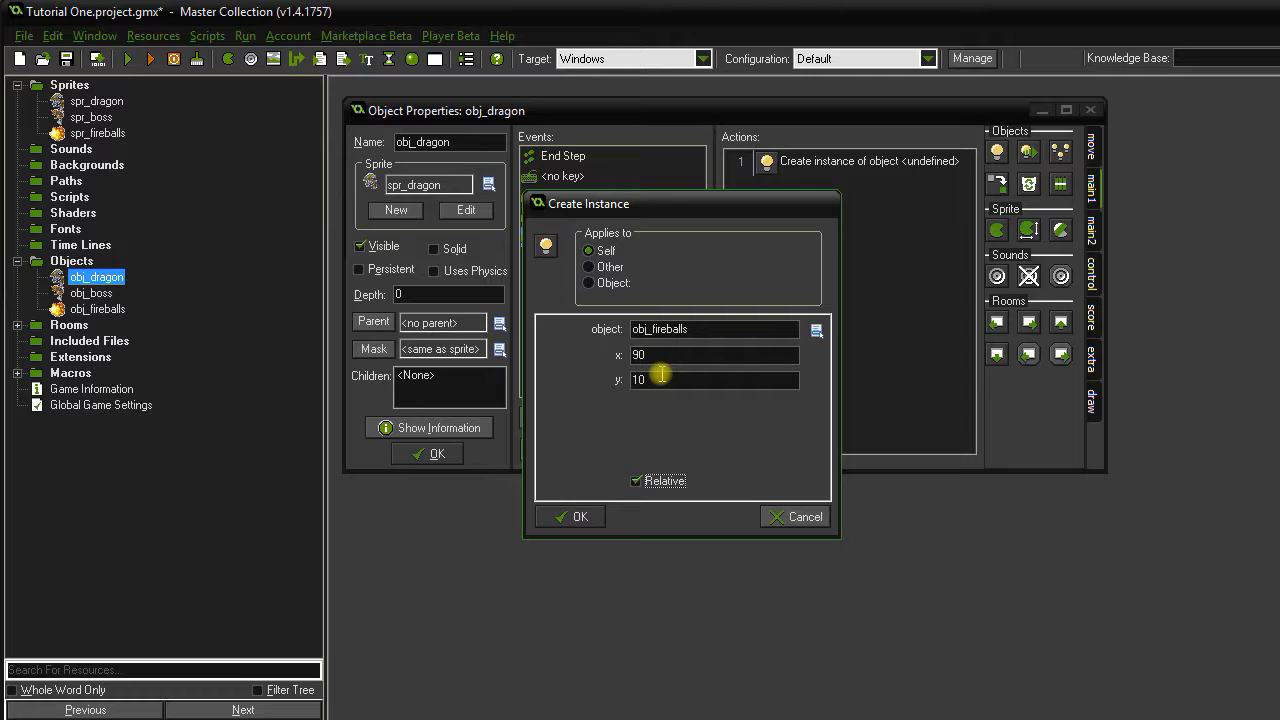
left_click(580, 517)
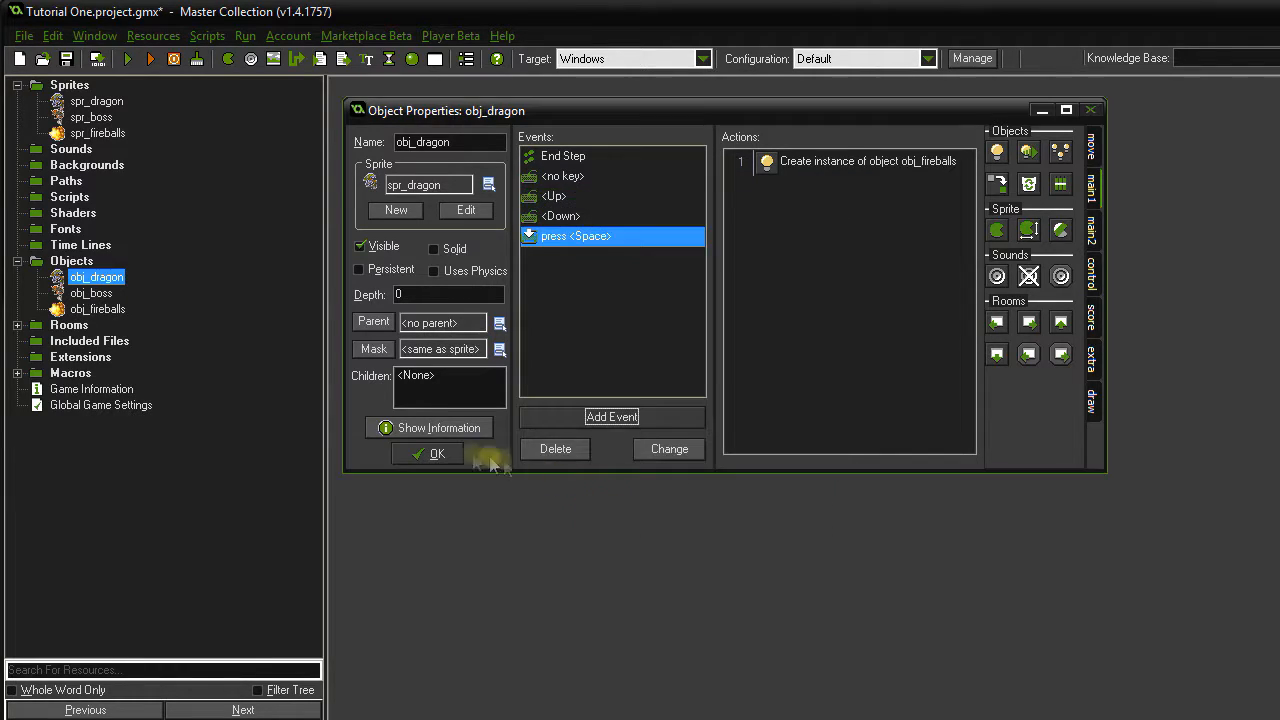
left_click(437, 454)
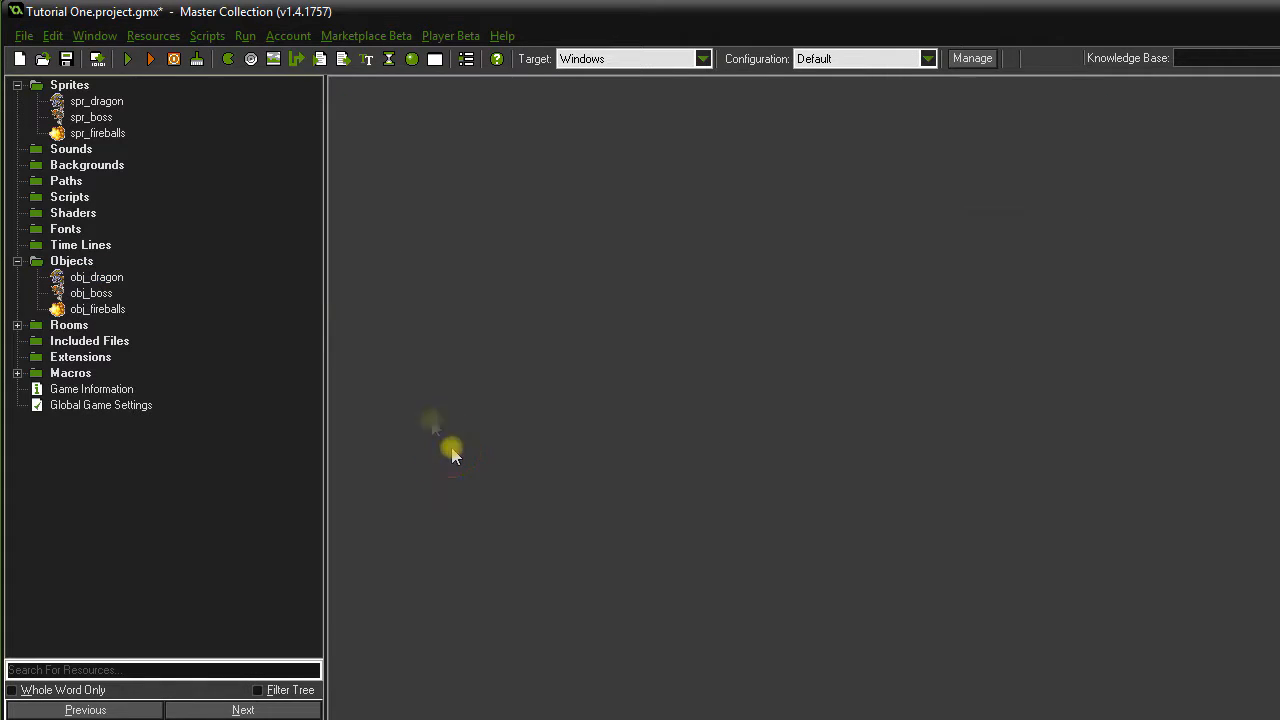
double_click(112, 104)
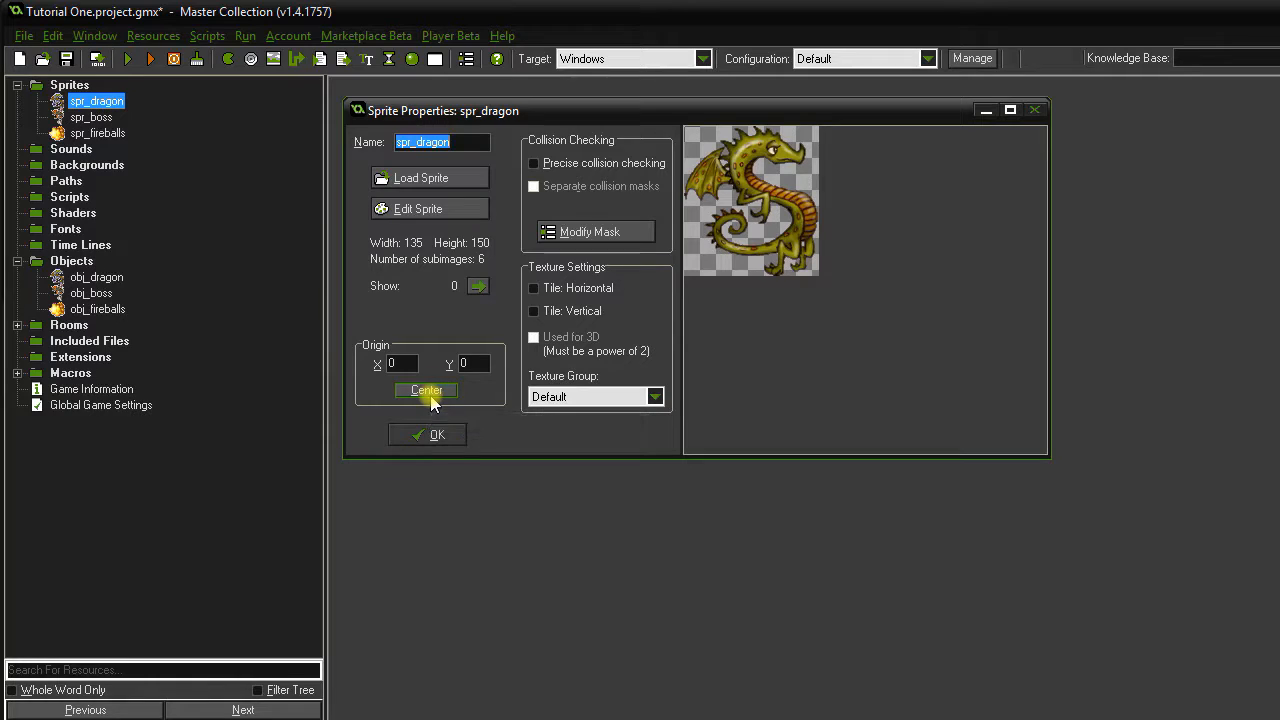
left_click(426, 390)
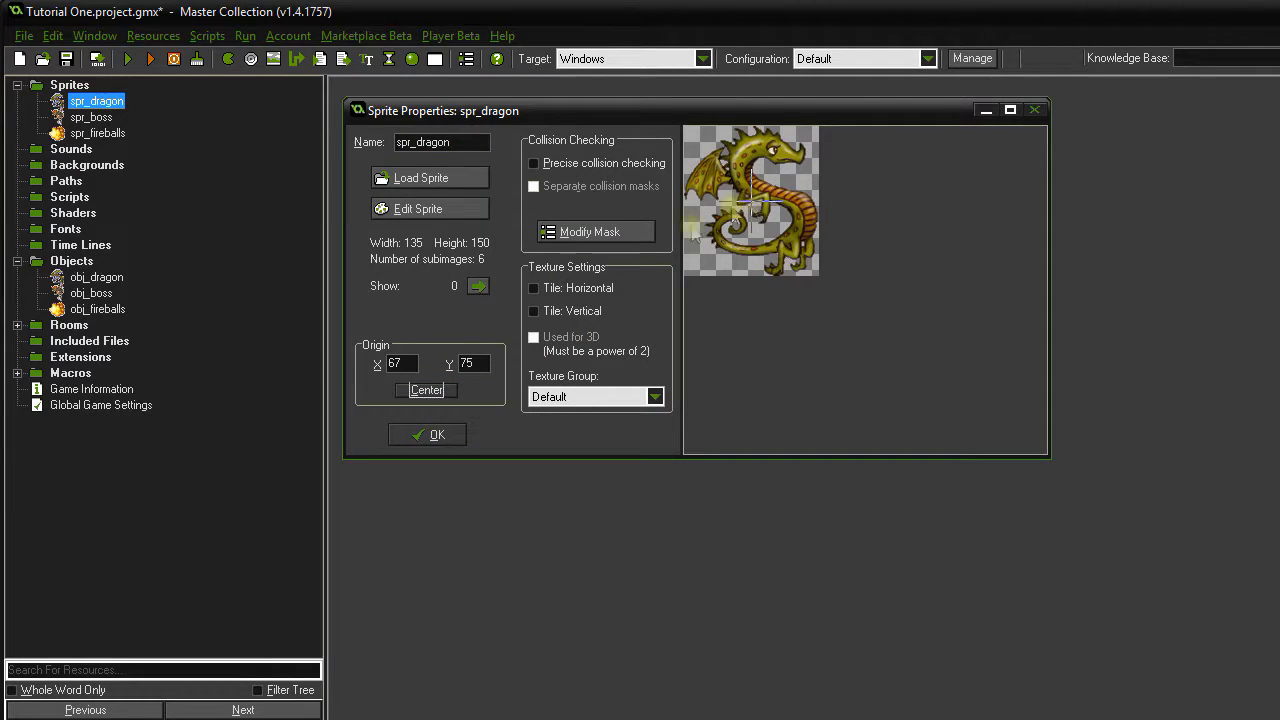
double_click(395, 363)
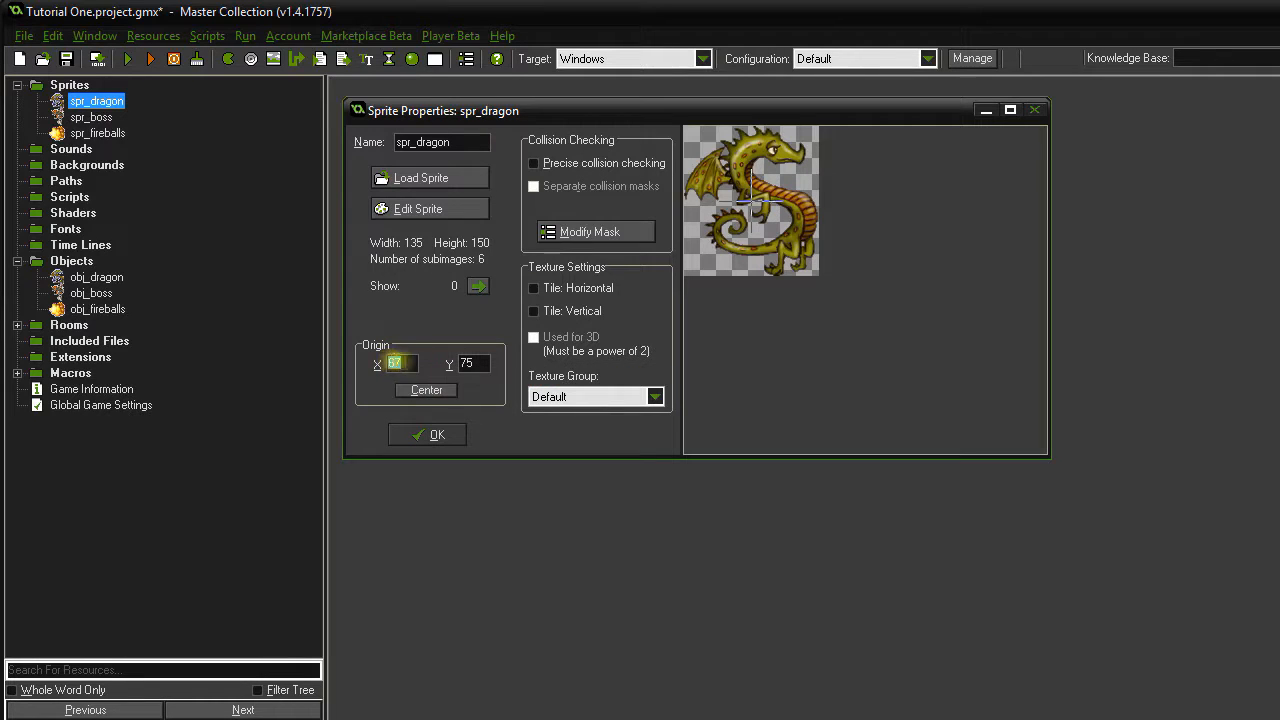
type("90")
left_click_drag(485, 363, 443, 365)
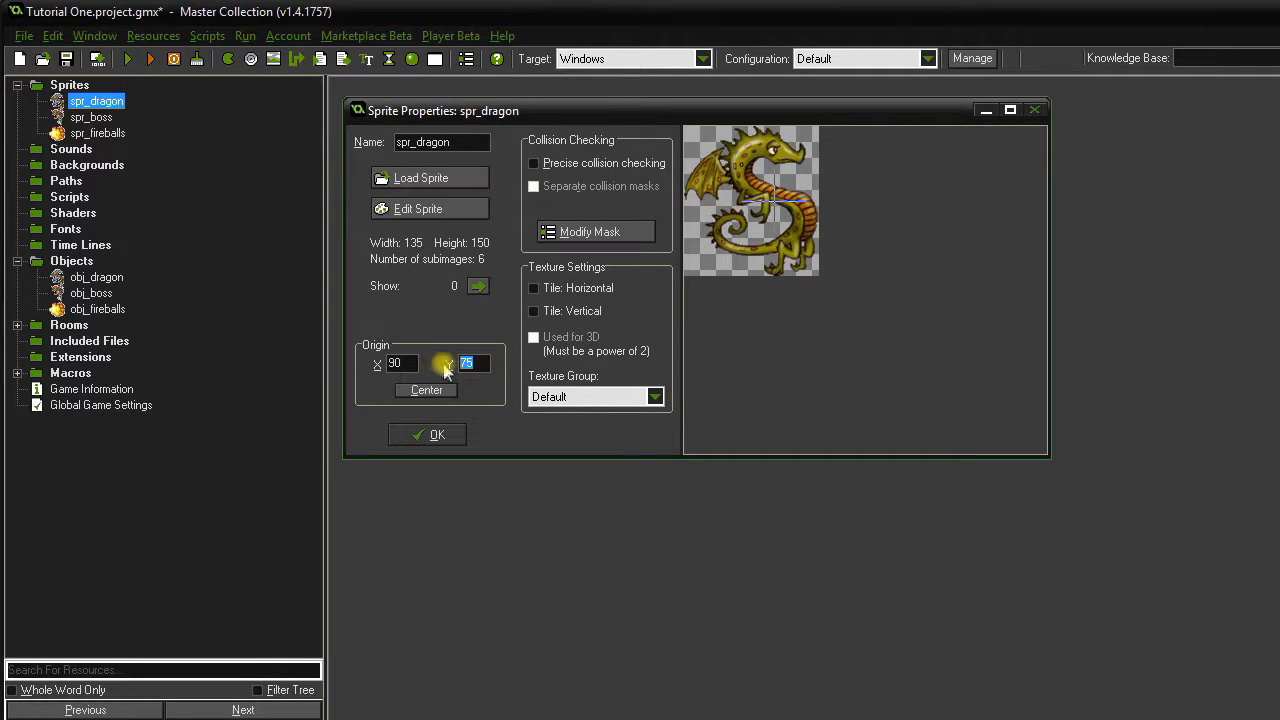
type("10")
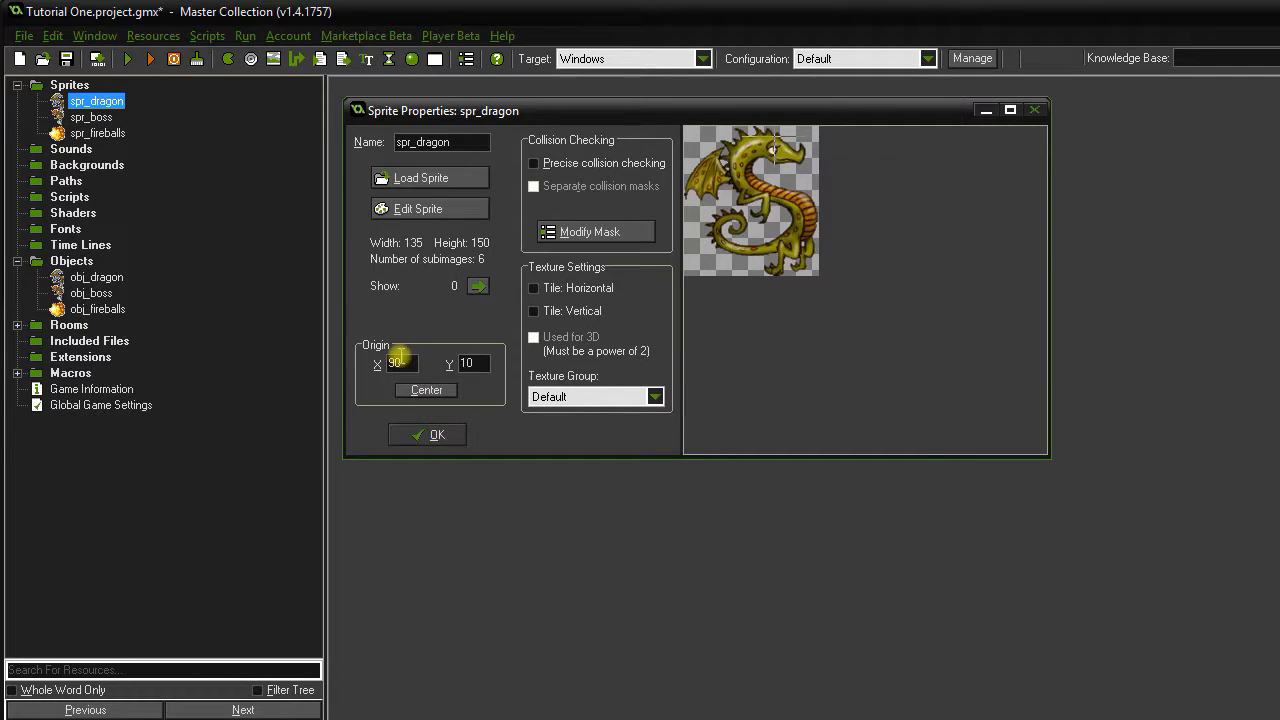
left_click_drag(411, 362, 385, 360)
type("0")
left_click_drag(482, 363, 460, 366)
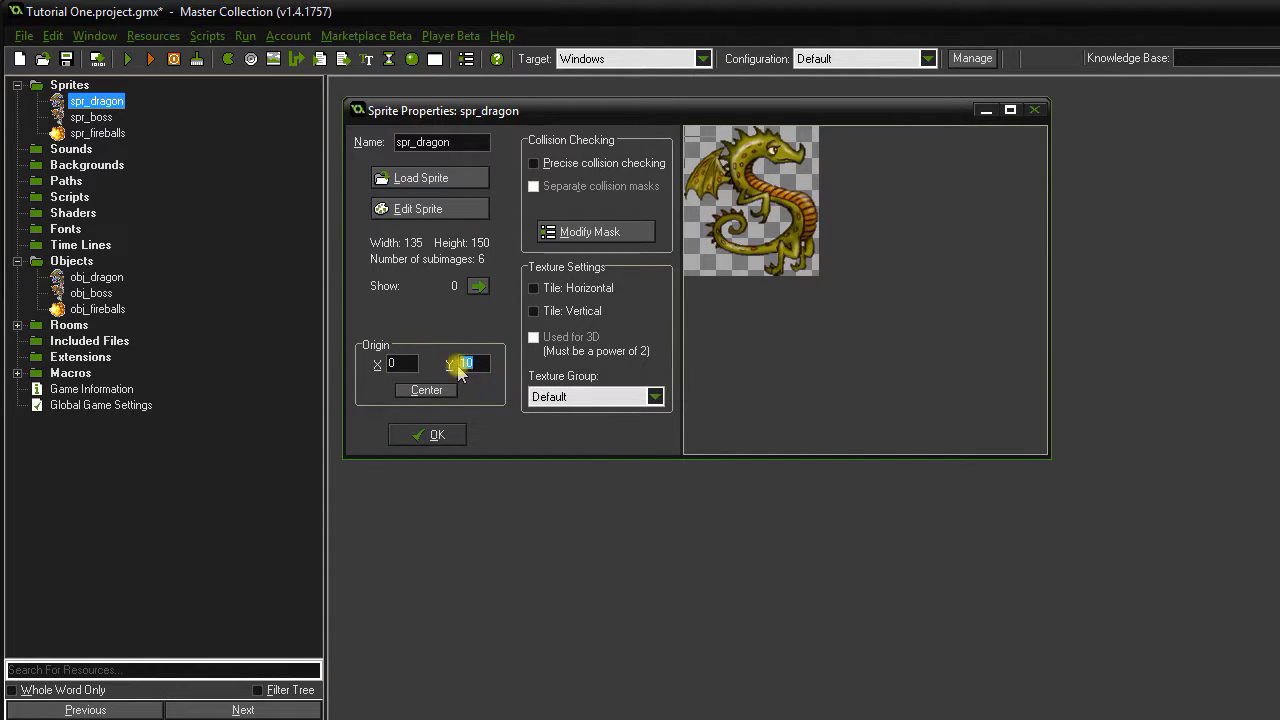
left_click(428, 434)
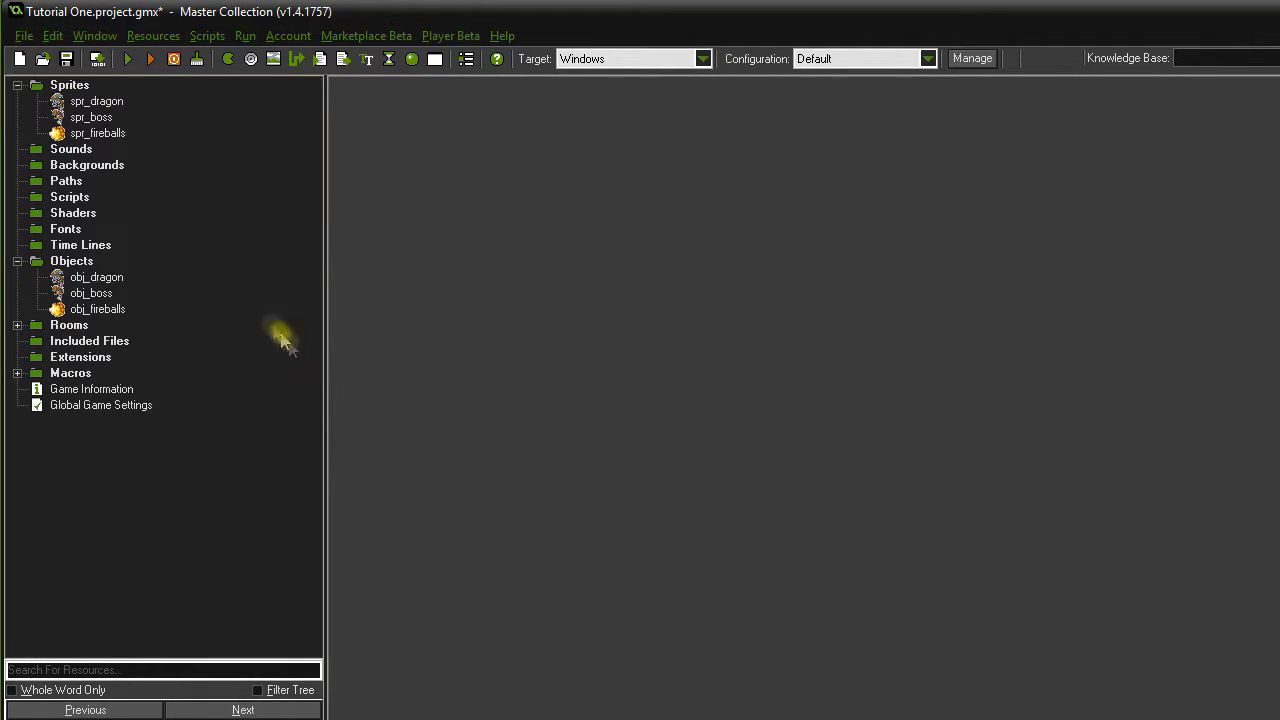
Check spr_fireballs' properties with origin 0, 0, then collapse the Sprites folder.
double_click(112, 133)
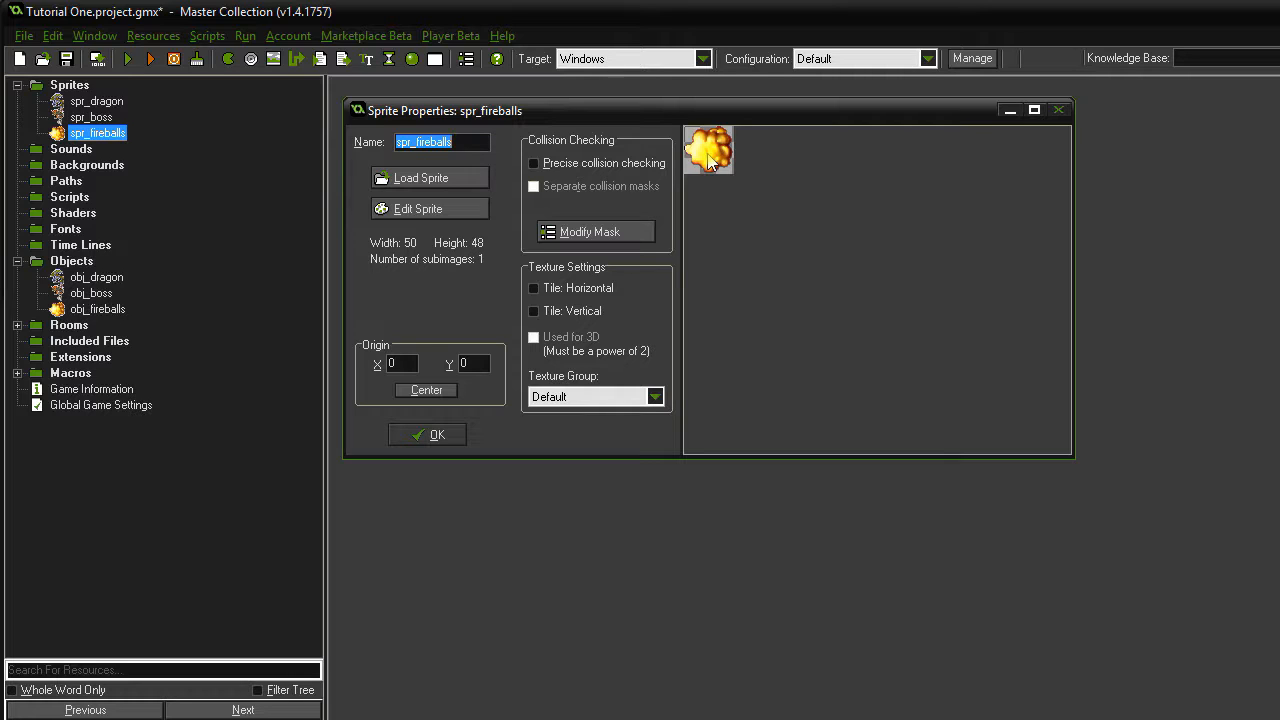
left_click(428, 433)
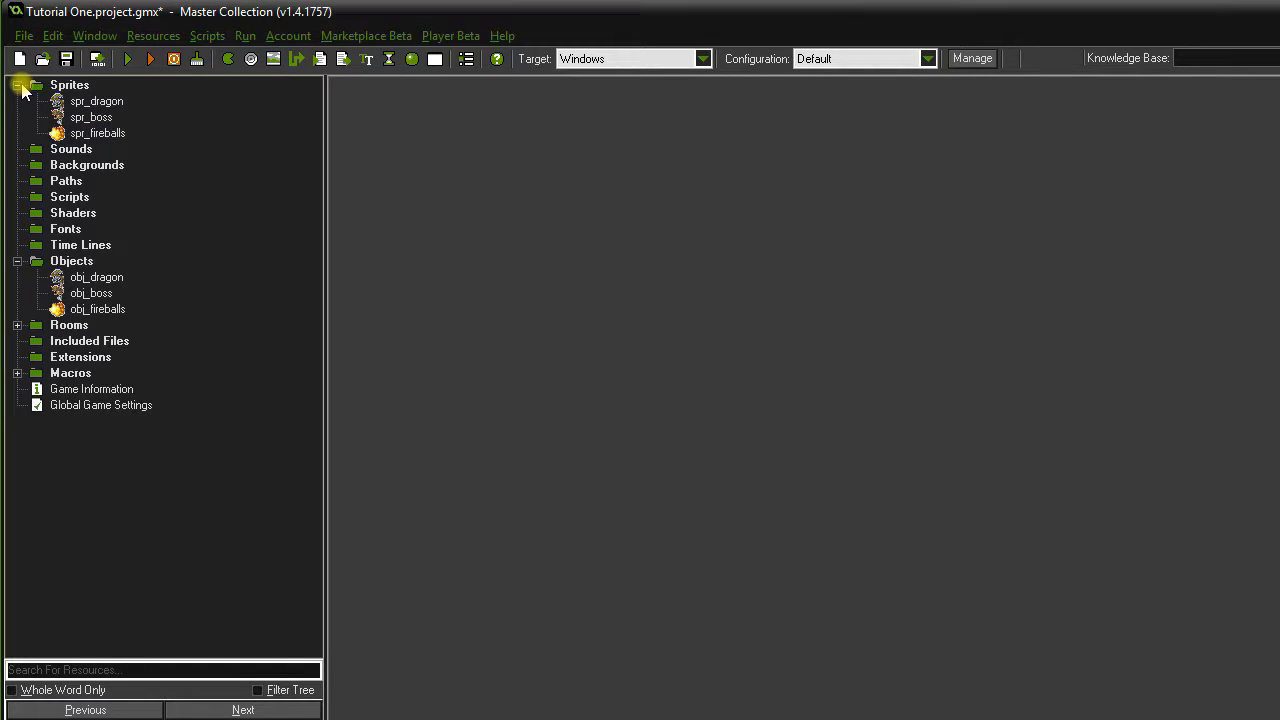
left_click(18, 86)
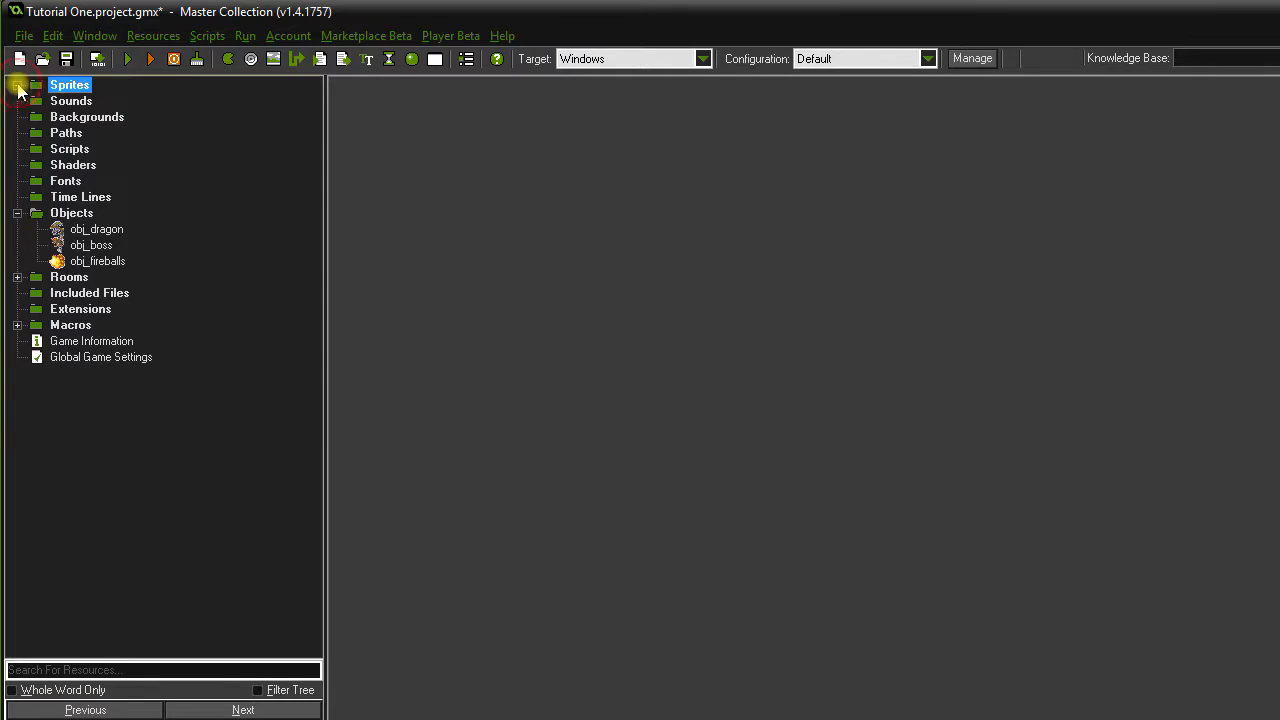
Run the game and shoot several fireballs at the orange boss with Space.
left_click(18, 215)
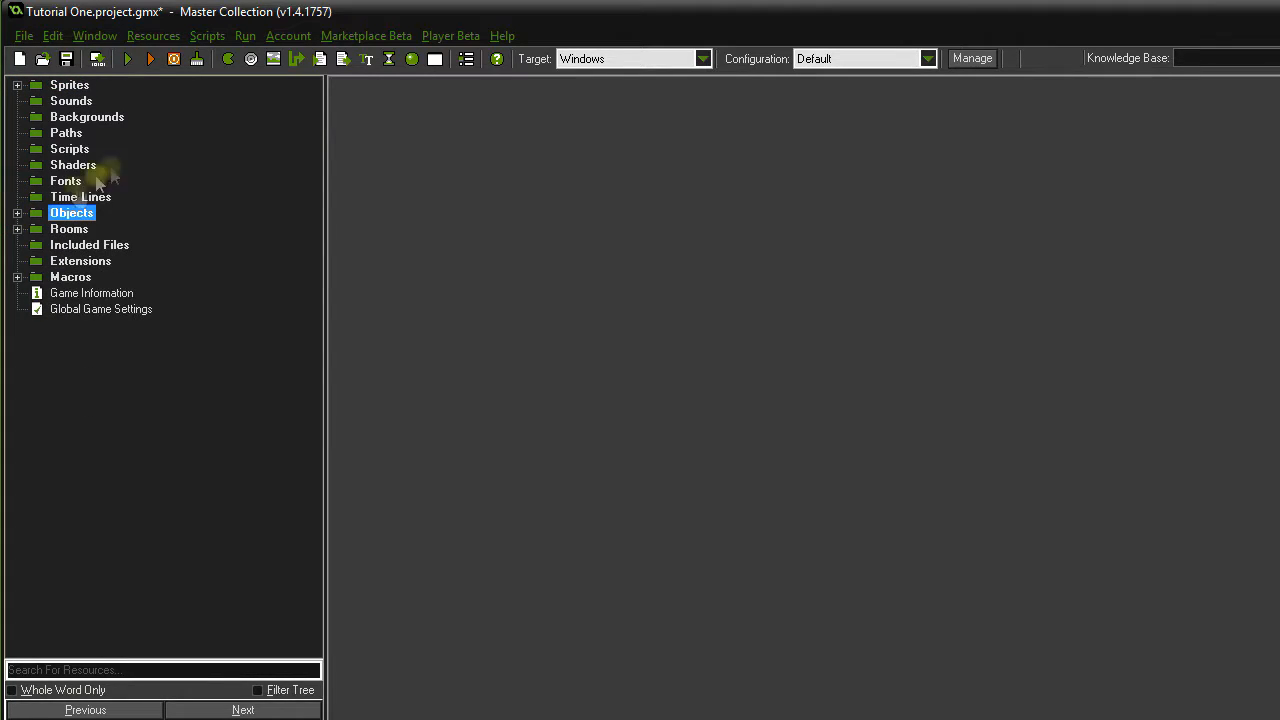
left_click(125, 62)
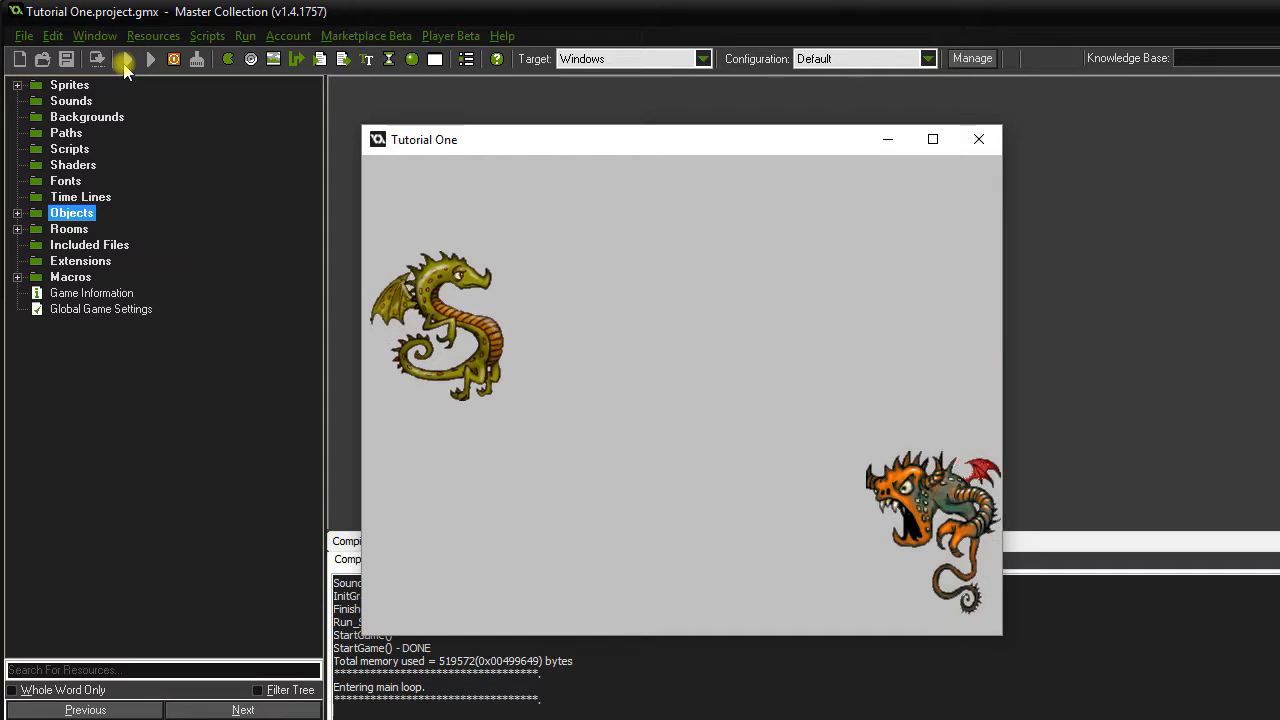
key("space")
key("space")
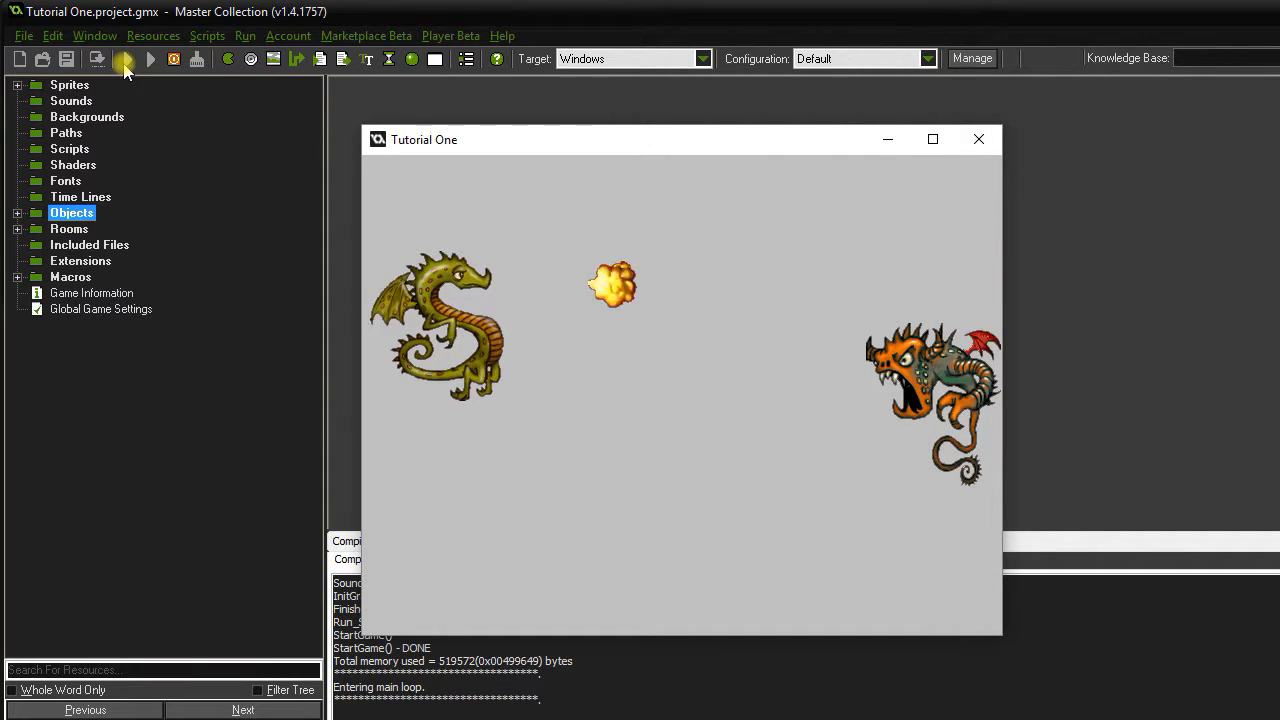
key("space")
key("space")
key("space")
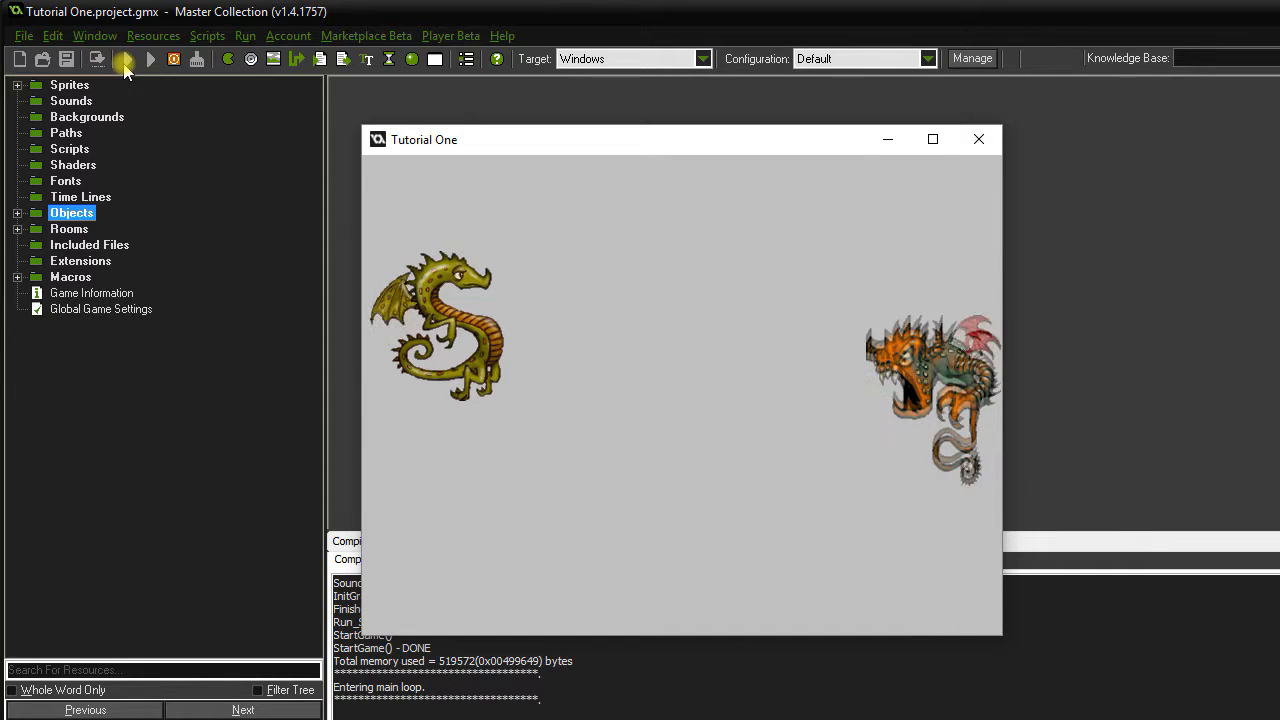
key("space")
key("space")
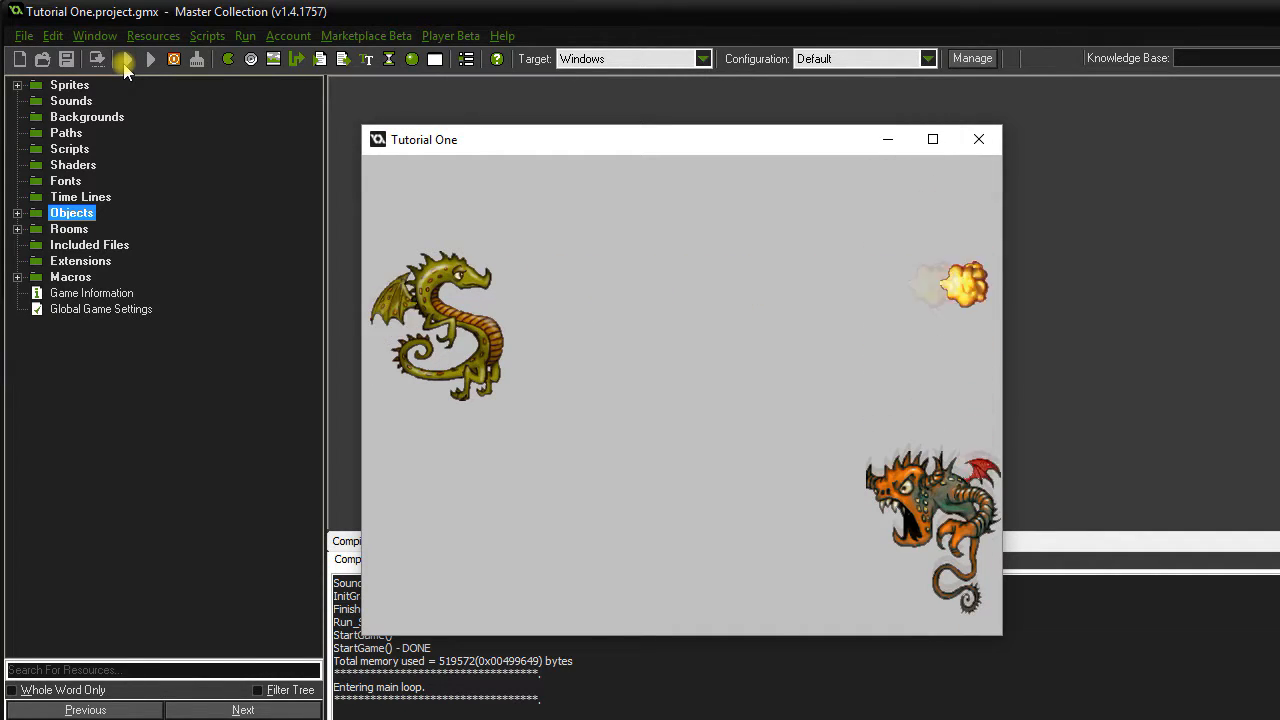
key("space")
Move the green dragon up and down with the arrow keys while firing more fireballs.
key("space")
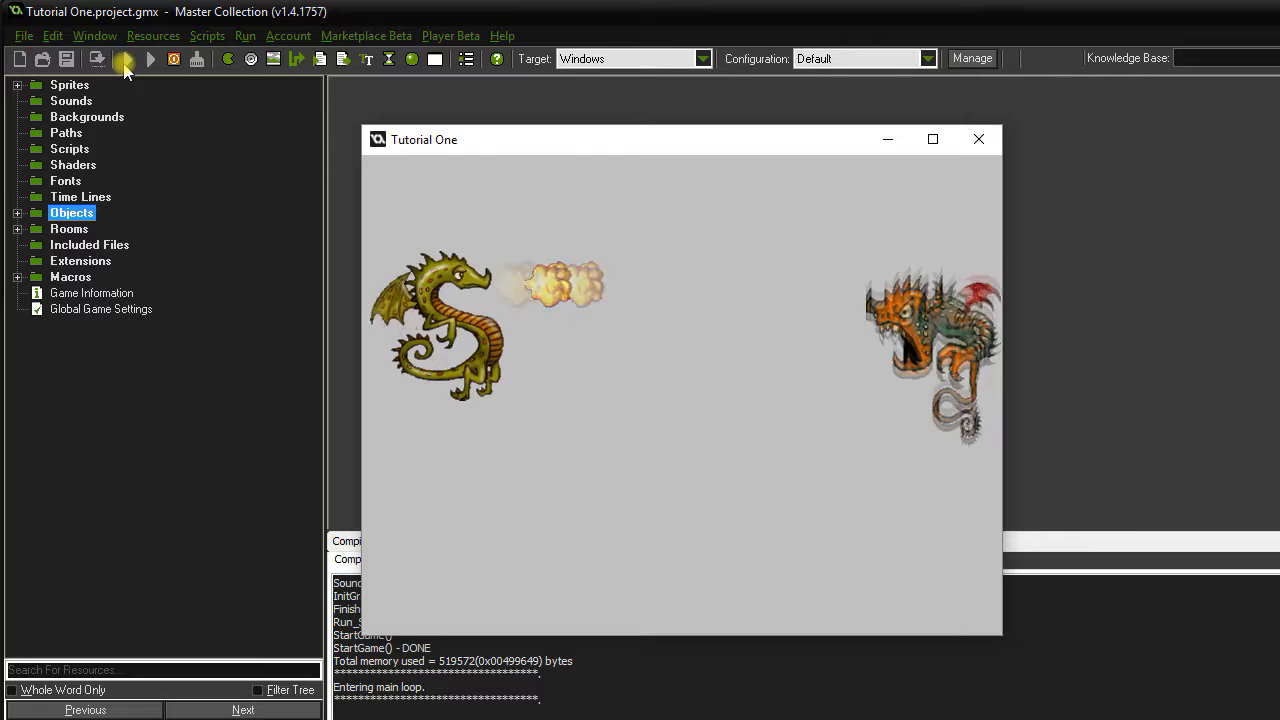
key("Down")
key("space")
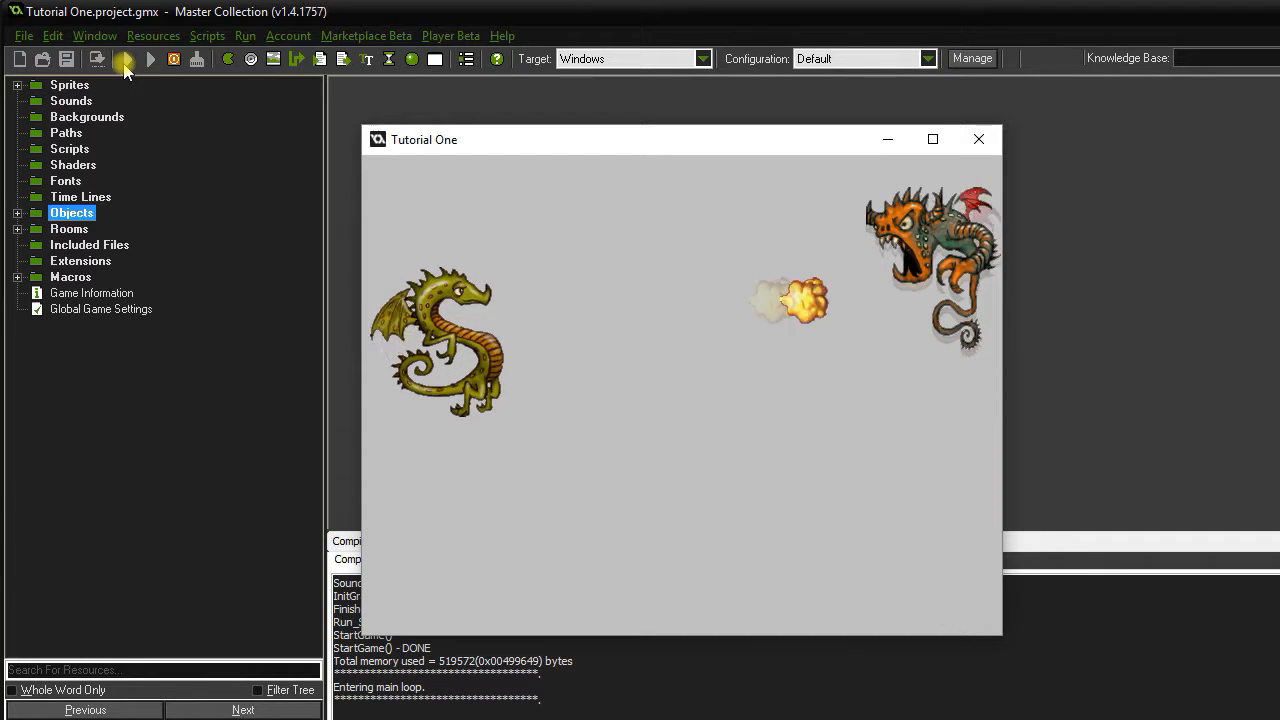
key("Up")
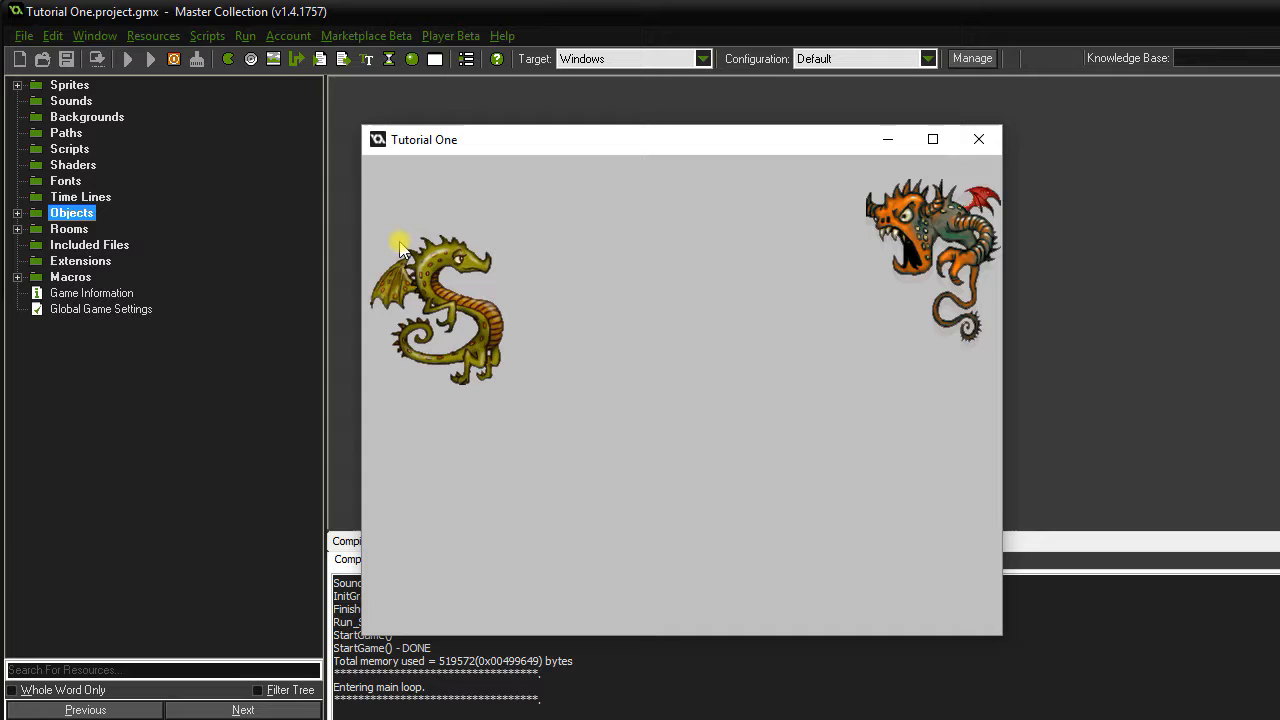
key("Down")
key("Down")
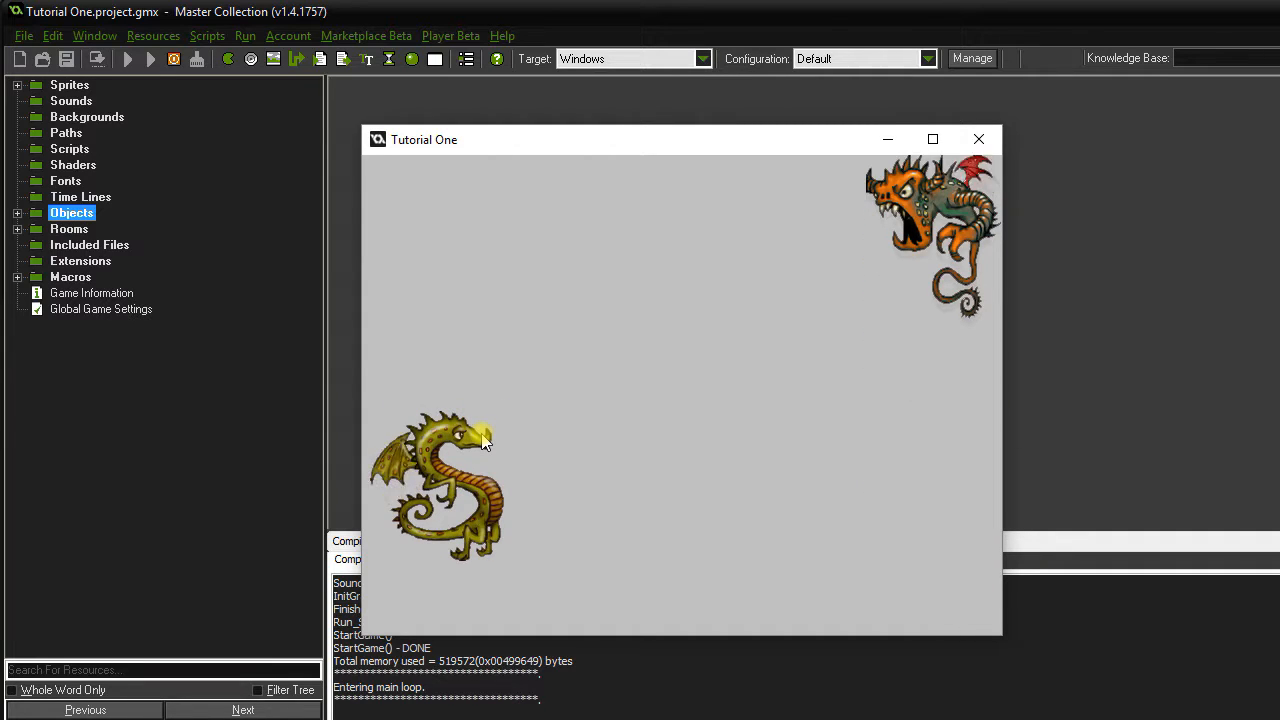
key("Up")
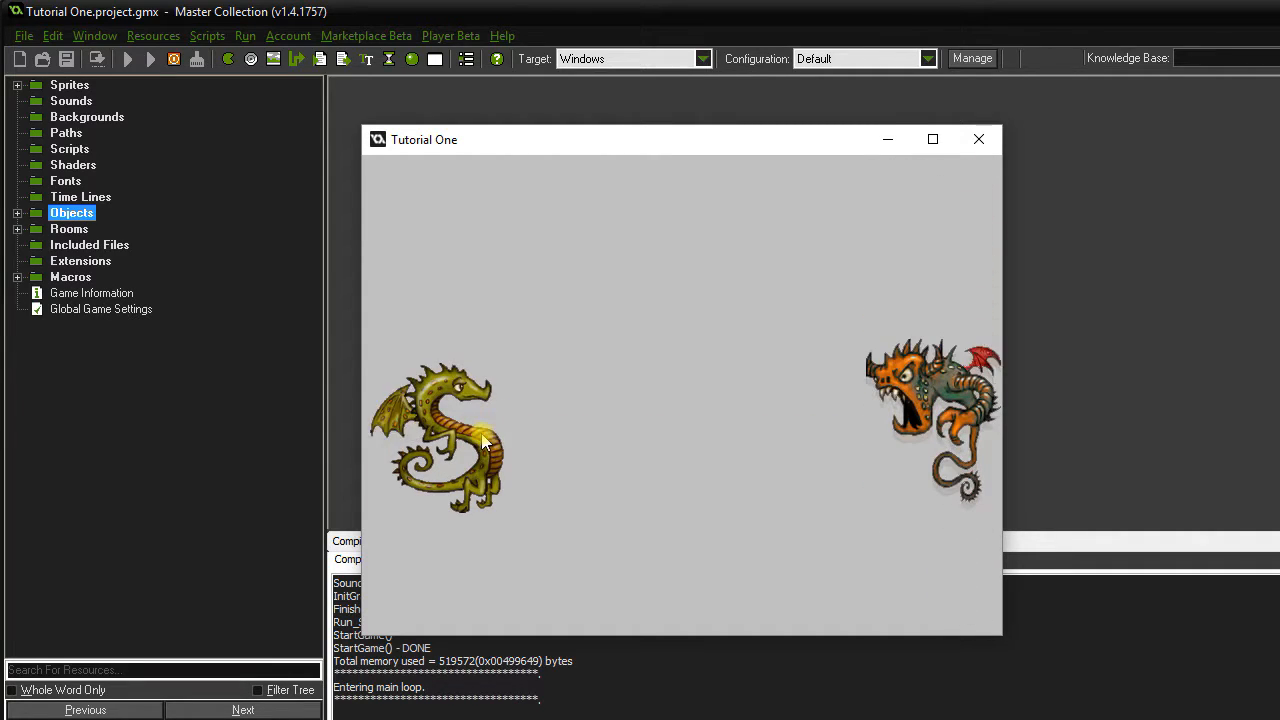
key("space")
key("Down")
key("Up")
key("space")
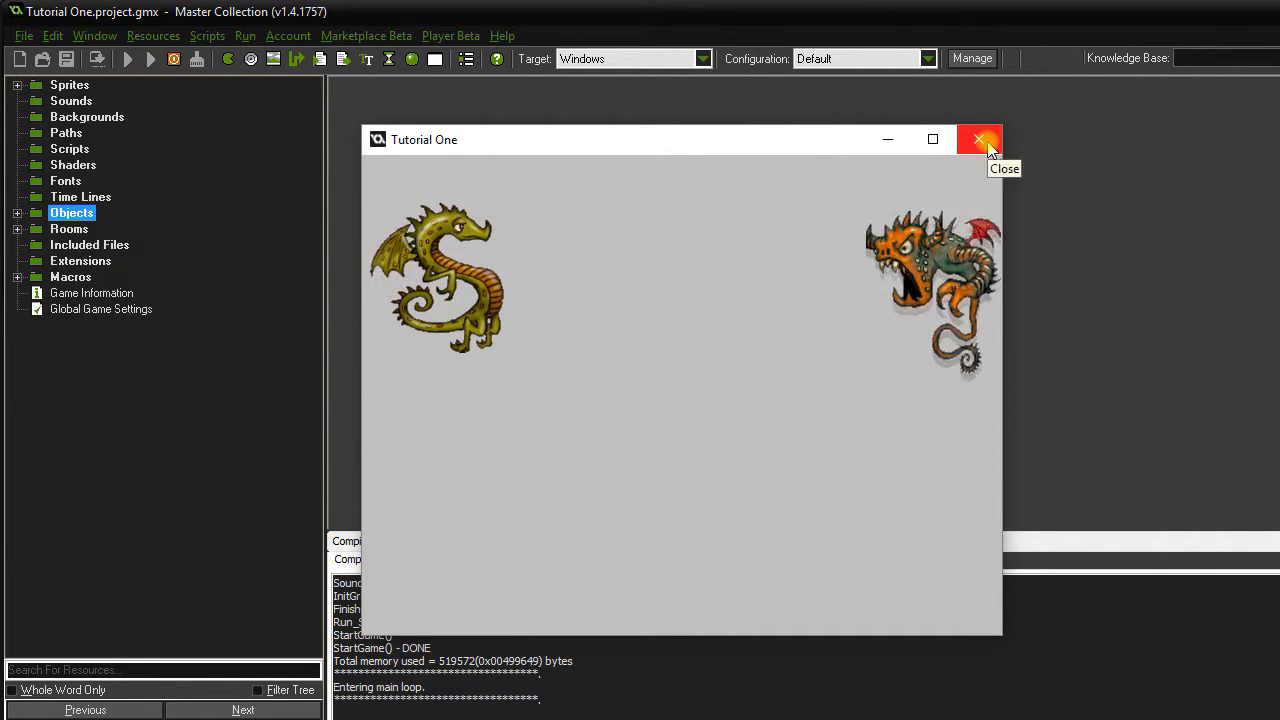
Close the running game and create a new sprite in the Sprites folder.
left_click(980, 140)
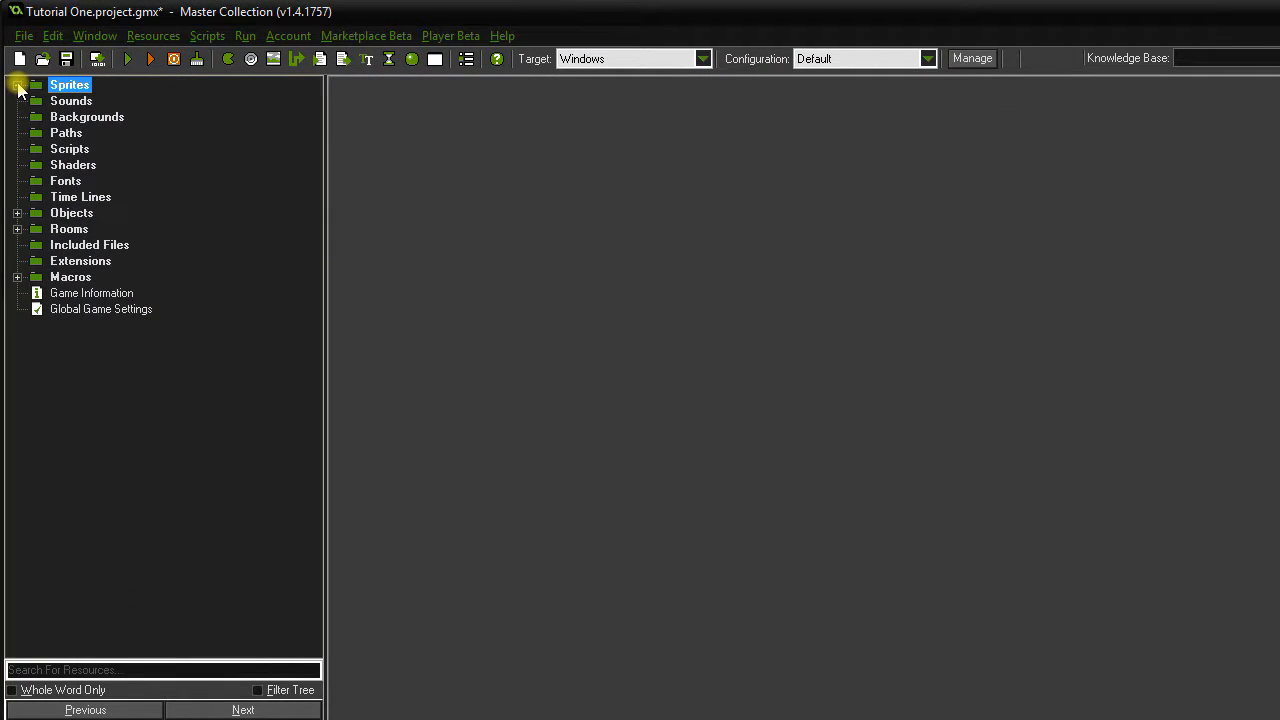
left_click(17, 86)
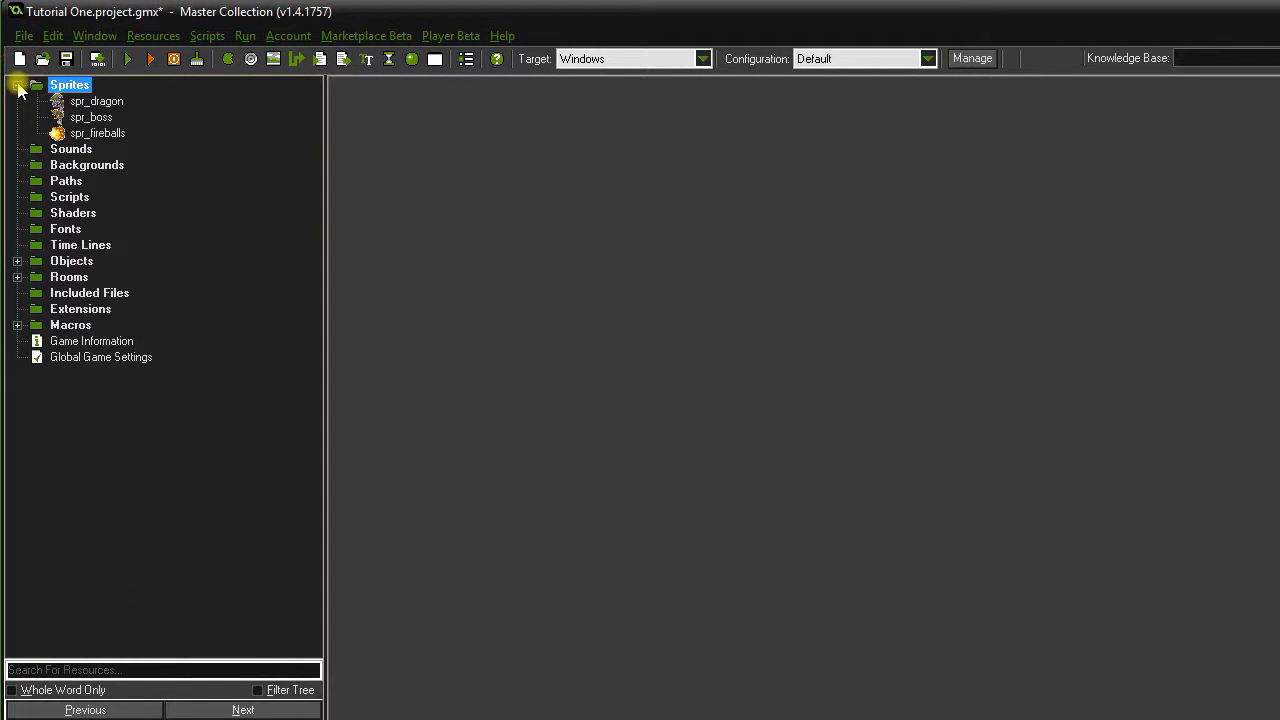
right_click(78, 90)
left_click(84, 104)
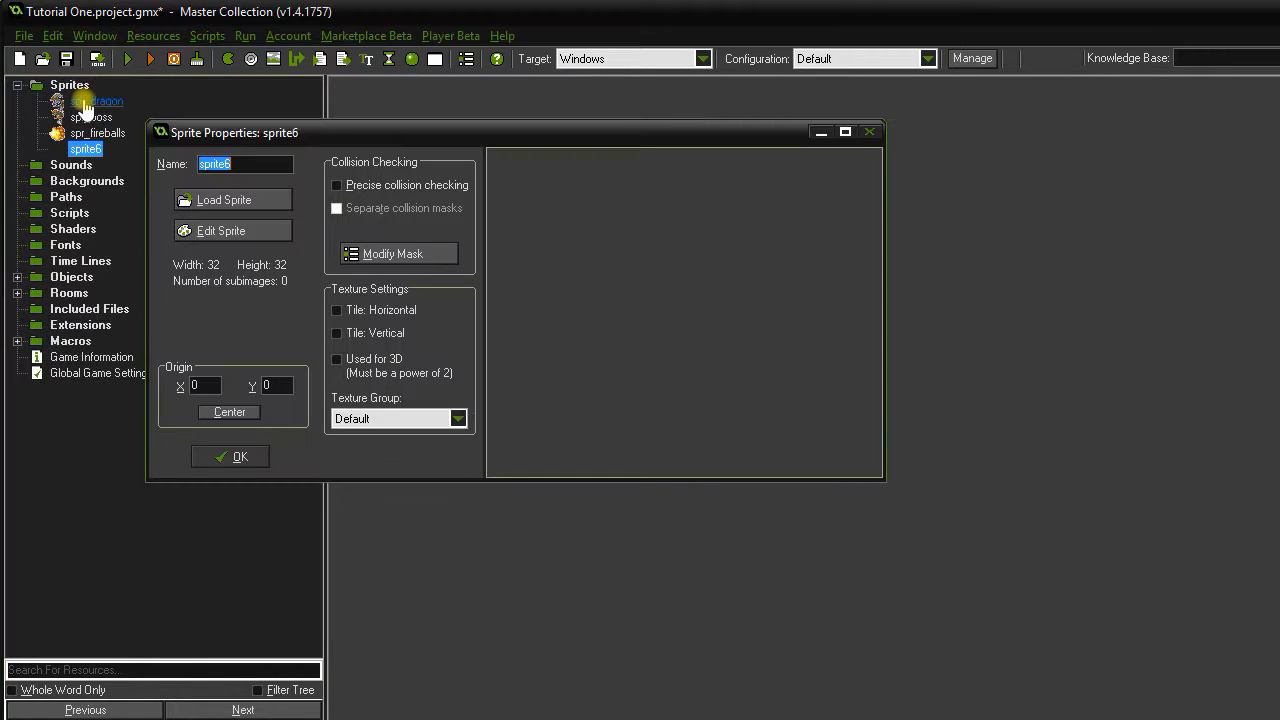
Name the sprite spr_demon and load the four-frame Demon_strip4 image into it.
type("spr_demon")
left_click(205, 200)
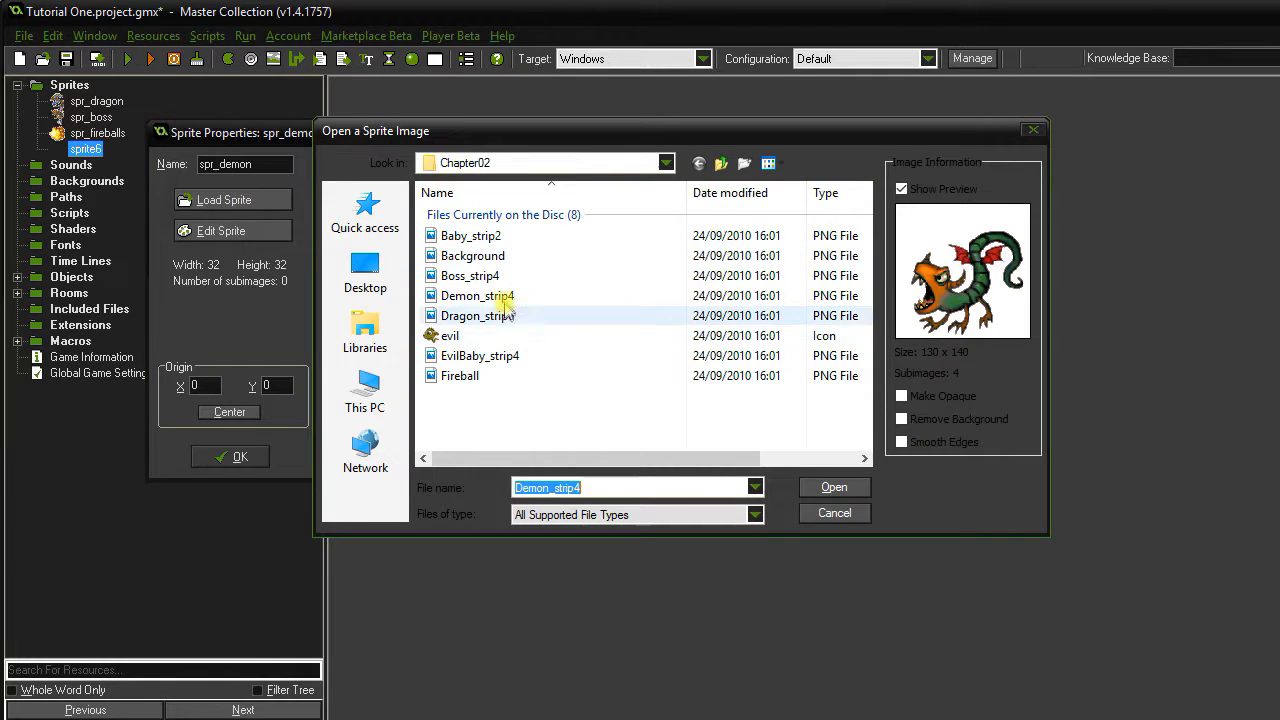
double_click(490, 308)
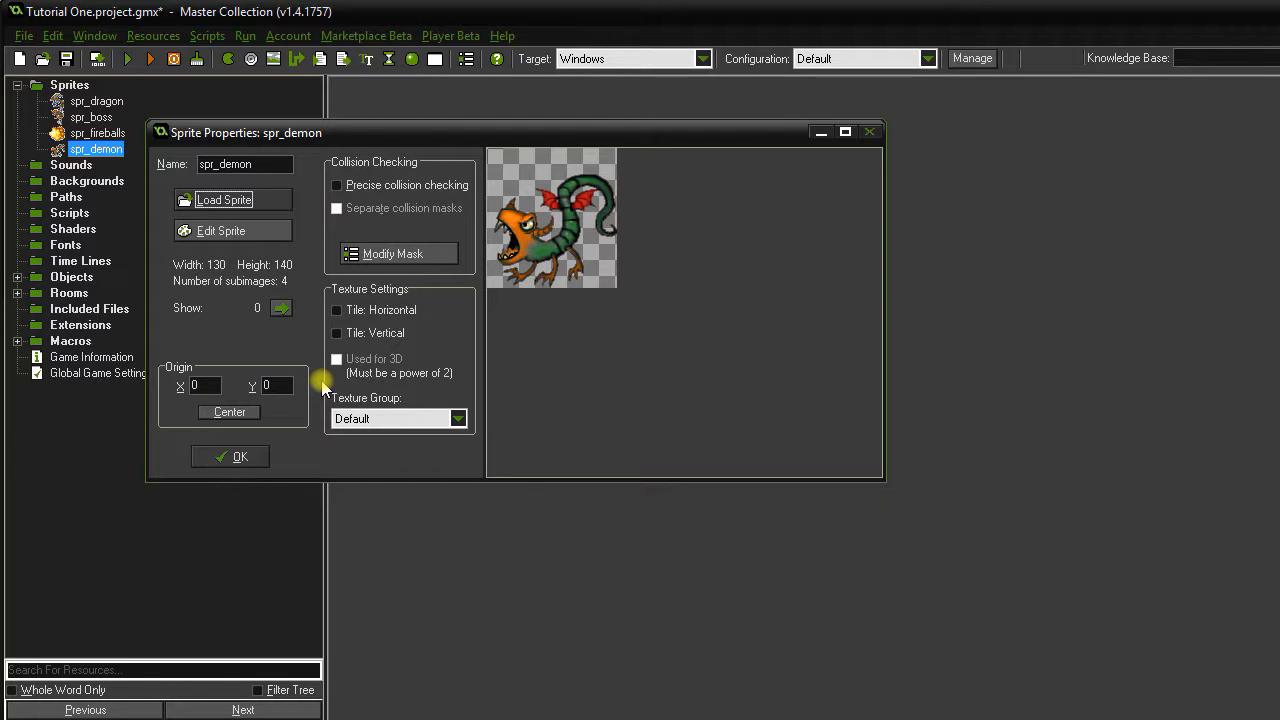
left_click(250, 455)
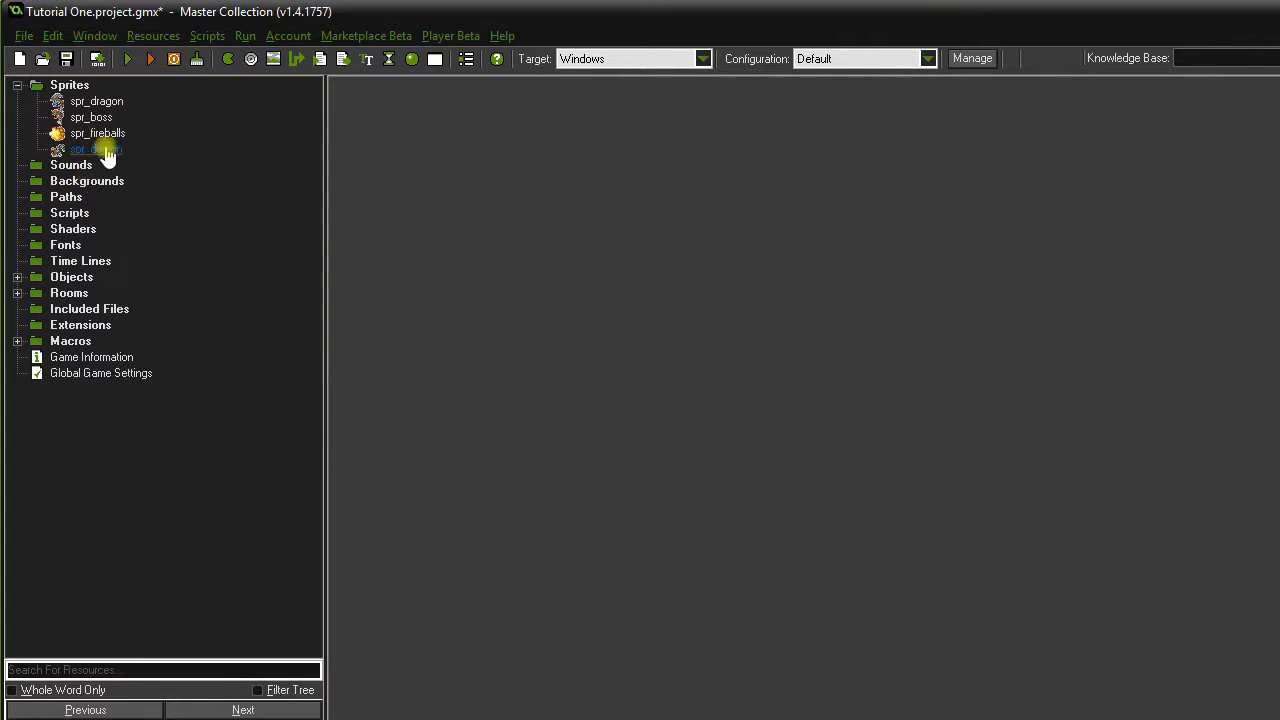
left_click(17, 85)
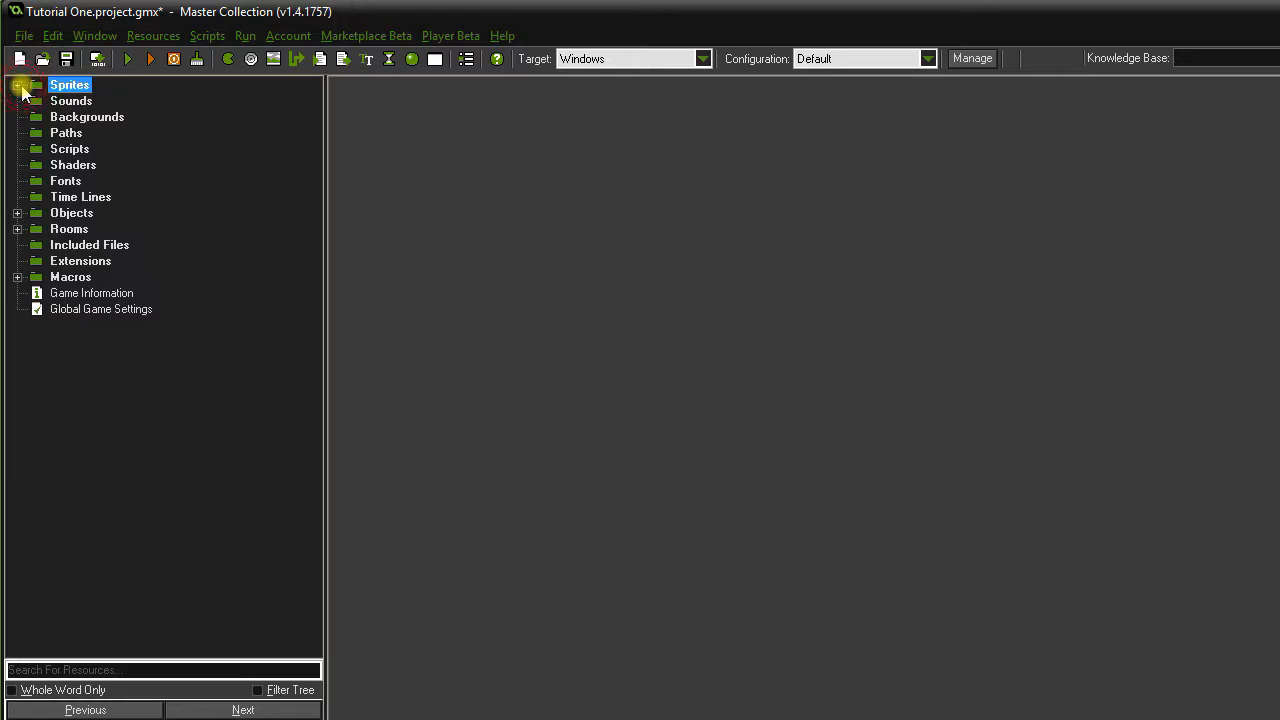
Create obj_demon using the spr_demon sprite and give it a Create event.
double_click(62, 214)
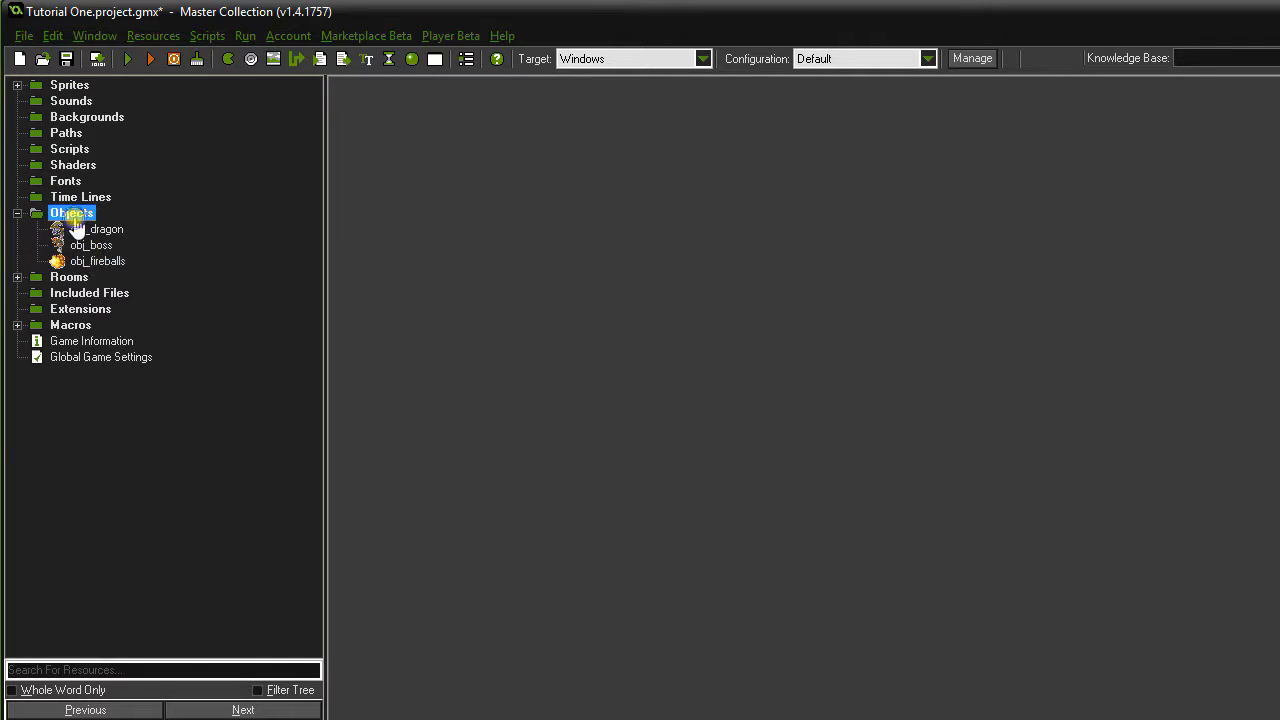
right_click(77, 228)
left_click(77, 231)
type("obj_demon")
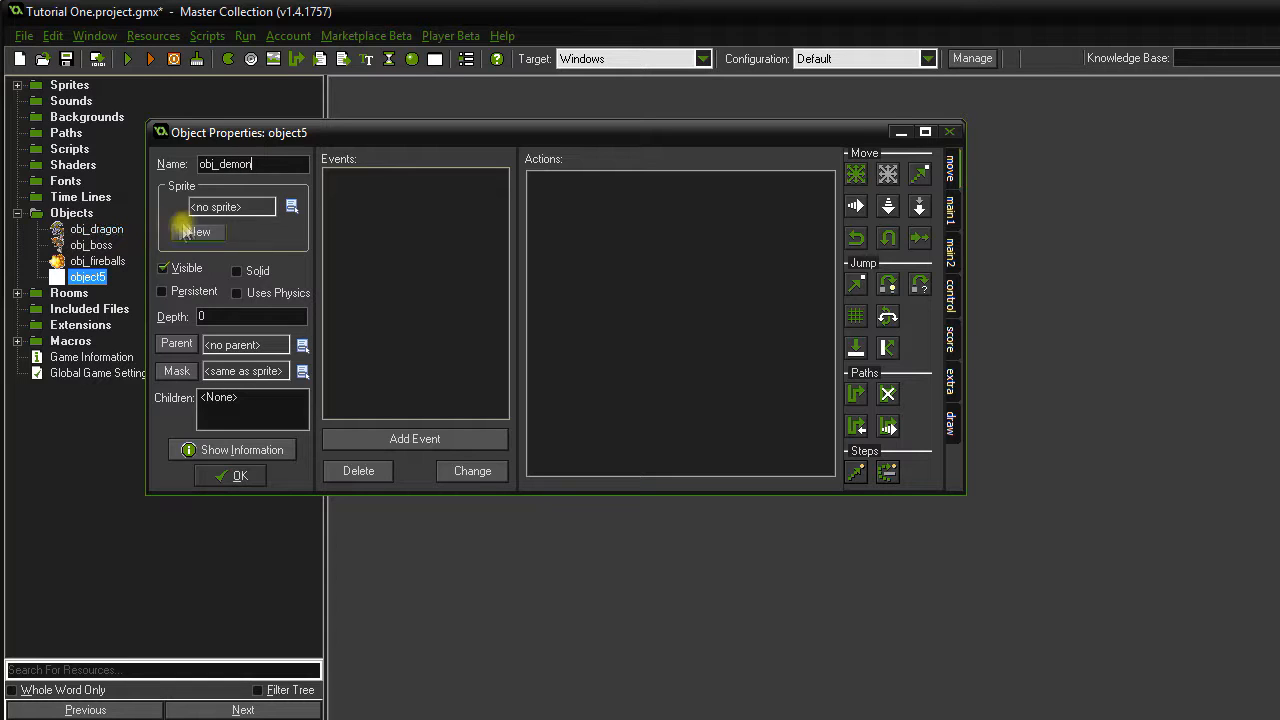
left_click(230, 207)
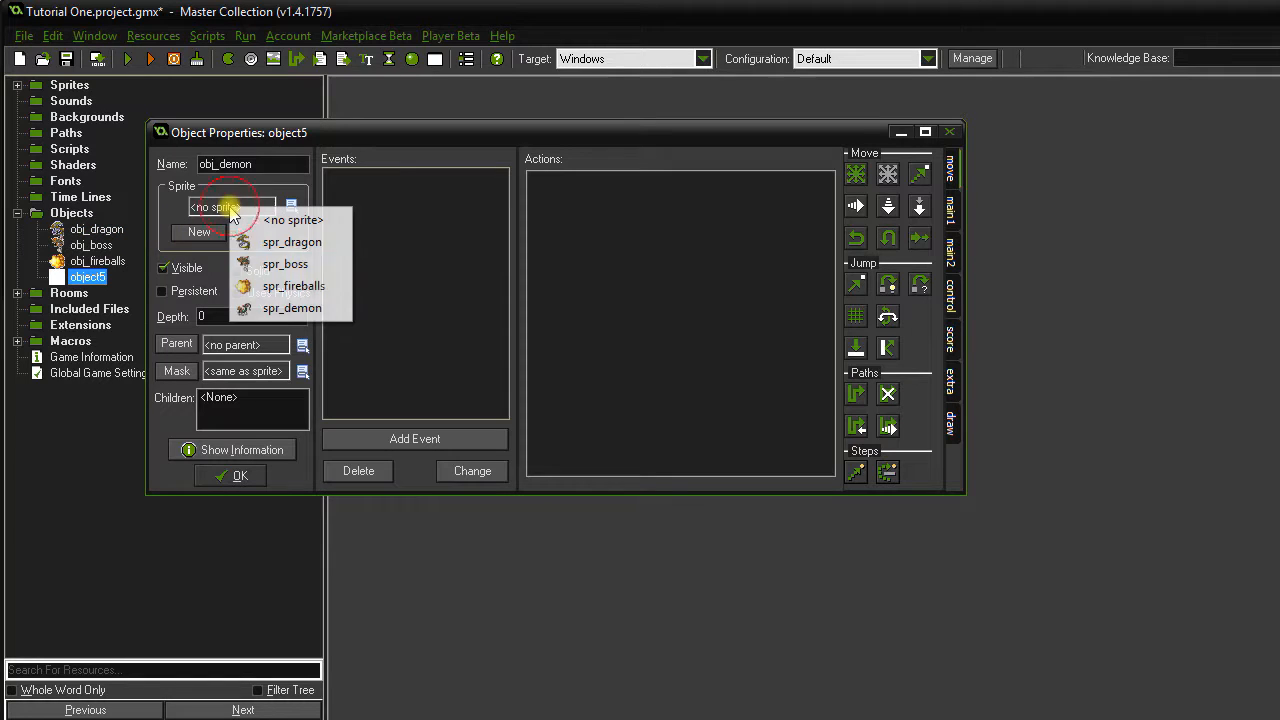
left_click(292, 308)
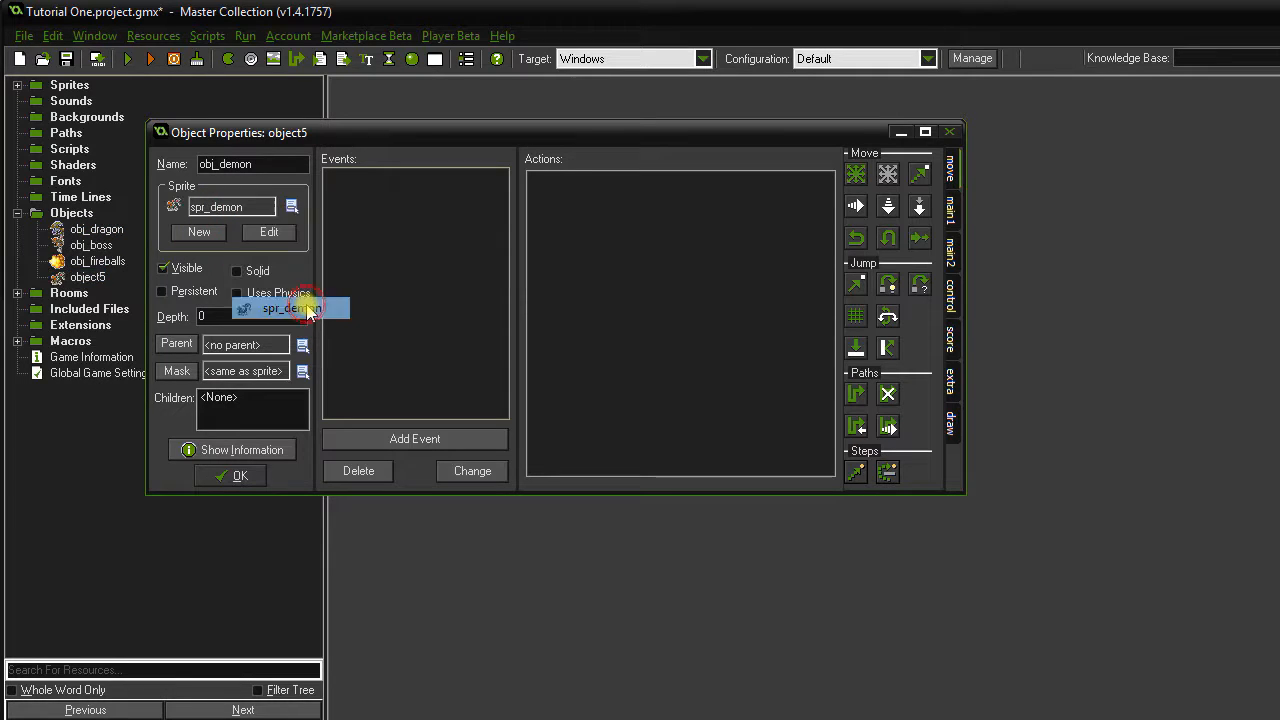
left_click(453, 440)
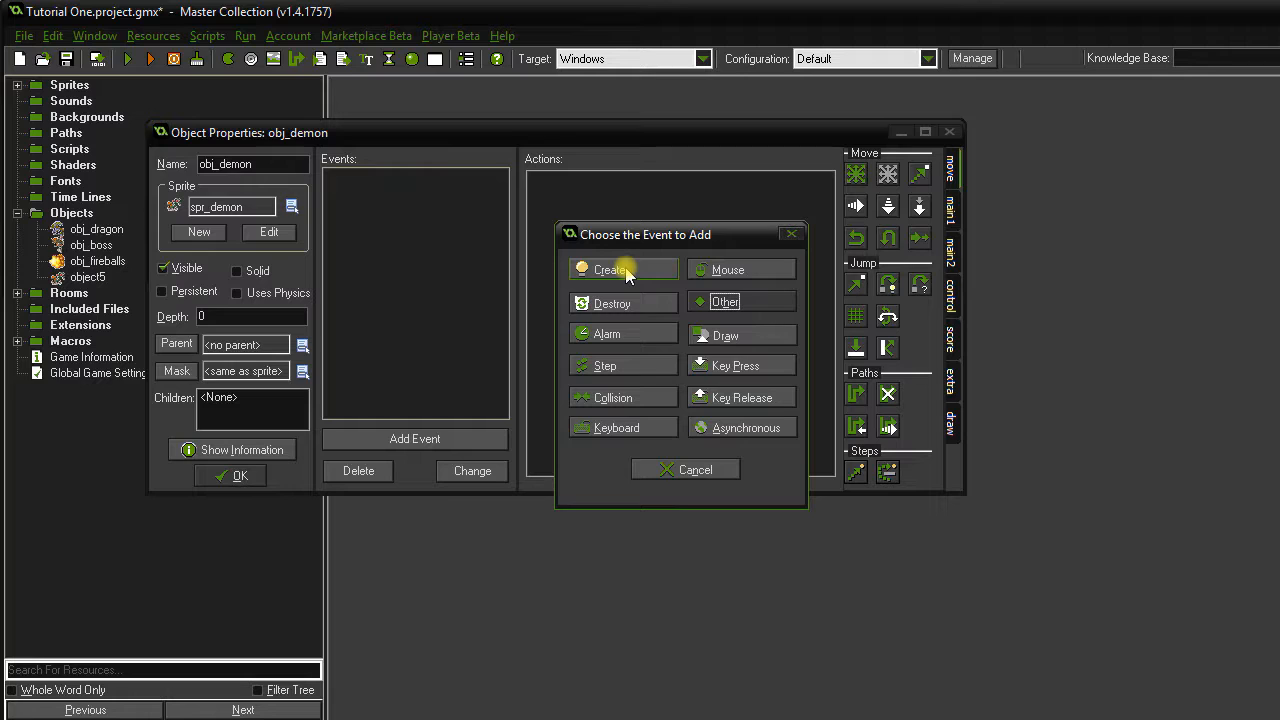
left_click(626, 272)
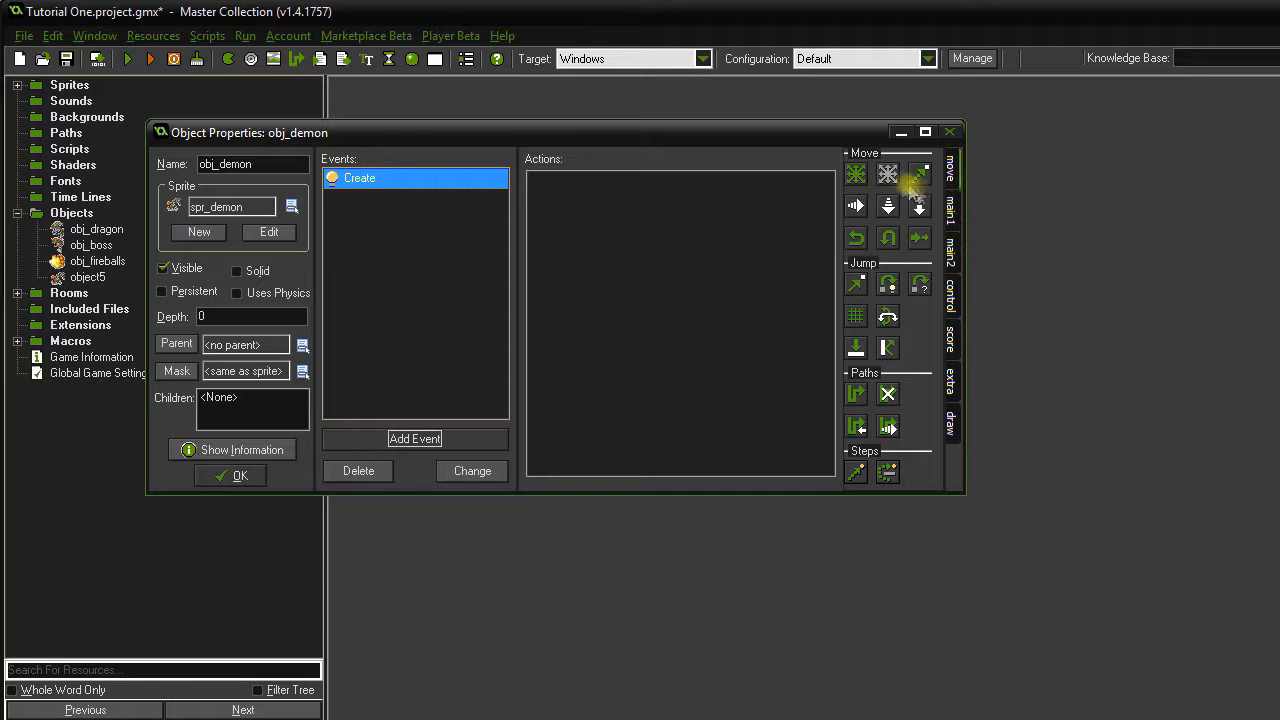
Add a Move Fixed action toward up-left, left and down-left at speed 12.
left_click_drag(855, 174, 720, 280)
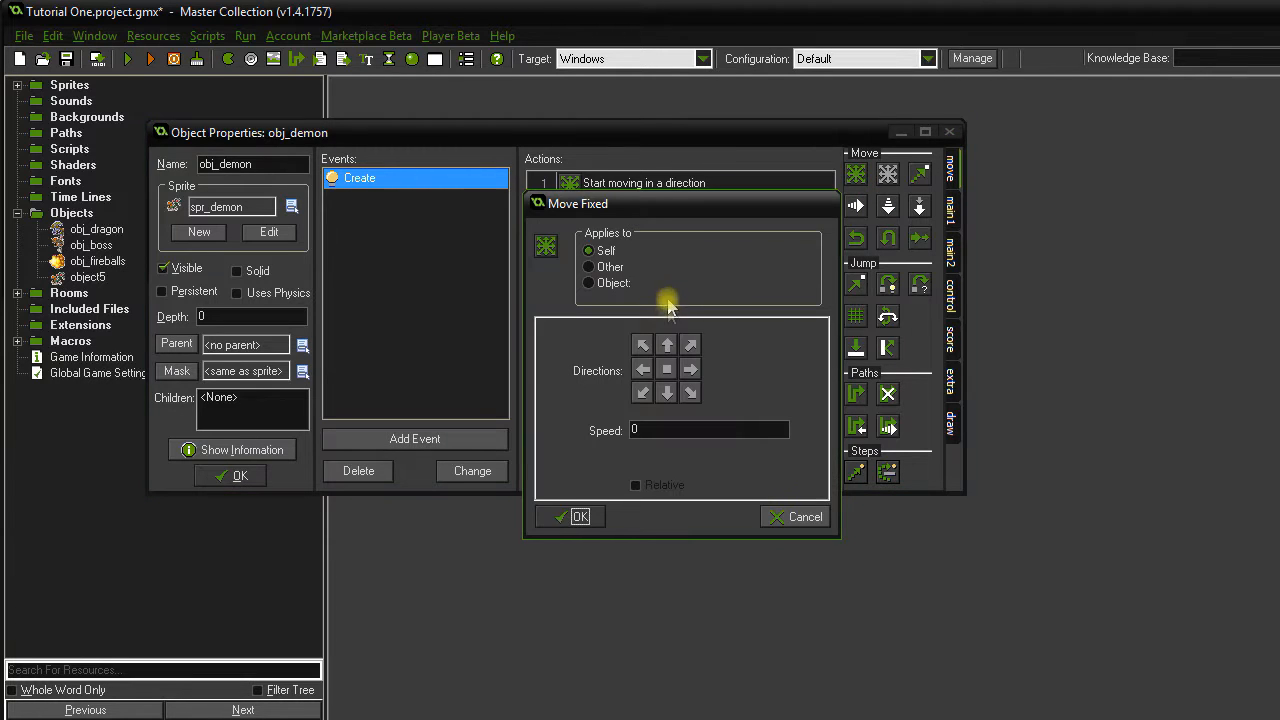
left_click(641, 350)
left_click(643, 369)
left_click(642, 392)
left_click(636, 430)
type("12")
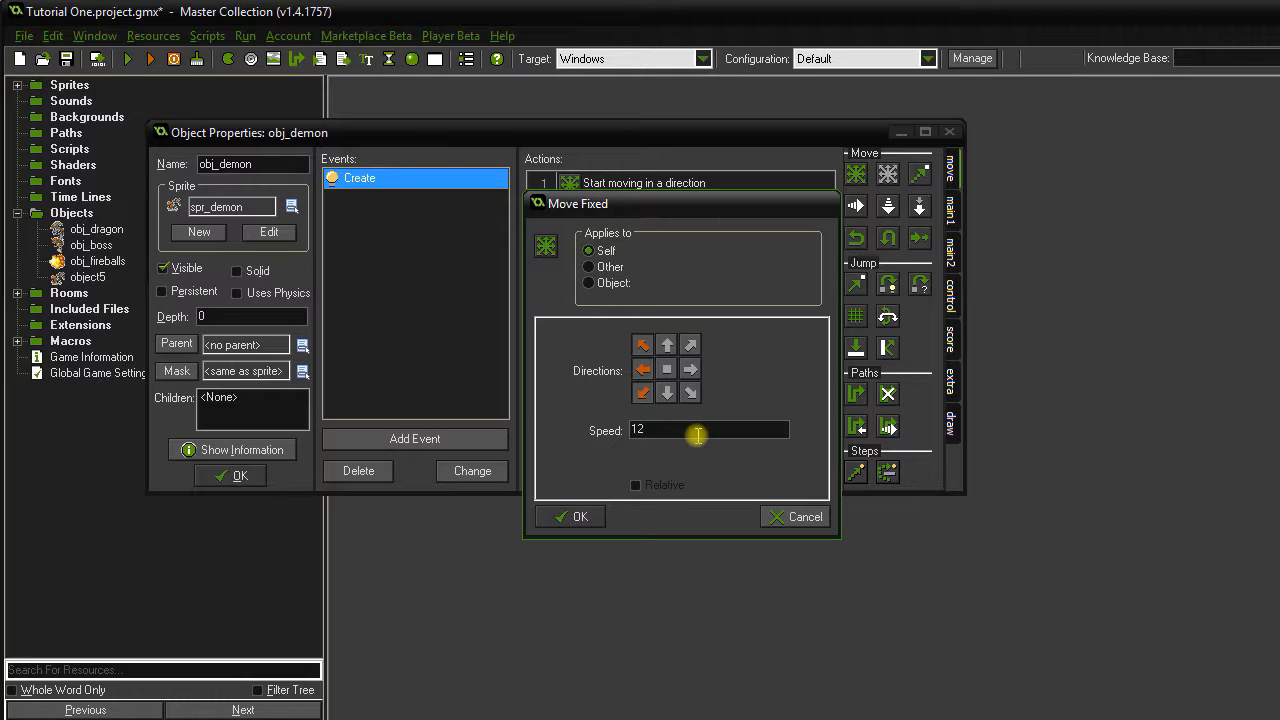
left_click(645, 393)
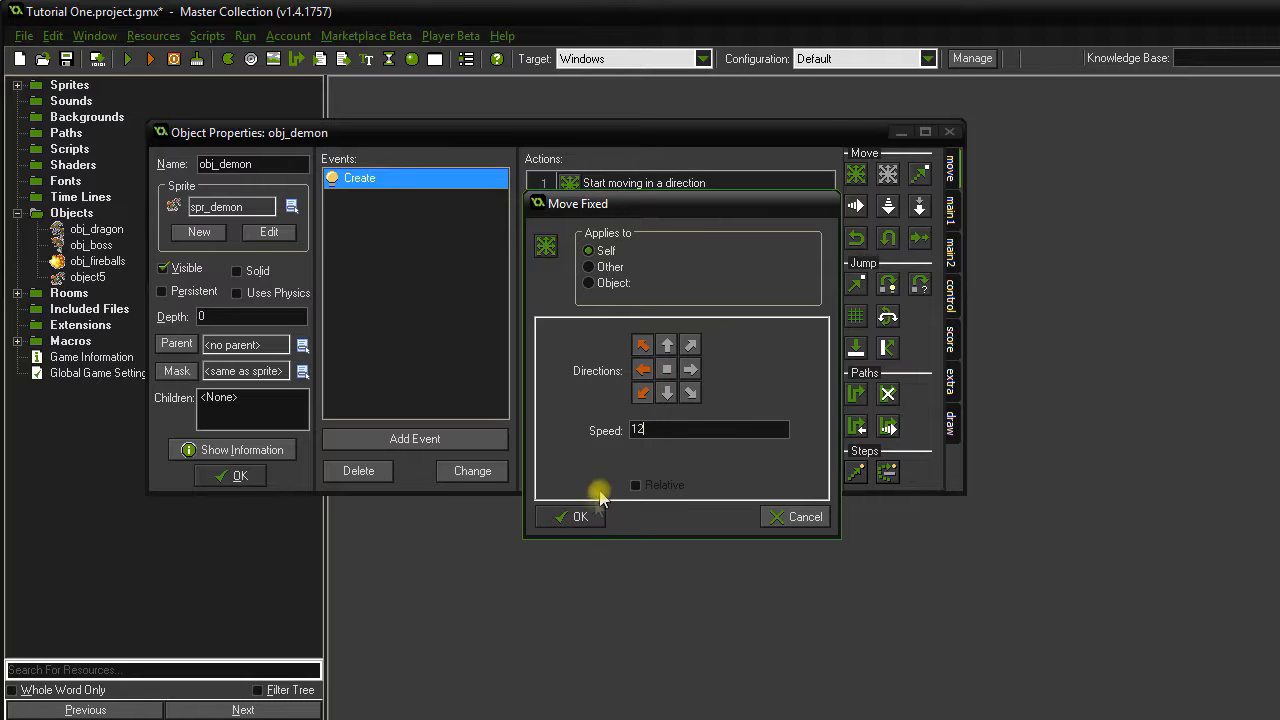
left_click(580, 517)
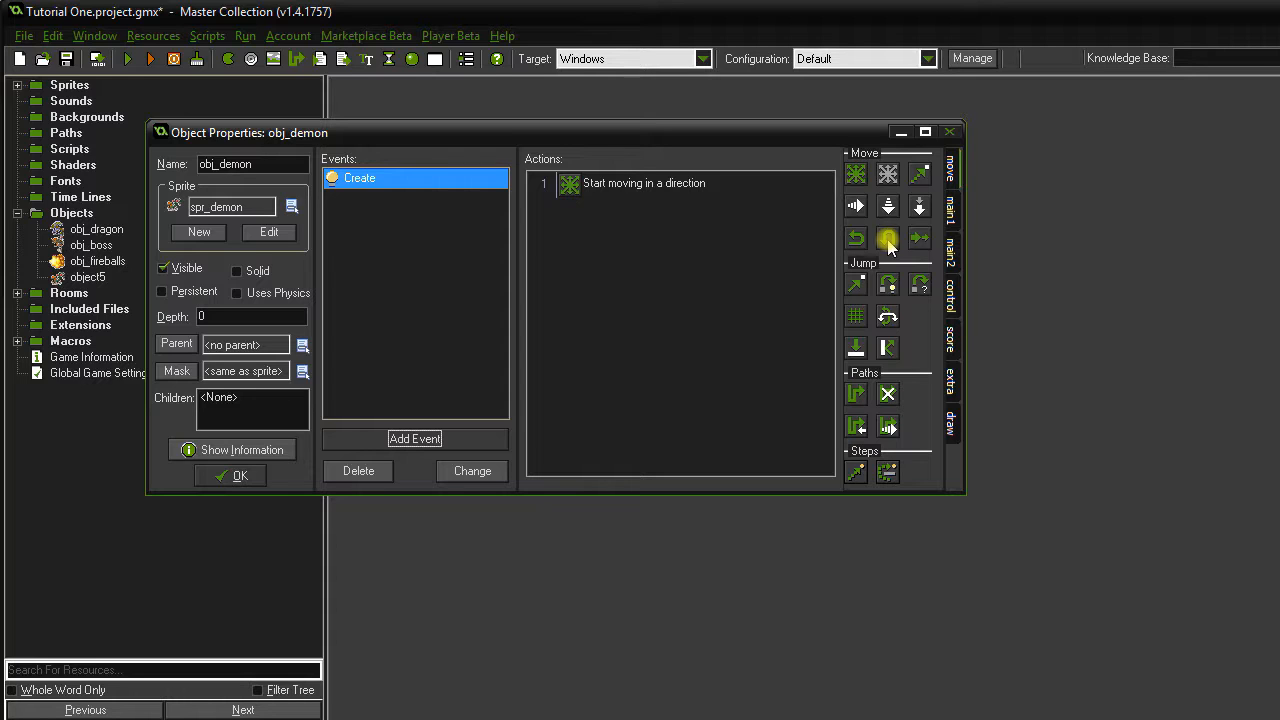
Add an Intersect Boundary event to obj_demon with a Reverse Vertical action.
left_click(426, 438)
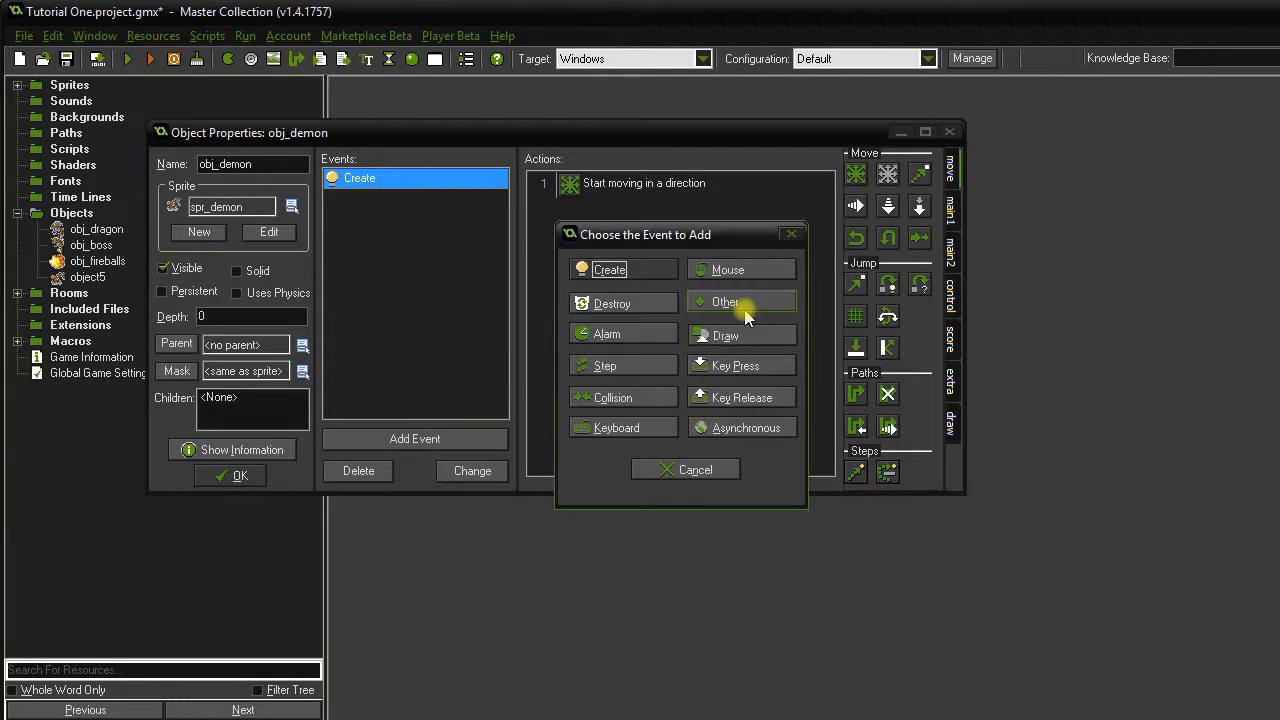
left_click(728, 302)
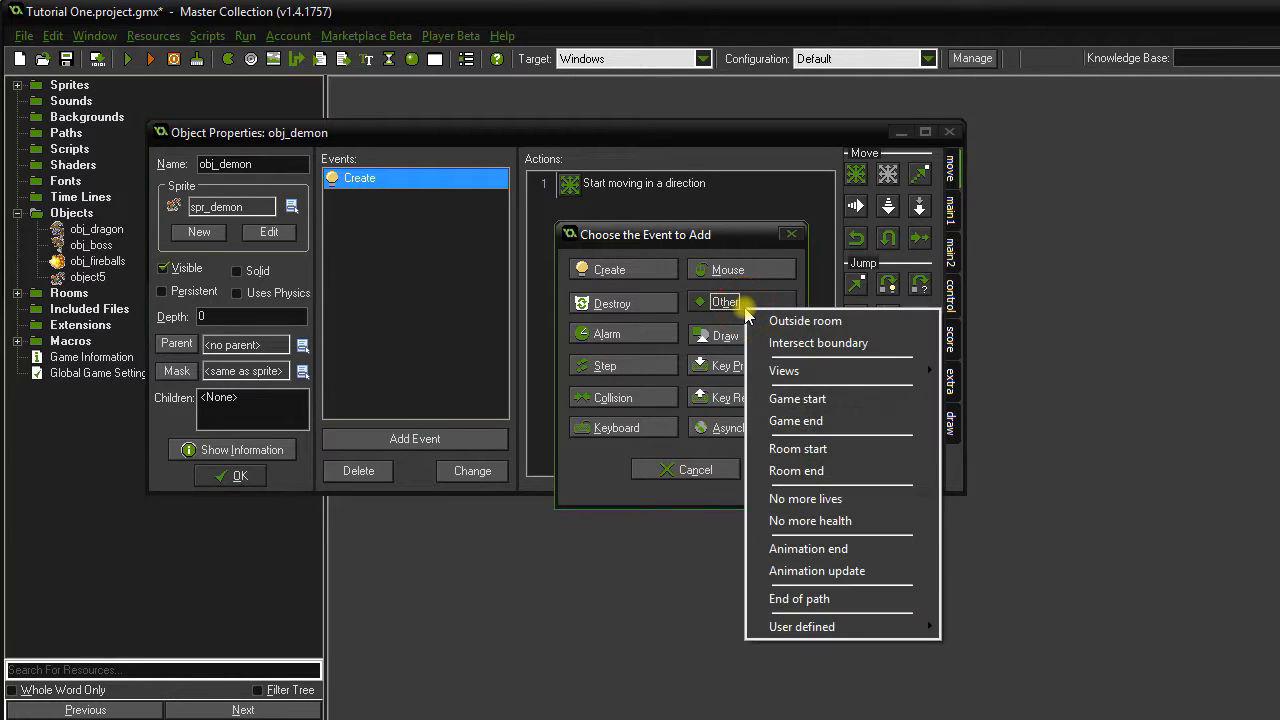
left_click(812, 343)
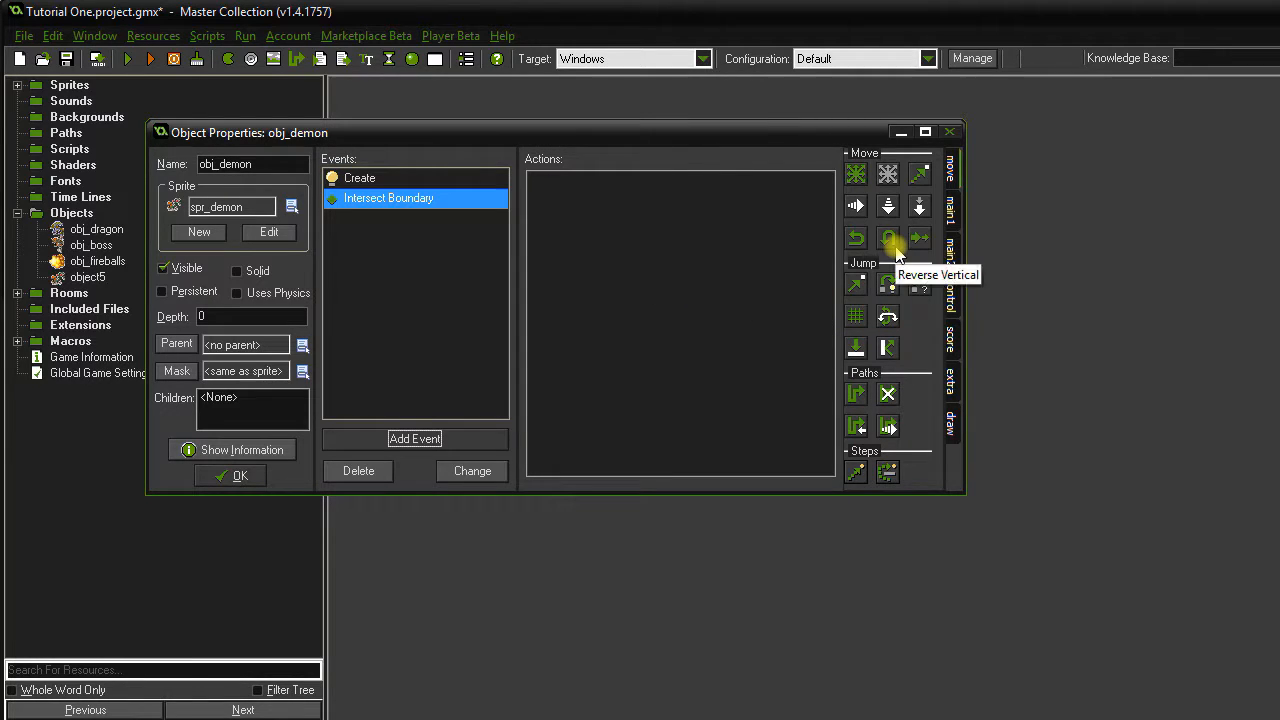
left_click_drag(697, 286, 697, 286)
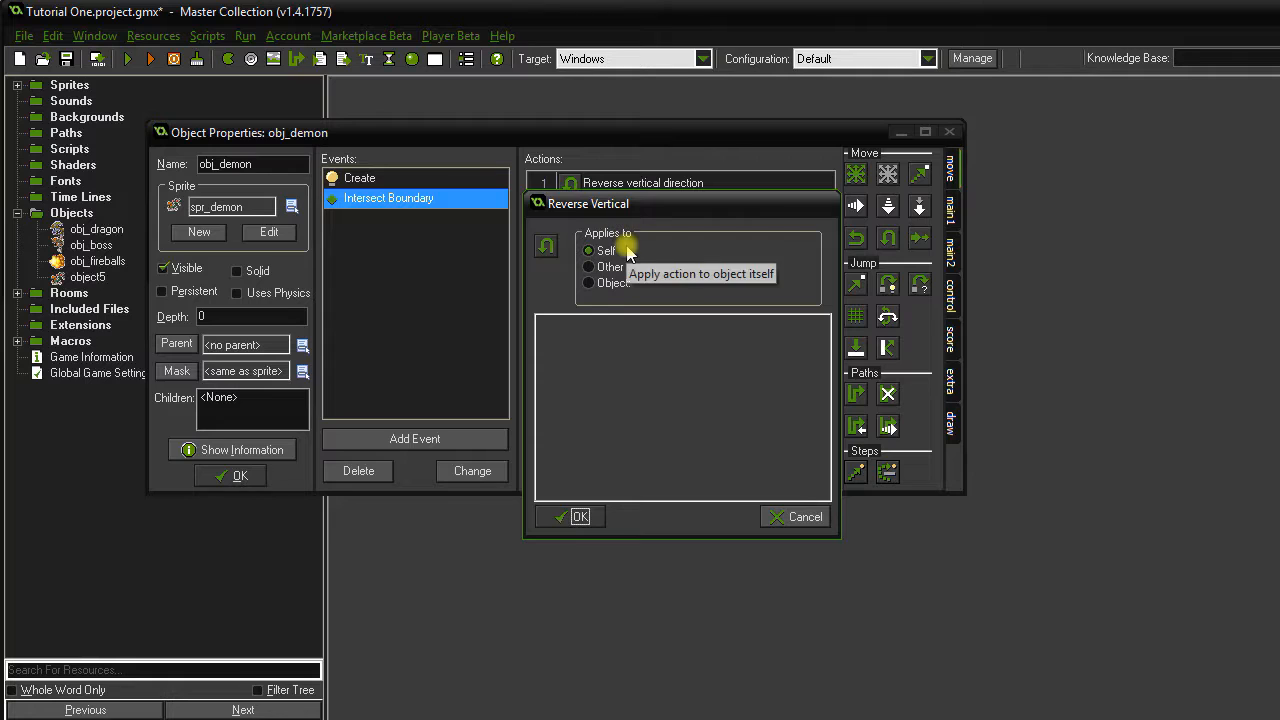
left_click(575, 517)
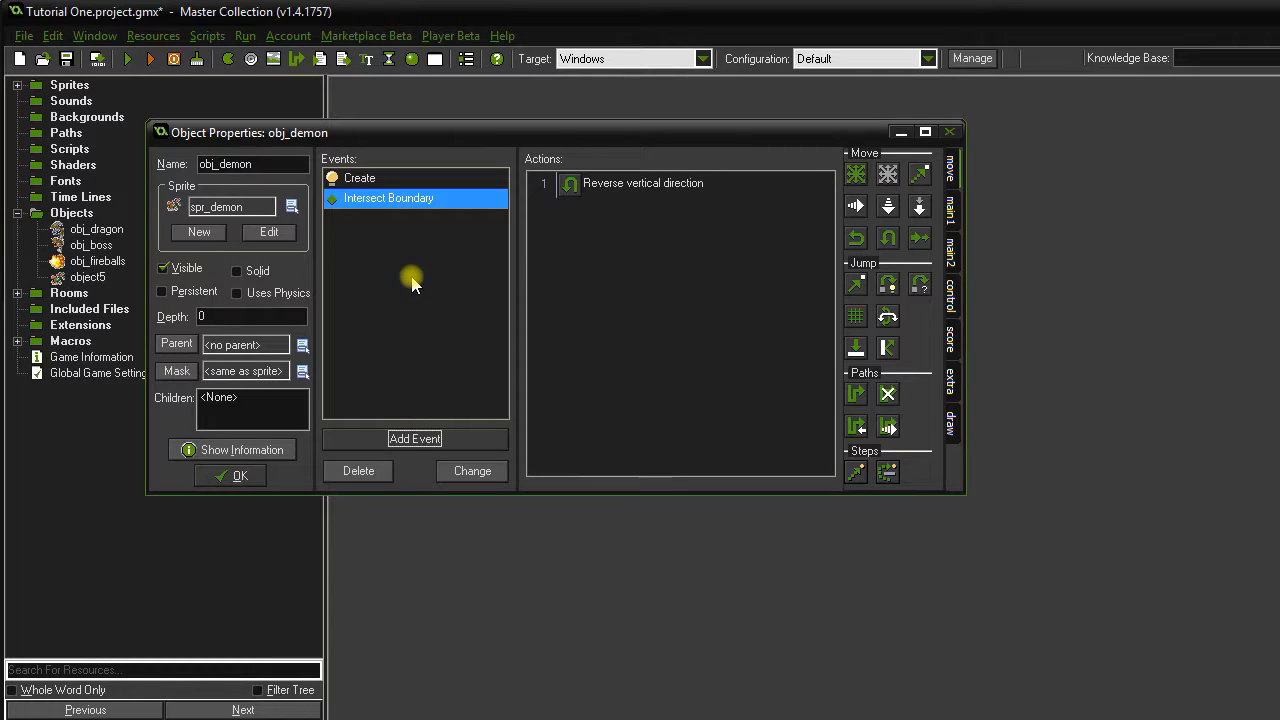
Add an Outside Room event to obj_demon with a Destroy Instance action.
left_click(443, 440)
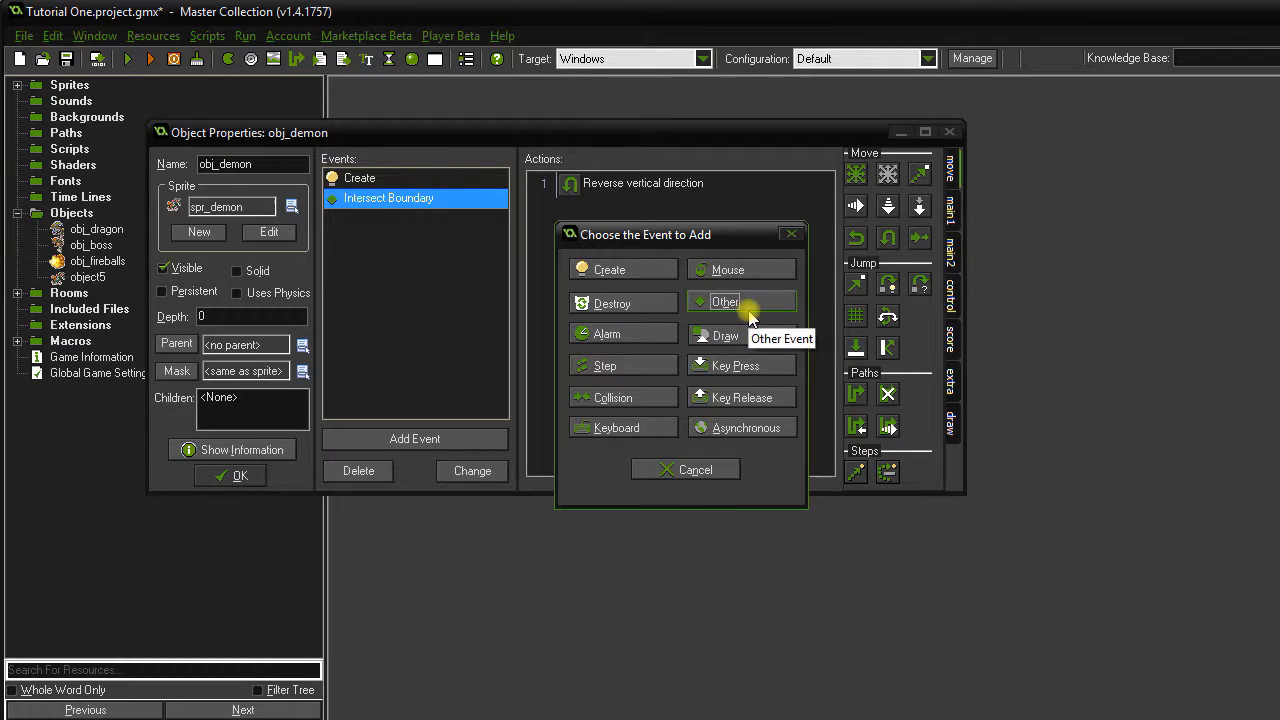
left_click(749, 312)
left_click(768, 323)
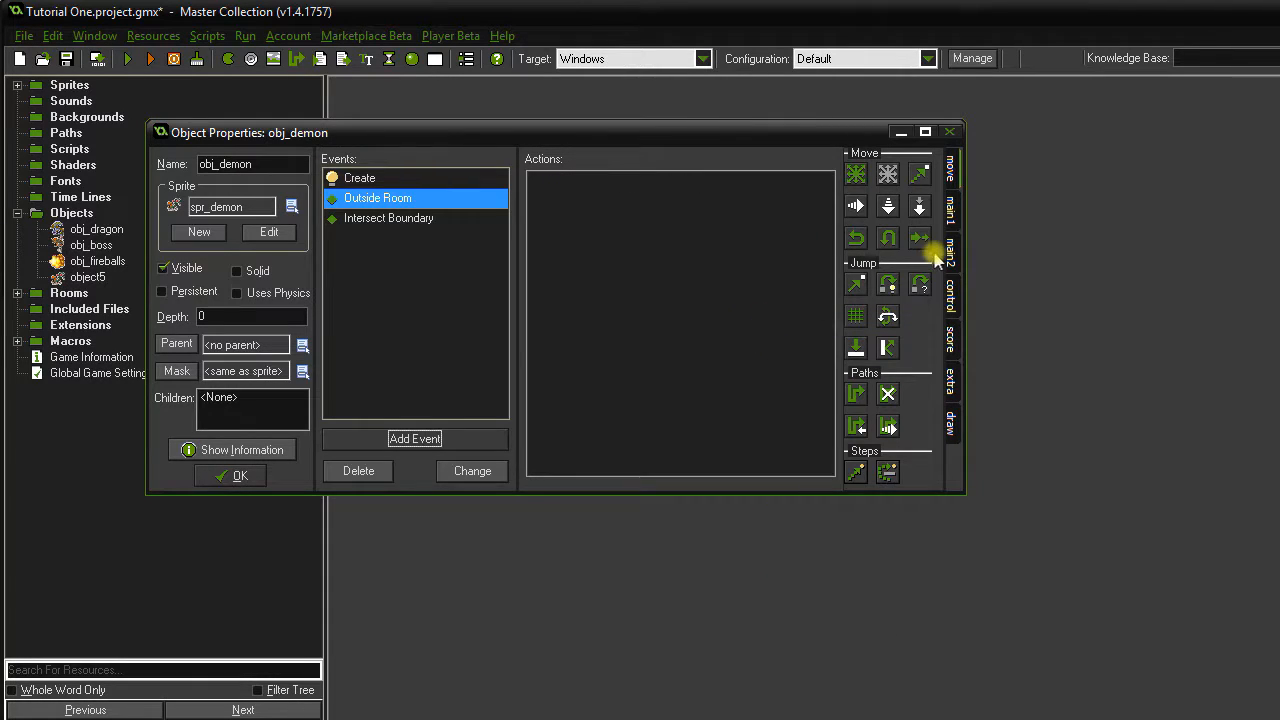
left_click(950, 212)
left_click_drag(888, 207, 593, 258)
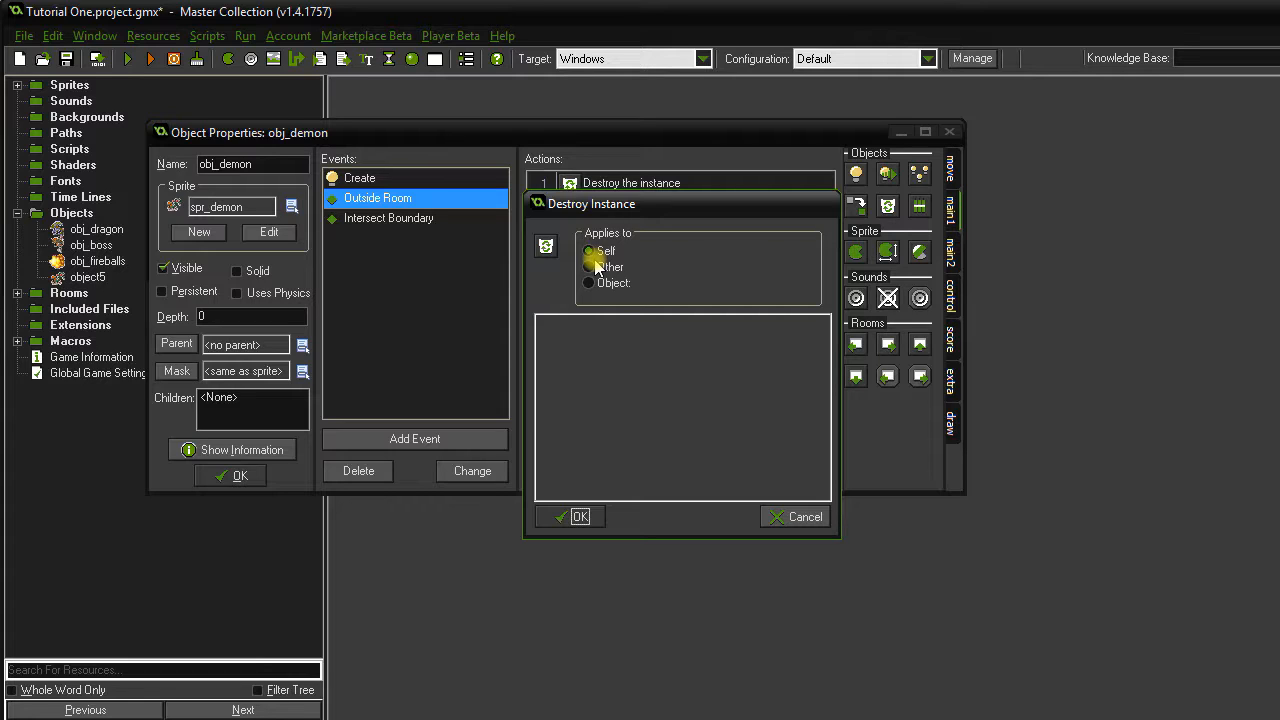
left_click(580, 517)
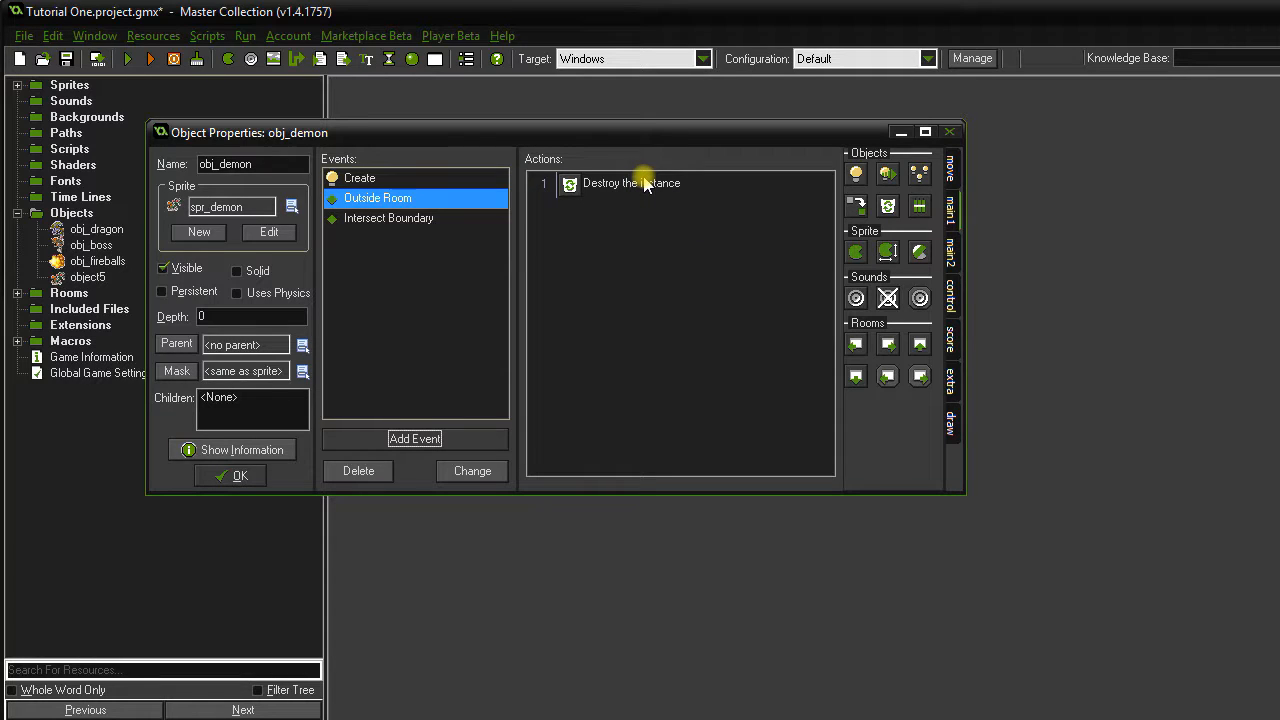
left_click(424, 440)
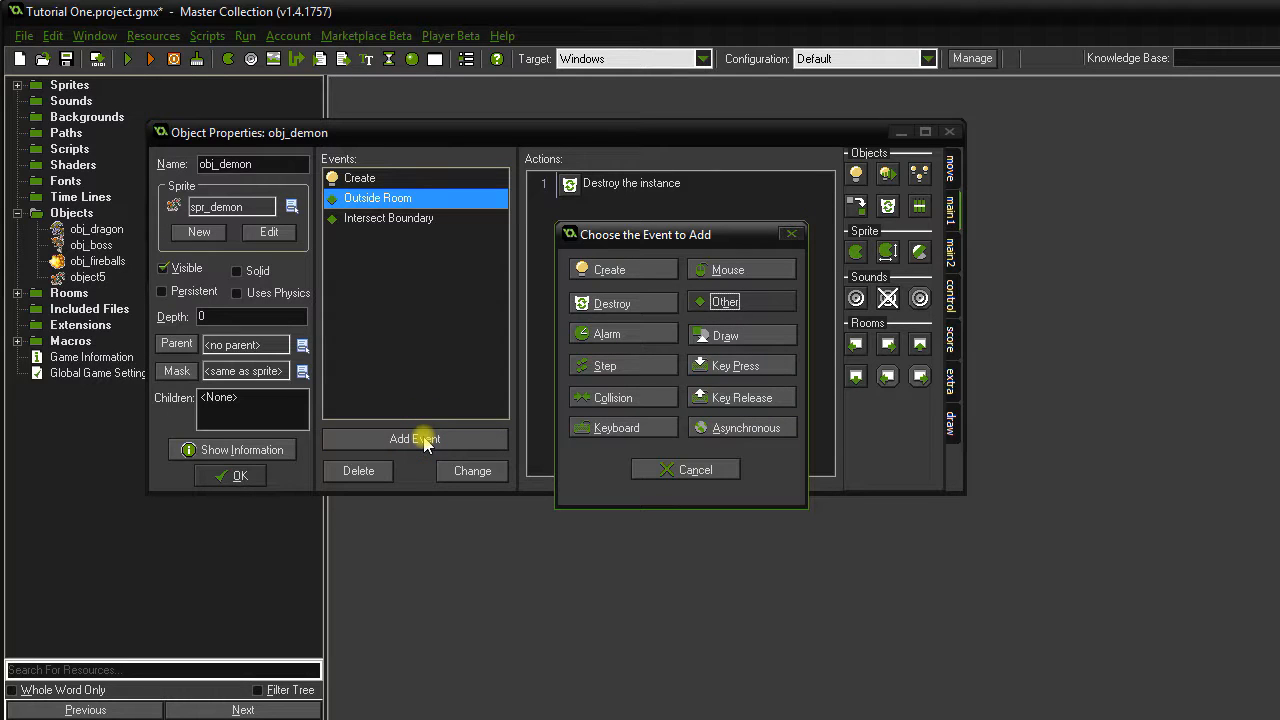
Add an obj_fireballs collision event that destroys both the demon and the fireball.
left_click(620, 400)
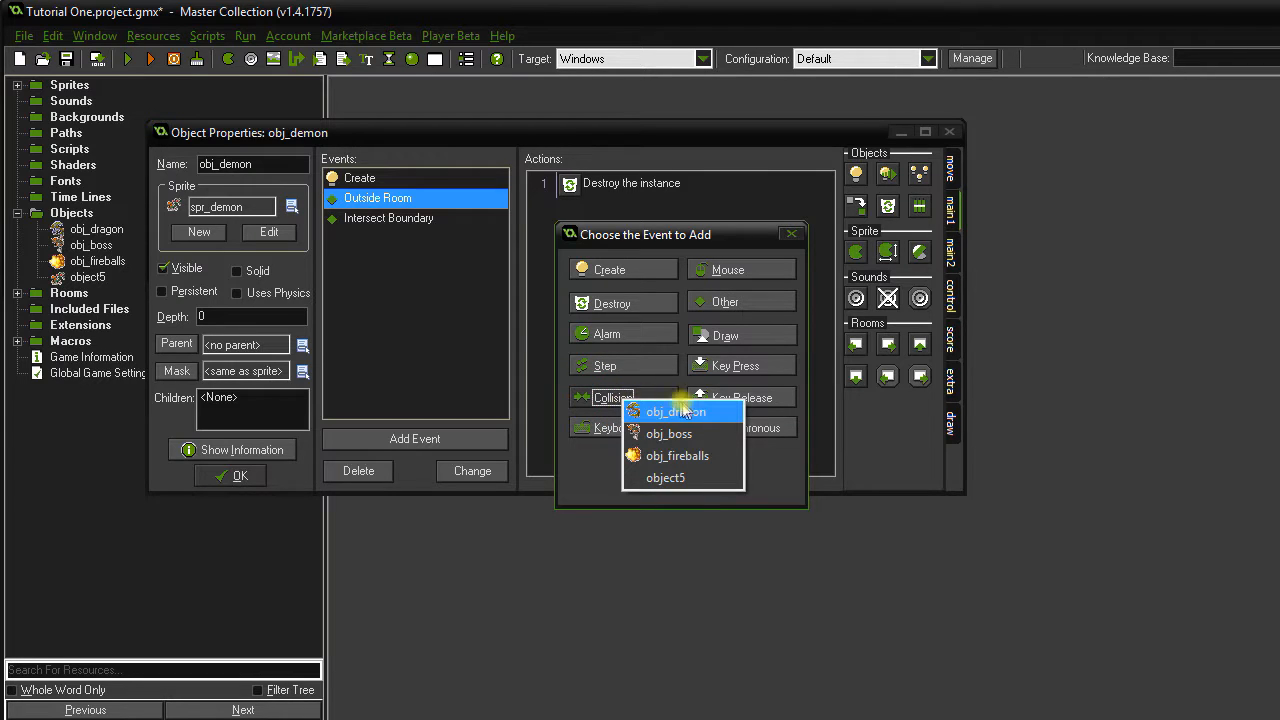
left_click(710, 457)
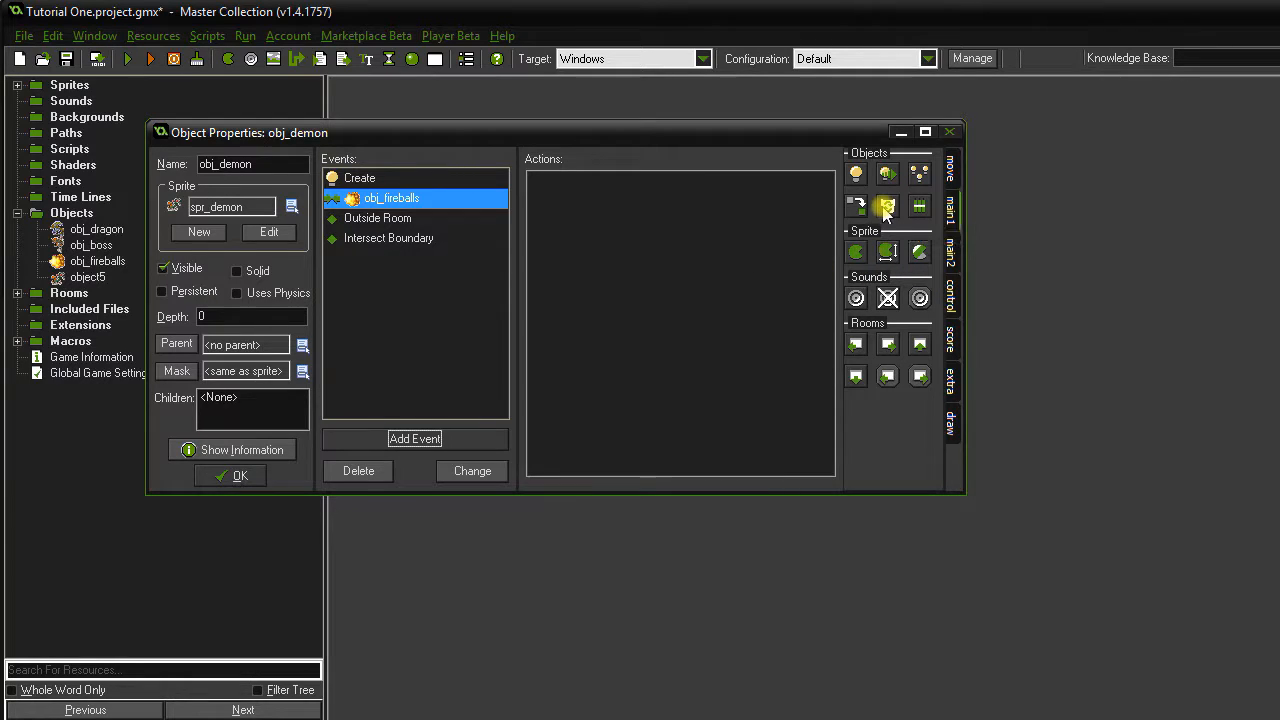
left_click_drag(887, 207, 674, 242)
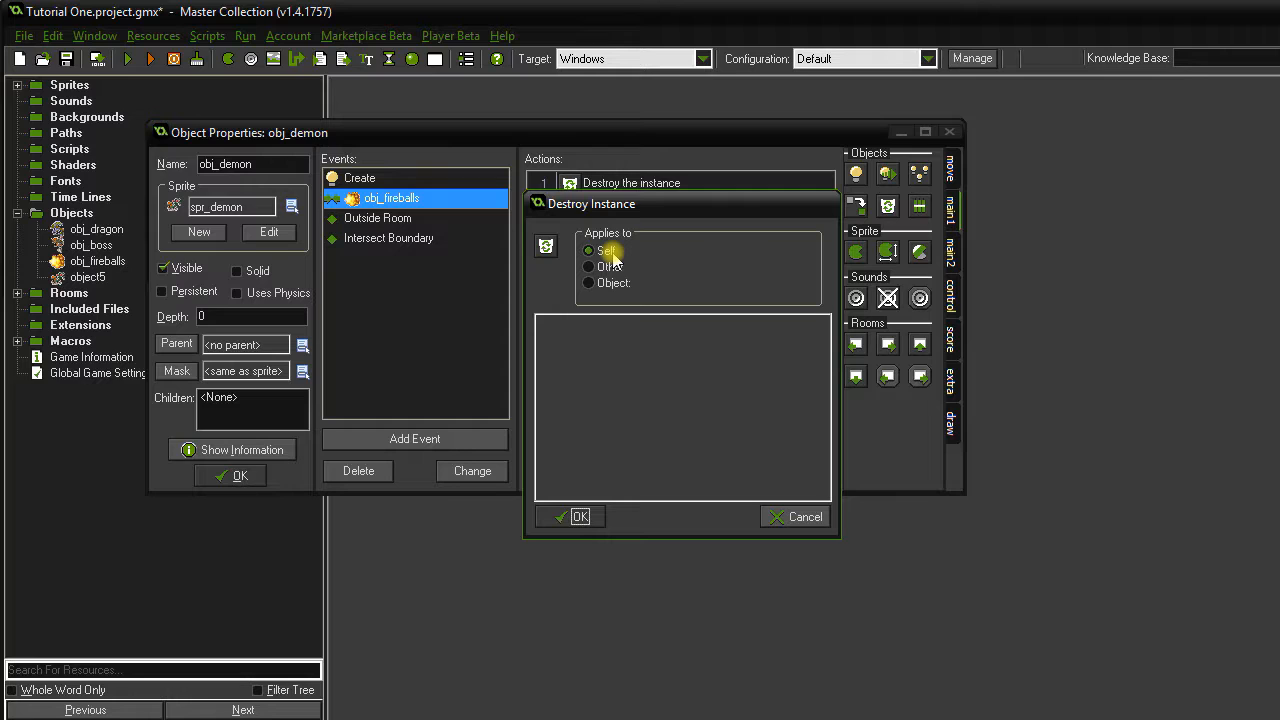
left_click(580, 516)
left_click_drag(887, 207, 737, 267)
left_click(589, 267)
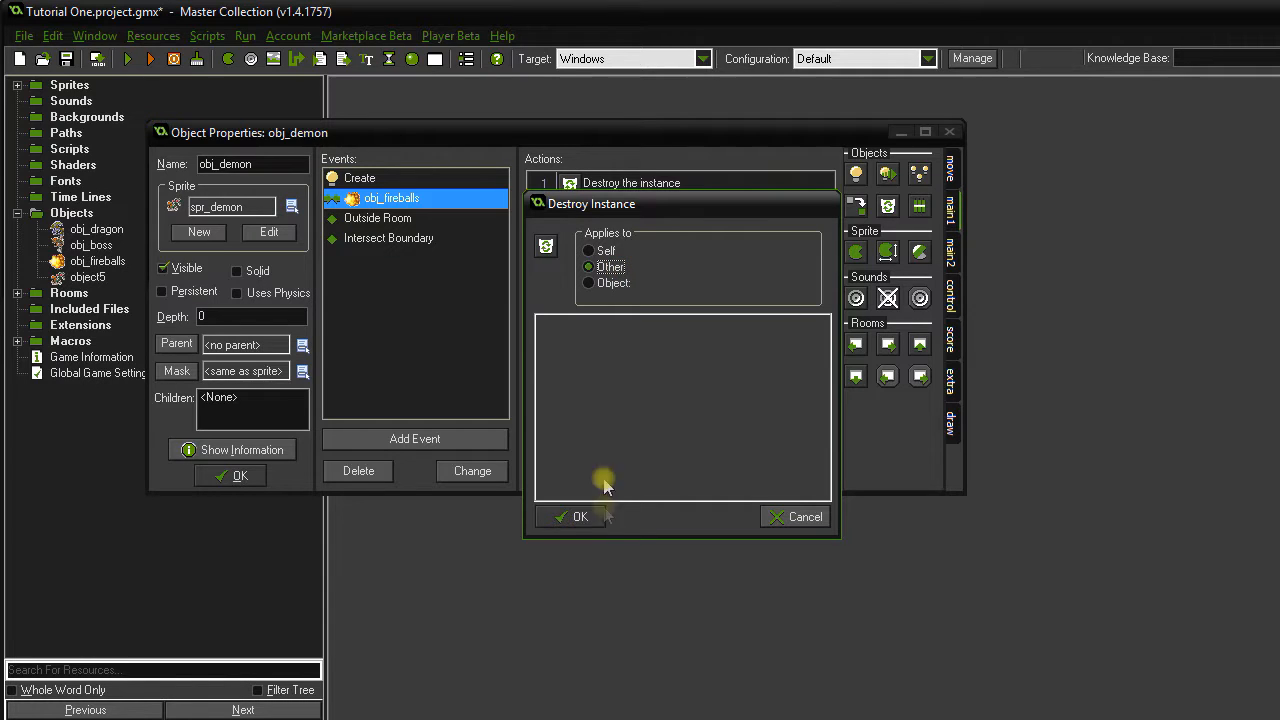
left_click(578, 517)
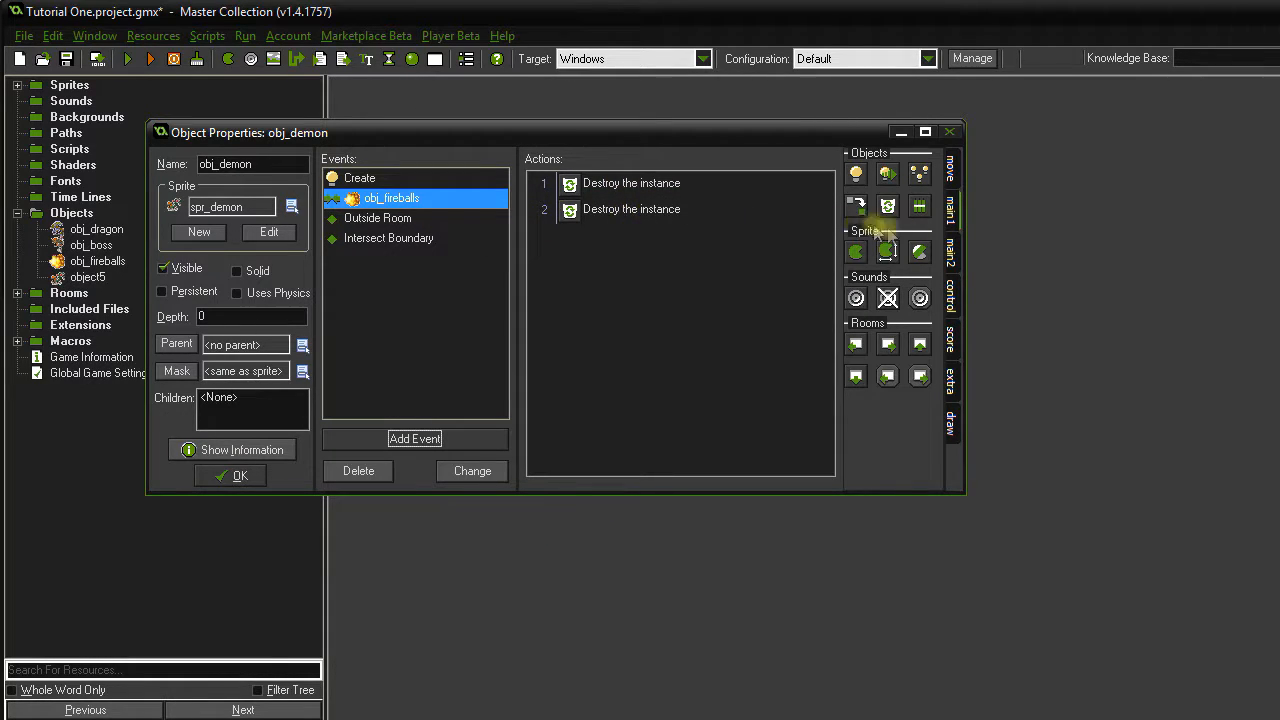
Add a relative Set Score of 100 to the collision and close obj_demon.
left_click(950, 338)
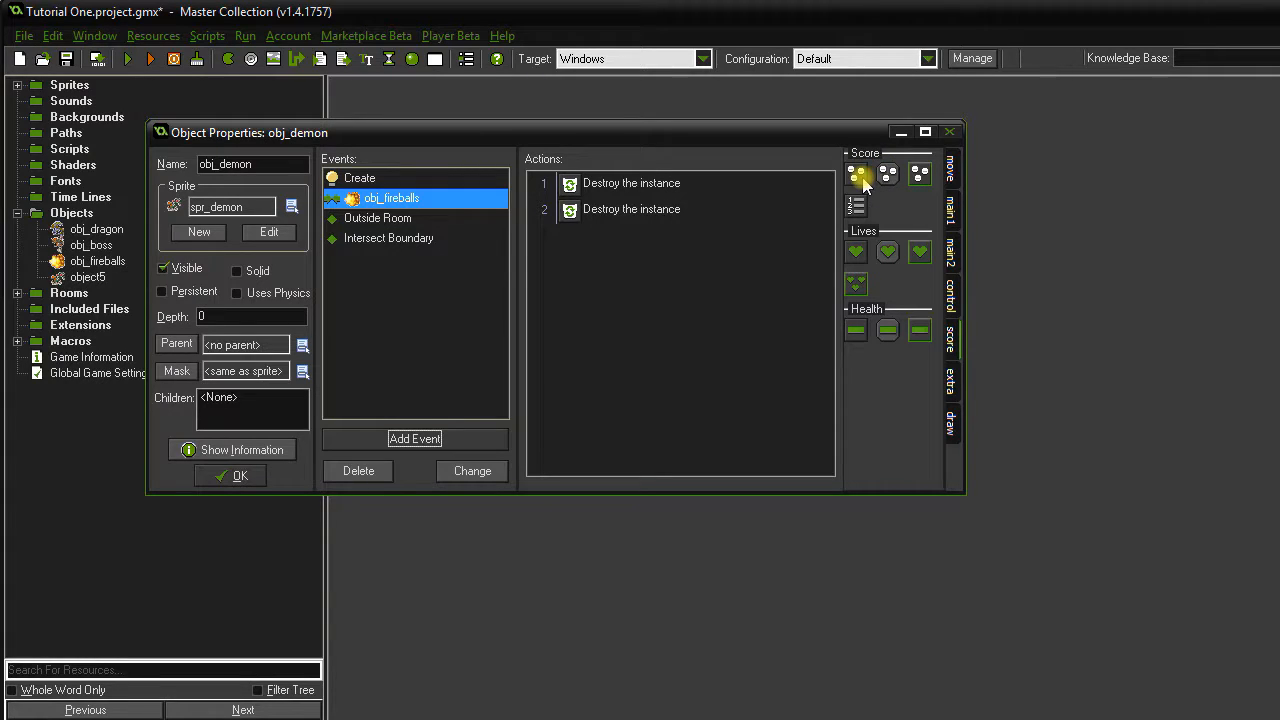
left_click_drag(697, 291, 697, 291)
left_click(640, 483)
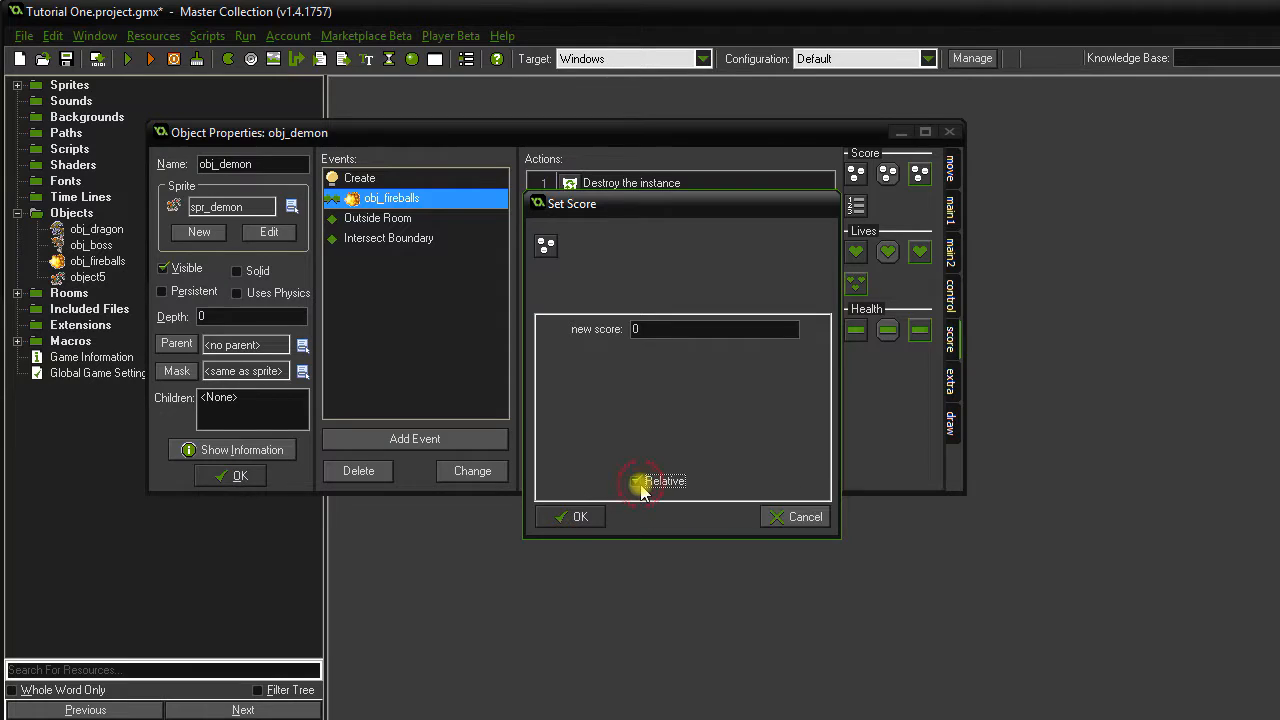
double_click(651, 330)
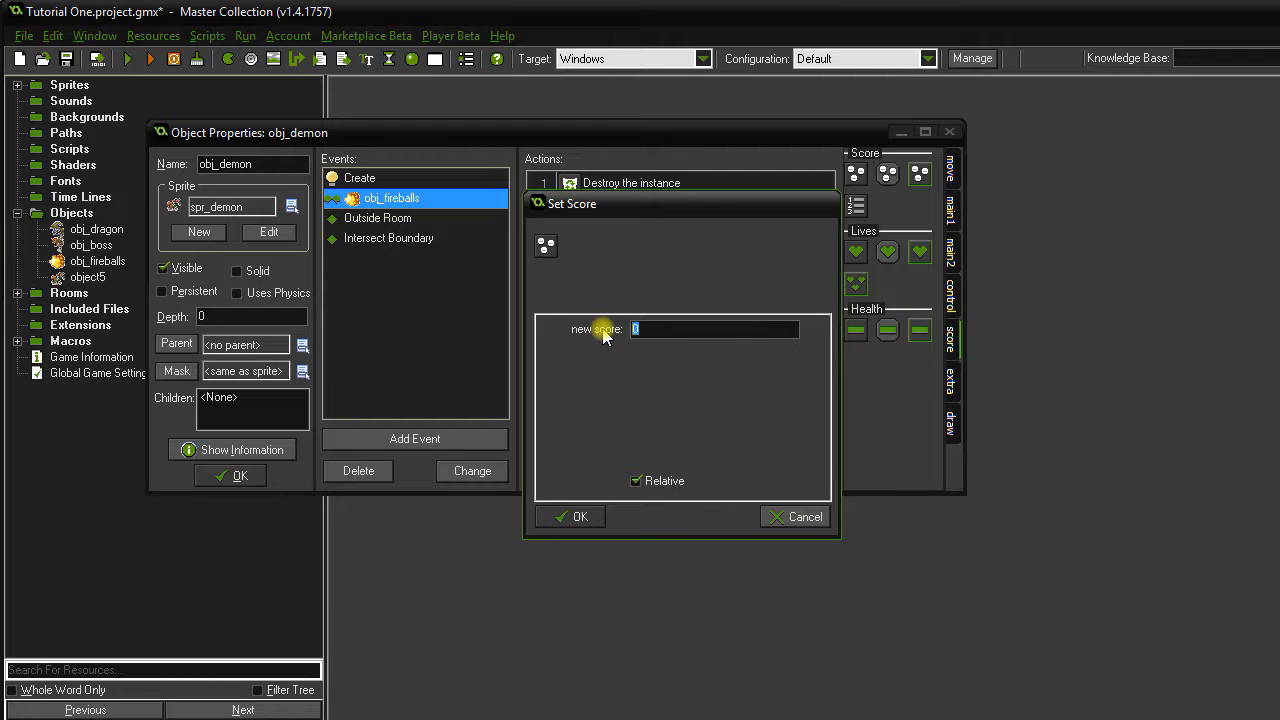
type("100")
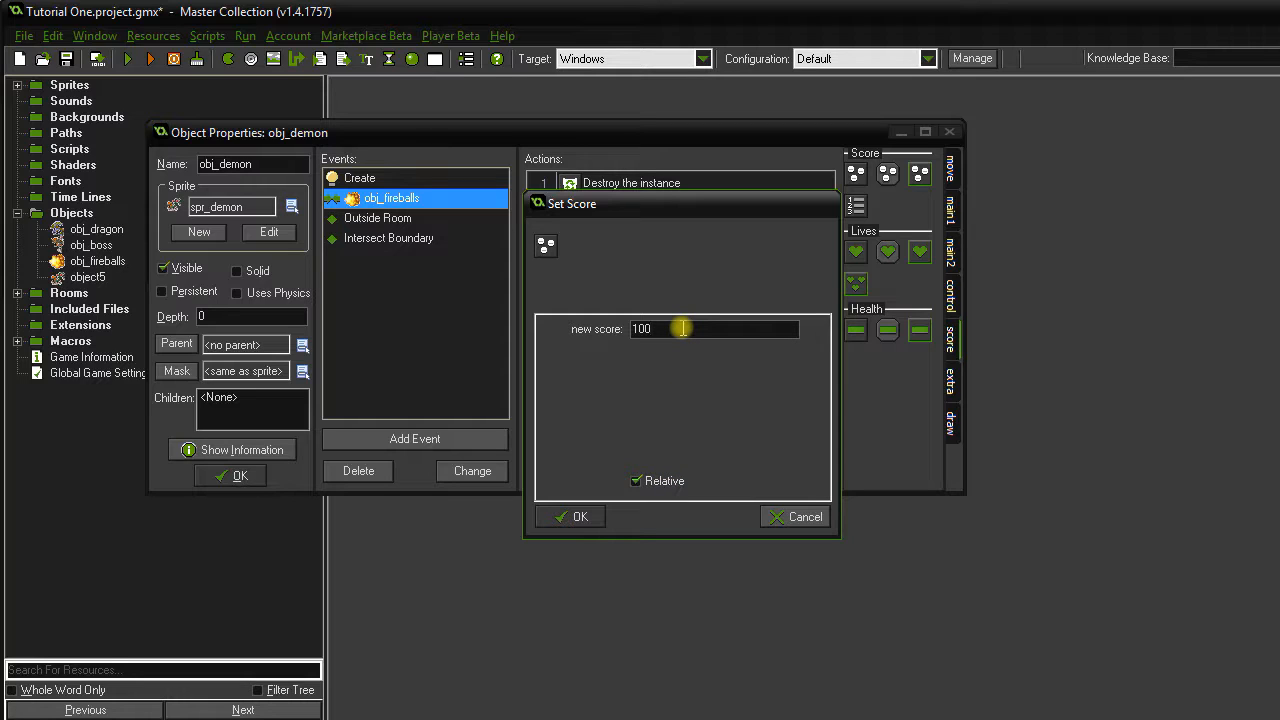
left_click(584, 517)
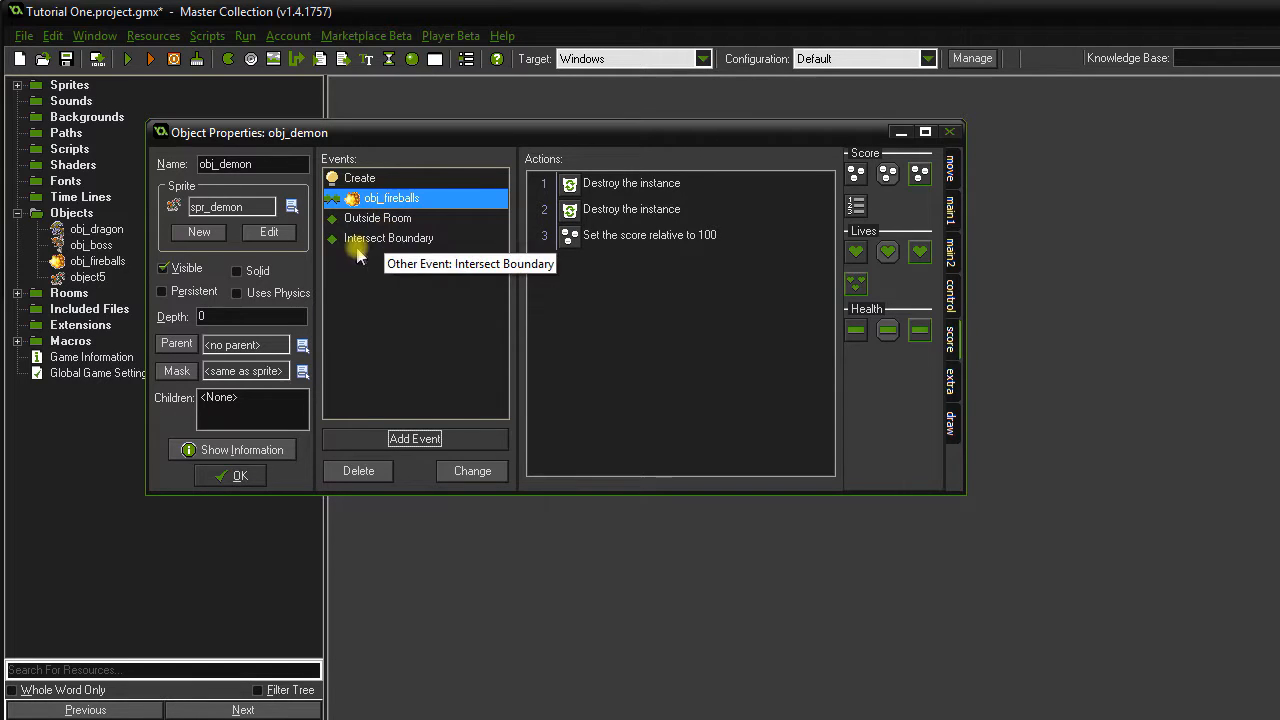
left_click(240, 476)
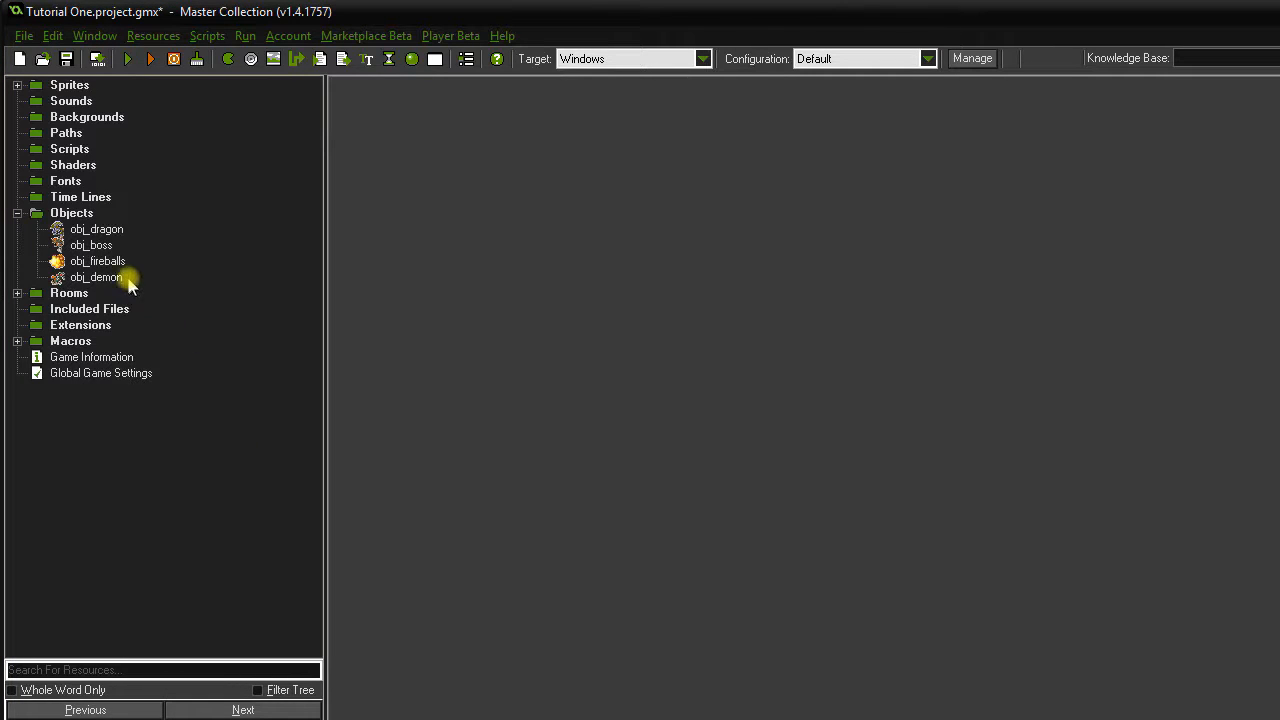
Open obj_boss and give it a Step event with a 1-in-100 Test Chance check.
left_click(91, 246)
double_click(91, 246)
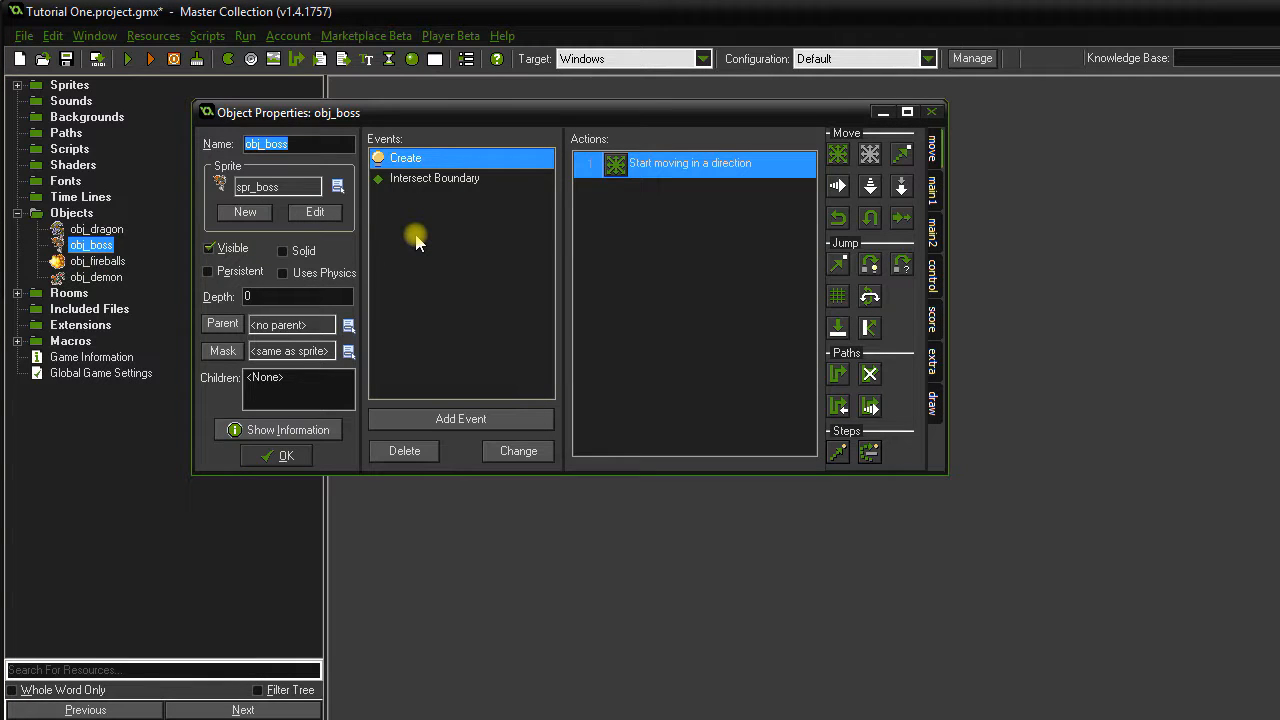
left_click(461, 419)
left_click(605, 366)
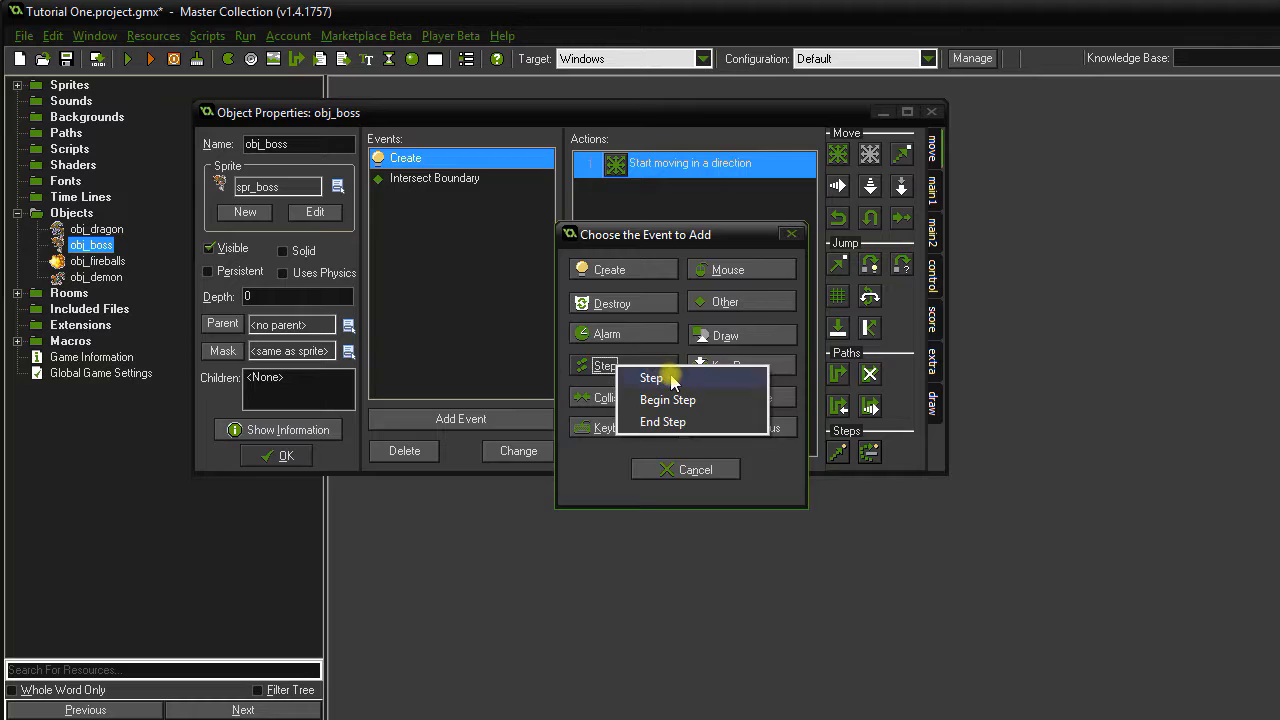
left_click(652, 378)
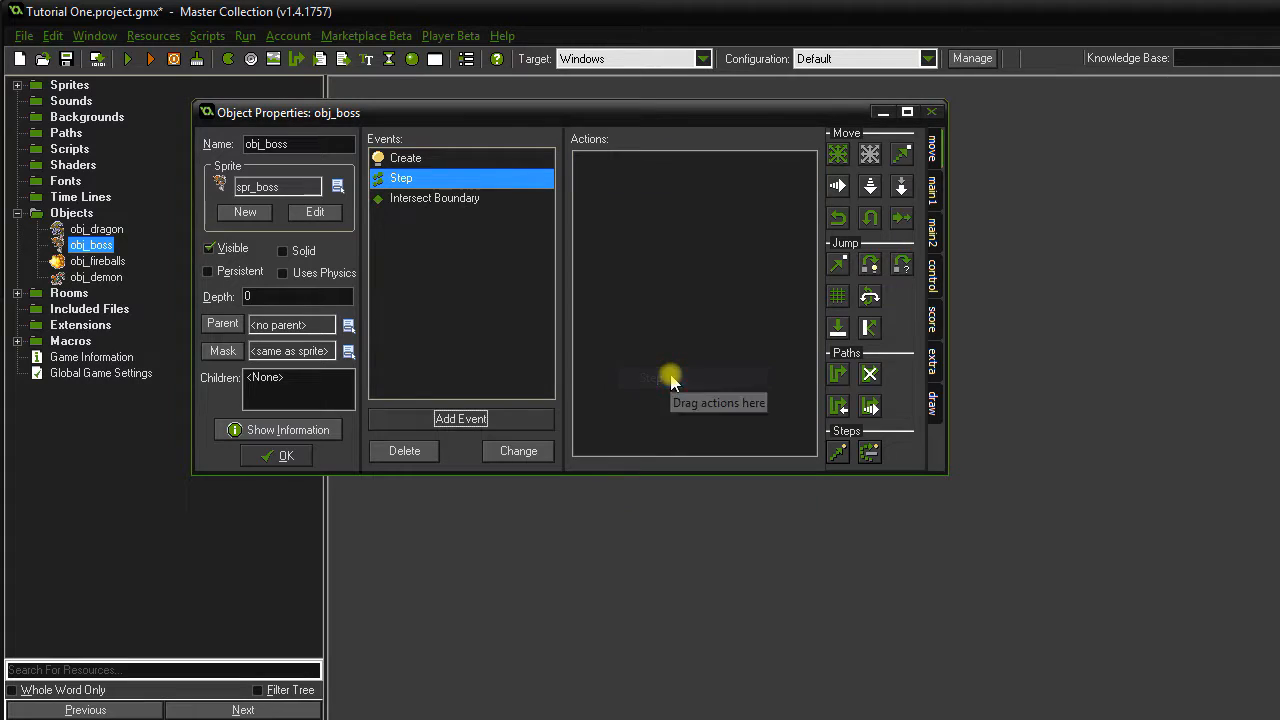
left_click(932, 276)
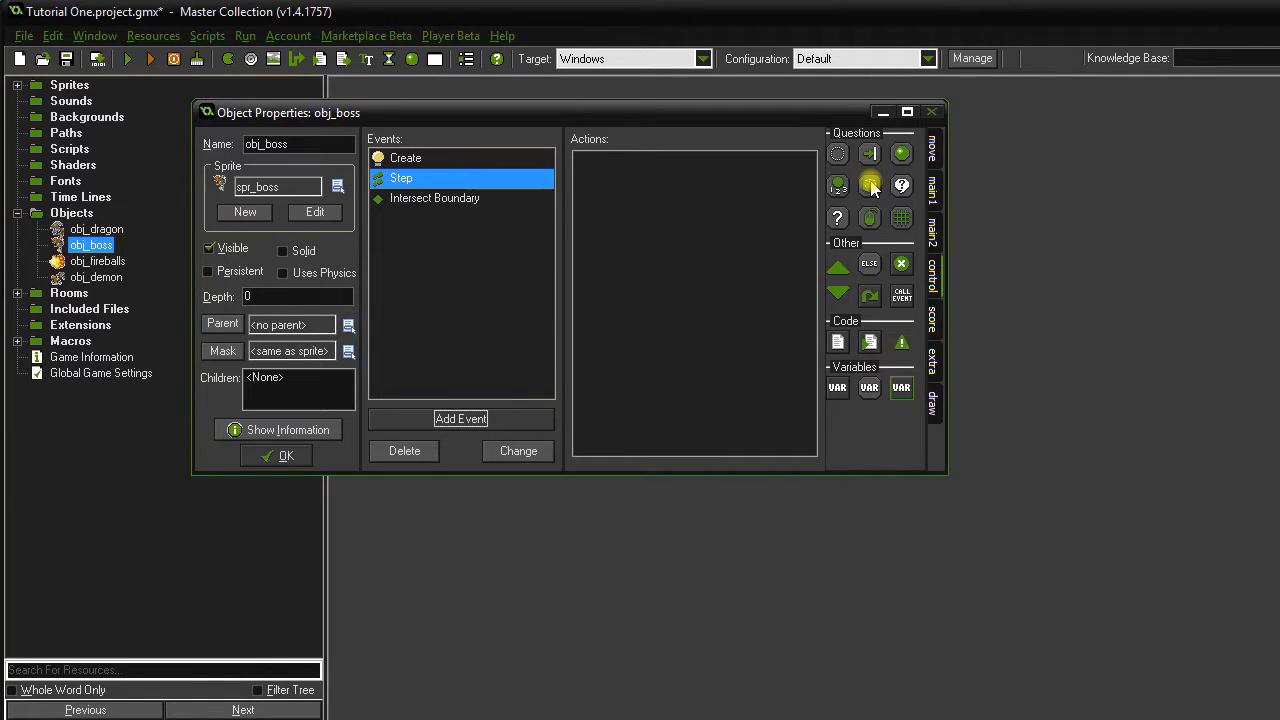
left_click_drag(872, 186, 623, 193)
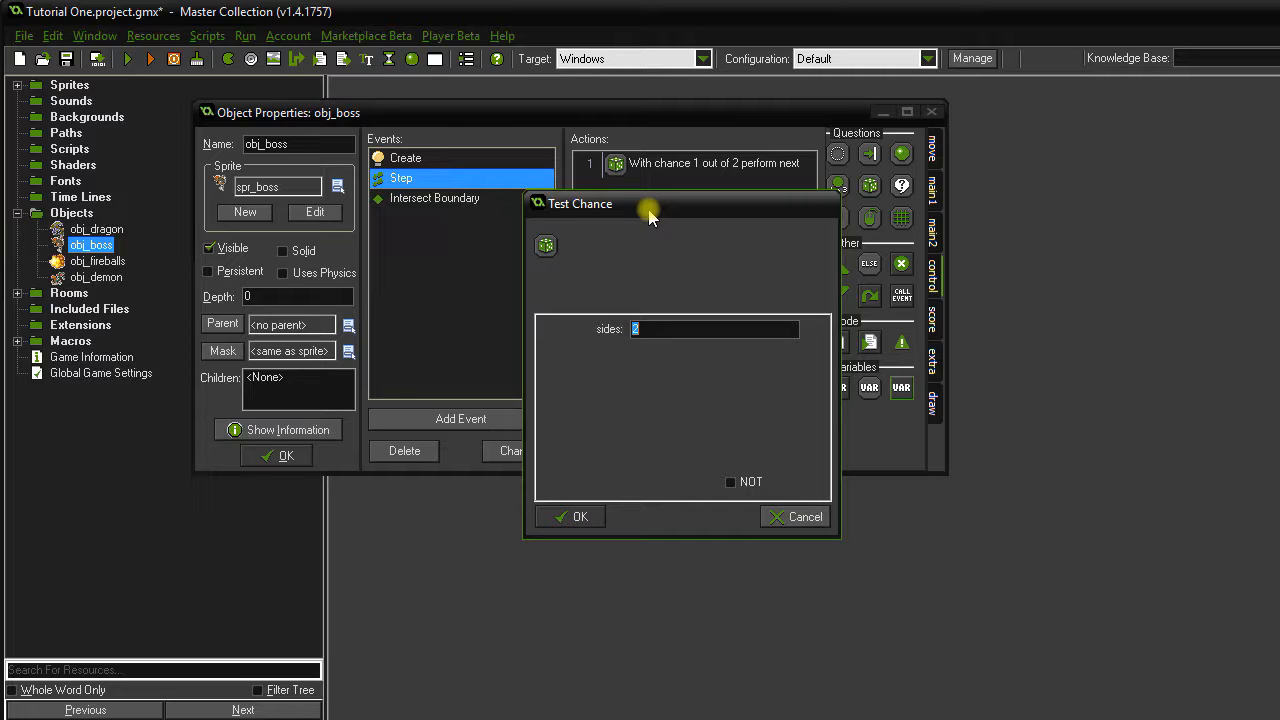
type("100")
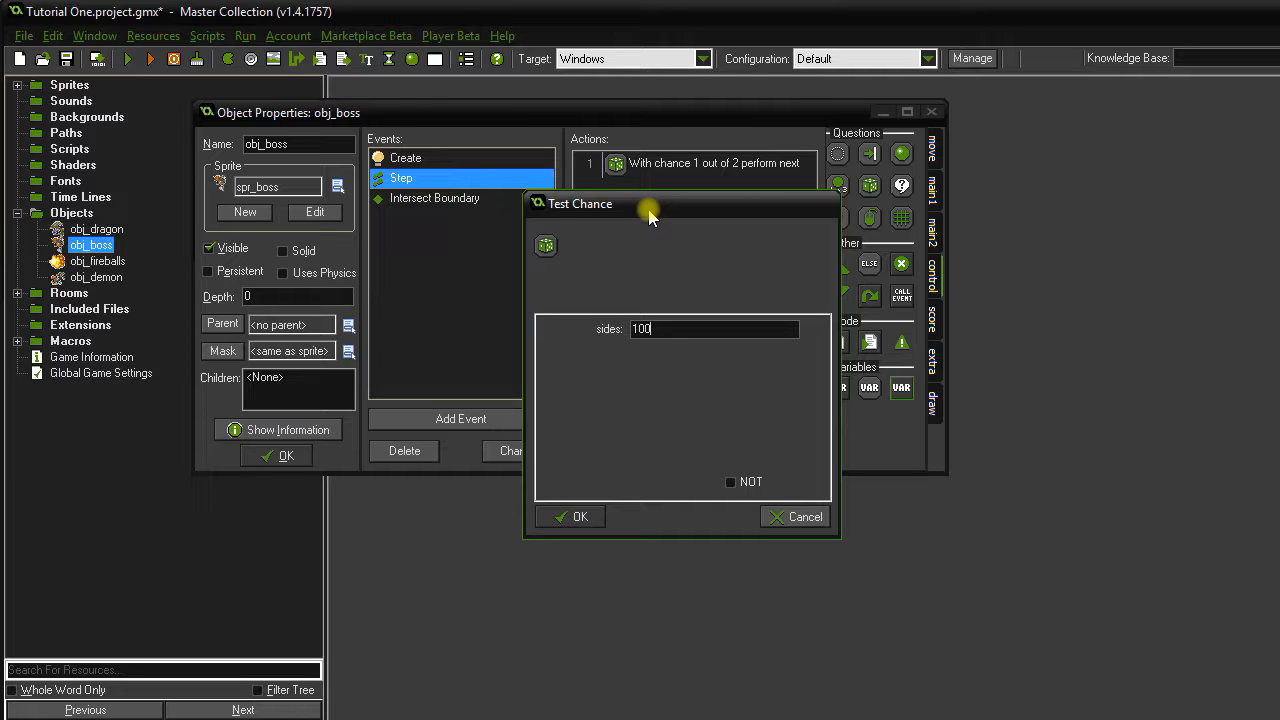
left_click(586, 517)
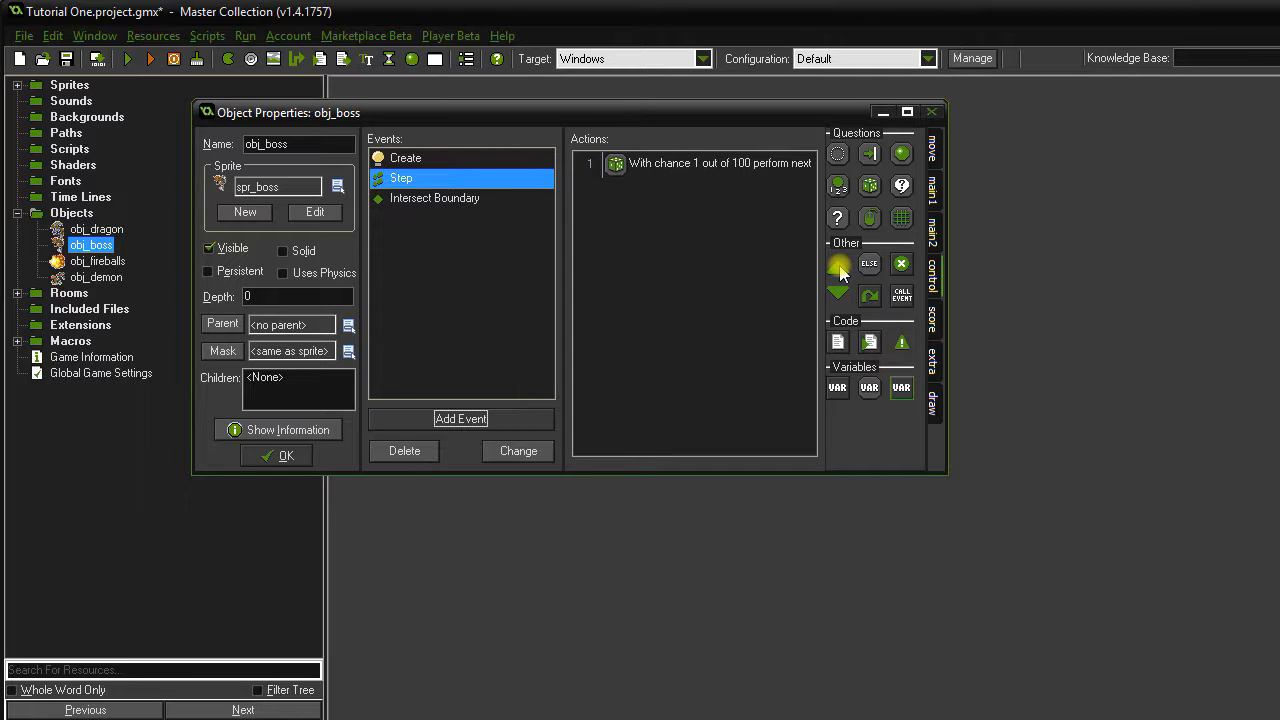
Add a Start/End Block containing a Create Instance of obj_demon at relative 0, 0.
left_click_drag(840, 270, 722, 215)
left_click_drag(843, 304, 706, 309)
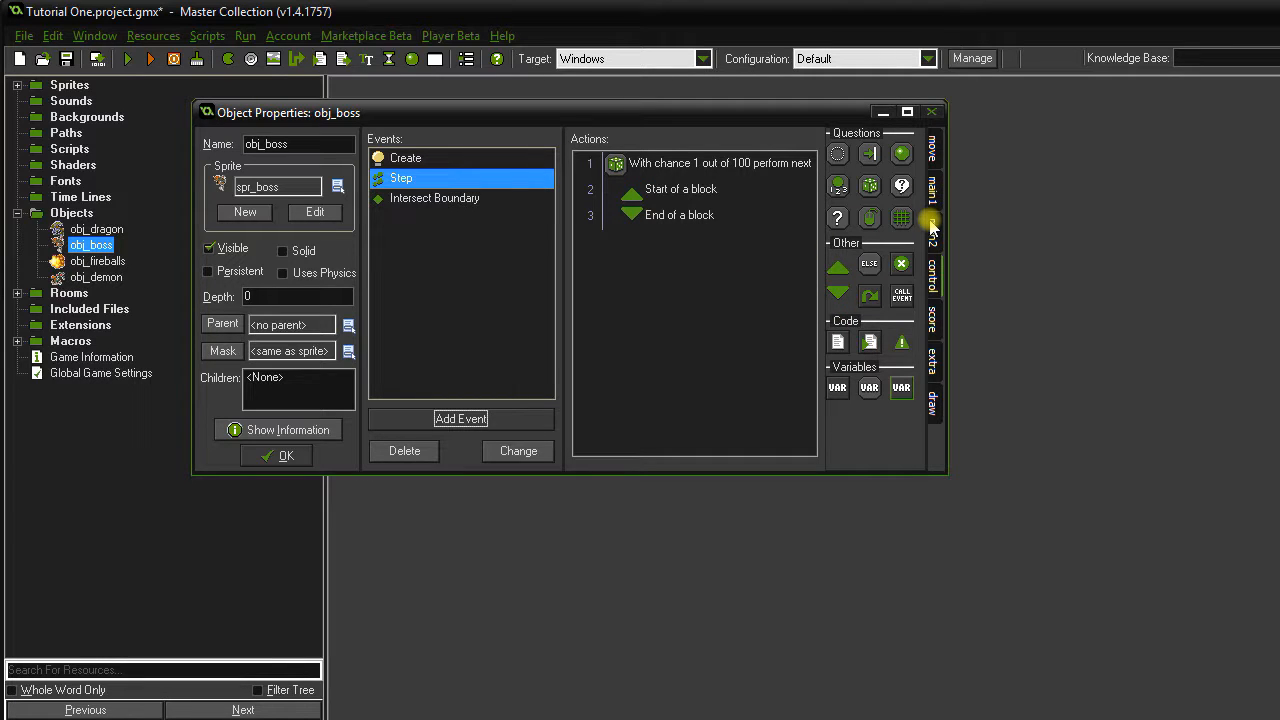
left_click(931, 190)
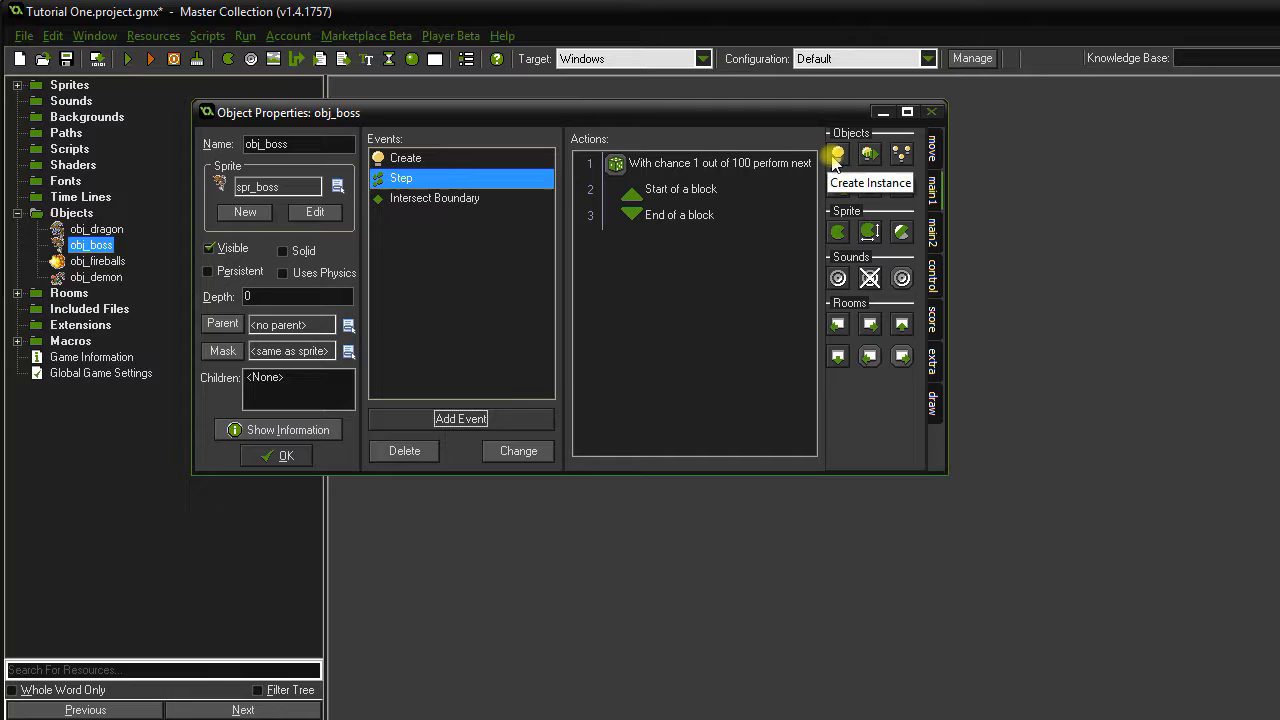
left_click_drag(837, 155, 703, 208)
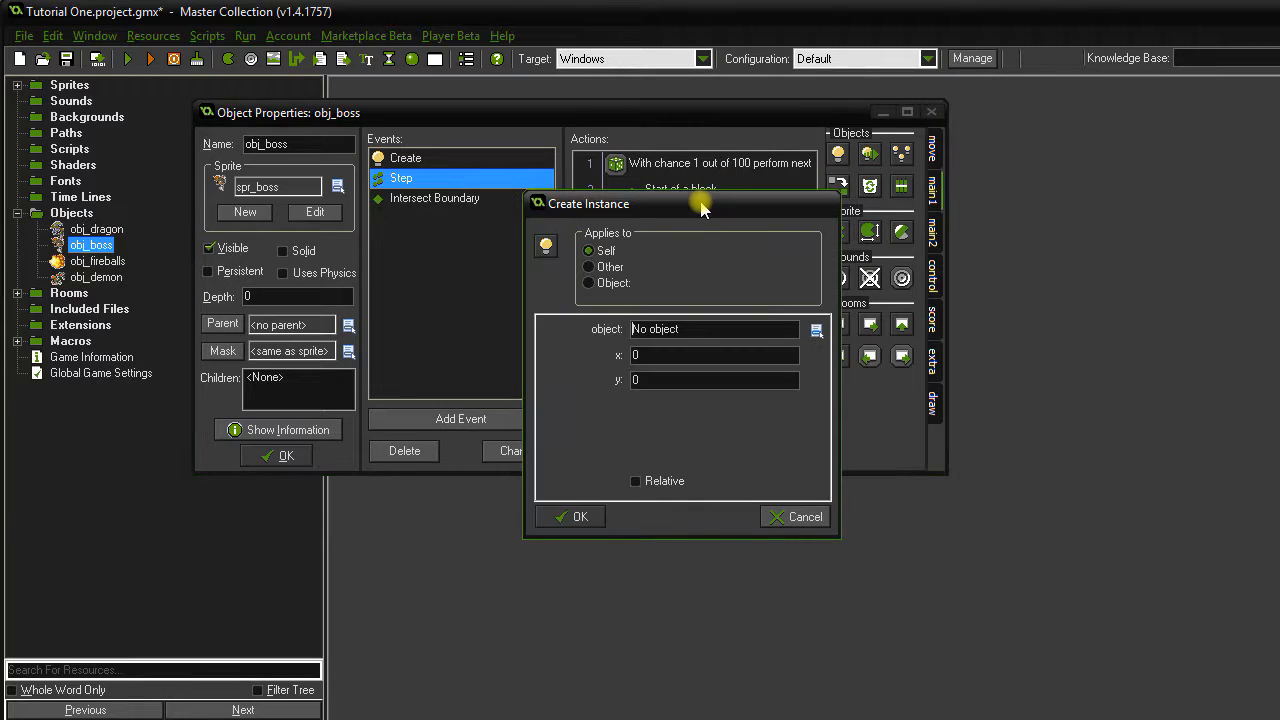
left_click(679, 329)
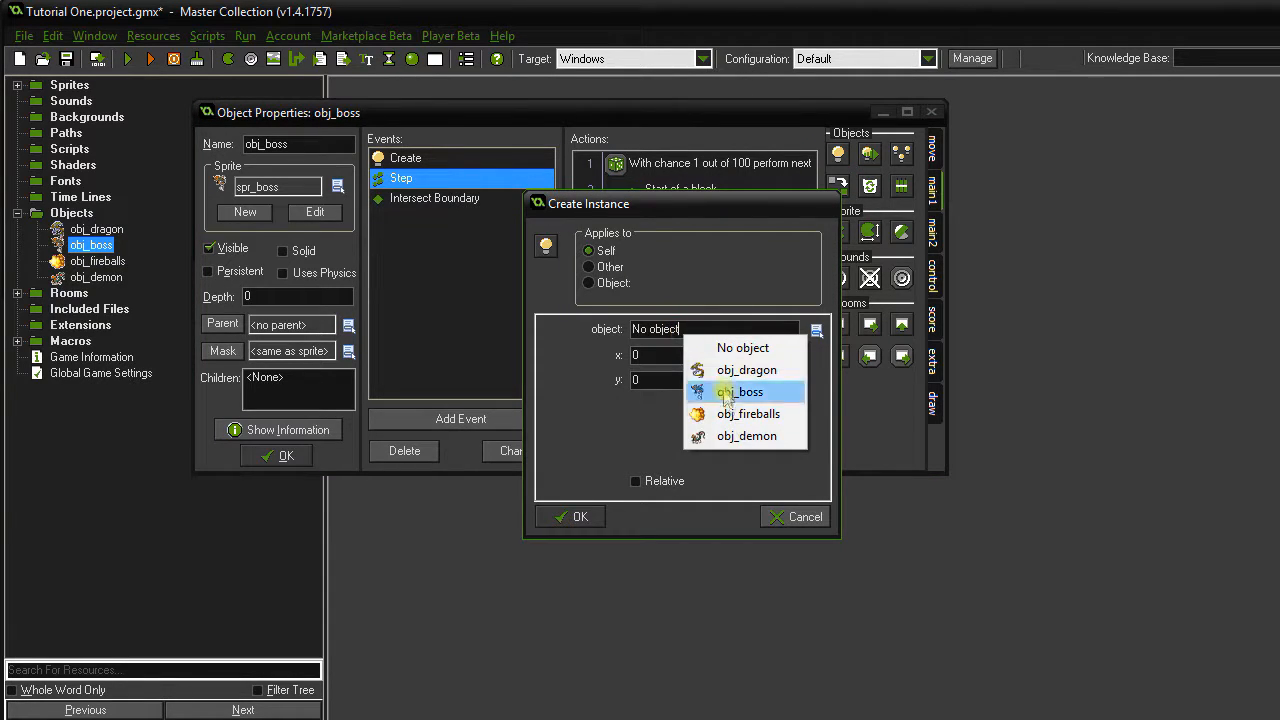
left_click(736, 435)
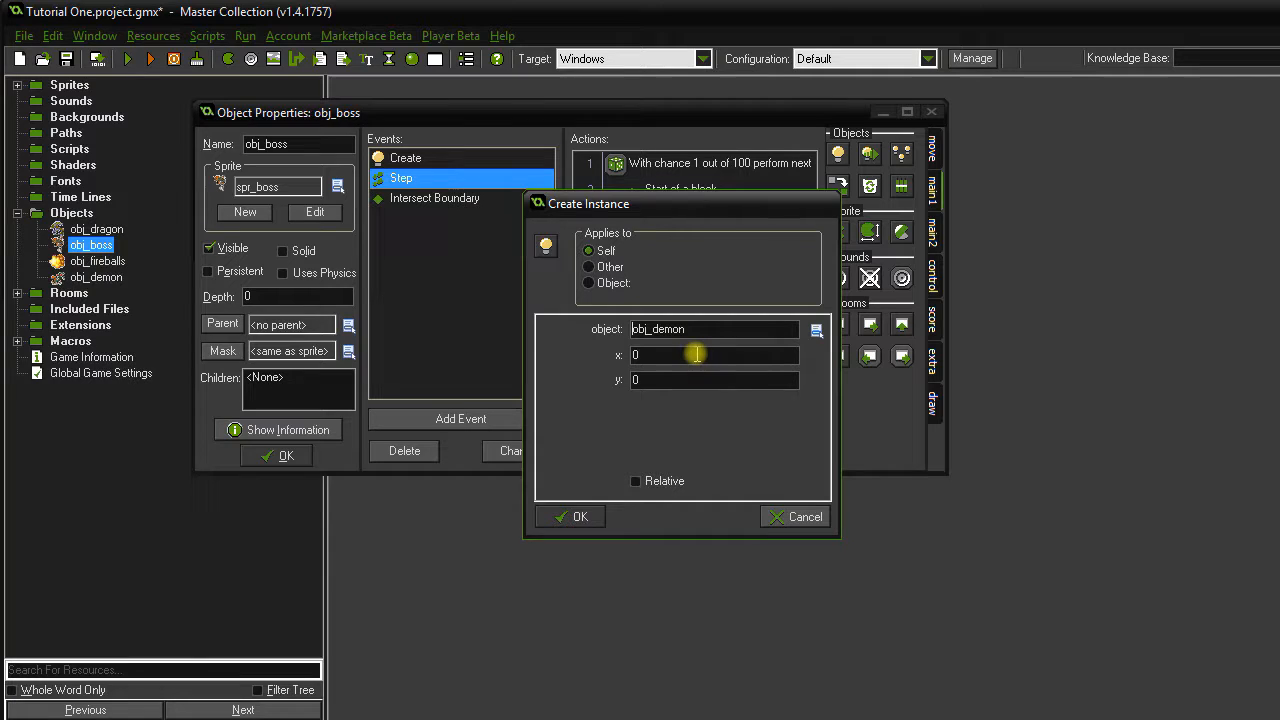
left_click(645, 481)
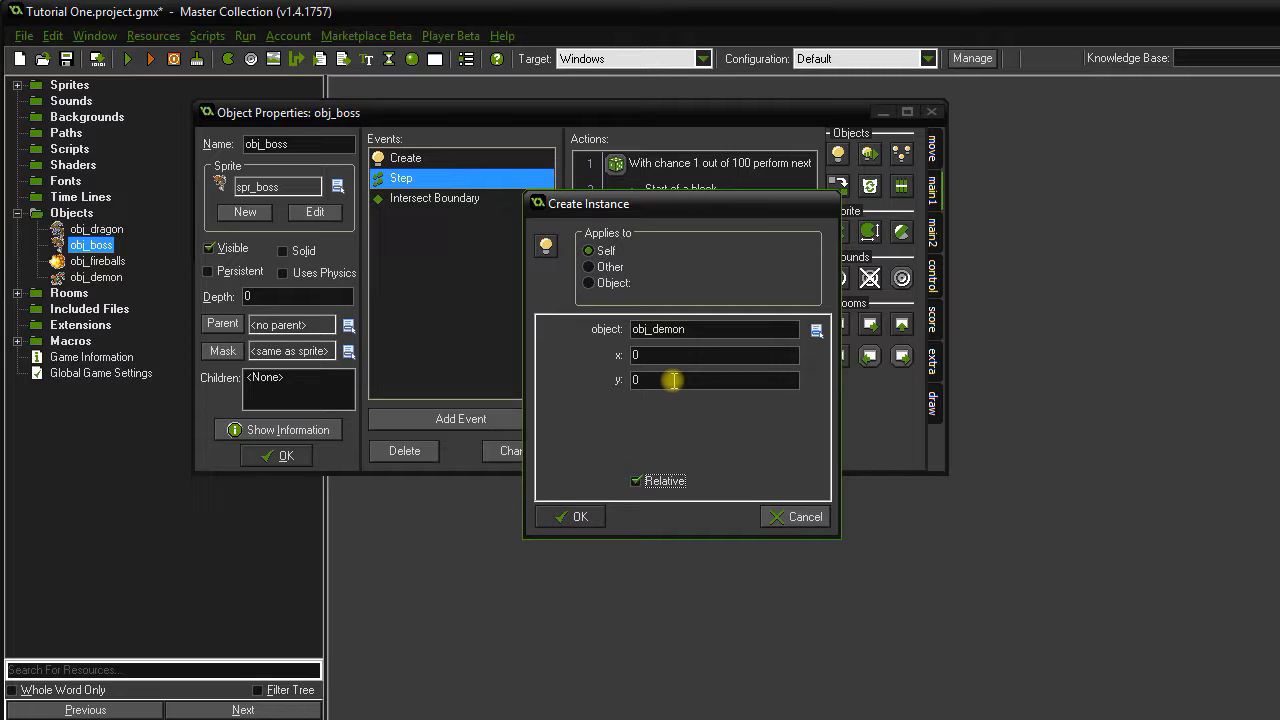
left_click(566, 515)
double_click(69, 85)
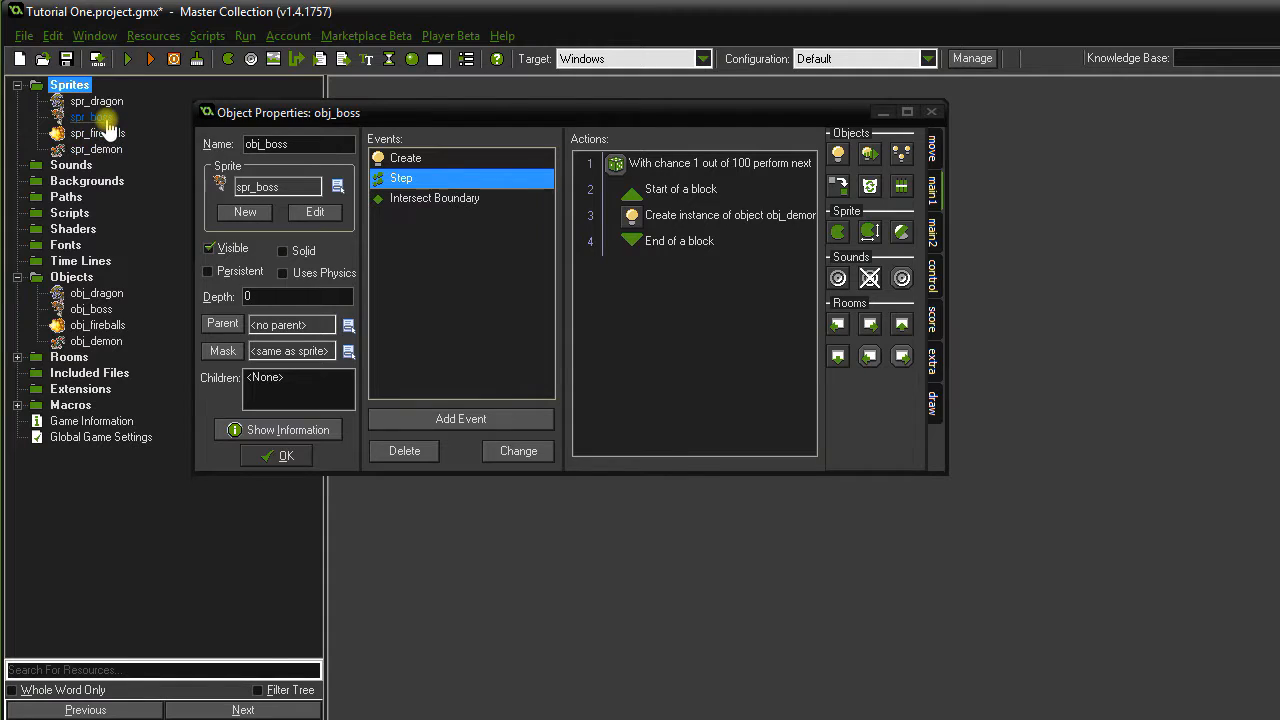
View the spr_boss and spr_demon sprites, then close obj_boss's properties.
double_click(91, 117)
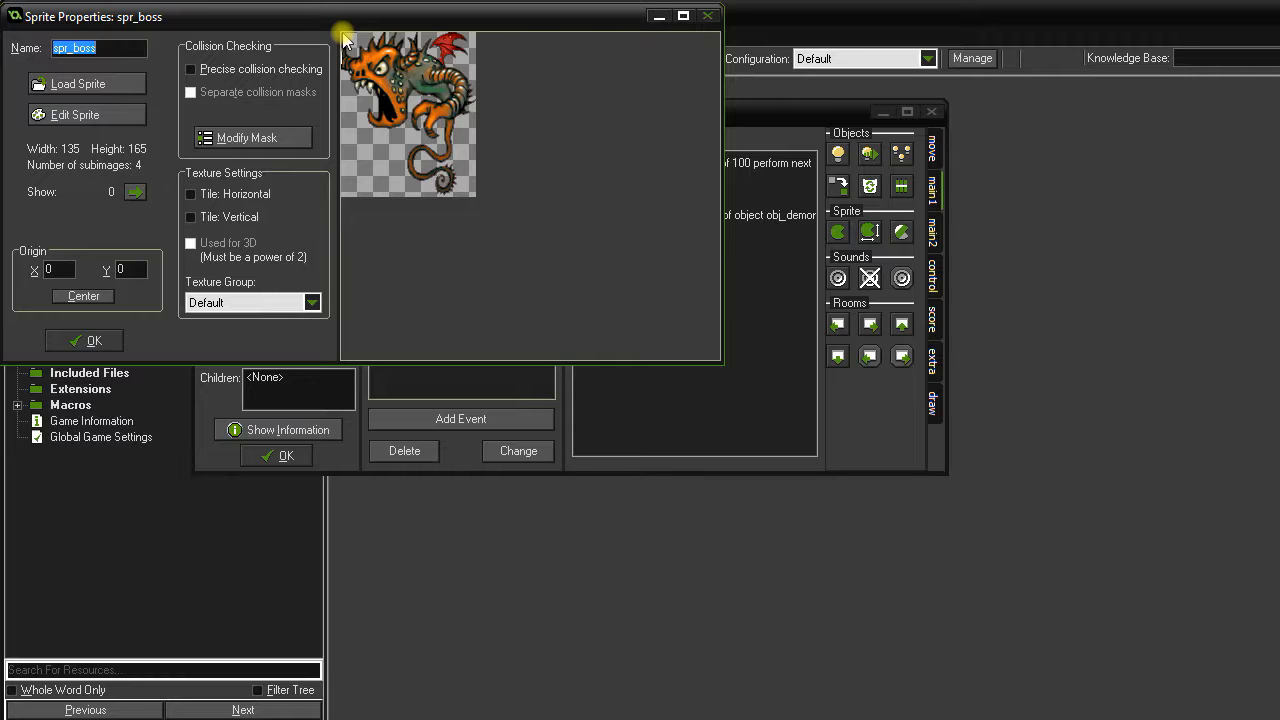
left_click(85, 340)
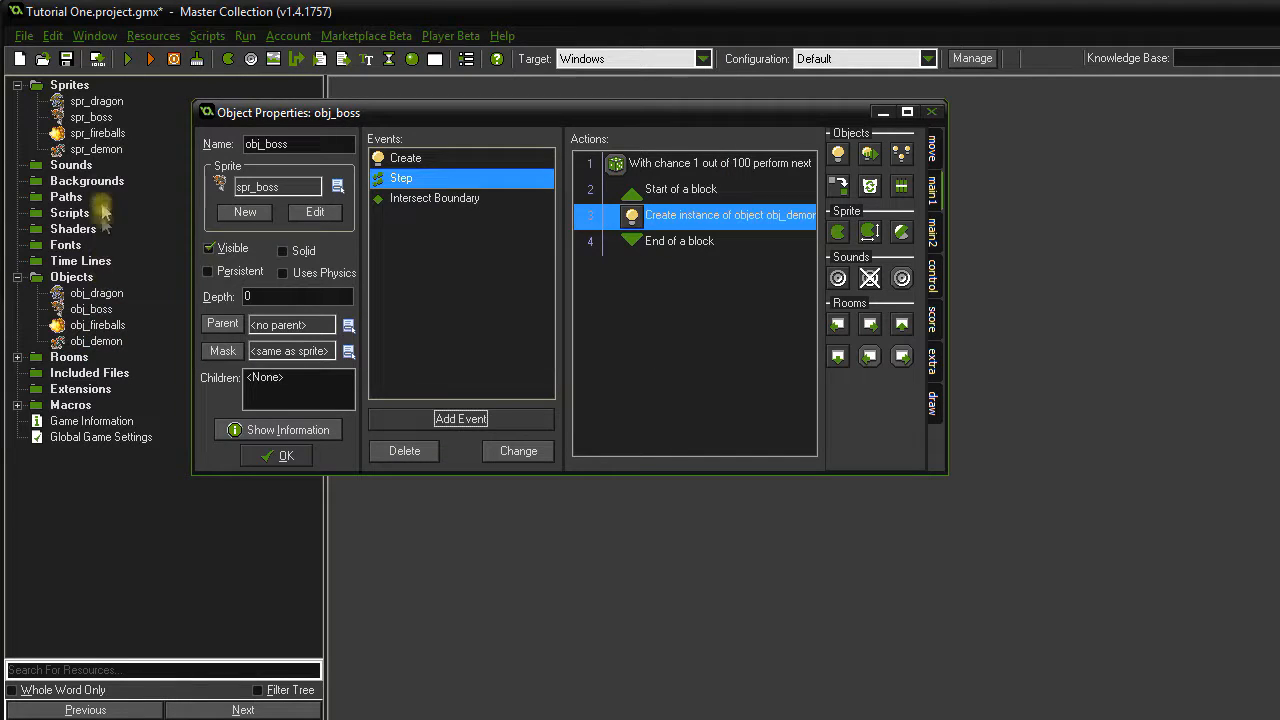
double_click(97, 150)
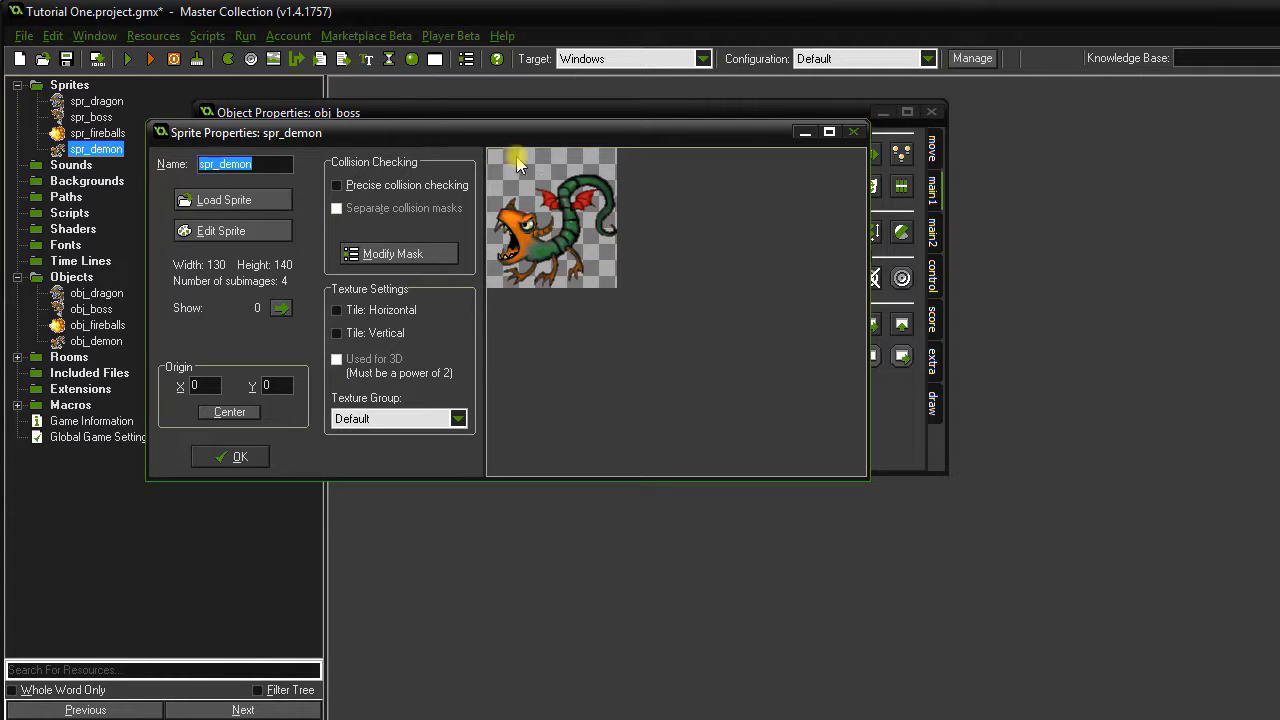
left_click(241, 457)
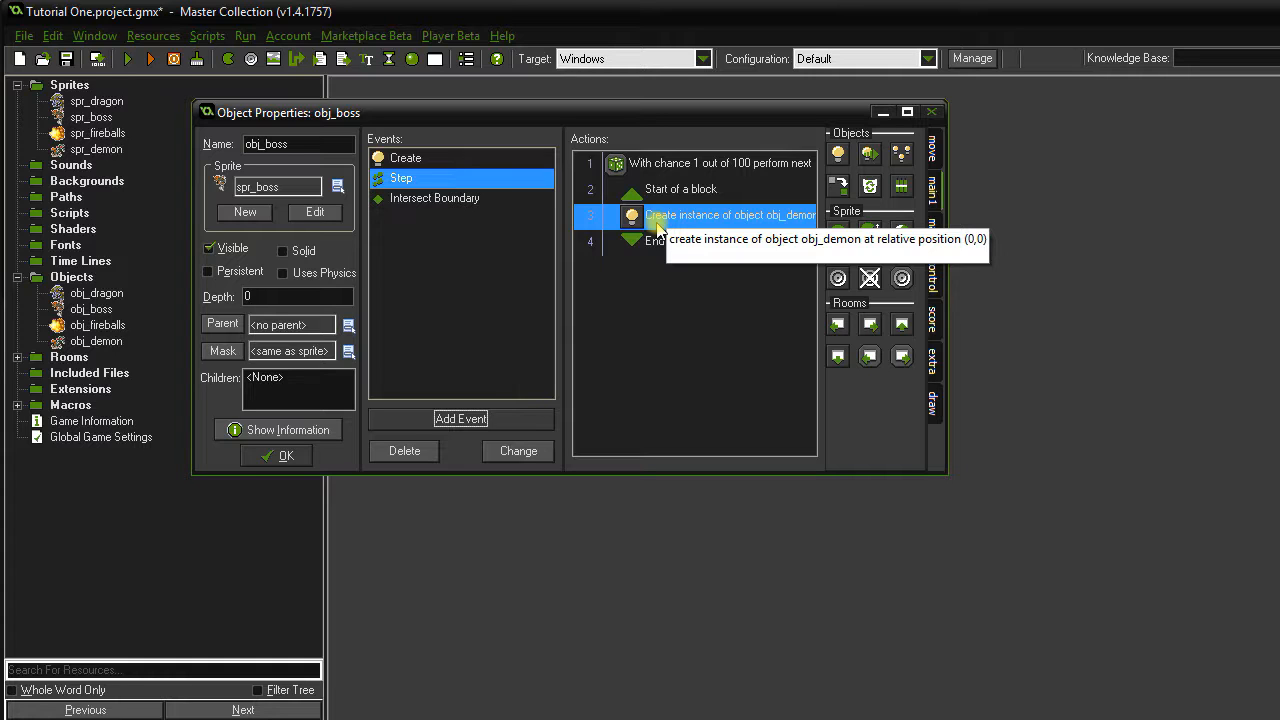
left_click(283, 458)
Run a playtest where the boss spawns a demon, close it, and collapse the Sprites folder.
left_click(131, 60)
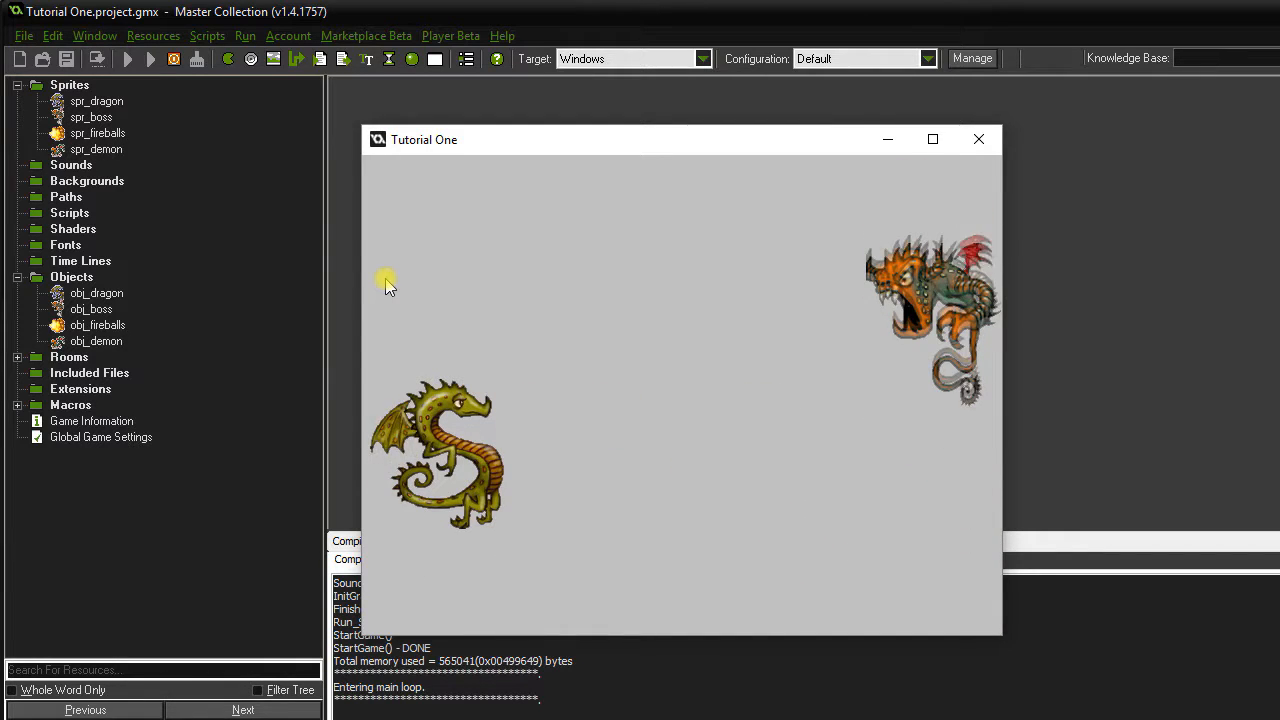
left_click(979, 141)
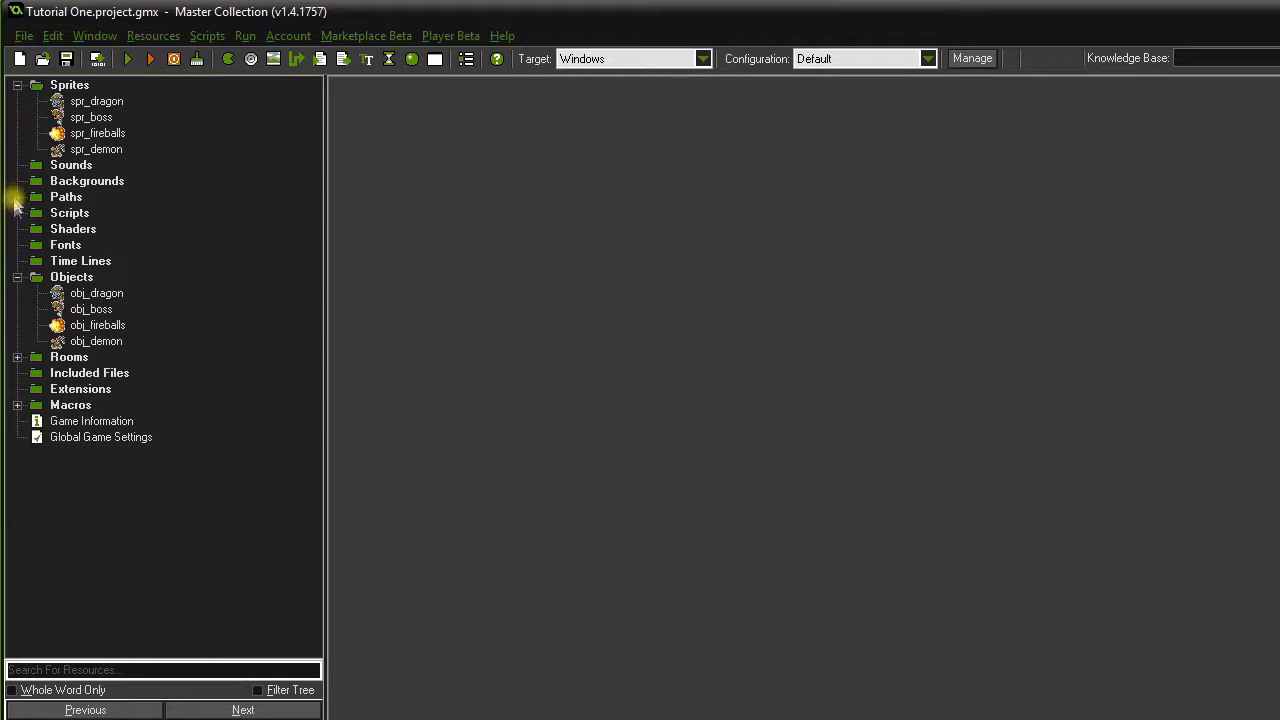
left_click(17, 85)
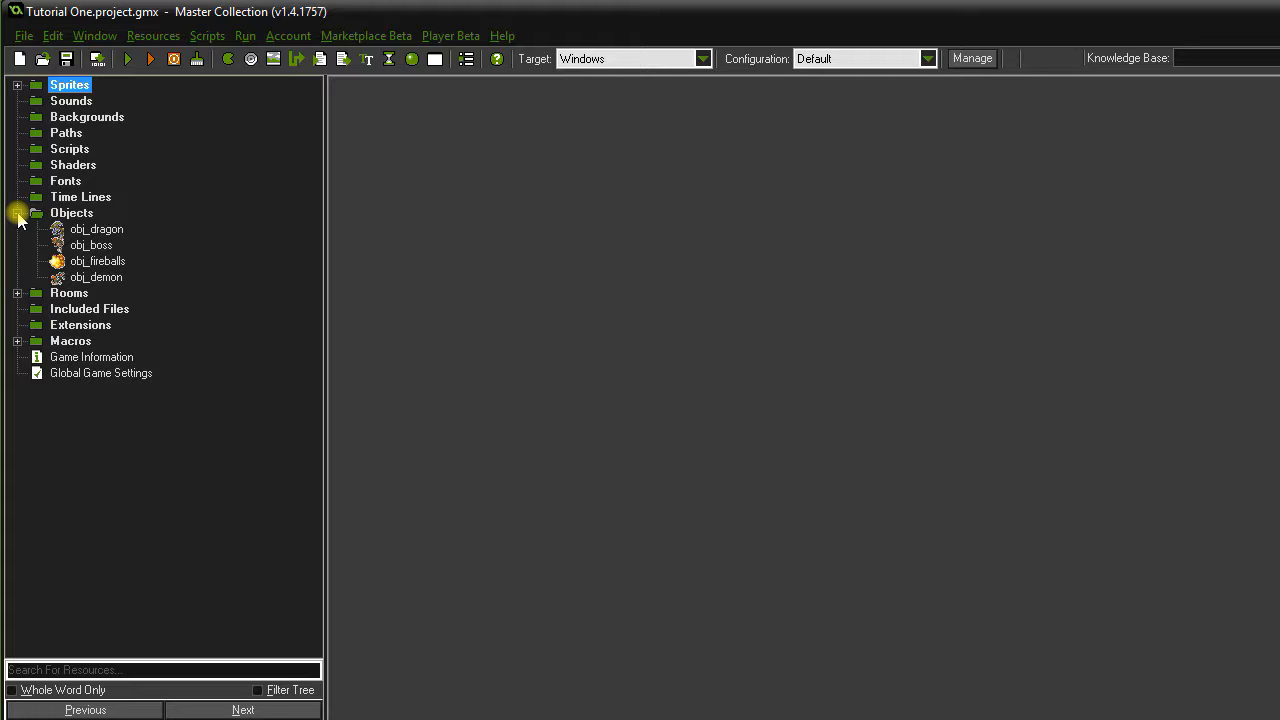
Create a new object named obj_obj in the Objects folder.
right_click(75, 214)
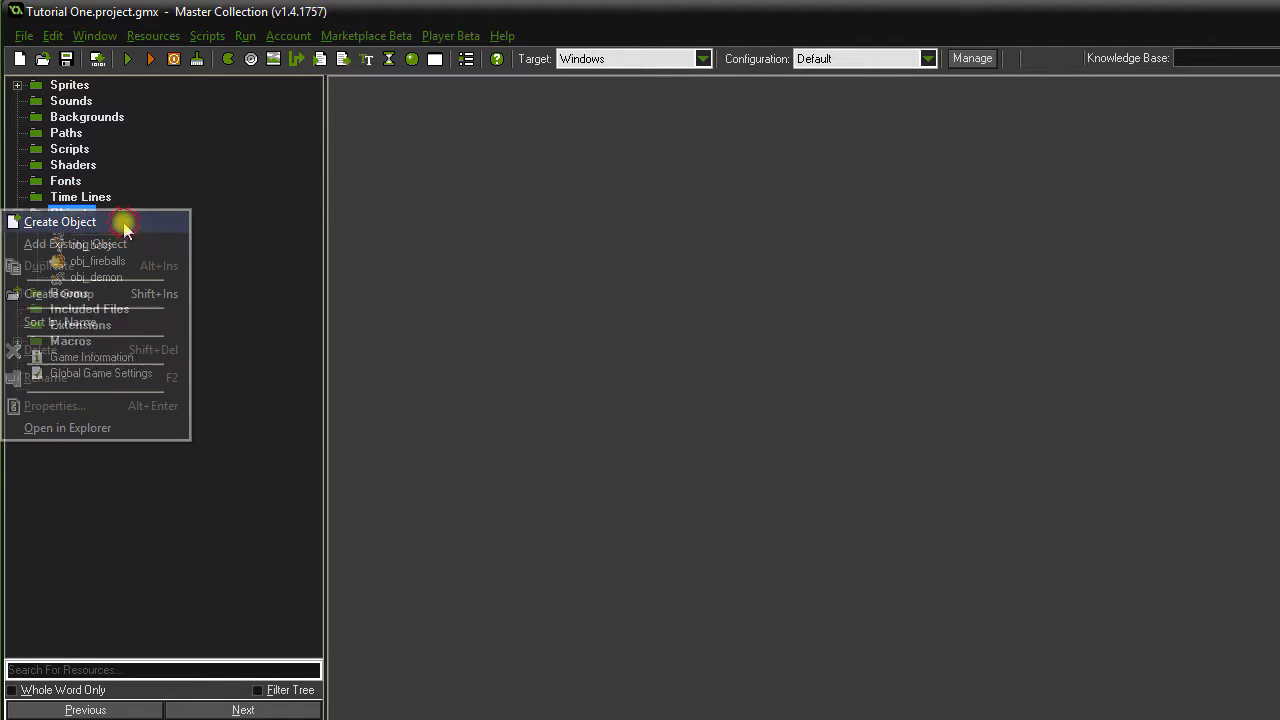
type("obj")
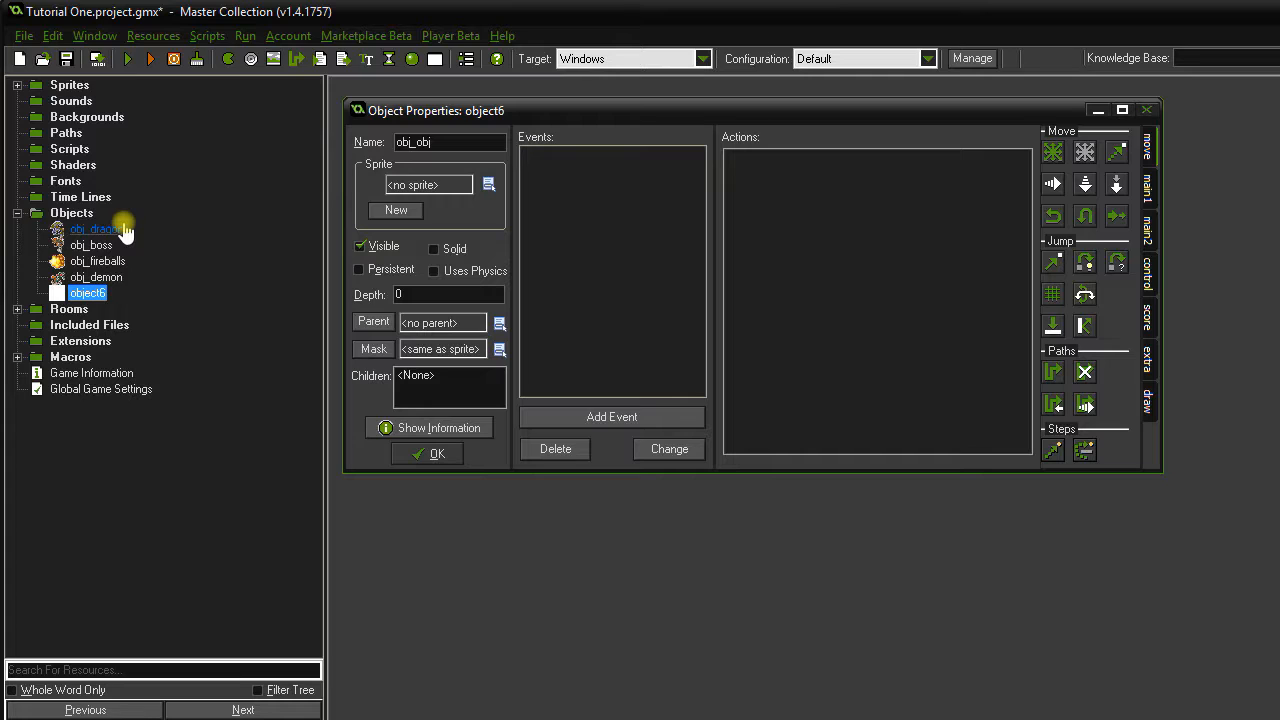
type("_obj")
Add a Draw event that draws the score captioned 'Score:' at x 300, y 15.
left_click(641, 428)
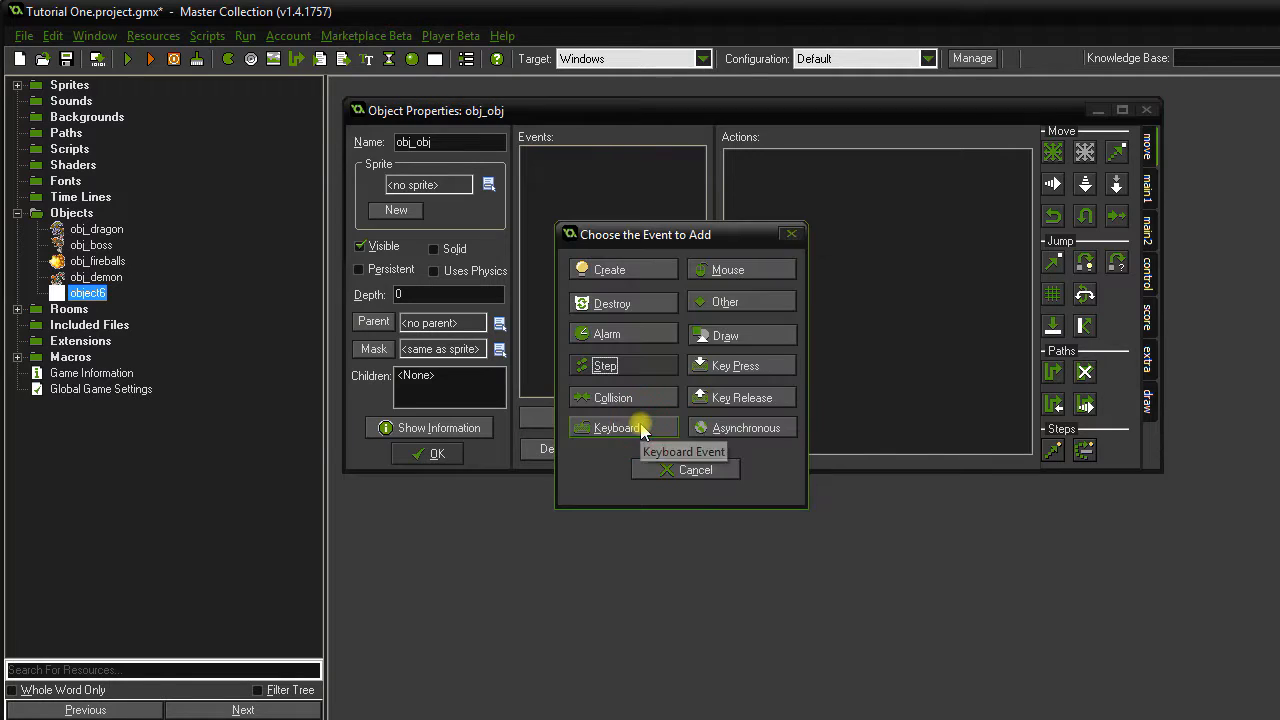
left_click(745, 350)
left_click(752, 355)
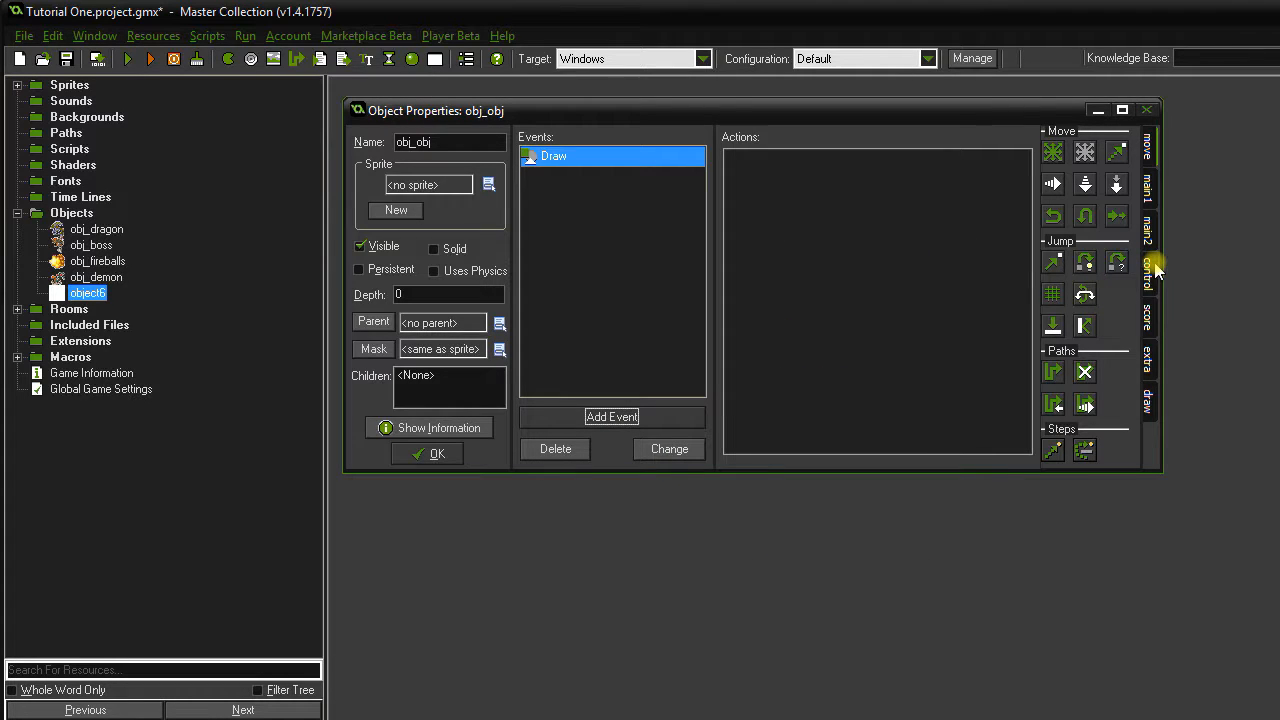
left_click(1152, 317)
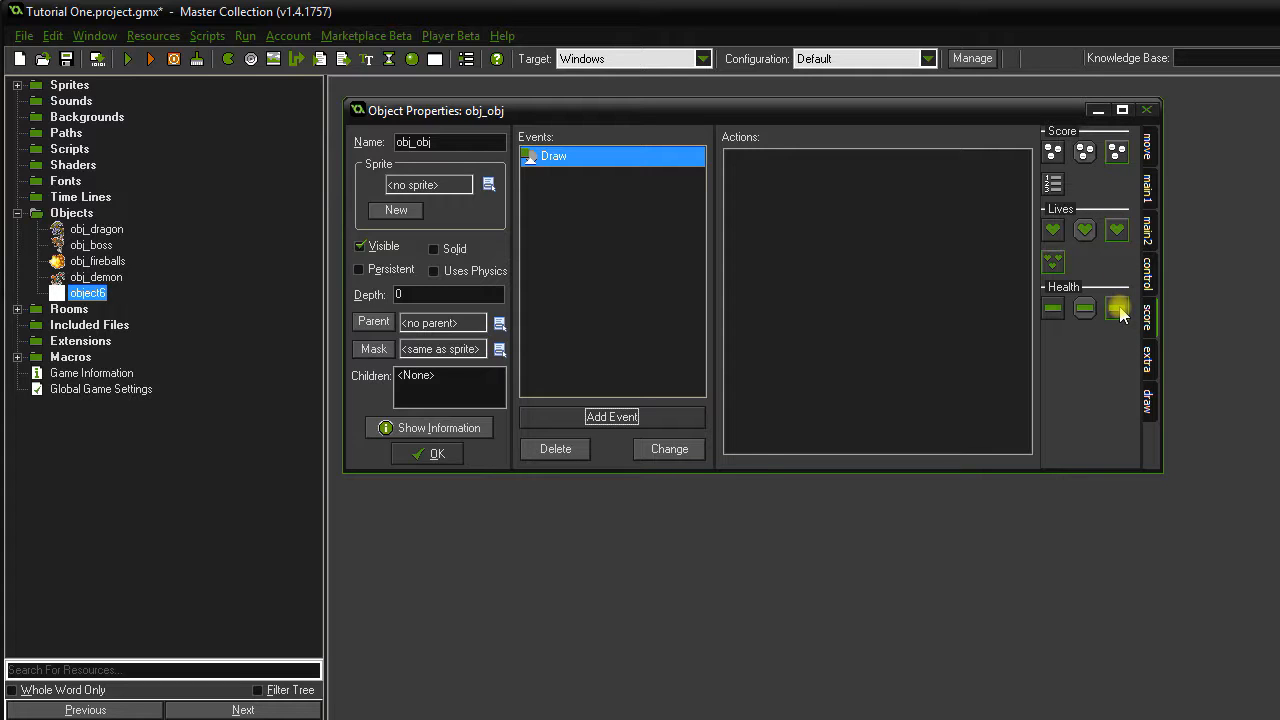
left_click(601, 158)
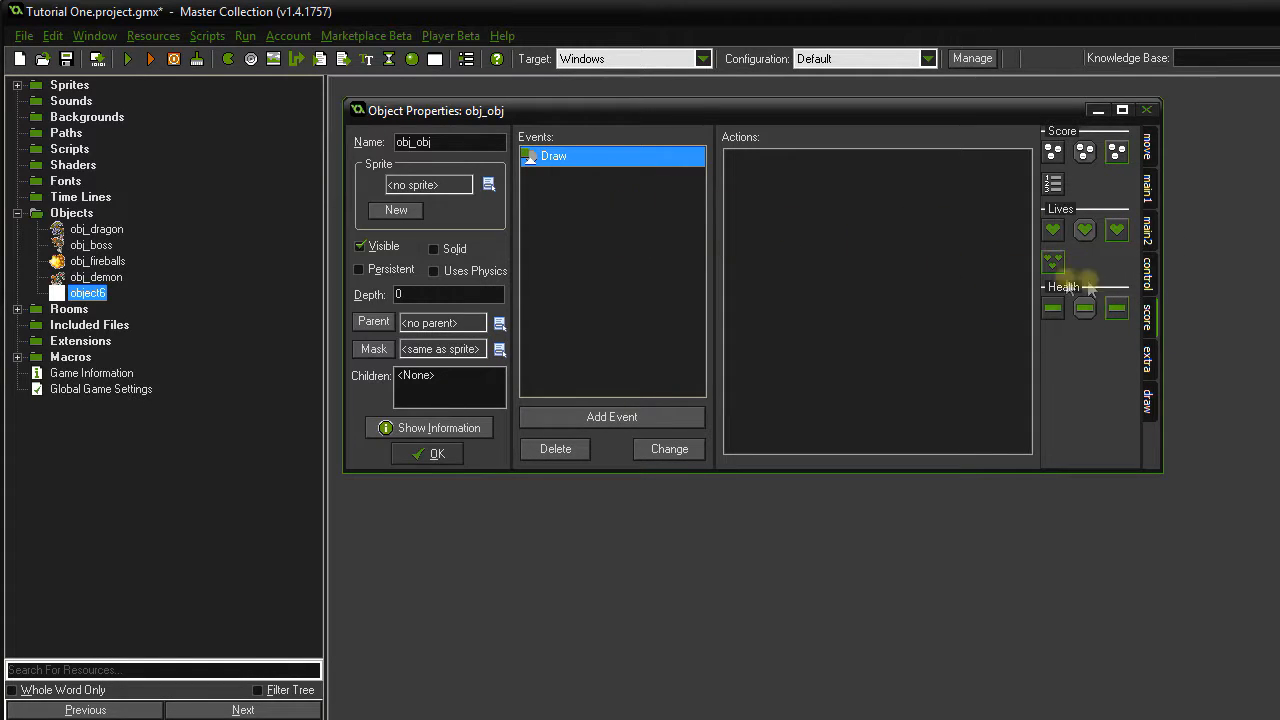
left_click_drag(1117, 151, 895, 262)
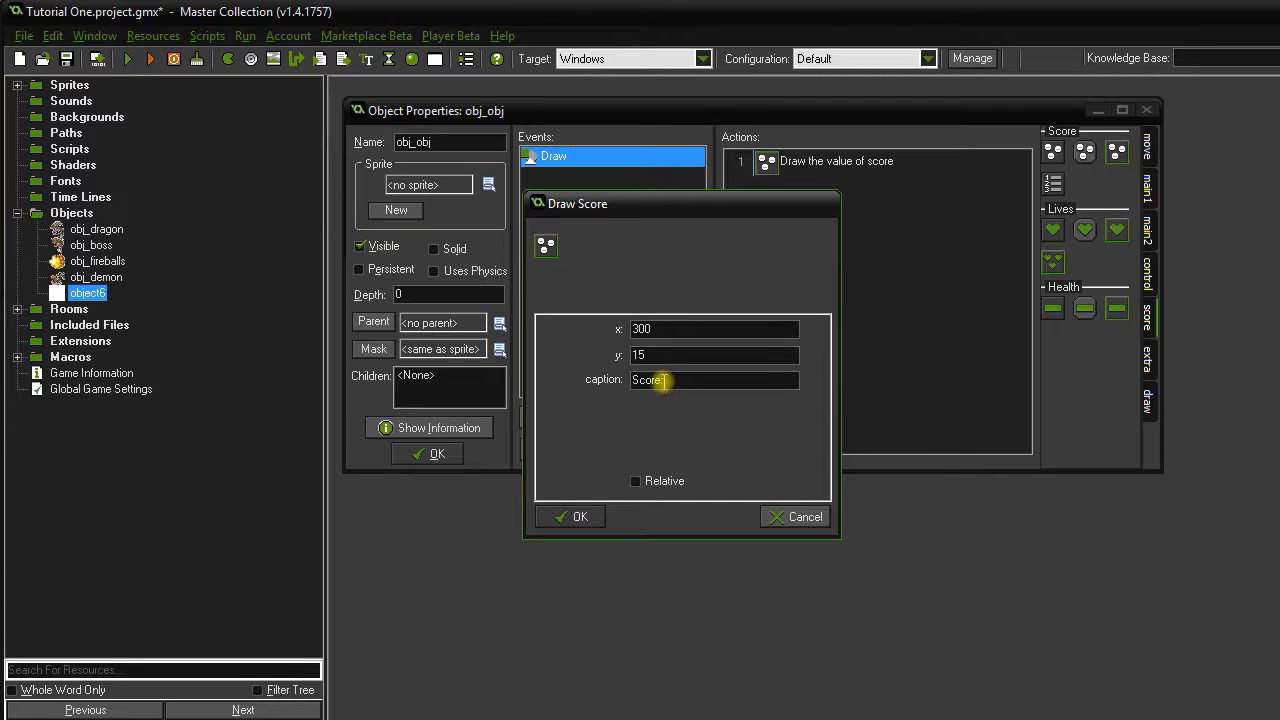
left_click(584, 518)
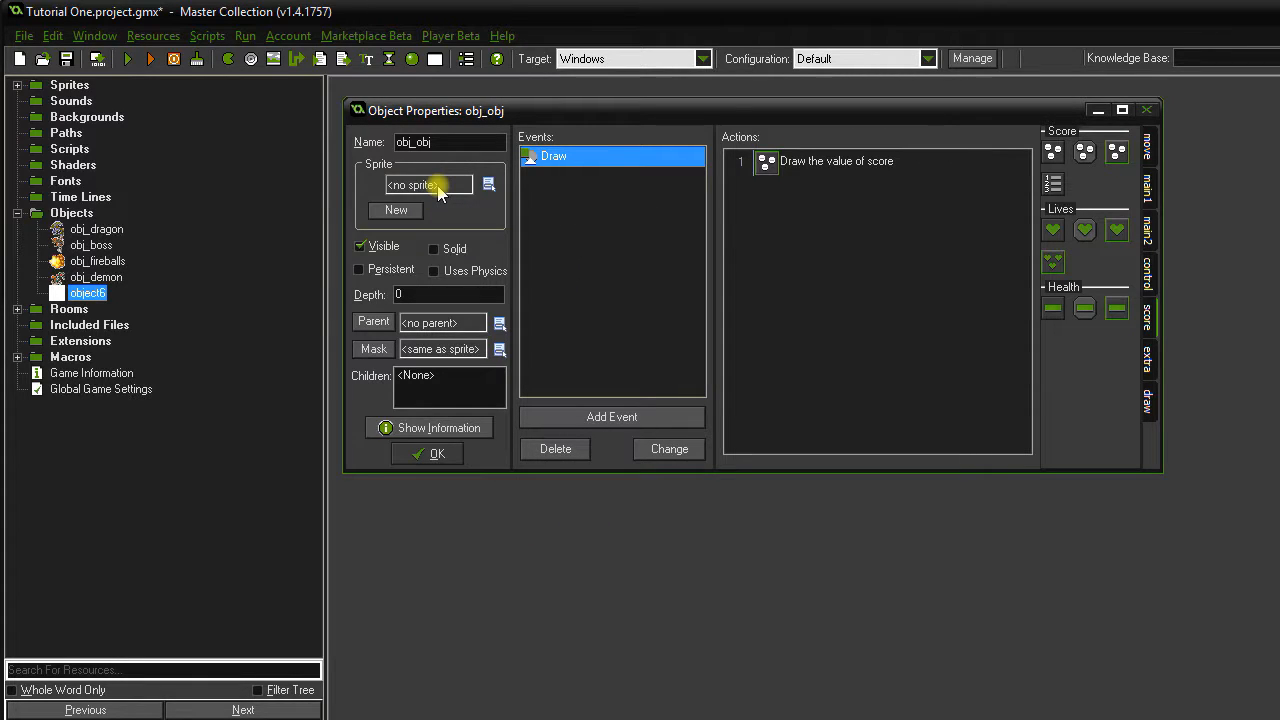
left_click(436, 454)
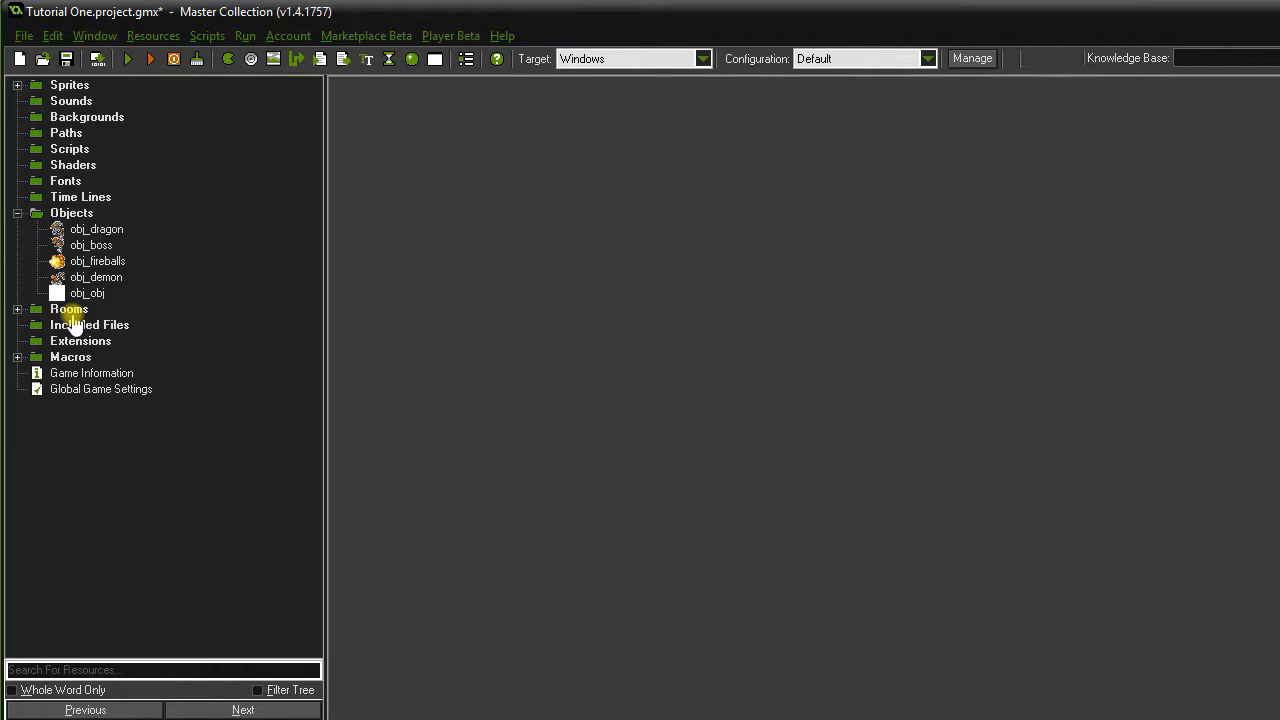
Place an obj_obj instance at 416, 32 in rm_main, then reopen obj_obj's properties.
double_click(70, 311)
double_click(100, 327)
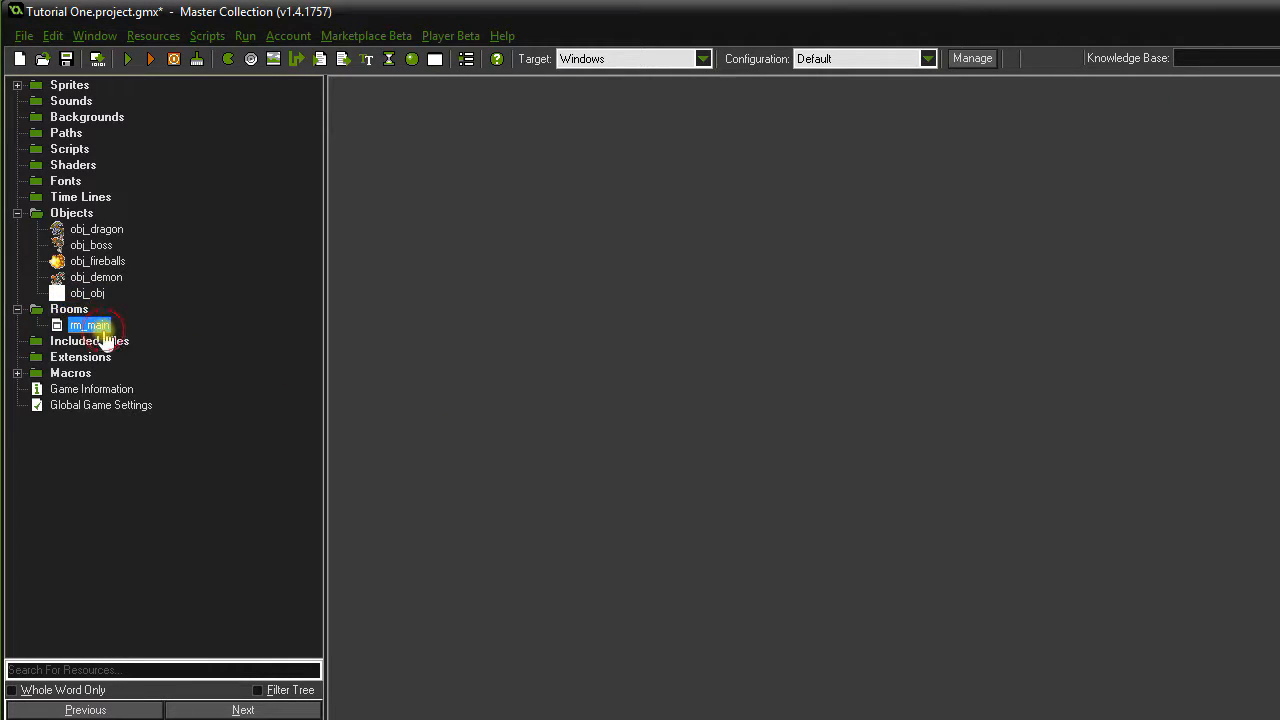
left_click(40, 87)
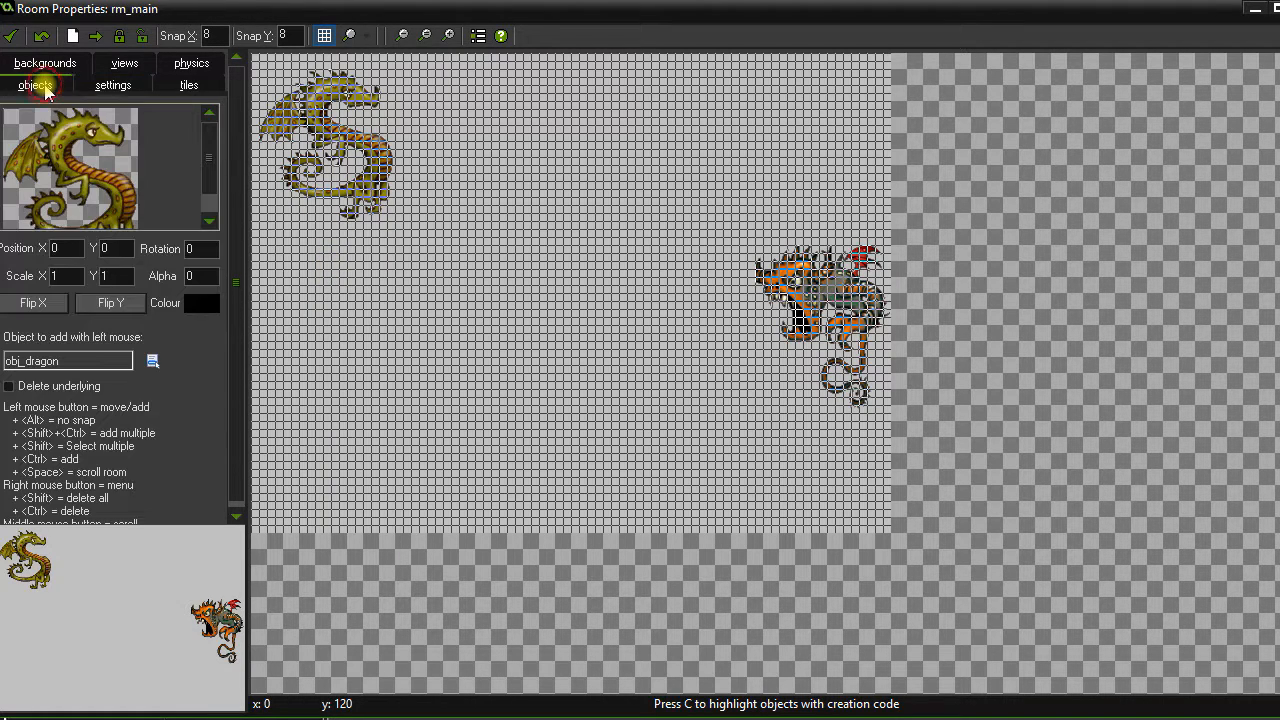
left_click(120, 170)
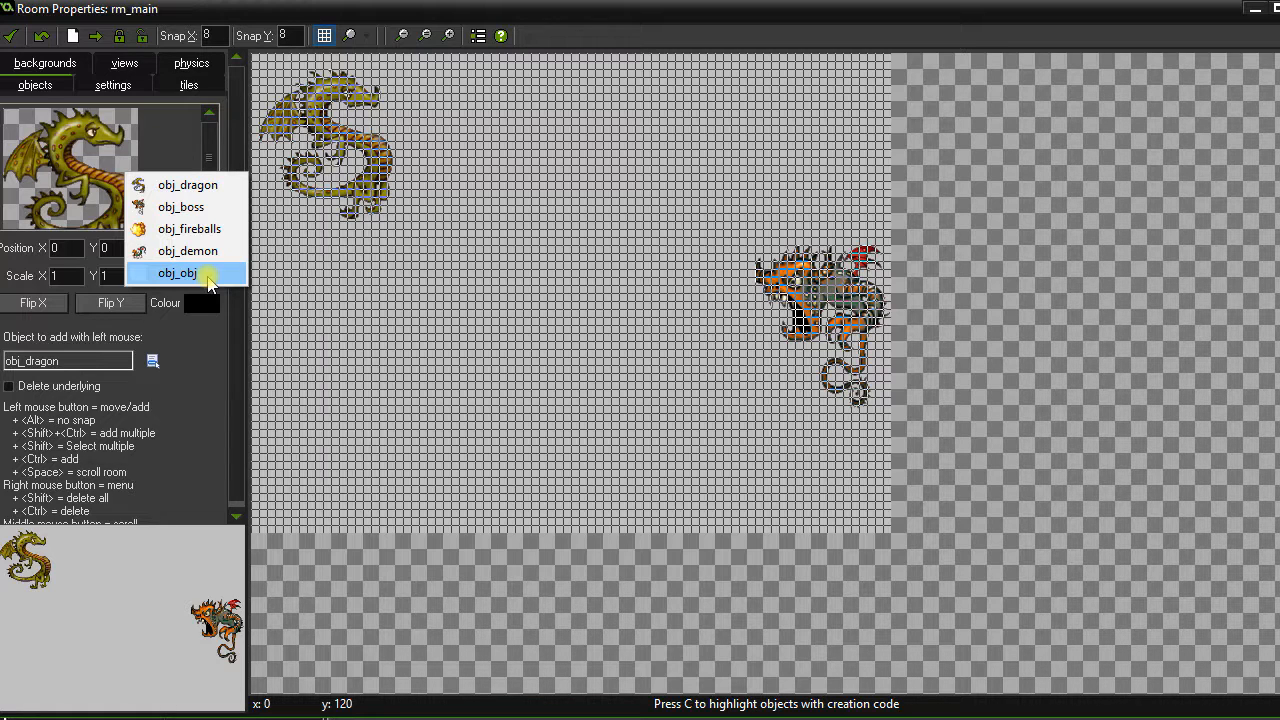
left_click(207, 276)
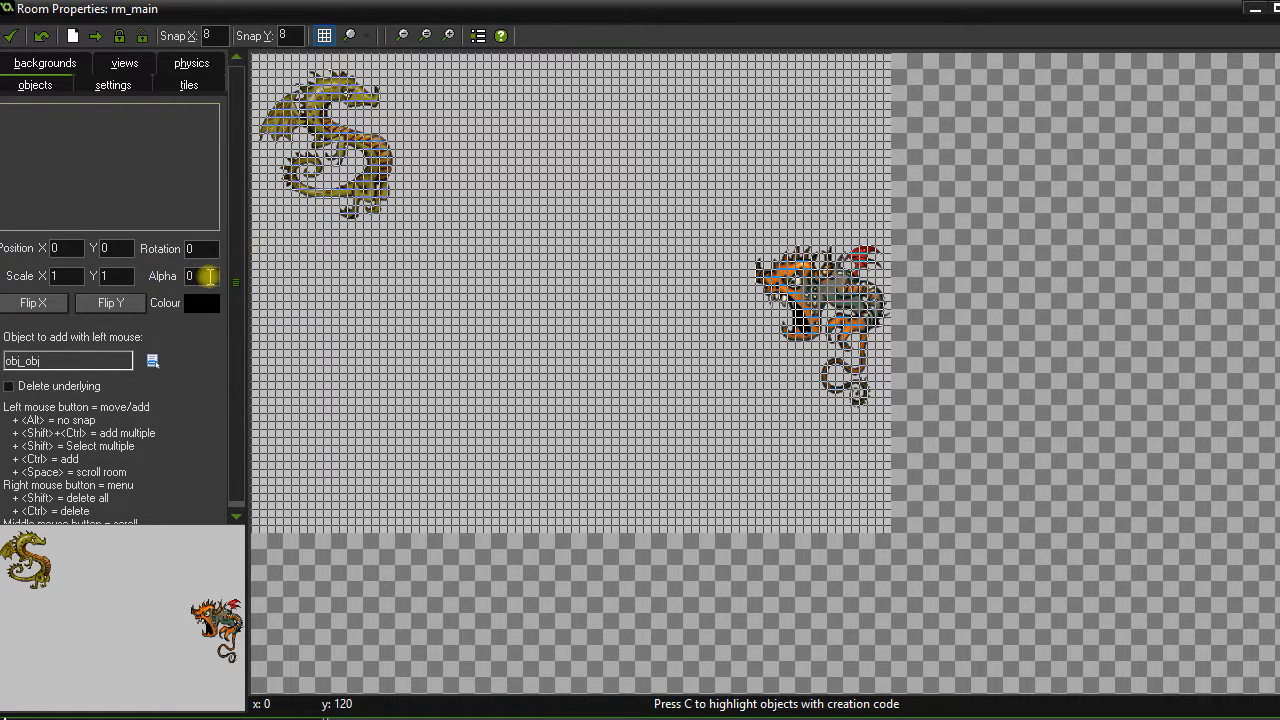
left_click(672, 92)
left_click(11, 35)
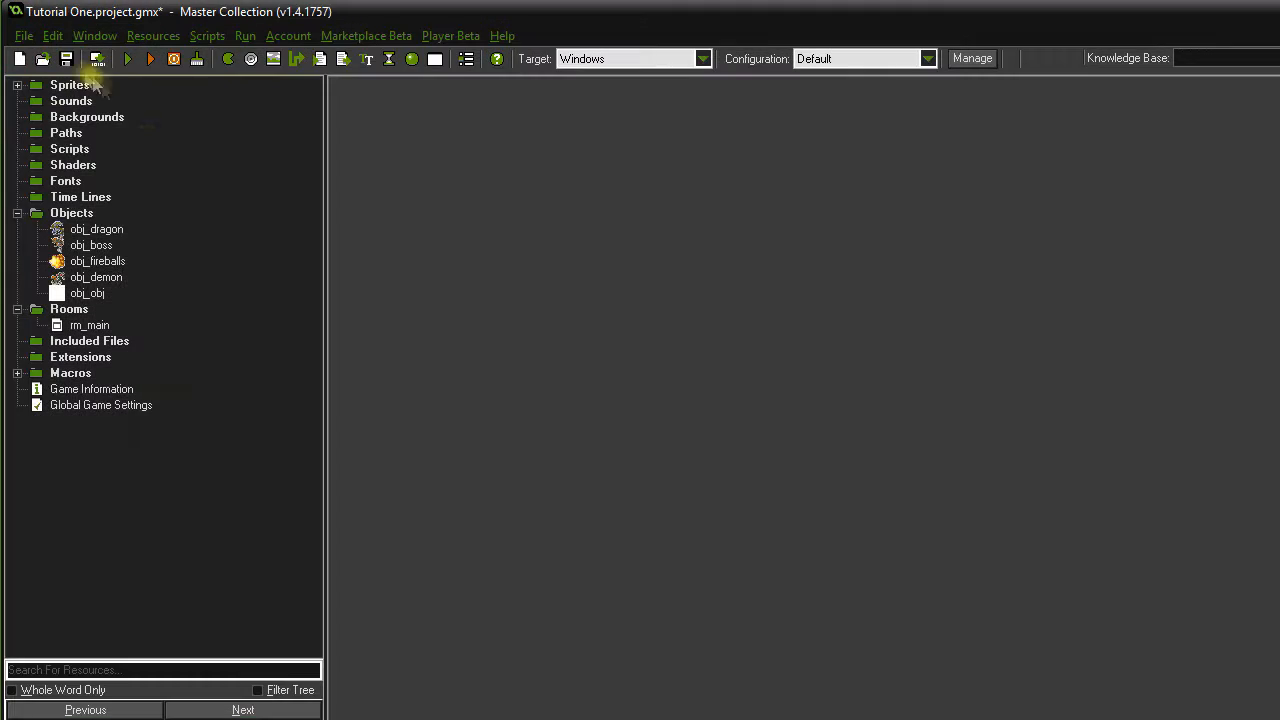
left_click(90, 293)
double_click(97, 294)
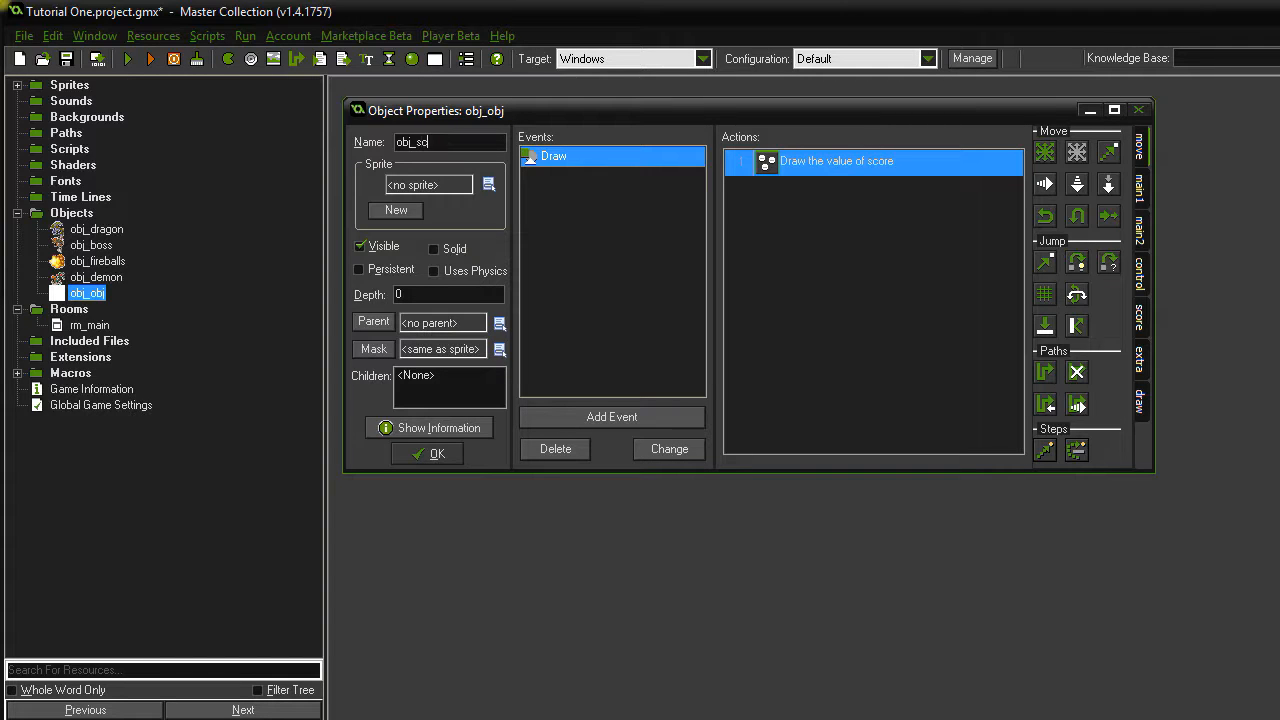
Rename the object to obj_score and launch the game.
left_click(430, 455)
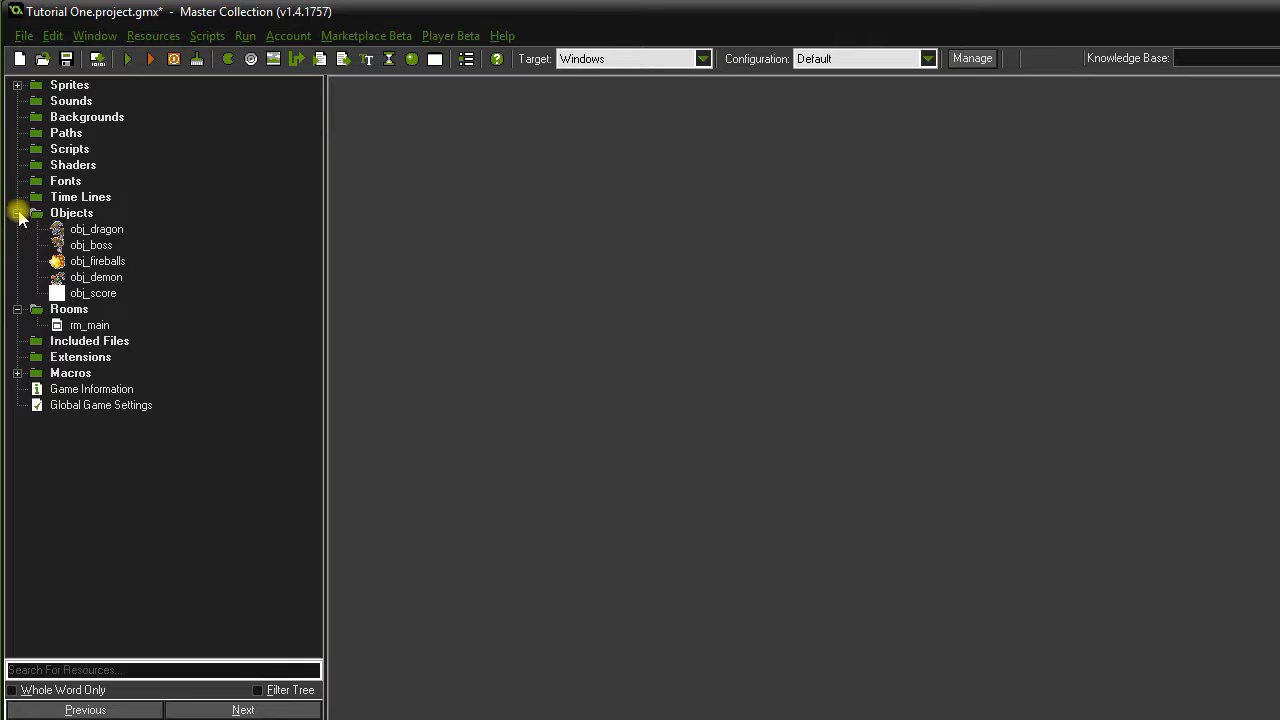
left_click(18, 214)
left_click(124, 60)
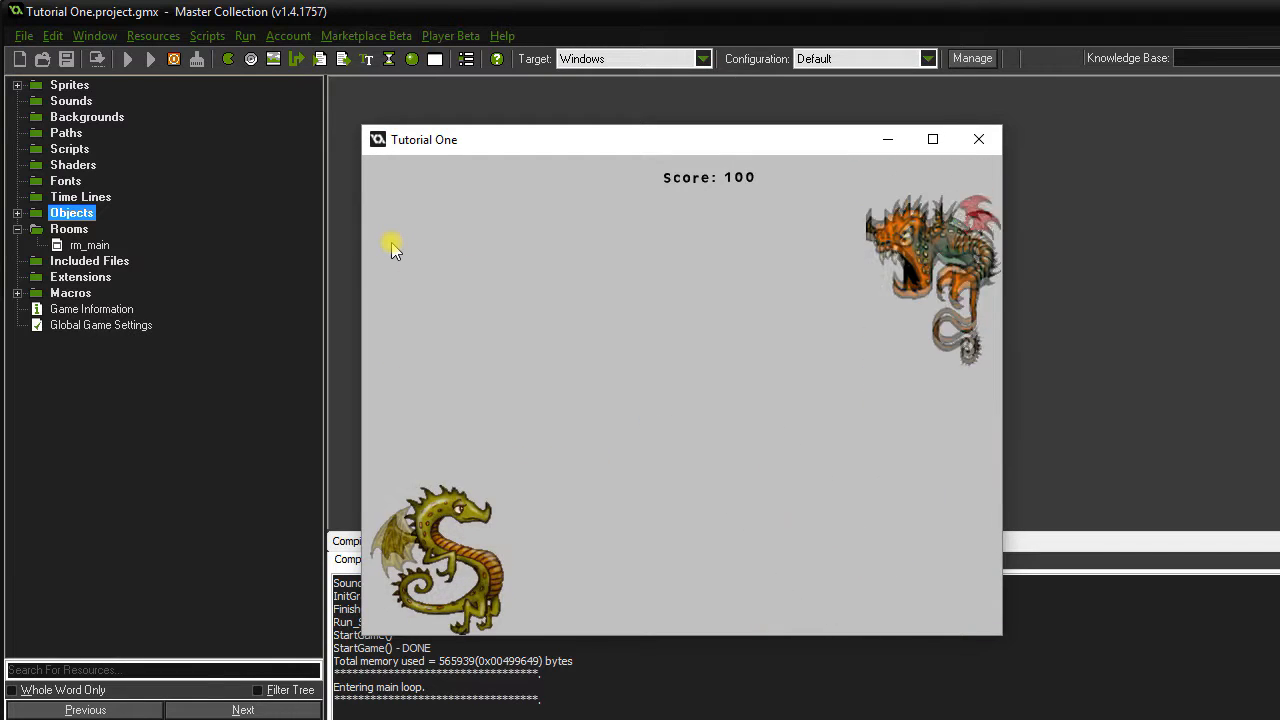
Play by moving the dragon up and down and firing until the score reaches 500, then close.
key("Down")
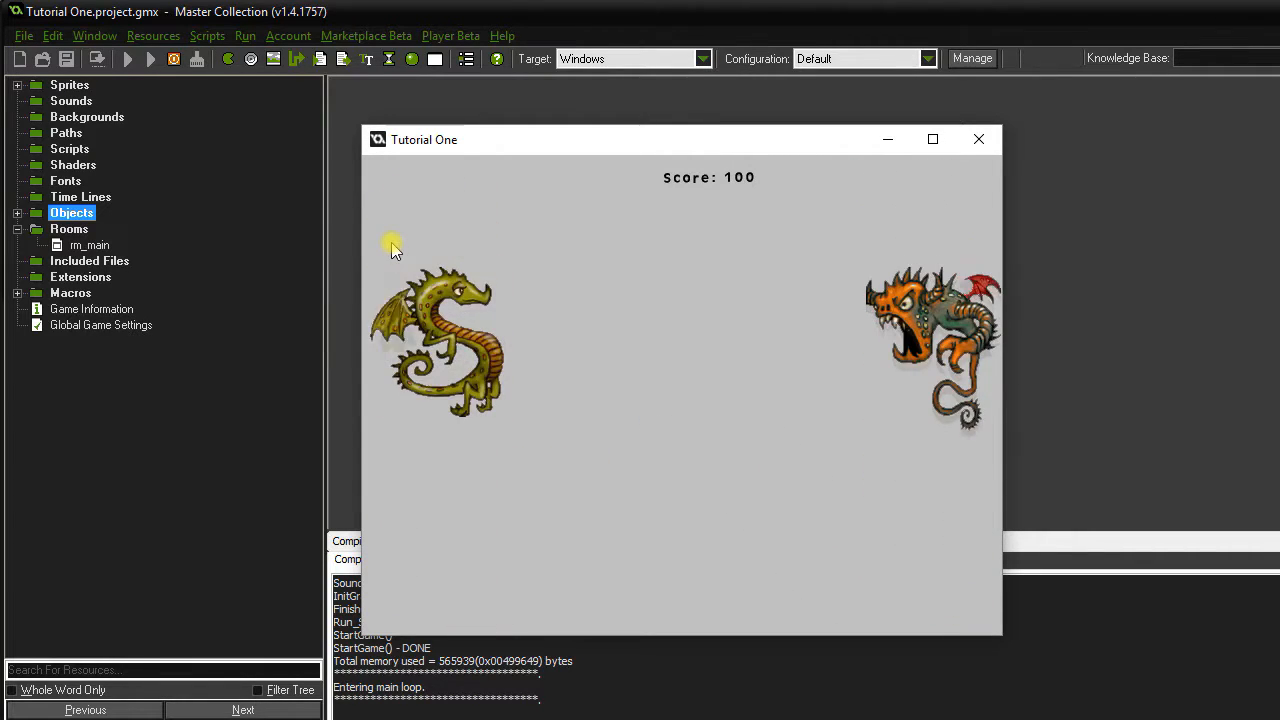
key("Down")
key("Up")
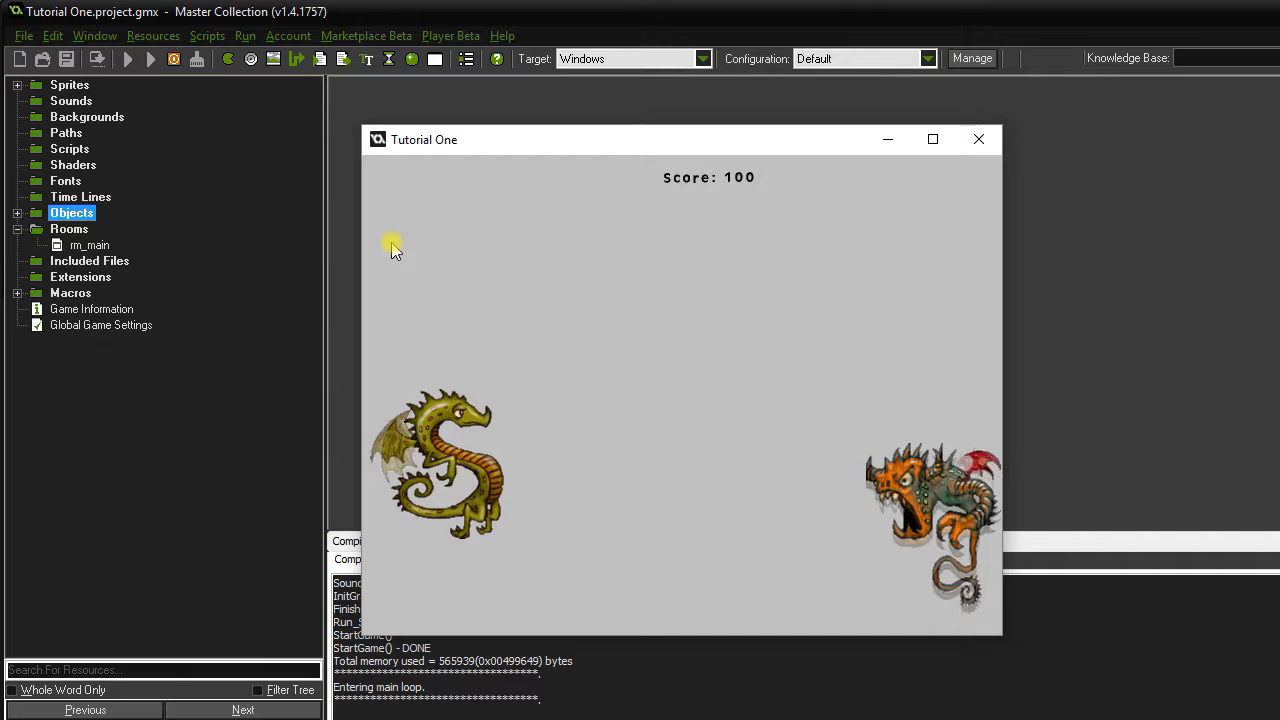
key("Up")
key("Up")
key("Down")
key("Up")
key("Down")
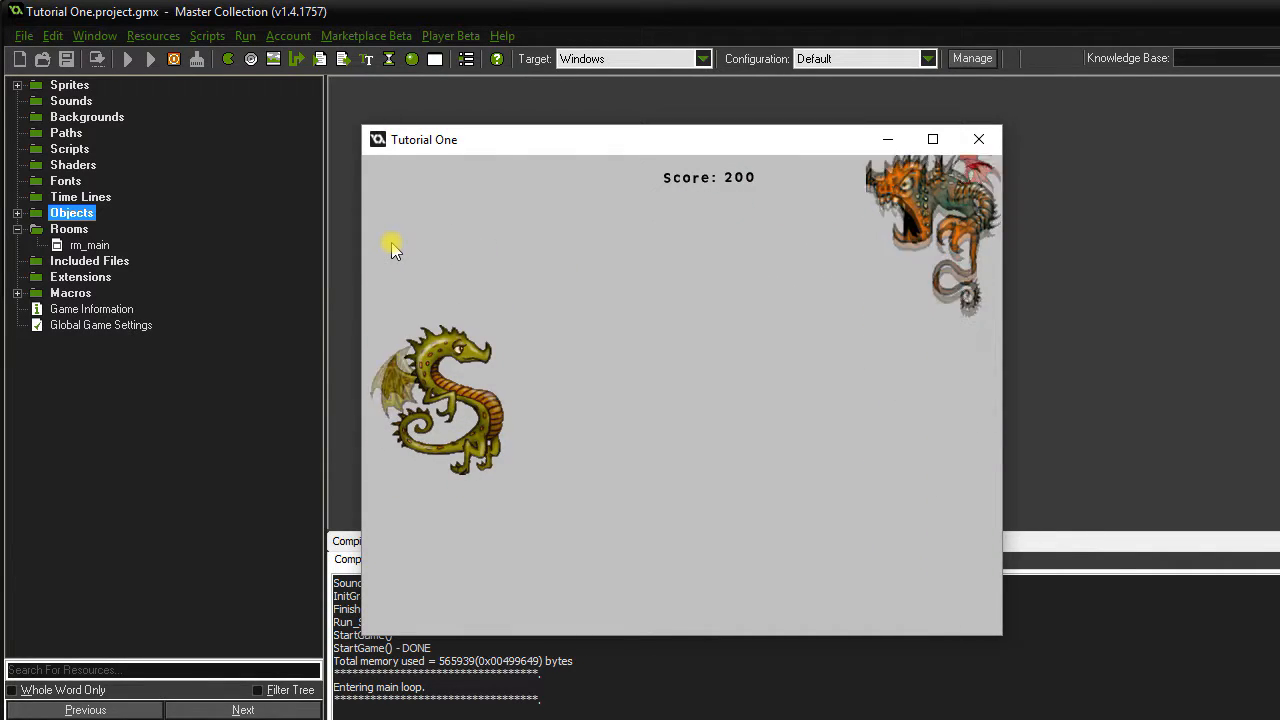
key("Down")
key("Up")
key("Down")
key("Up")
key("Down")
key("Up")
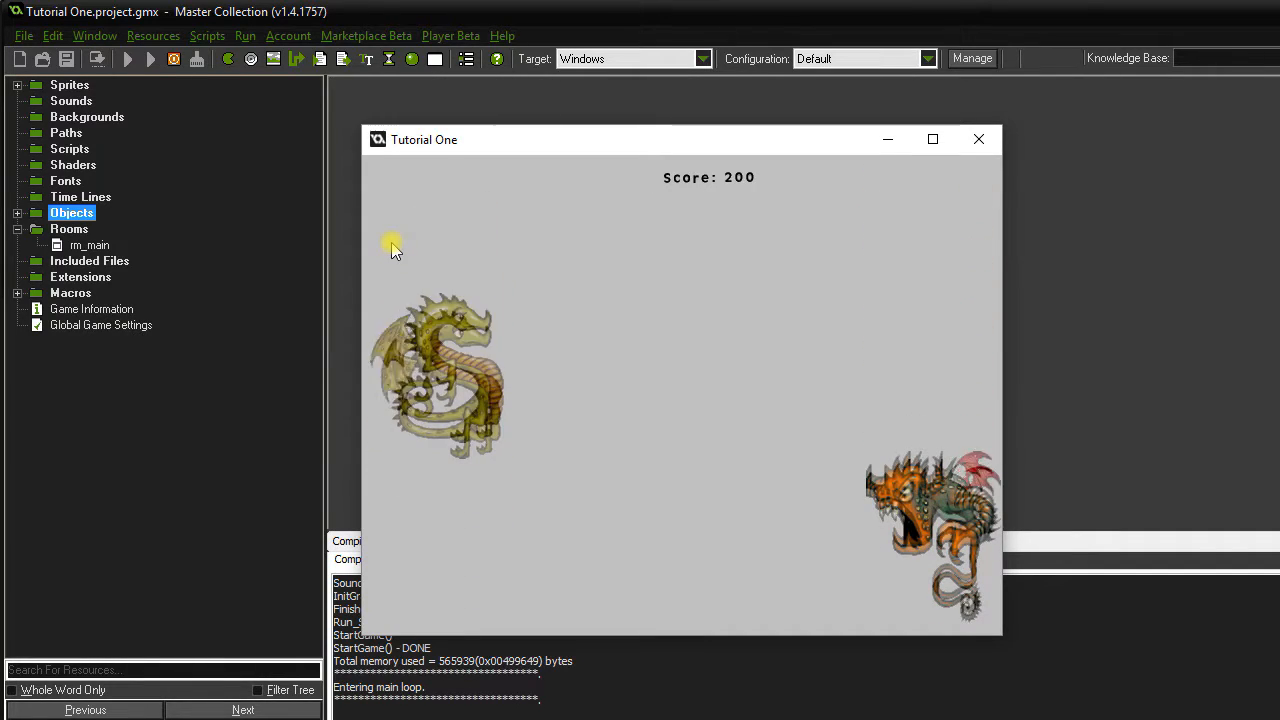
key("Down")
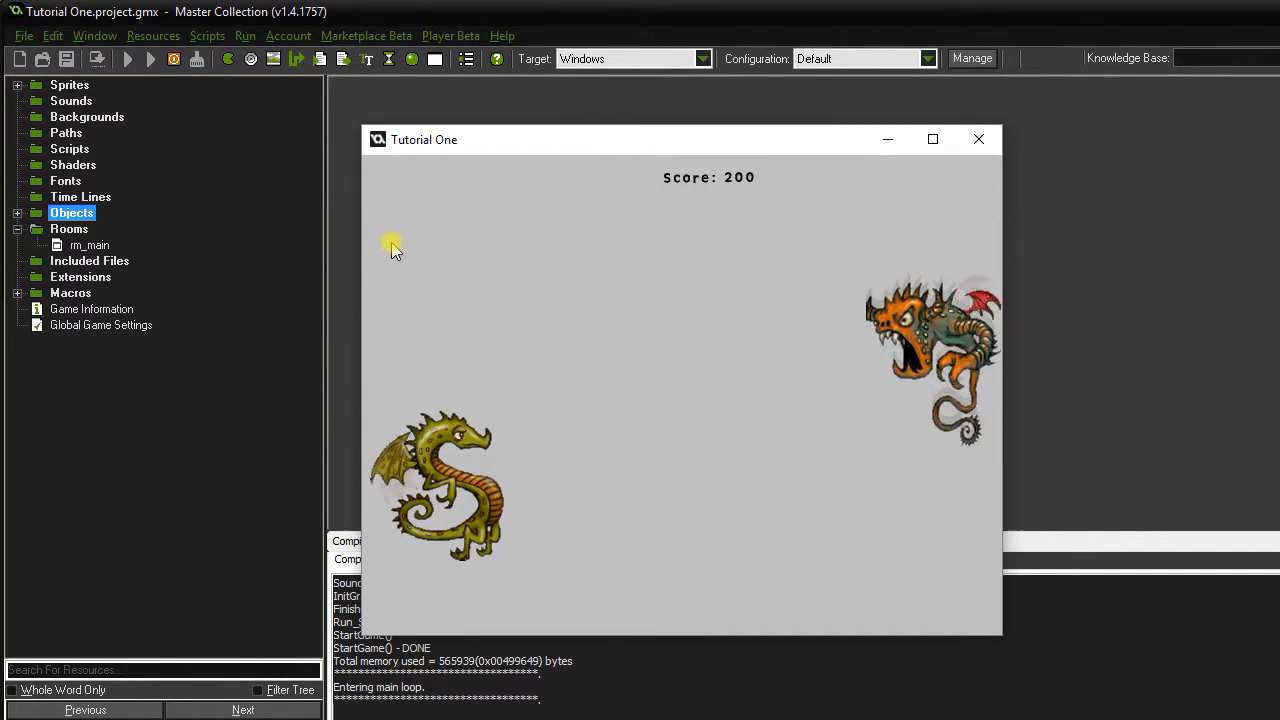
key("Down")
key("Up")
key("Down")
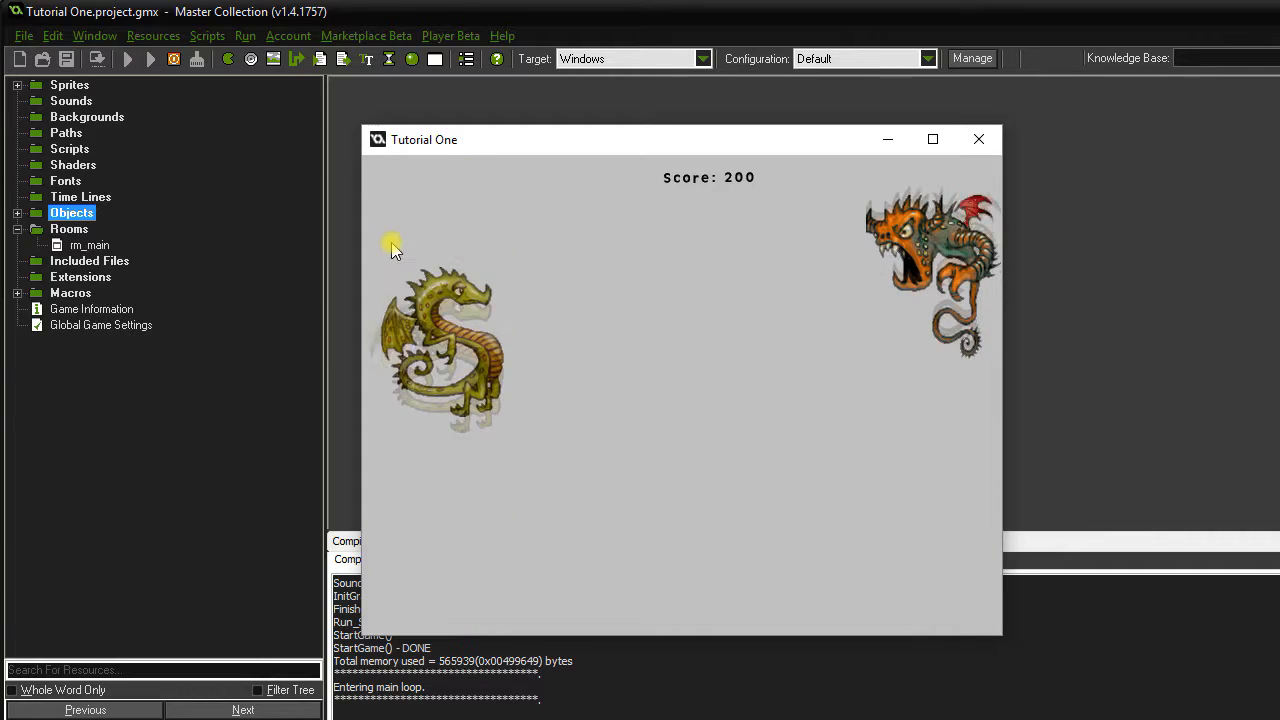
key("Up")
key("space")
key("Down")
key("space")
key("Up")
key("Down")
key("Up")
key("Down")
key("Up")
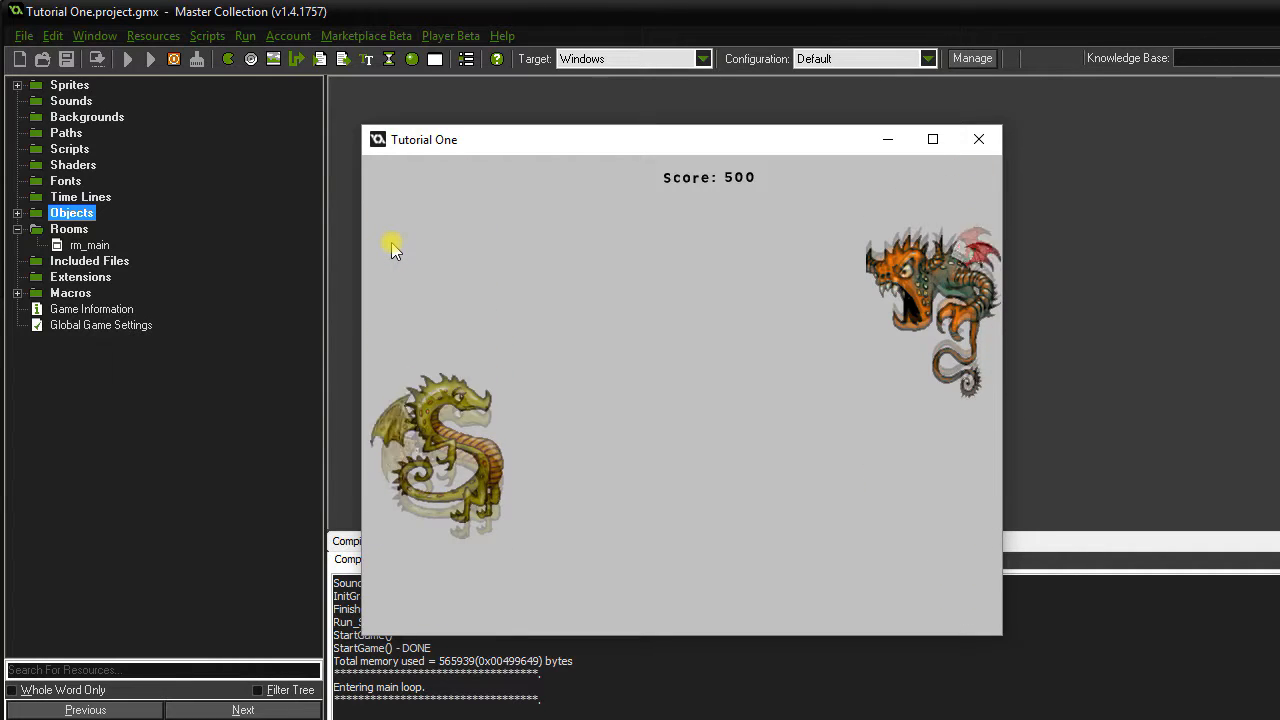
key("Down")
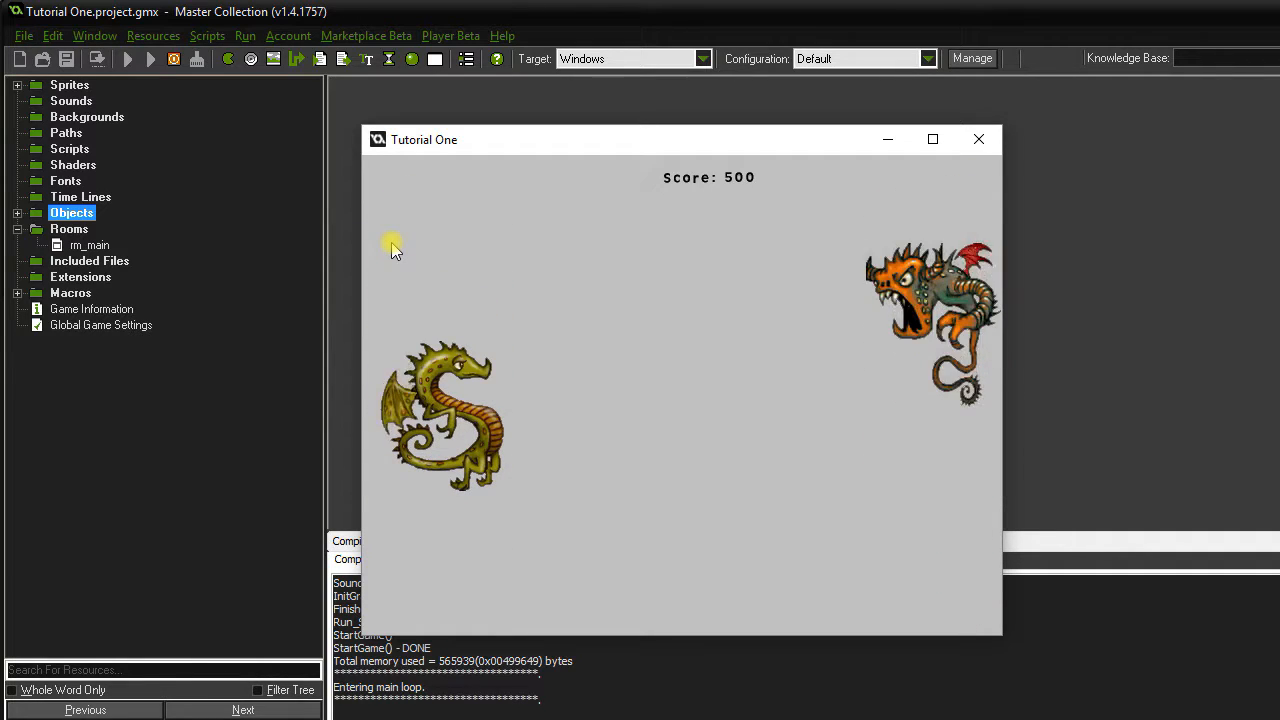
key("Down")
key("Up")
key("Down")
key("Up")
key("Down")
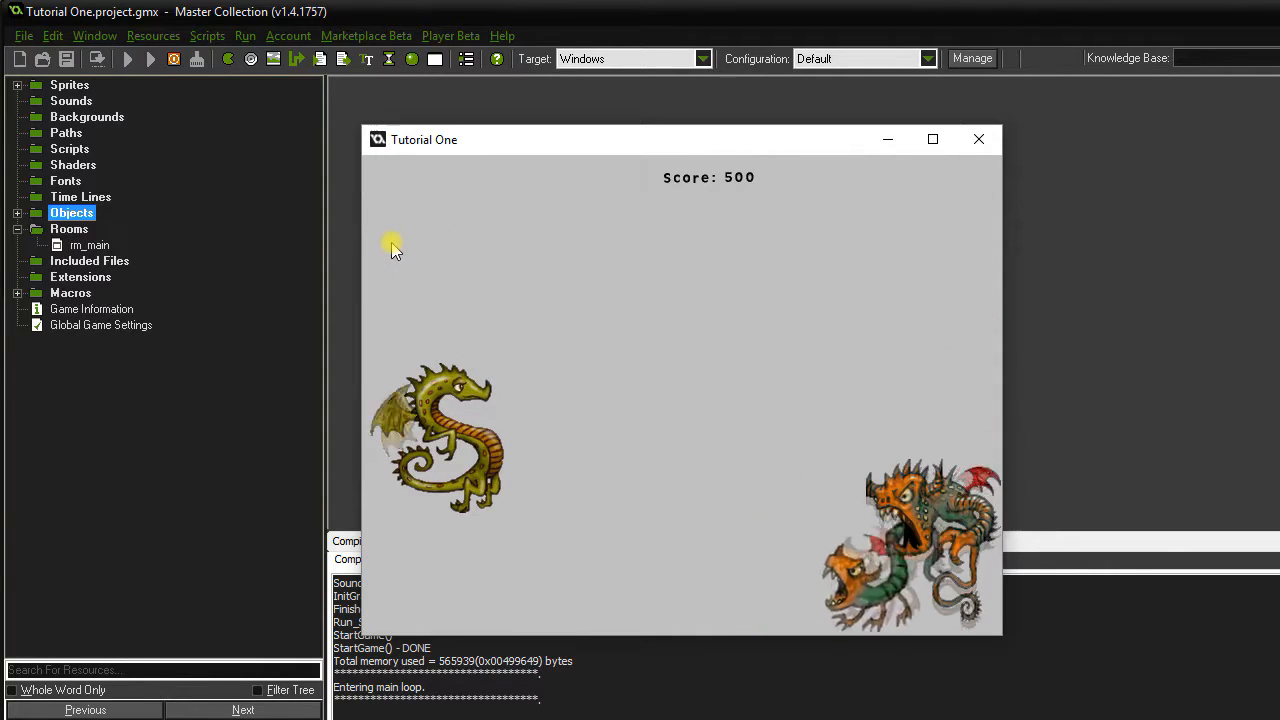
key("Up")
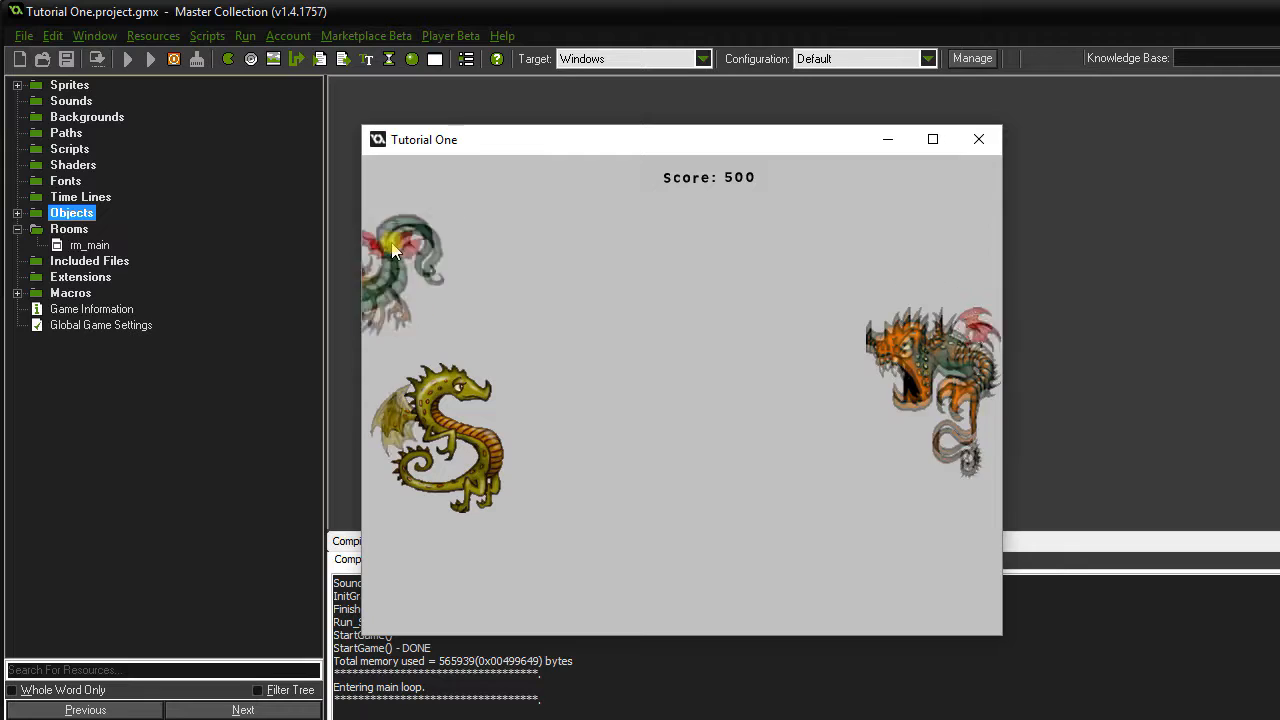
key("Down")
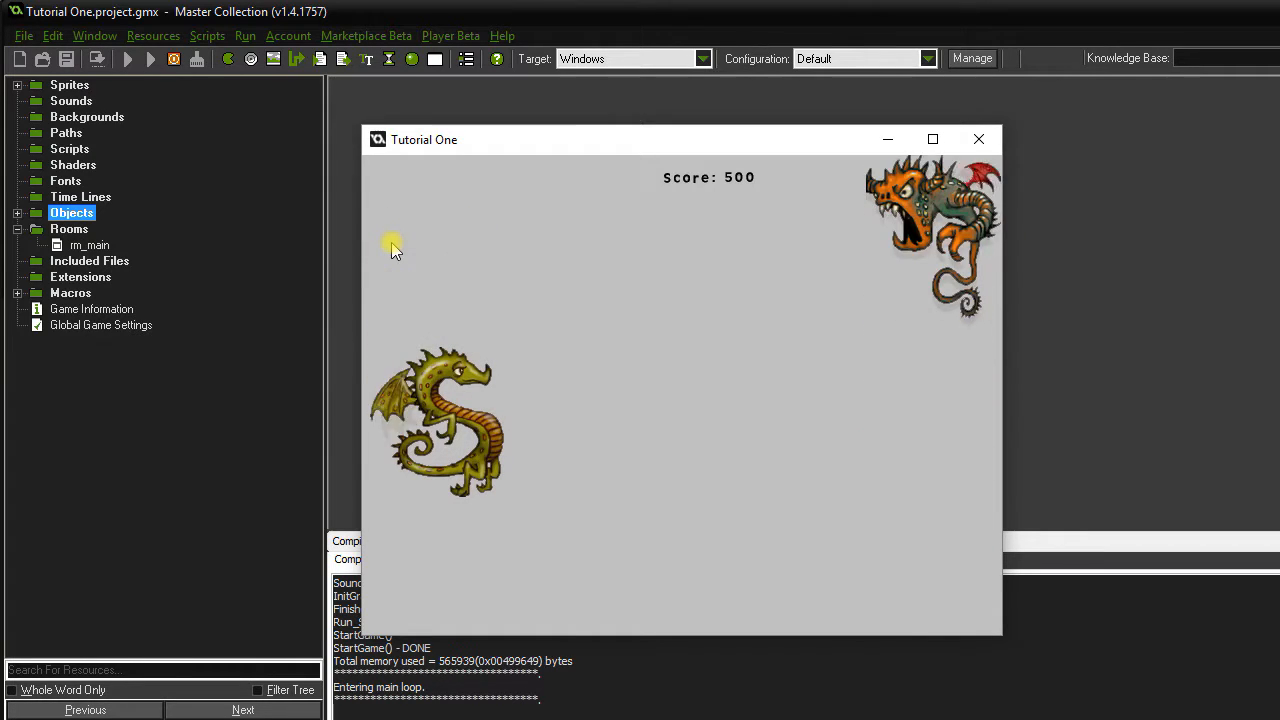
left_click(979, 139)
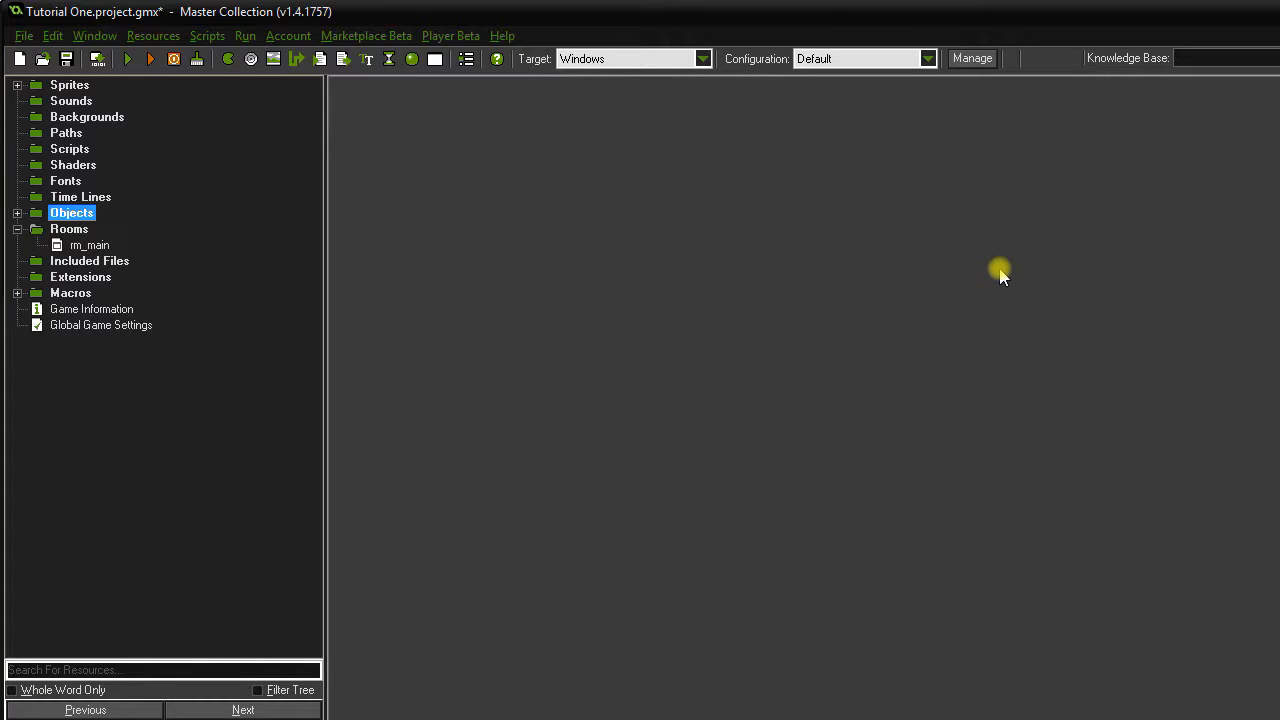
Create sprite spr_baby from the two-frame Baby_strip2 image, 53 wide.
double_click(67, 86)
right_click(67, 88)
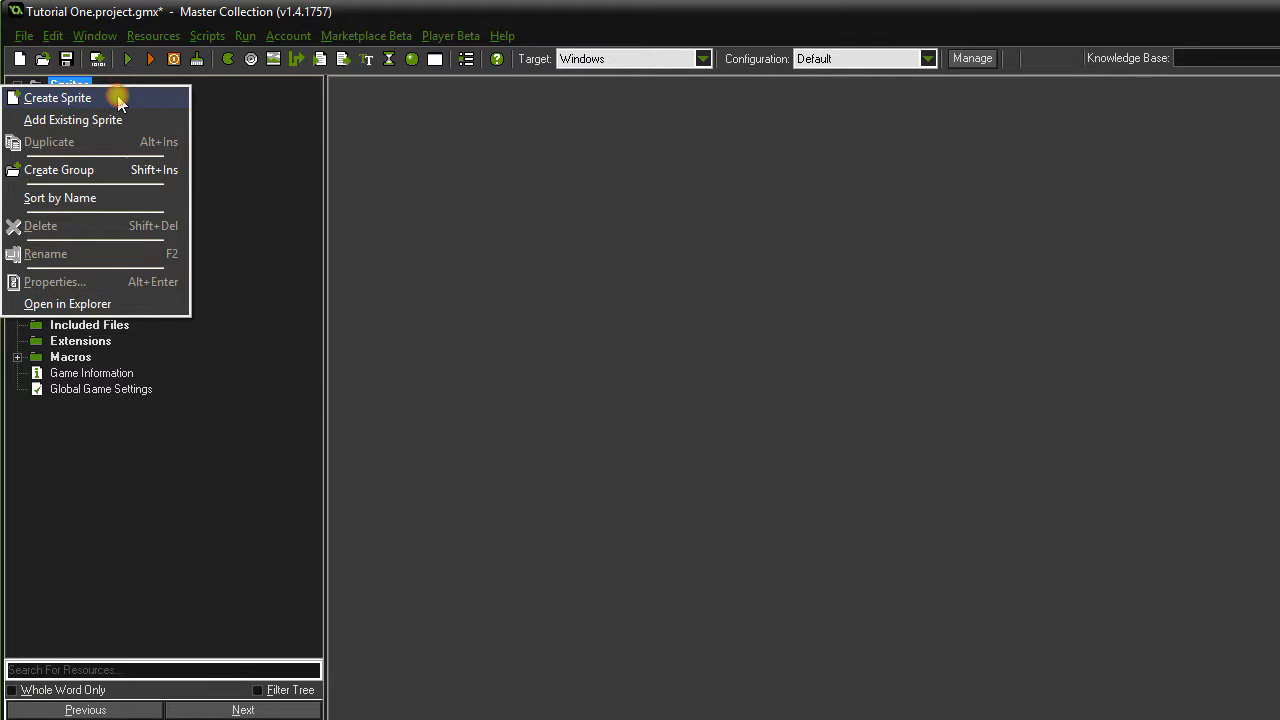
left_click(119, 100)
type("spr_baby")
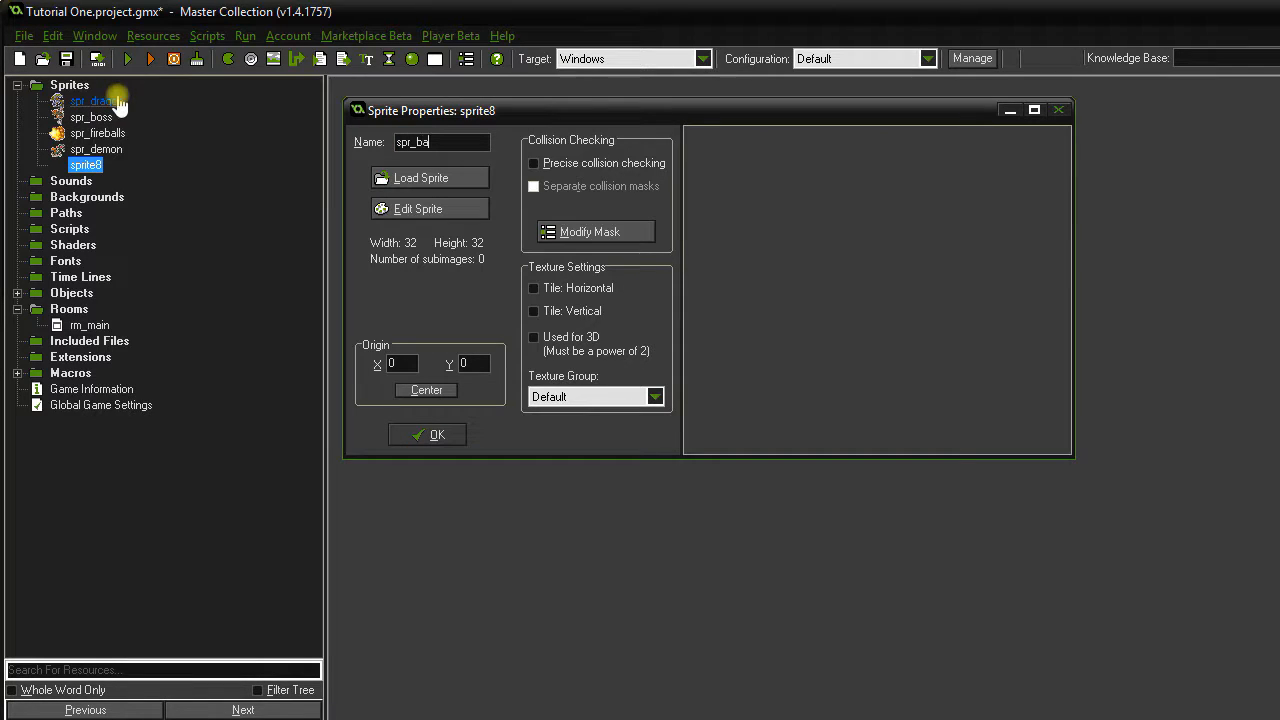
left_click(408, 181)
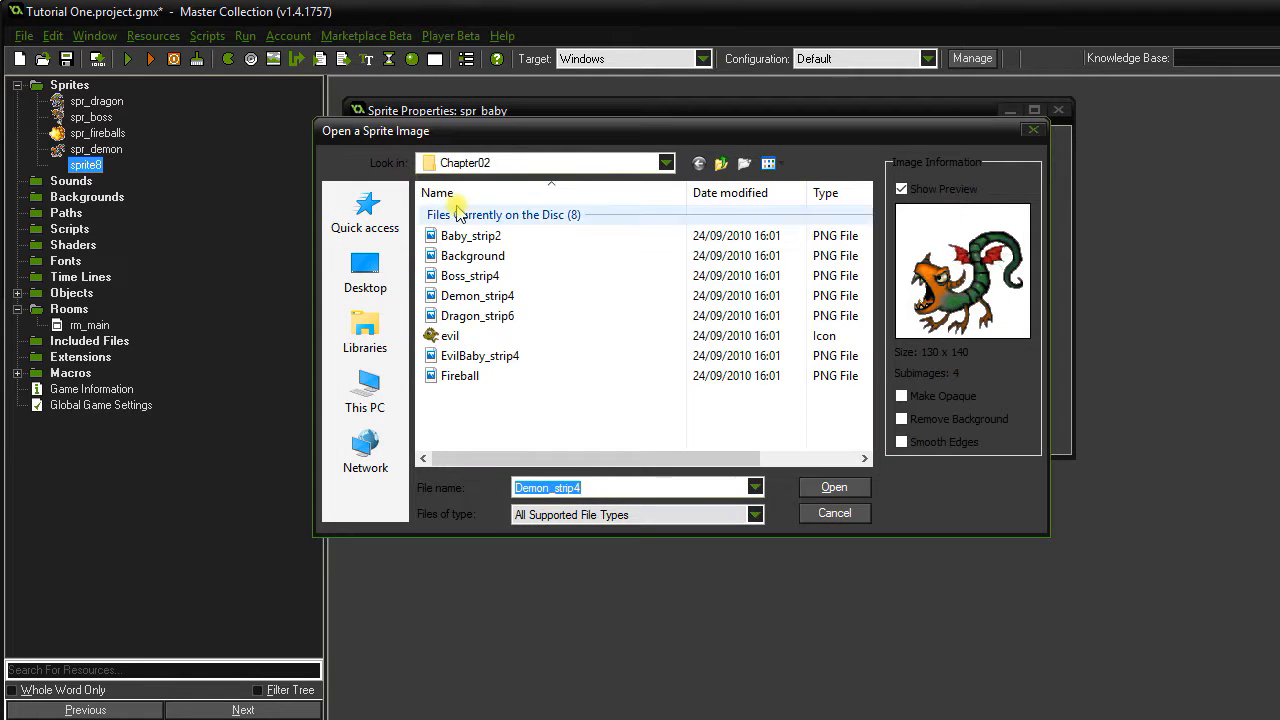
left_click(472, 238)
double_click(475, 239)
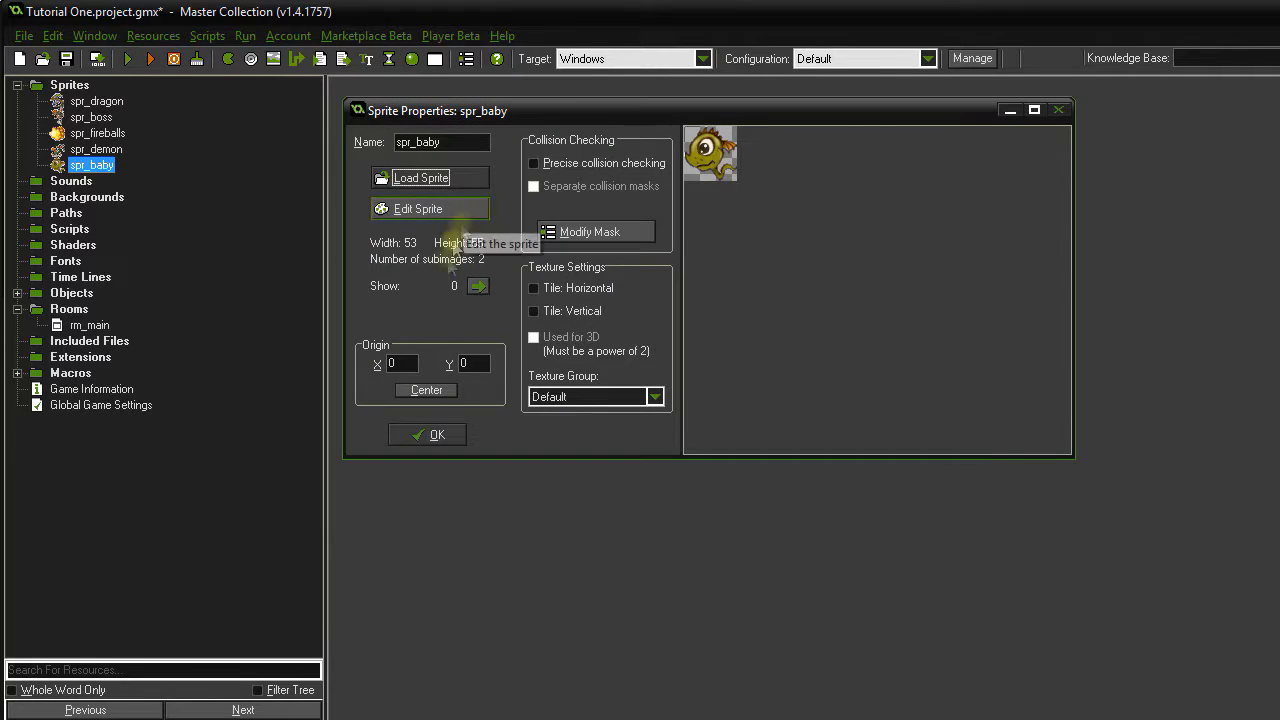
left_click(432, 434)
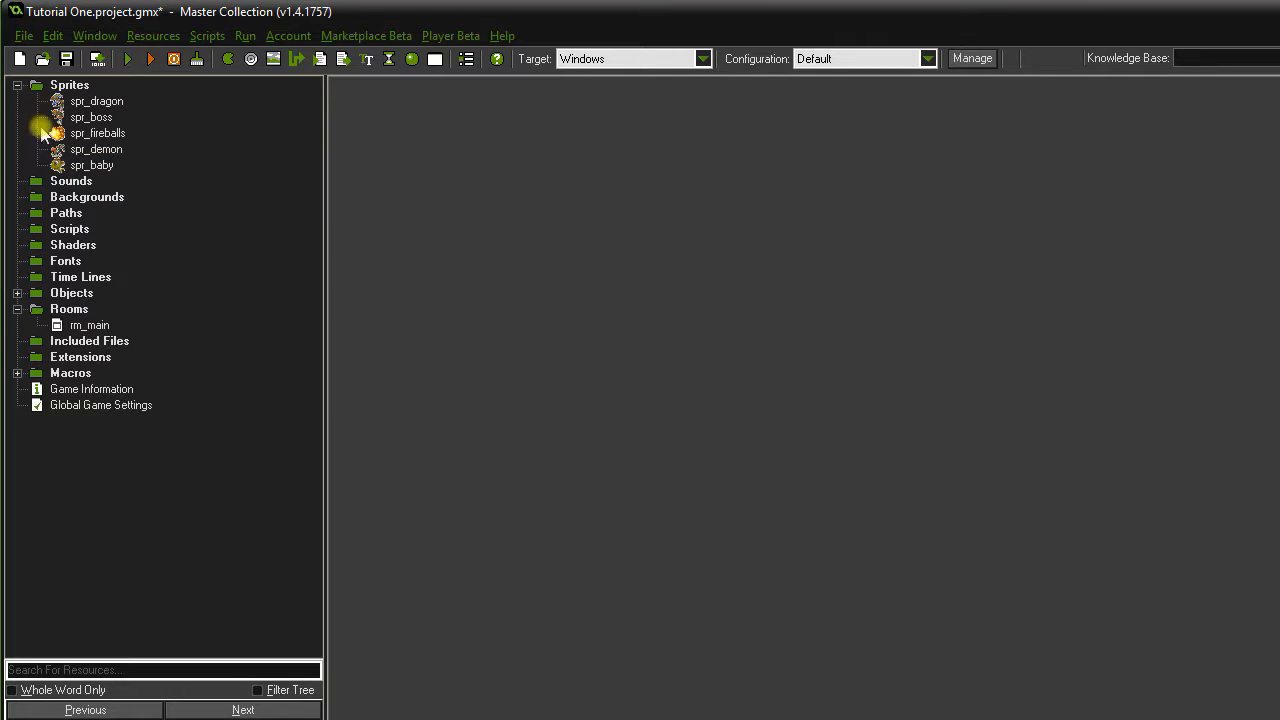
Duplicate obj_demon as obj_baby with the spr_baby sprite, keeping its starting movement settings.
left_click(17, 85)
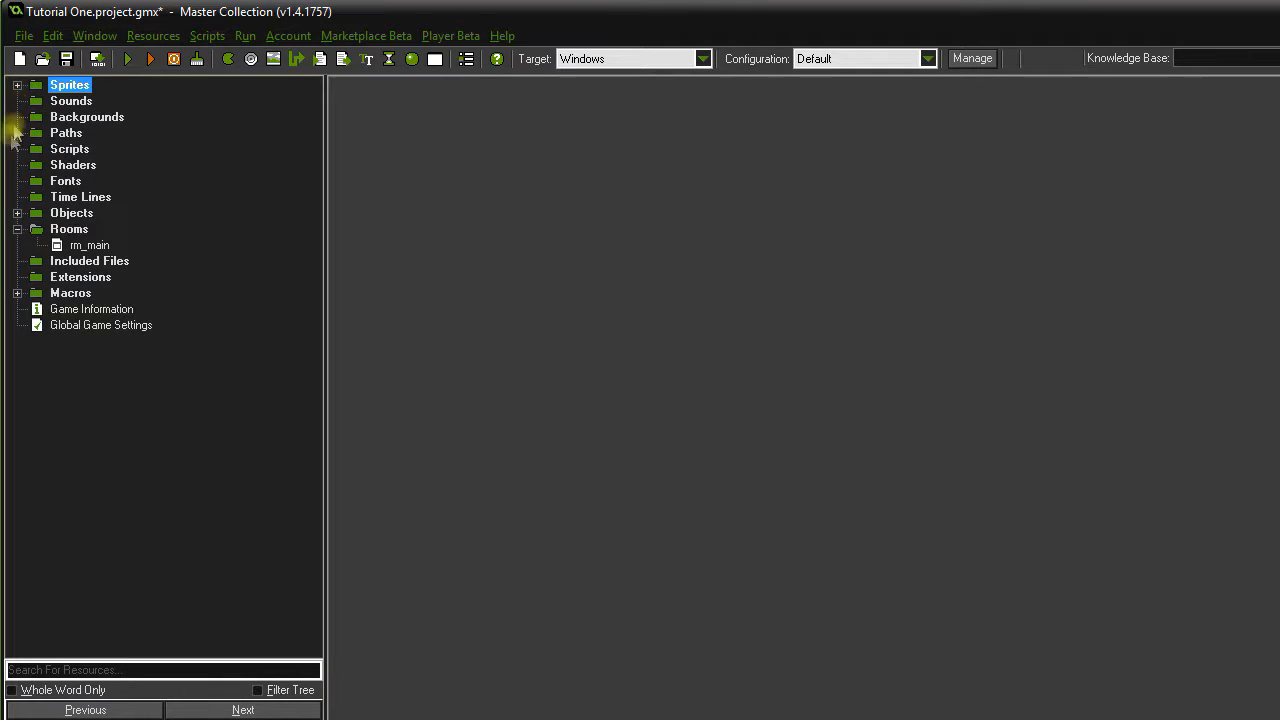
left_click(18, 214)
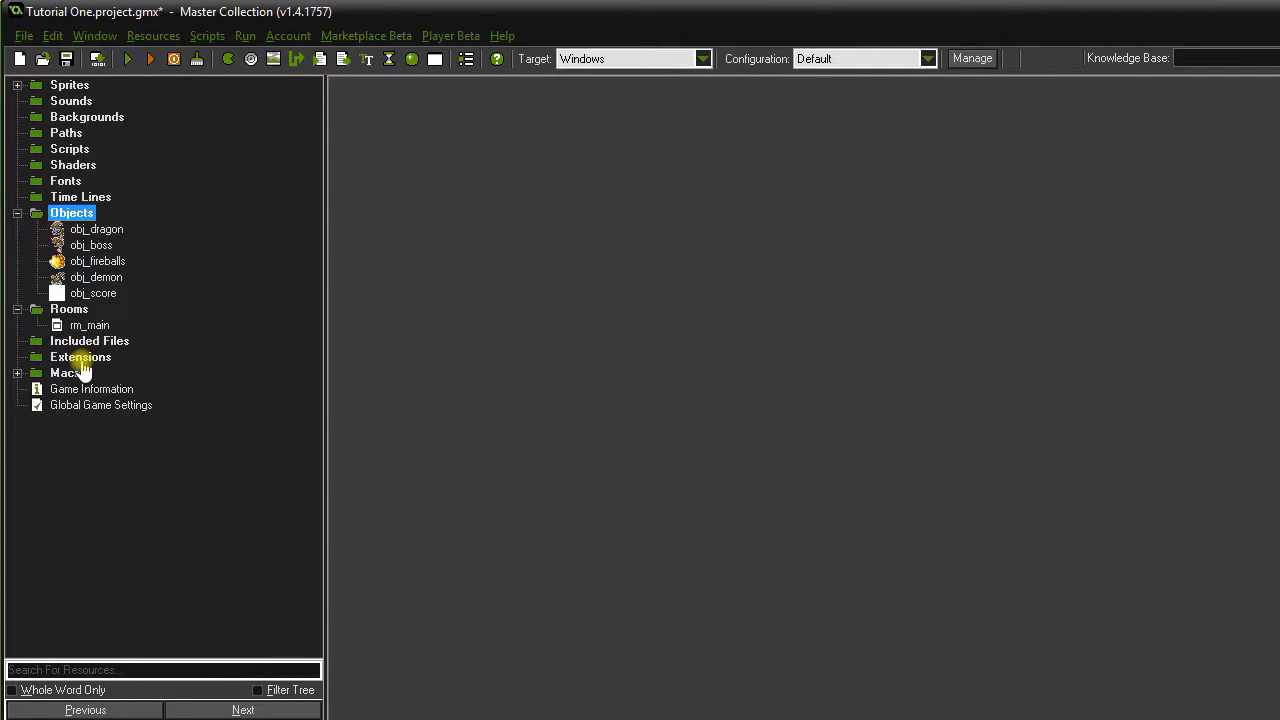
right_click(113, 282)
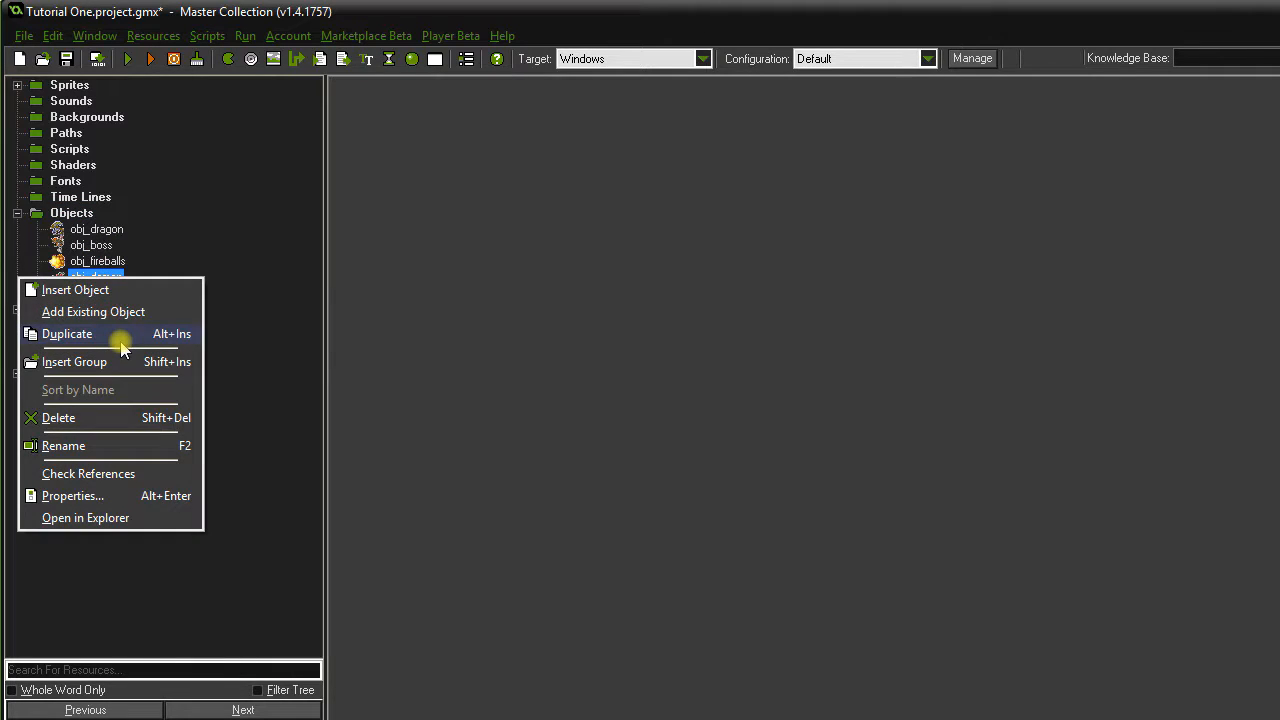
left_click(121, 336)
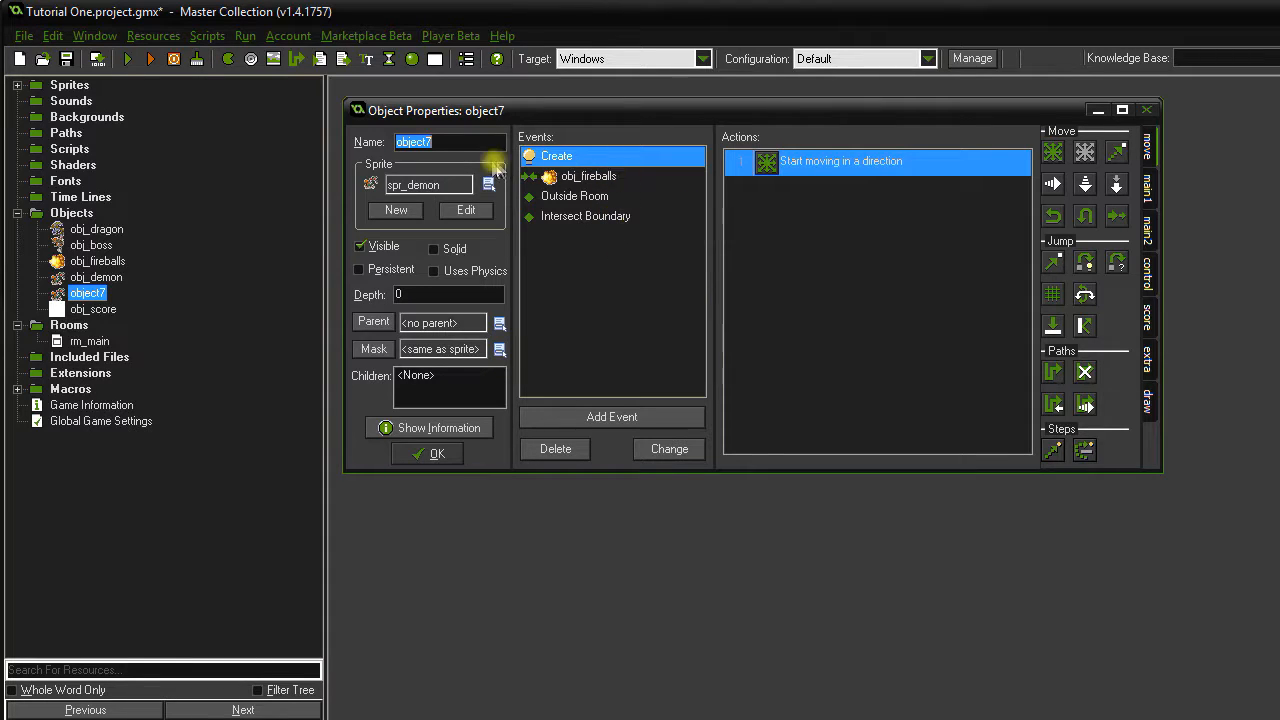
type("obj_baby")
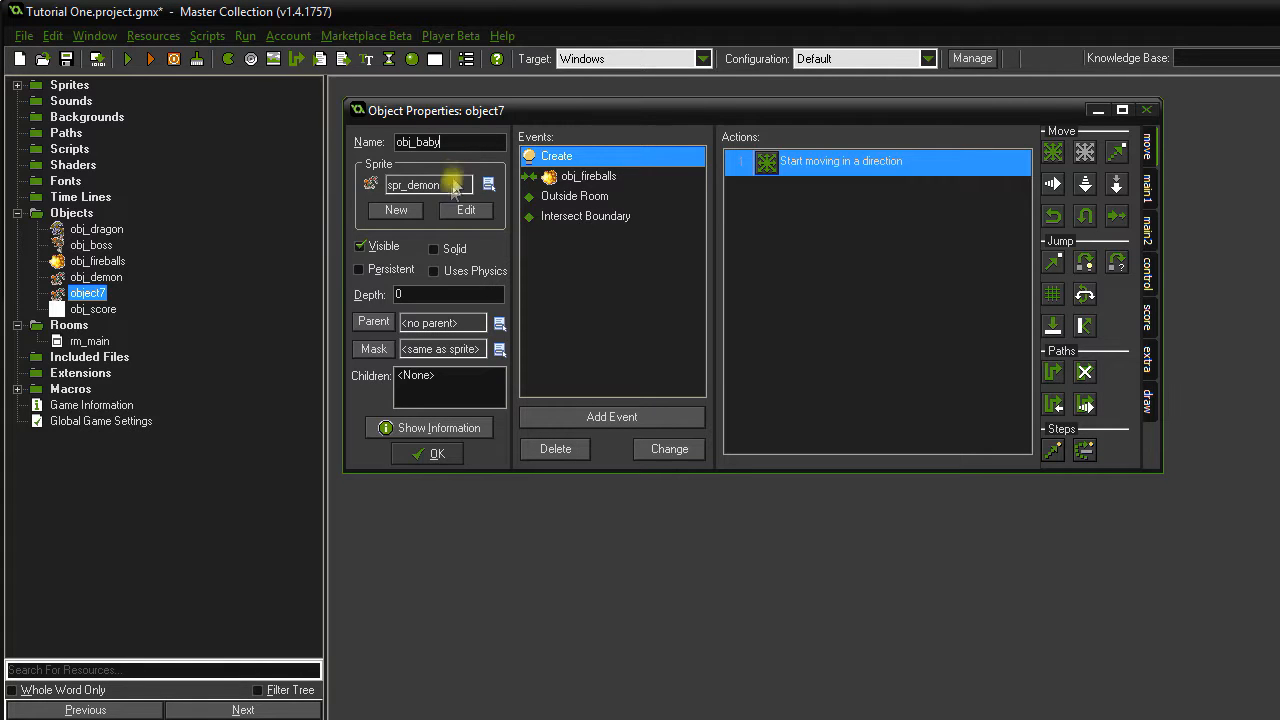
left_click(455, 187)
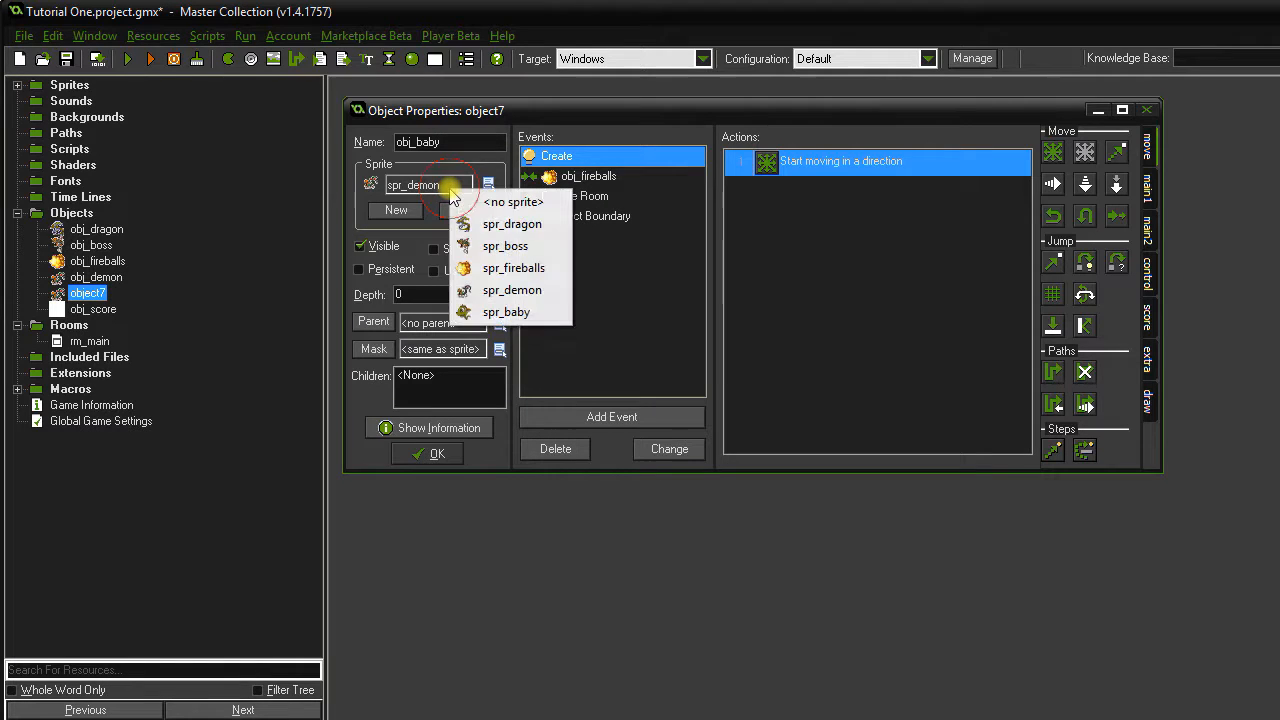
left_click(528, 311)
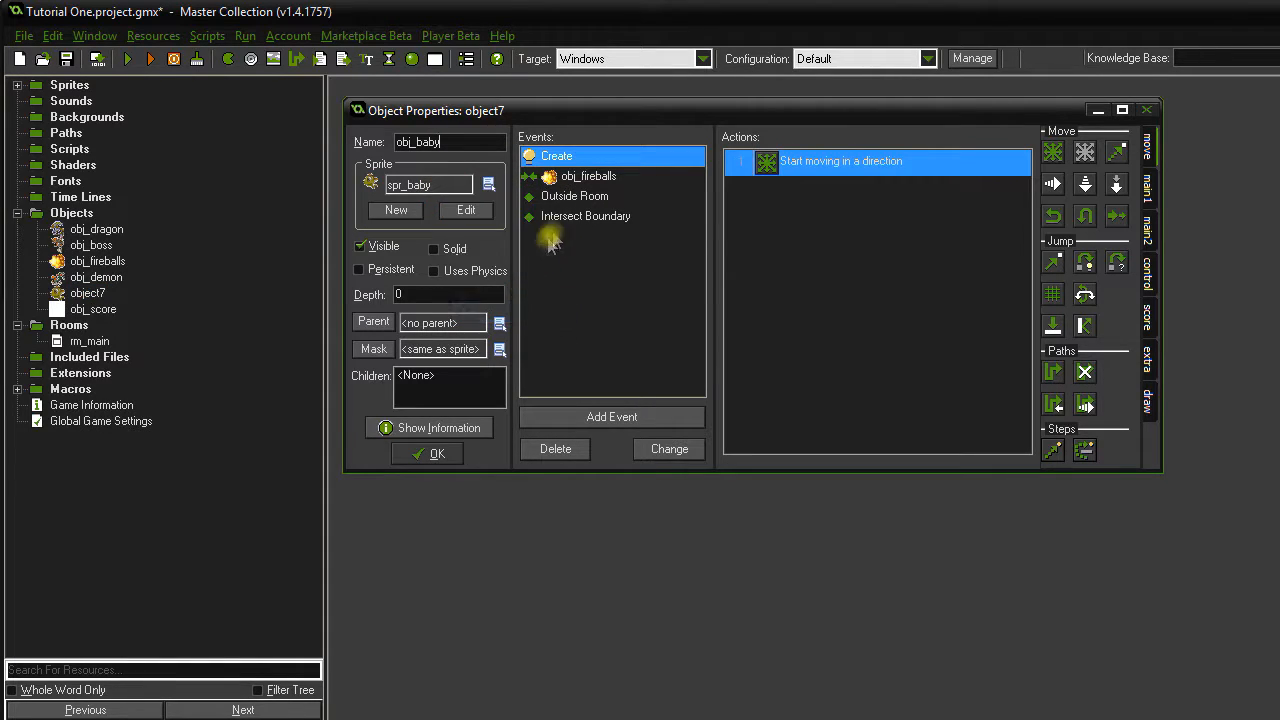
double_click(786, 163)
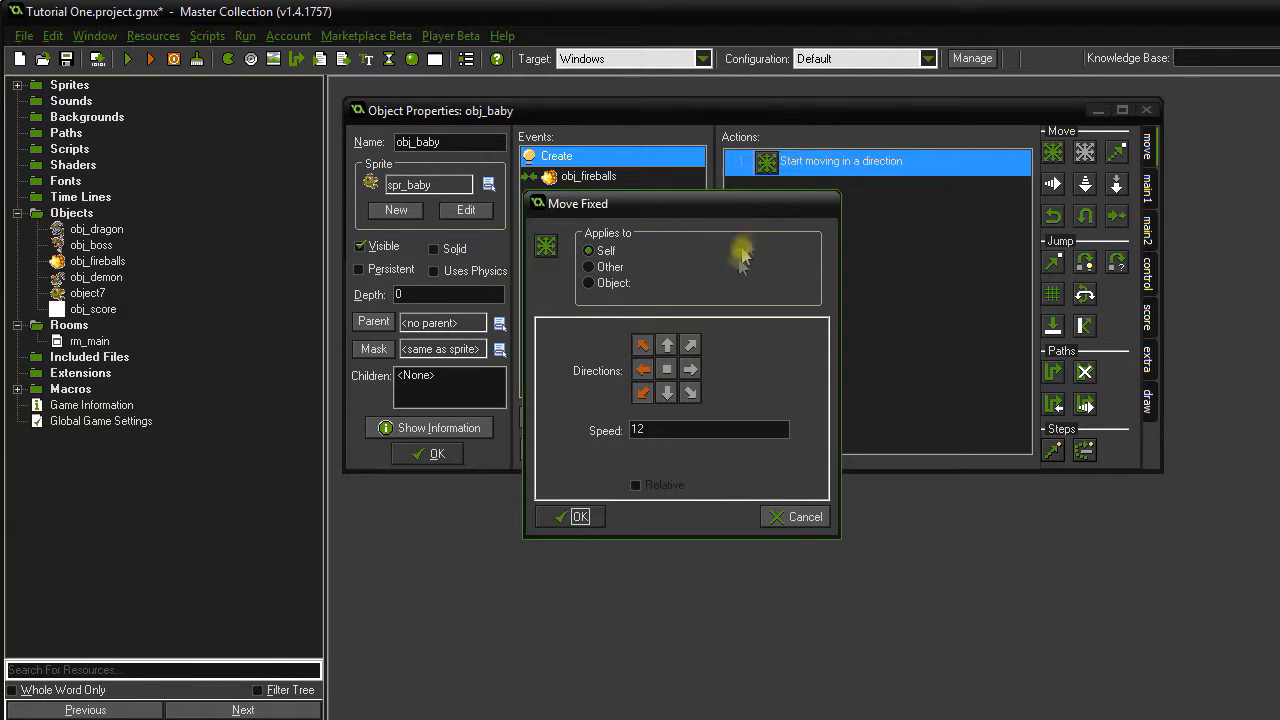
left_click(588, 514)
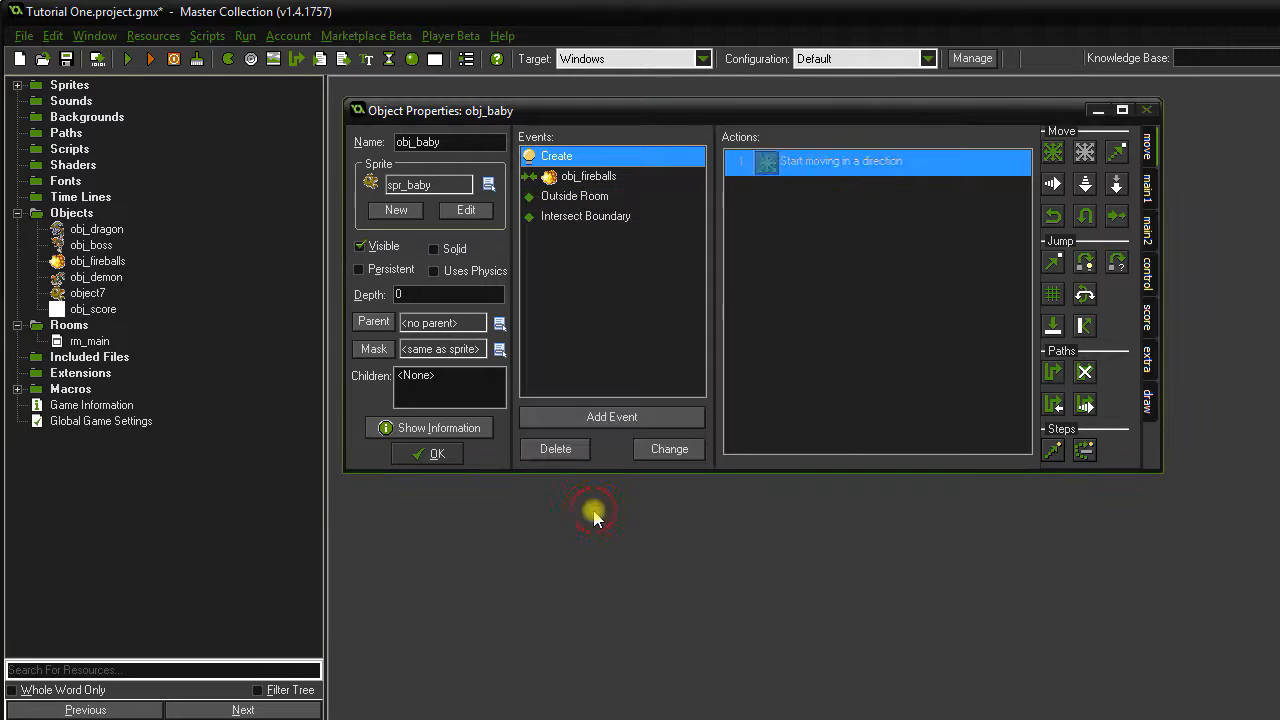
Set obj_baby's fireball collision score change to -500, review its other events, and save.
left_click(608, 180)
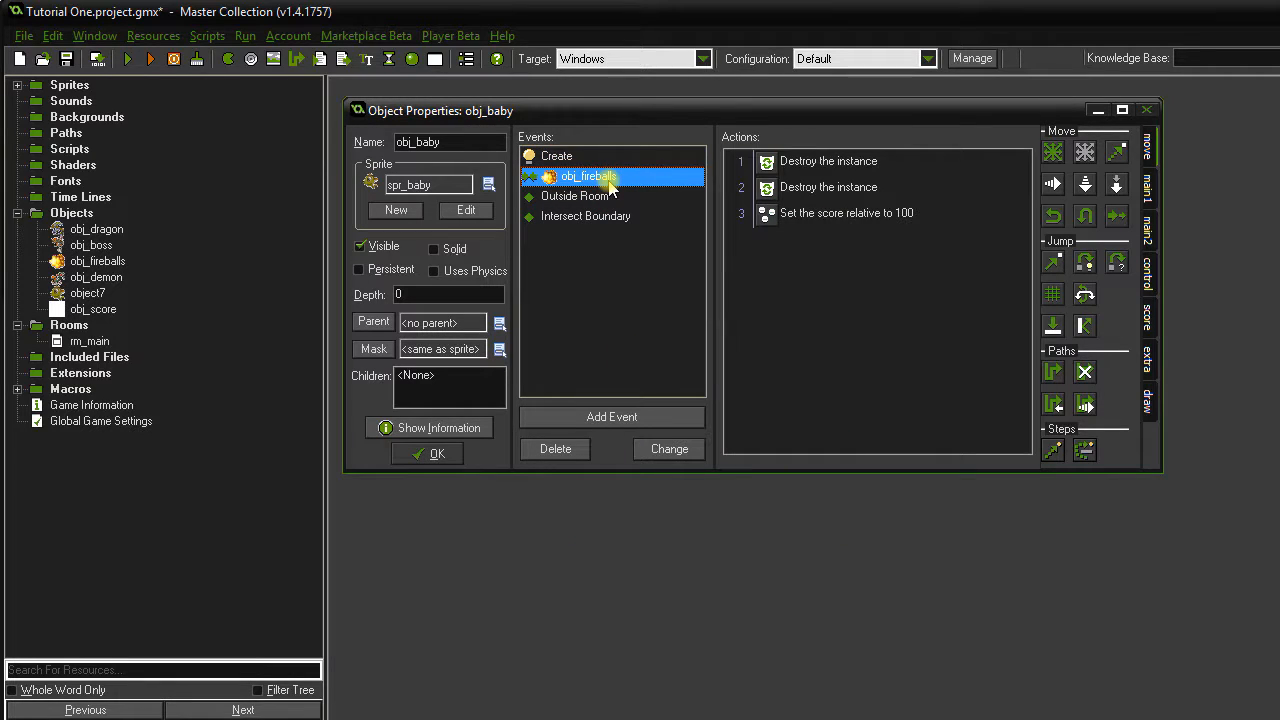
double_click(803, 222)
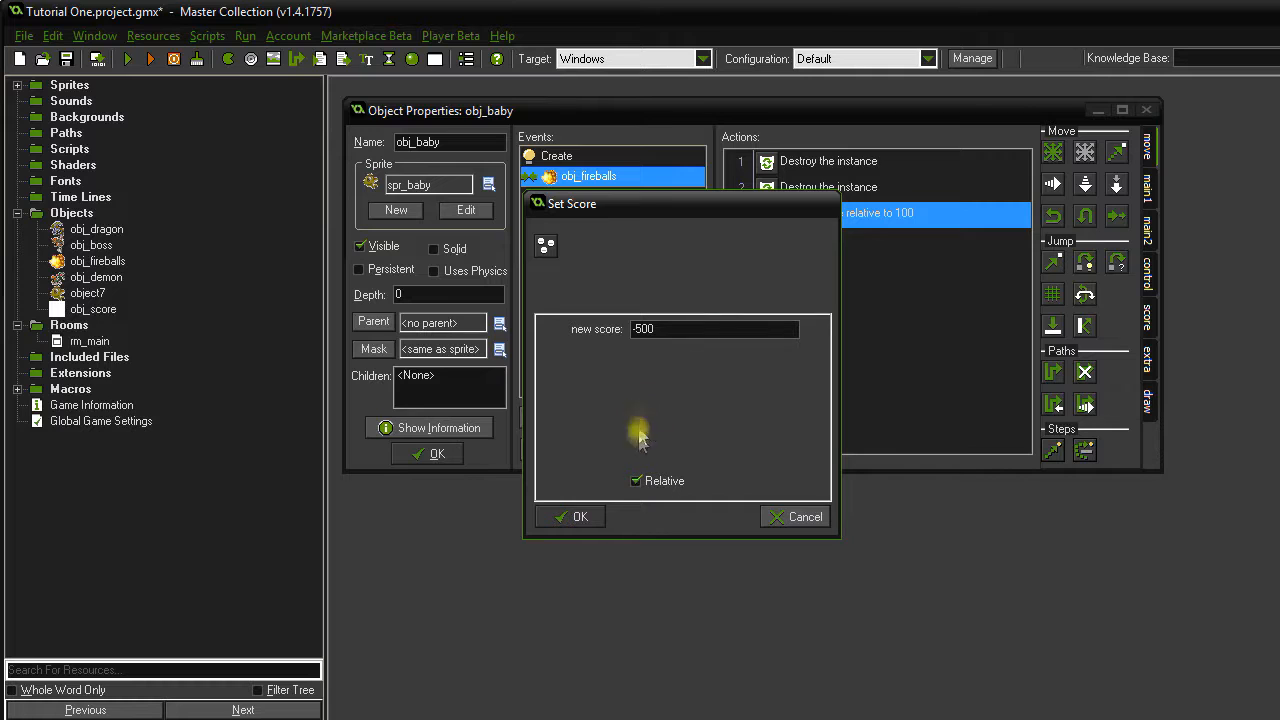
left_click(596, 515)
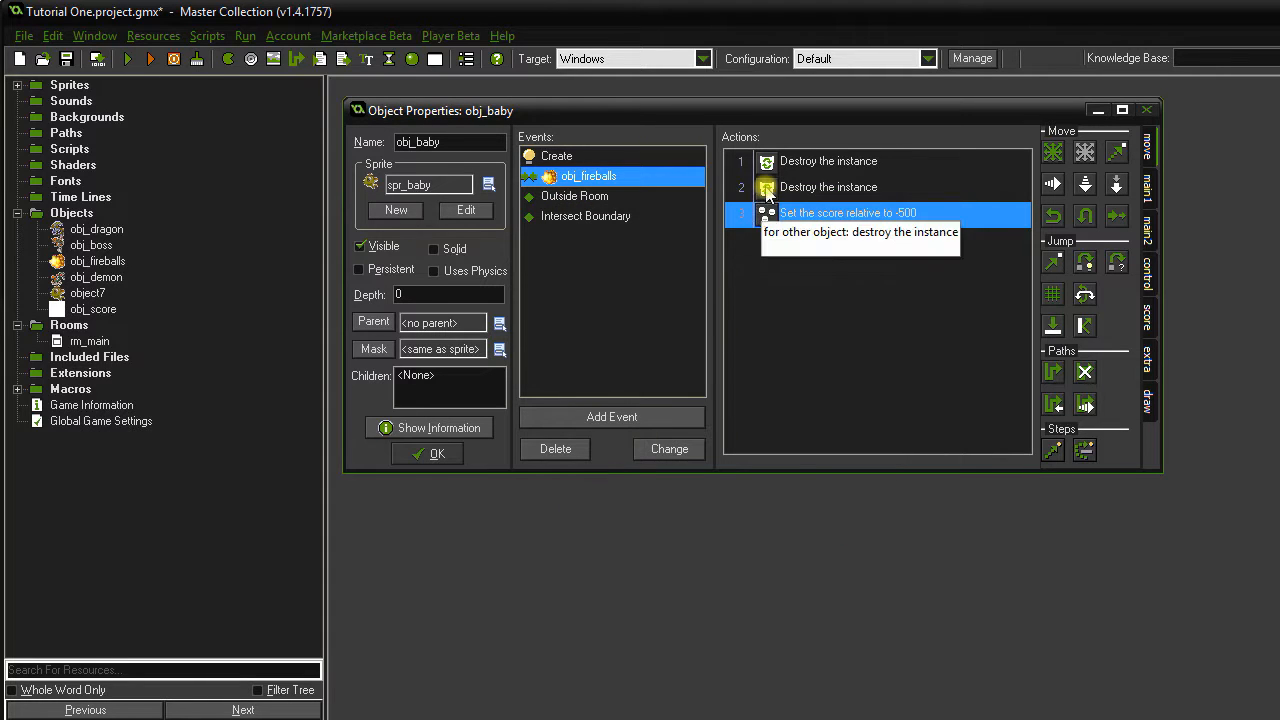
left_click(606, 197)
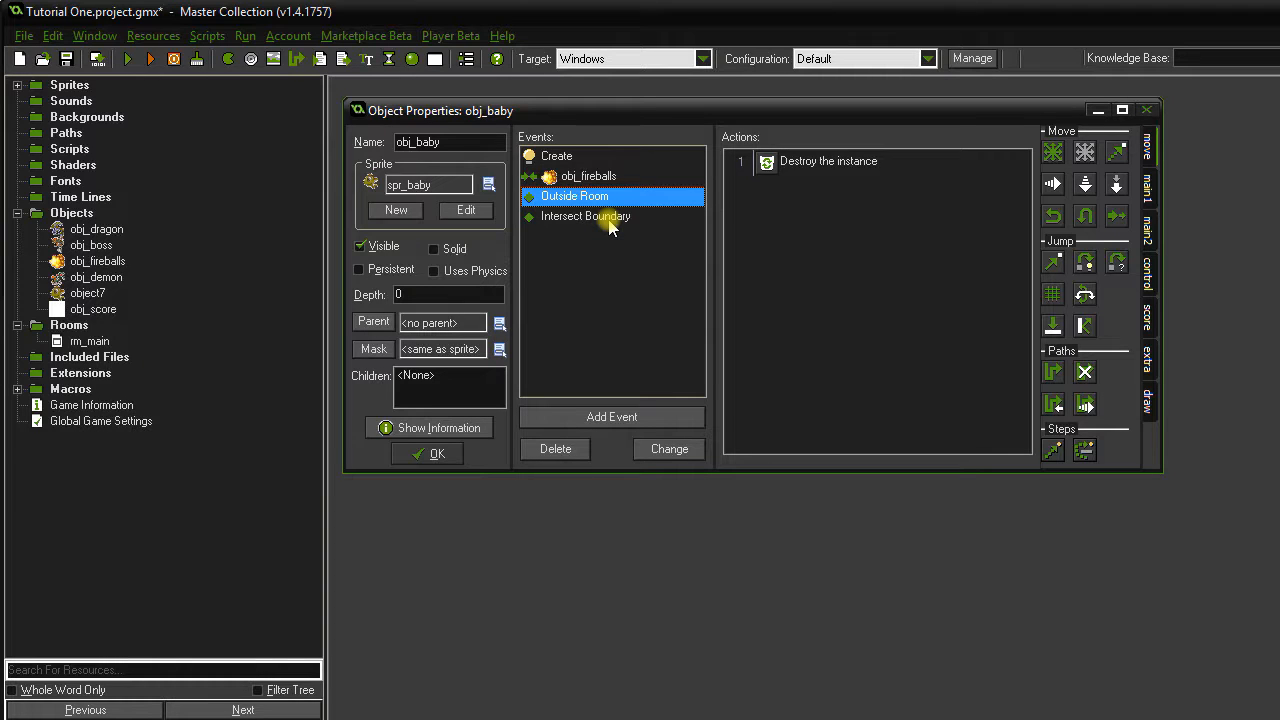
left_click(610, 218)
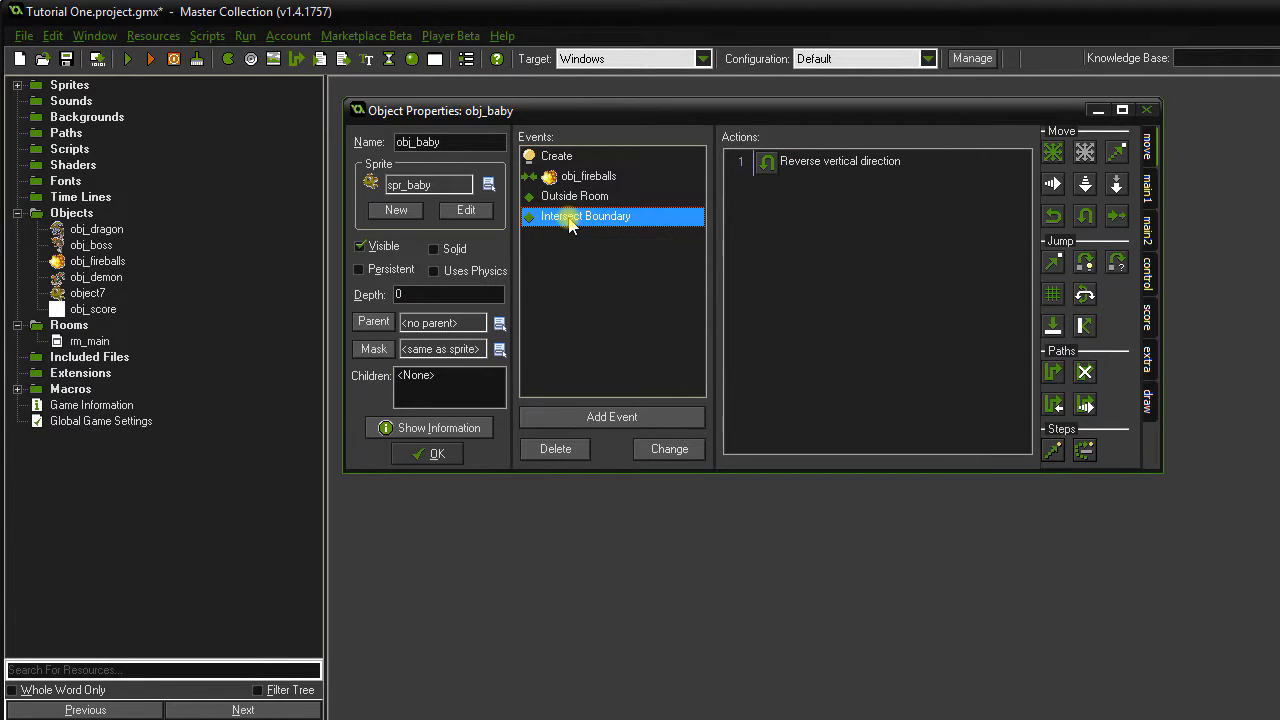
left_click(436, 455)
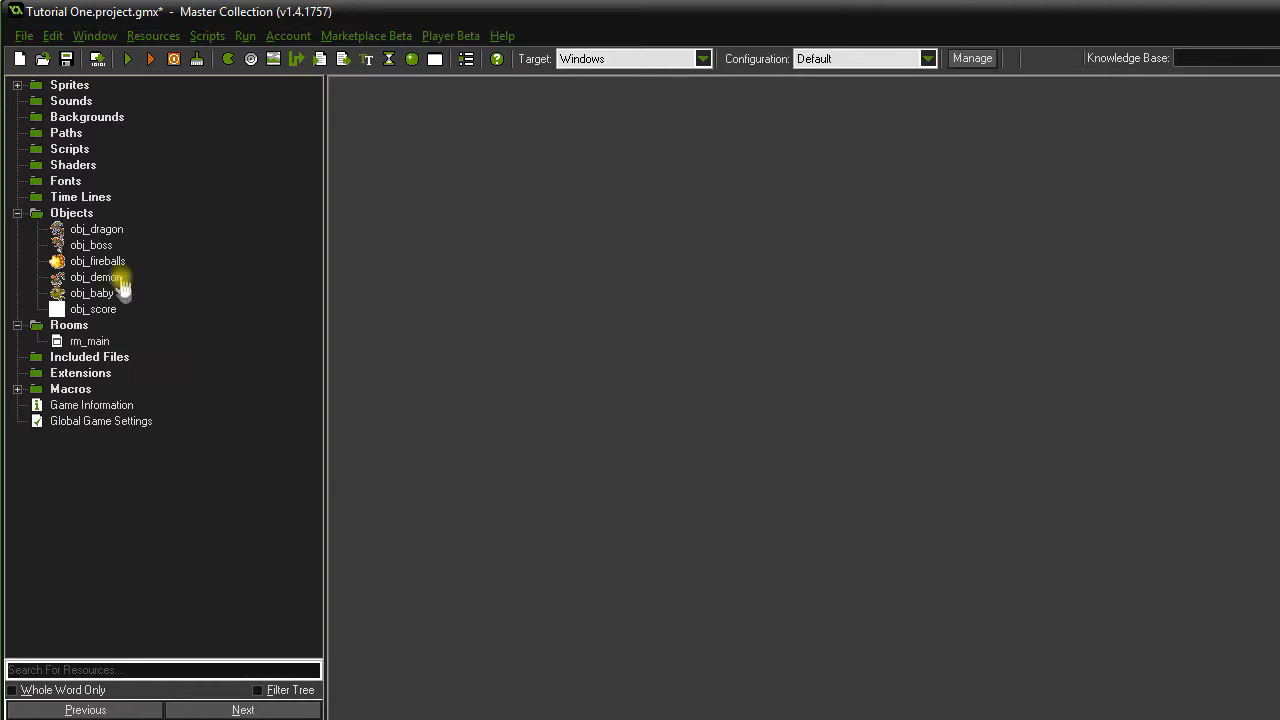
Change the boss Step event's demon-spawn Test Chance to 80 sides.
double_click(100, 247)
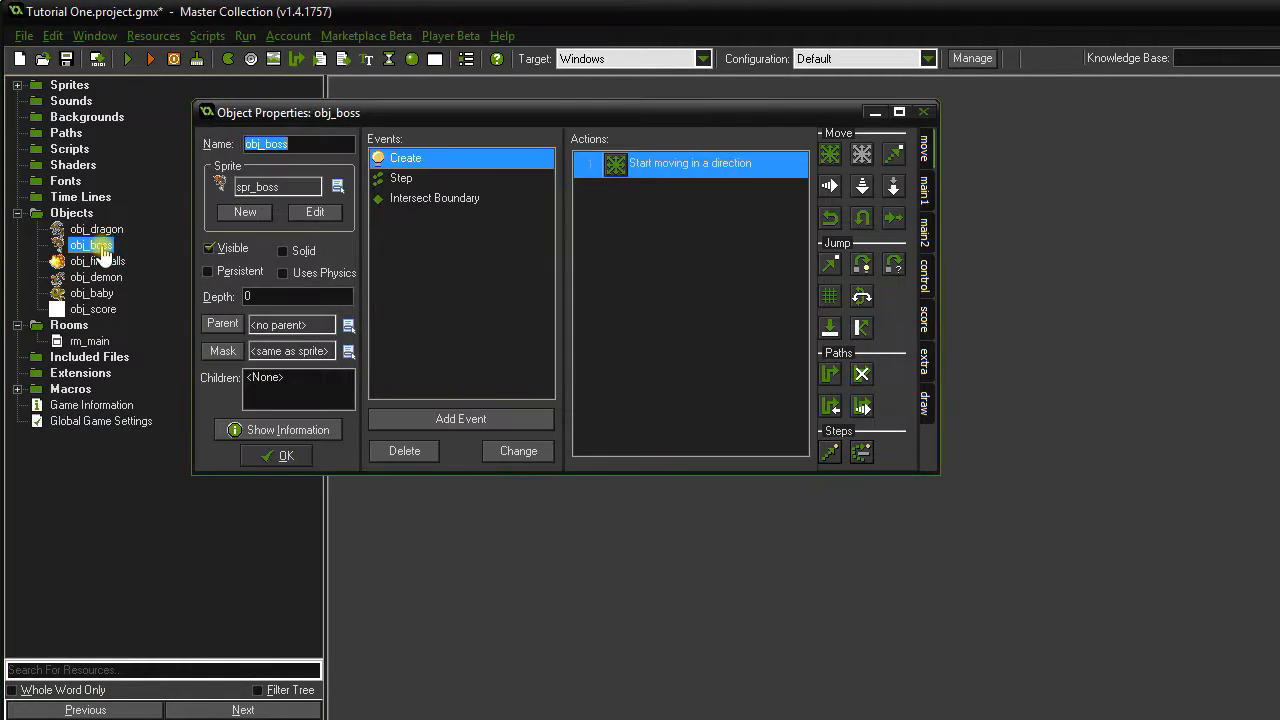
left_click(440, 180)
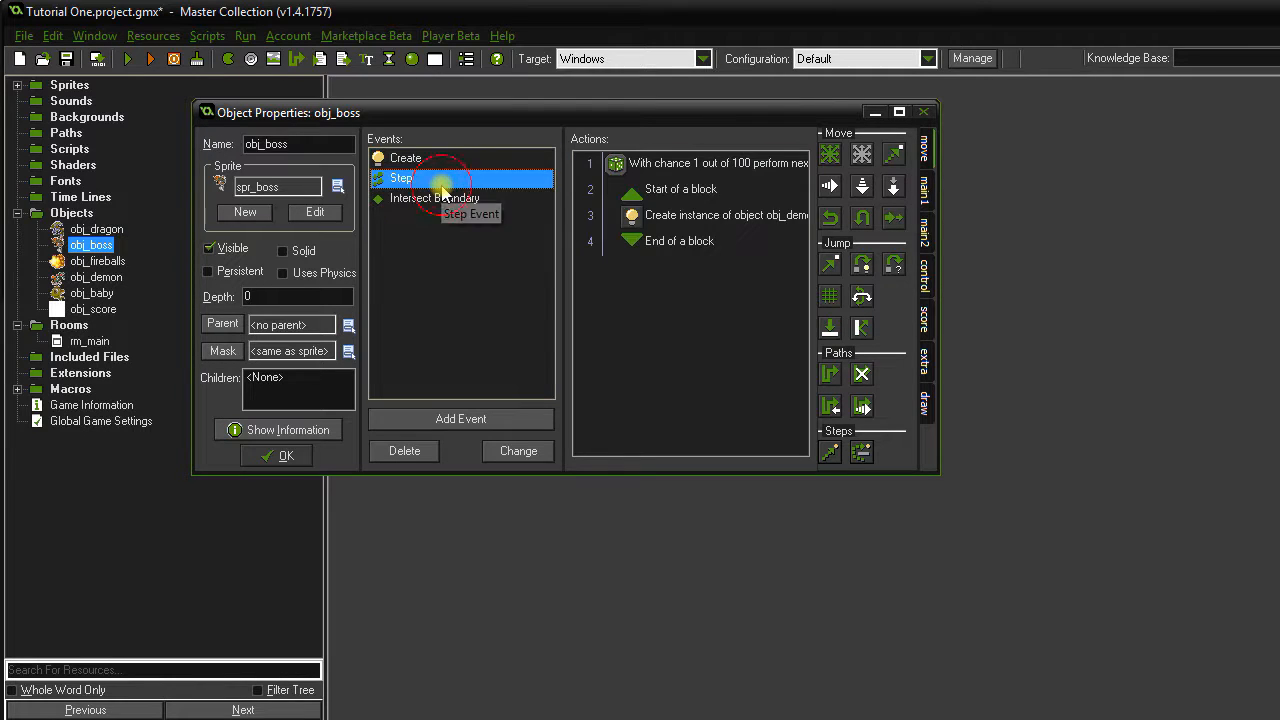
double_click(714, 163)
left_click(673, 322)
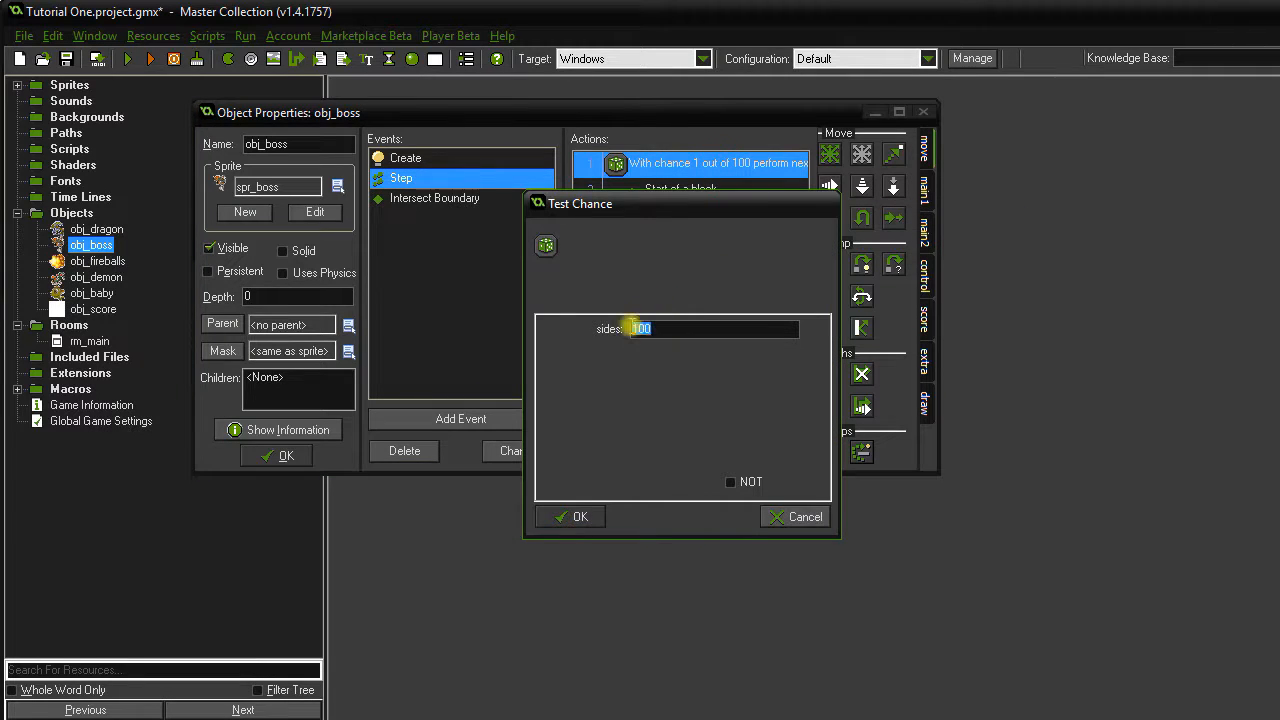
left_click(578, 516)
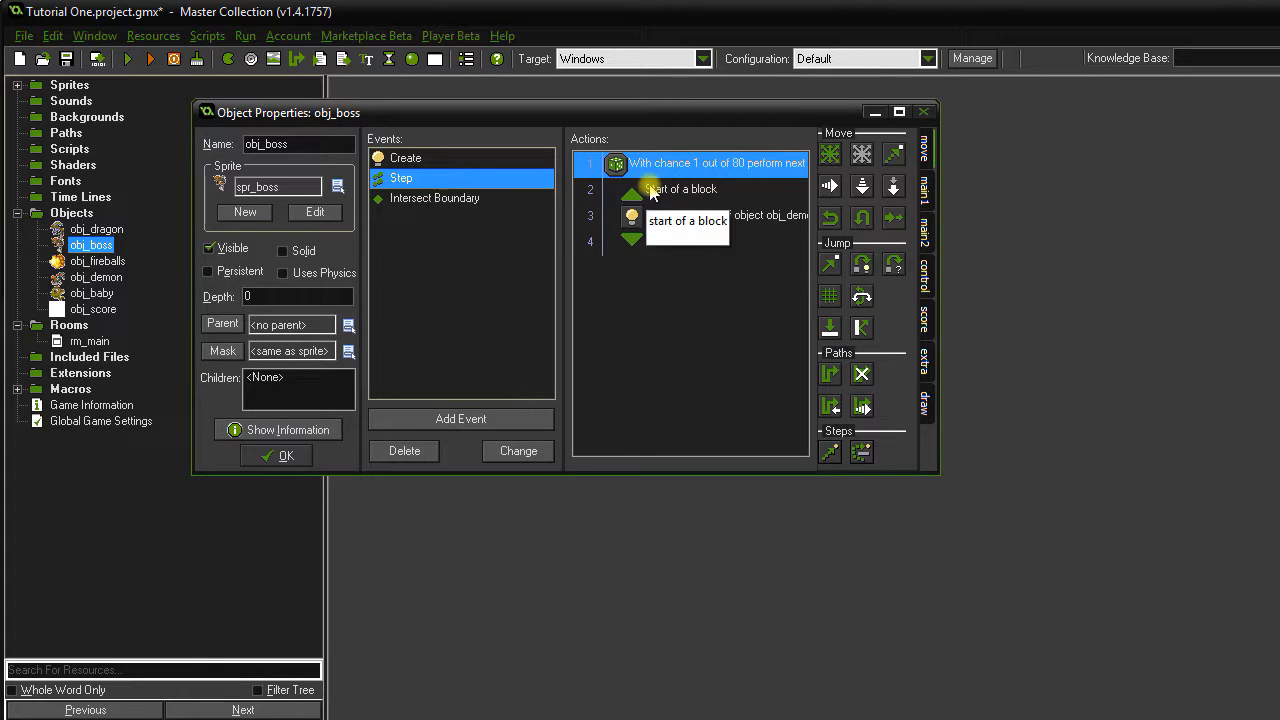
Add a second Test Chance with 80 sides after the existing Step actions.
left_click(678, 272)
left_click(836, 263)
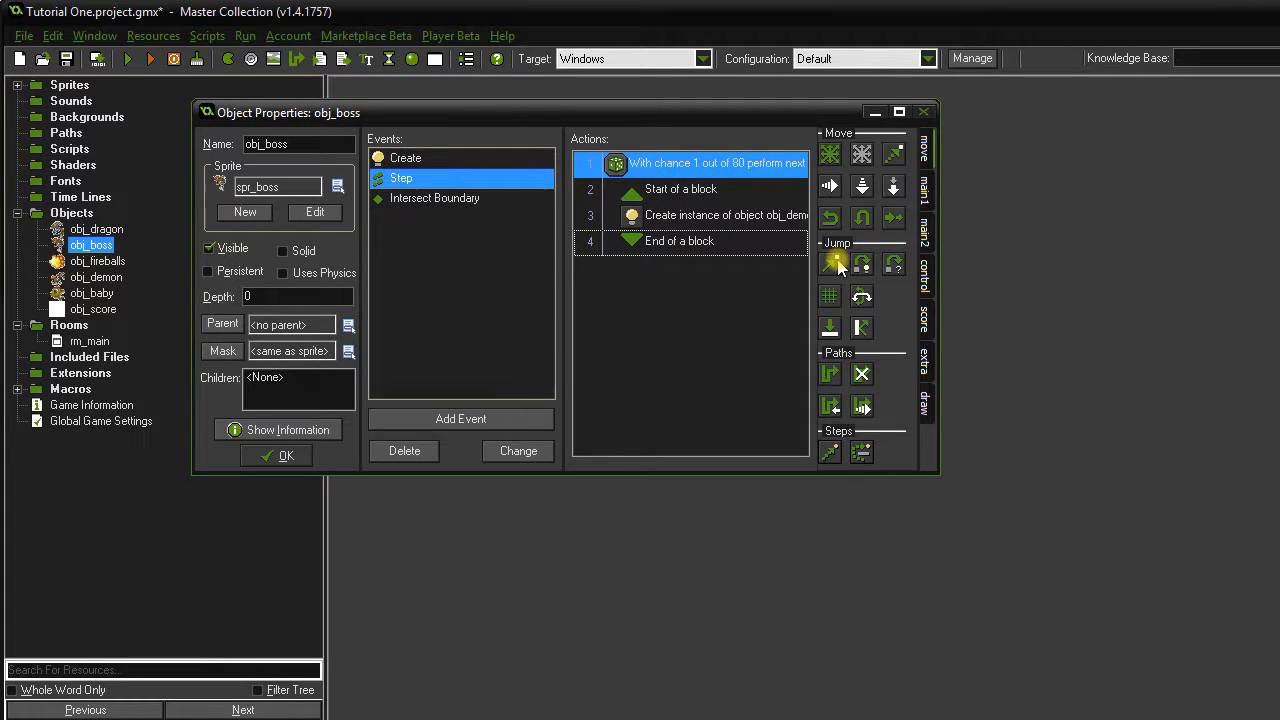
left_click(926, 256)
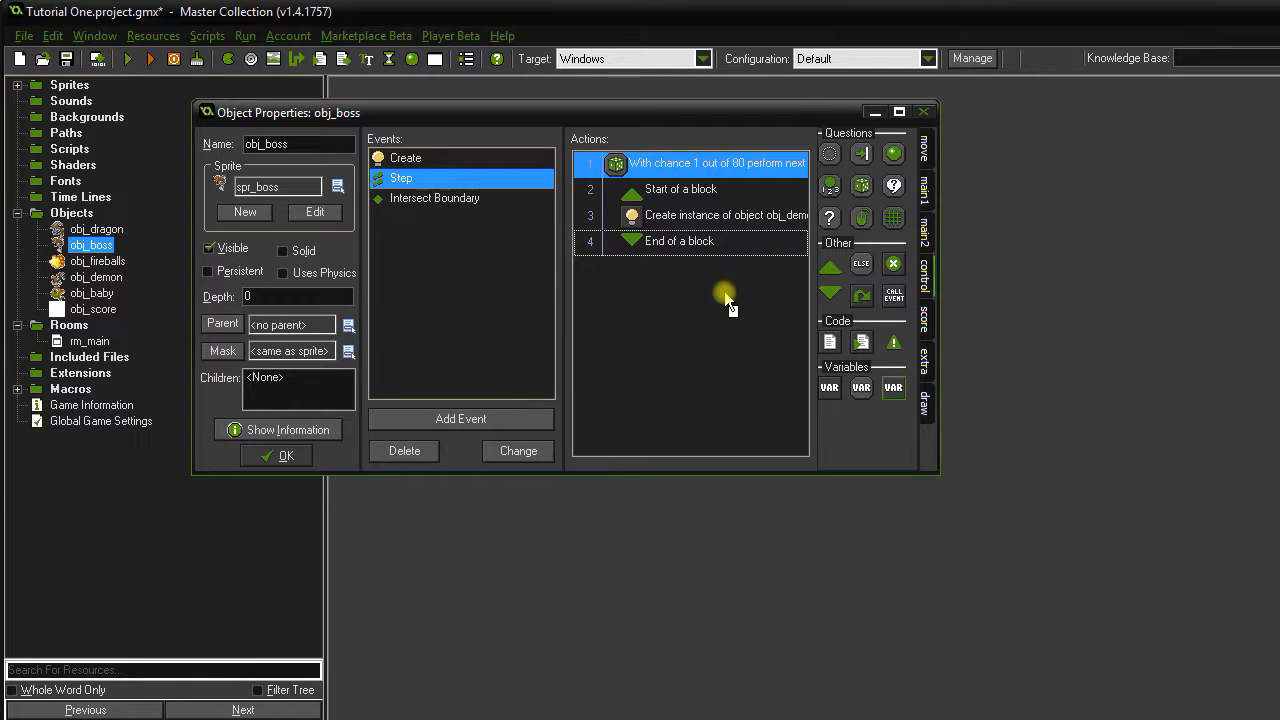
left_click_drag(727, 300, 727, 301)
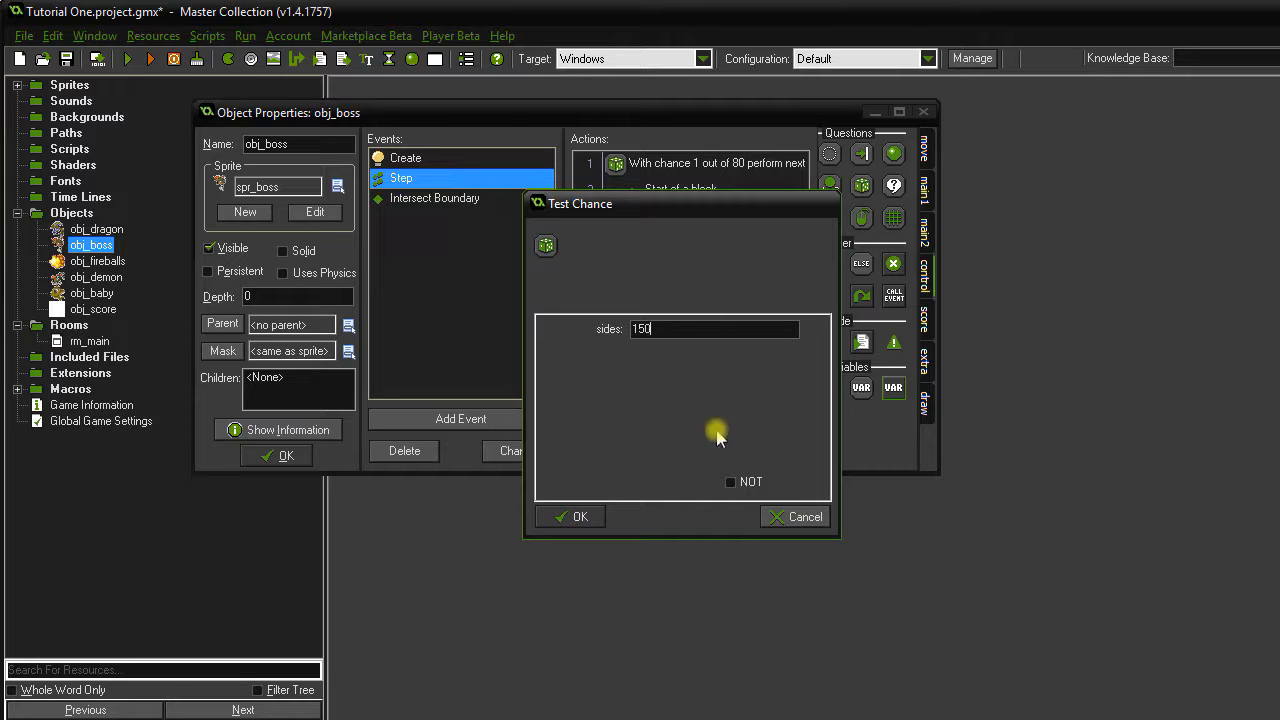
left_click(572, 516)
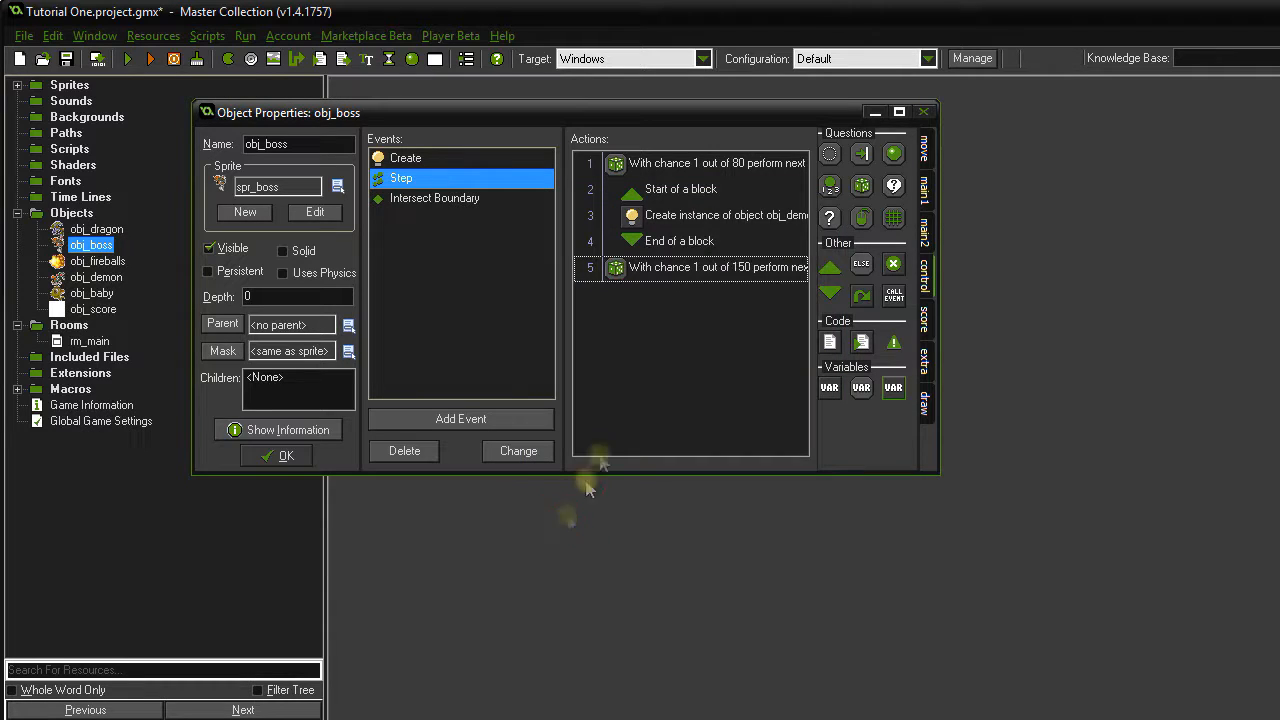
double_click(695, 270)
type("80")
left_click(572, 516)
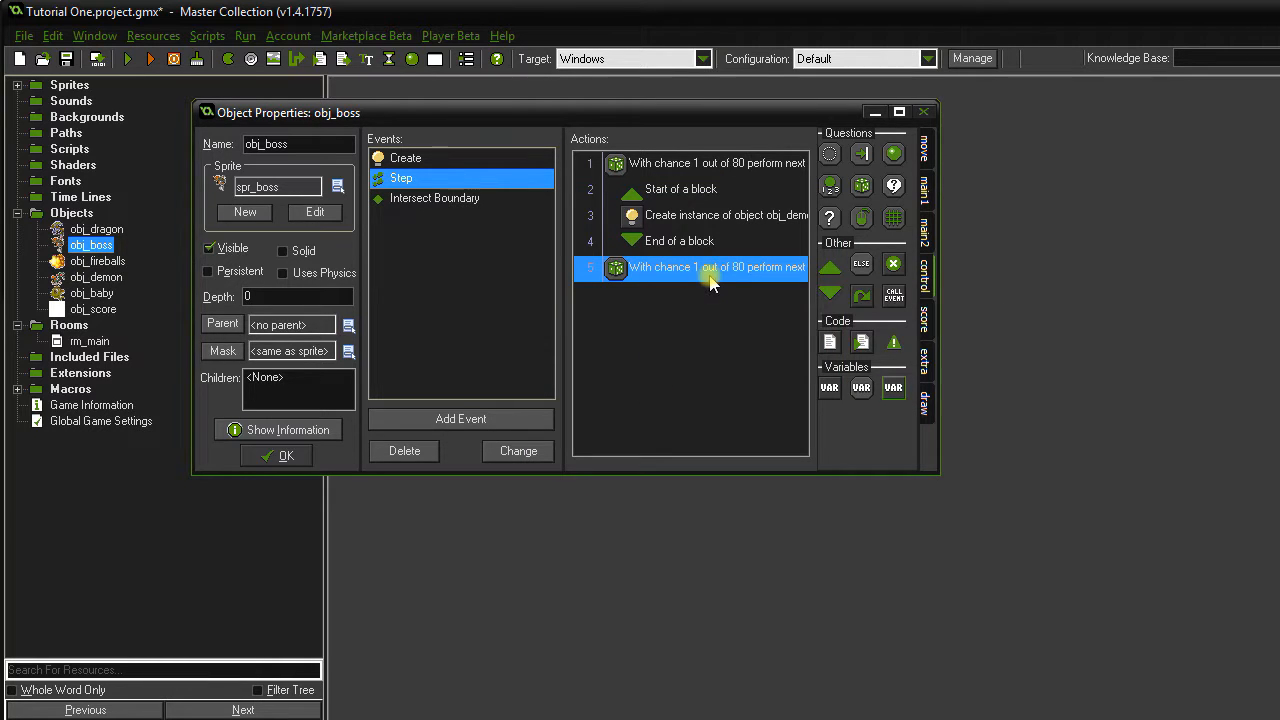
Put a Create Instance of obj_baby inside a Start/End Block under the second chance, and save obj_boss.
left_click(830, 266)
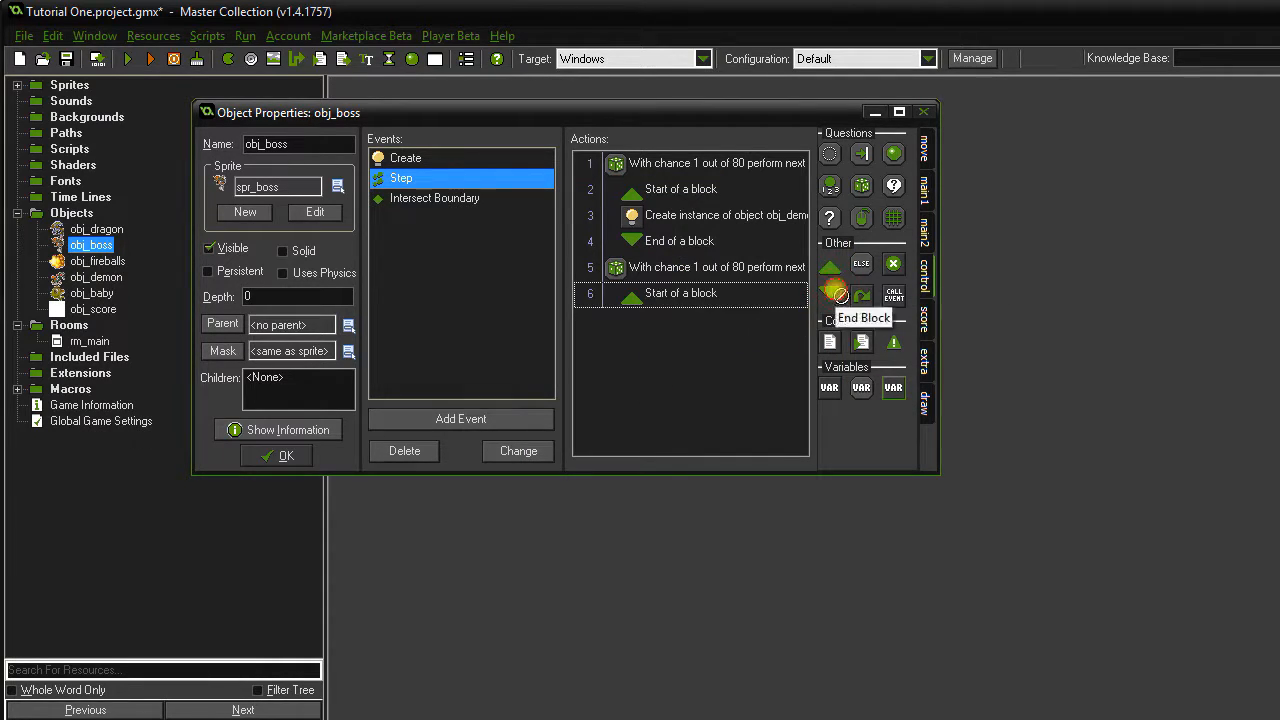
left_click(835, 293)
left_click(930, 222)
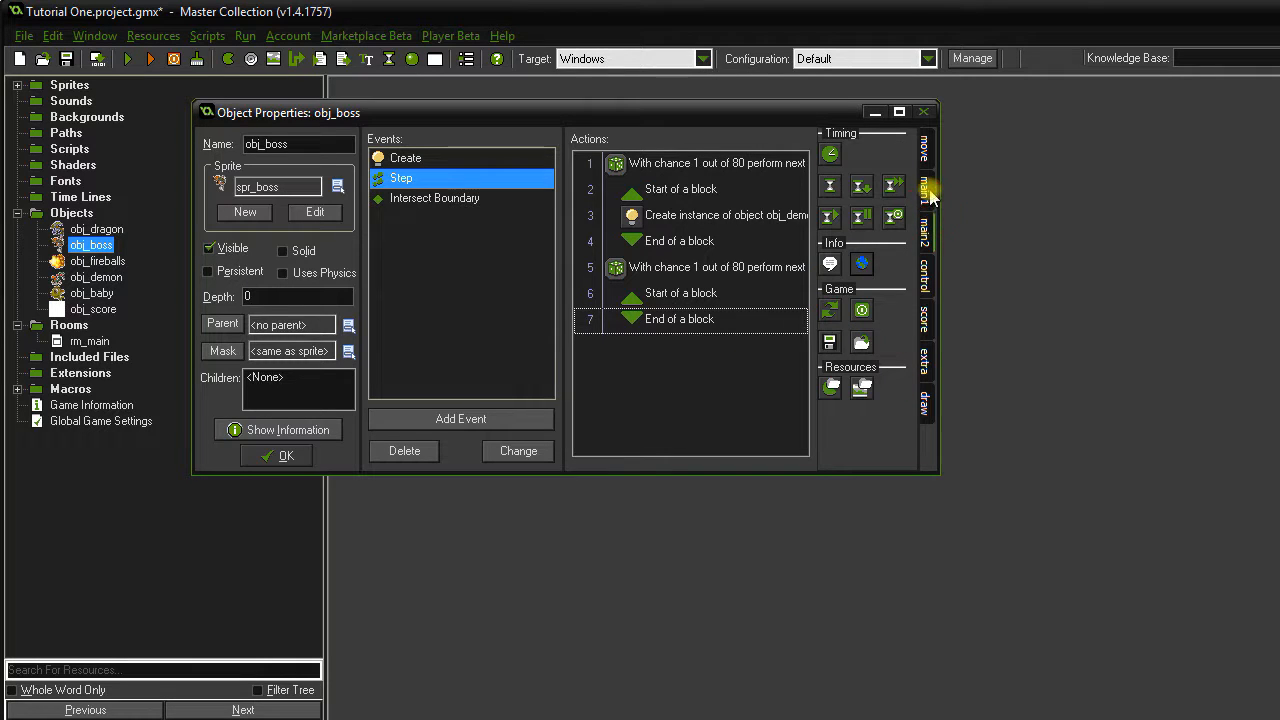
left_click(926, 185)
left_click_drag(830, 165, 700, 320)
left_click(712, 330)
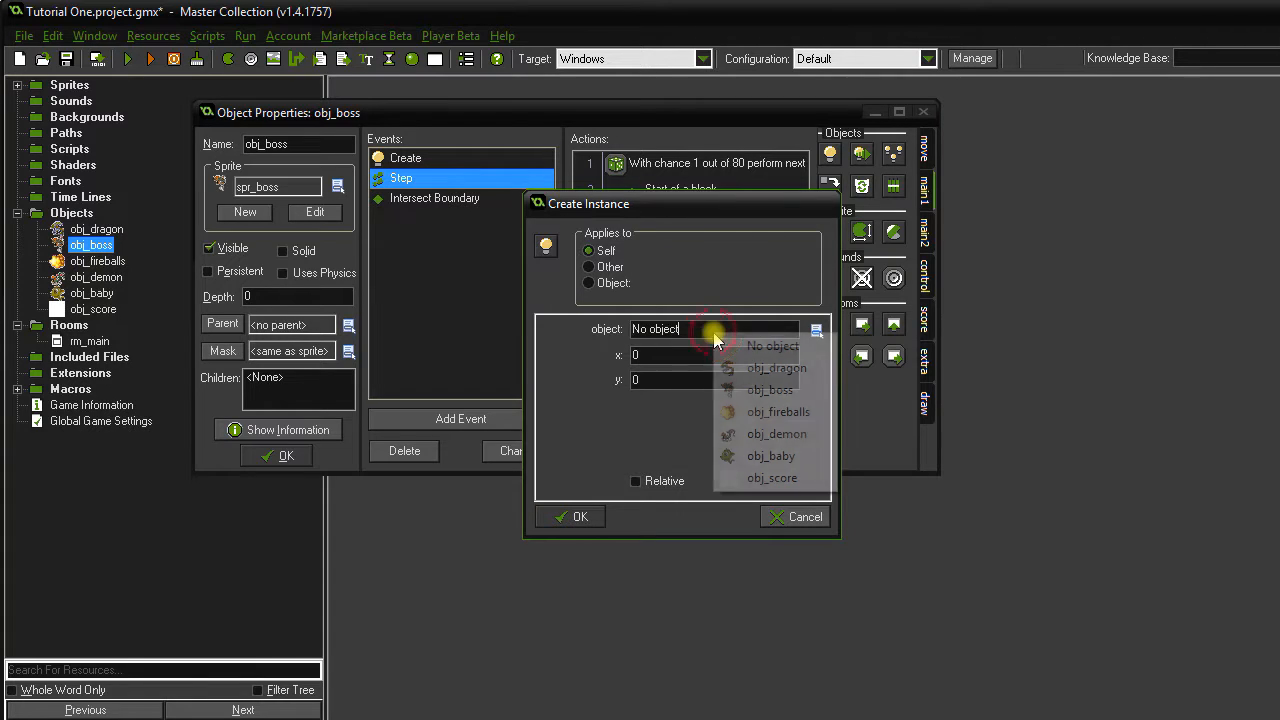
left_click(785, 458)
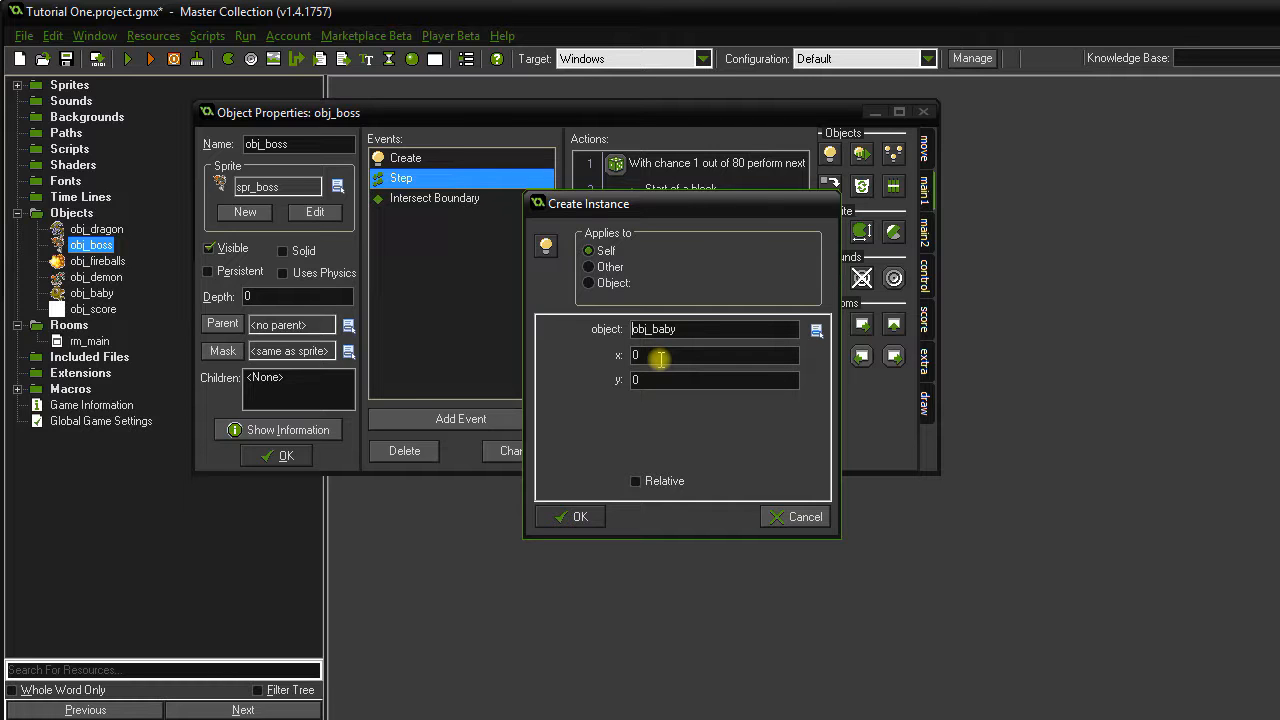
left_click(582, 517)
double_click(660, 320)
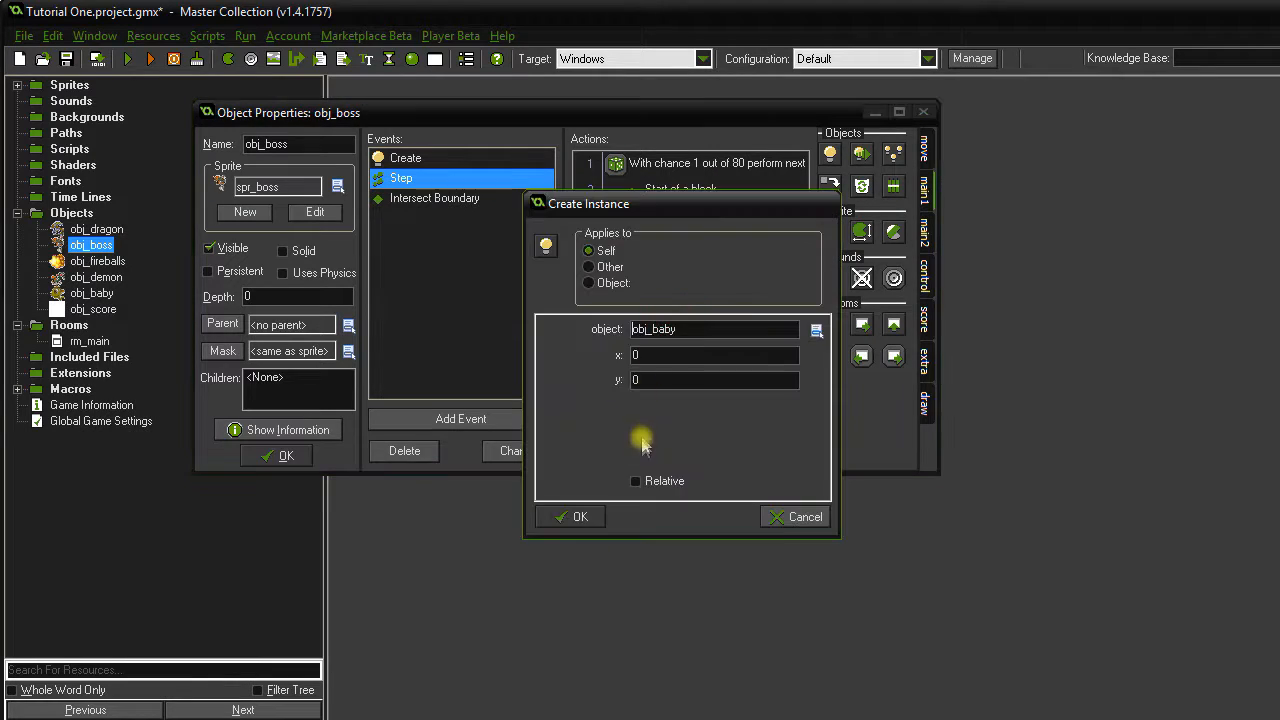
left_click(582, 517)
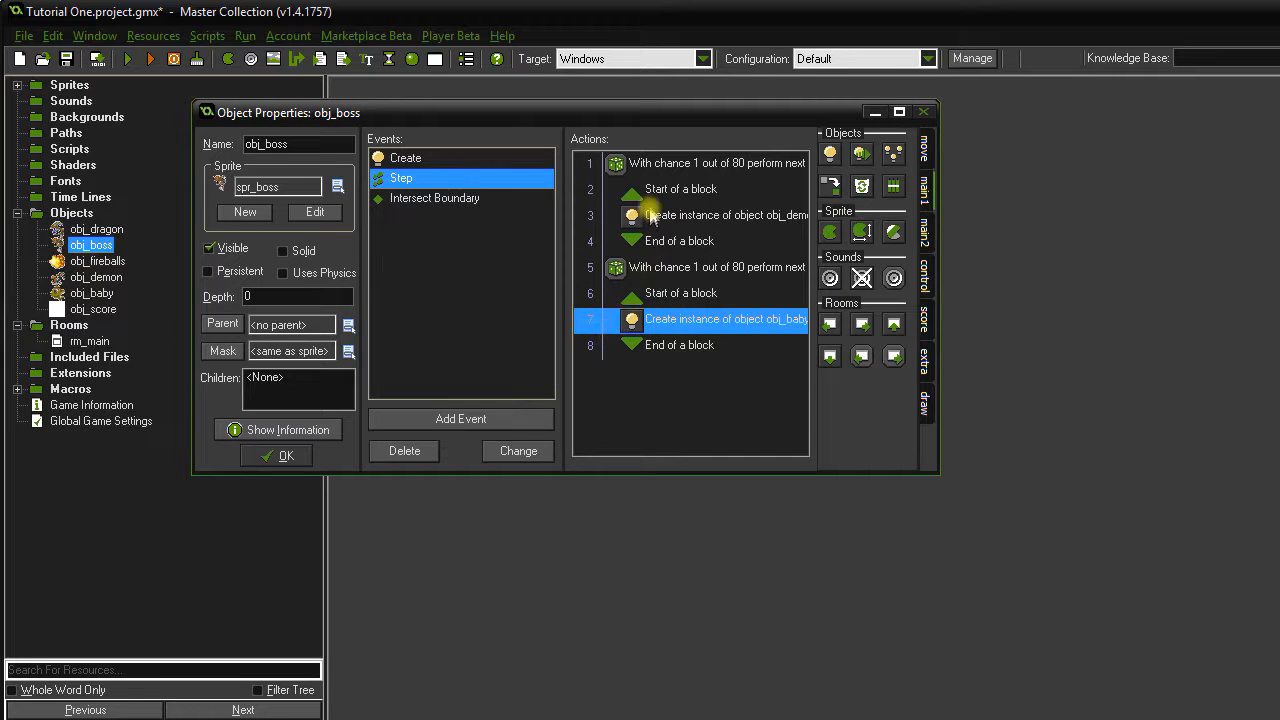
left_click(276, 455)
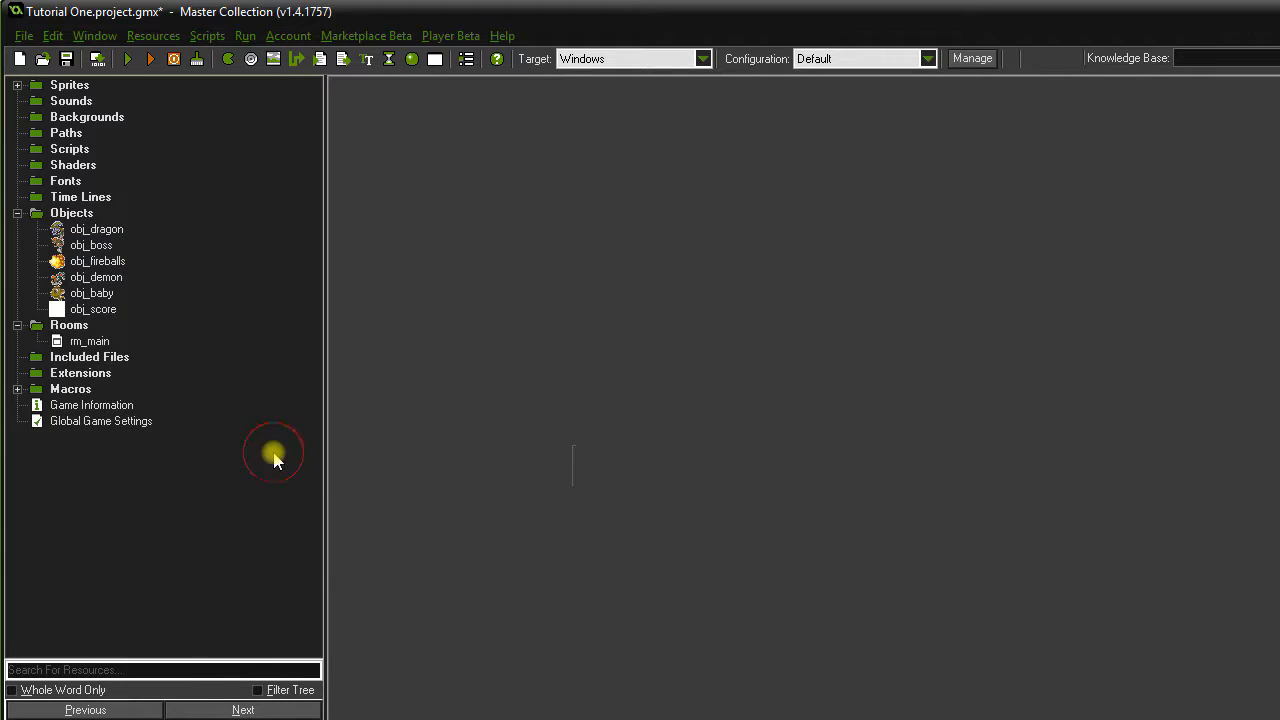
Give obj_dragon a collision event with obj_baby that adds 500 to the score, relative.
double_click(97, 229)
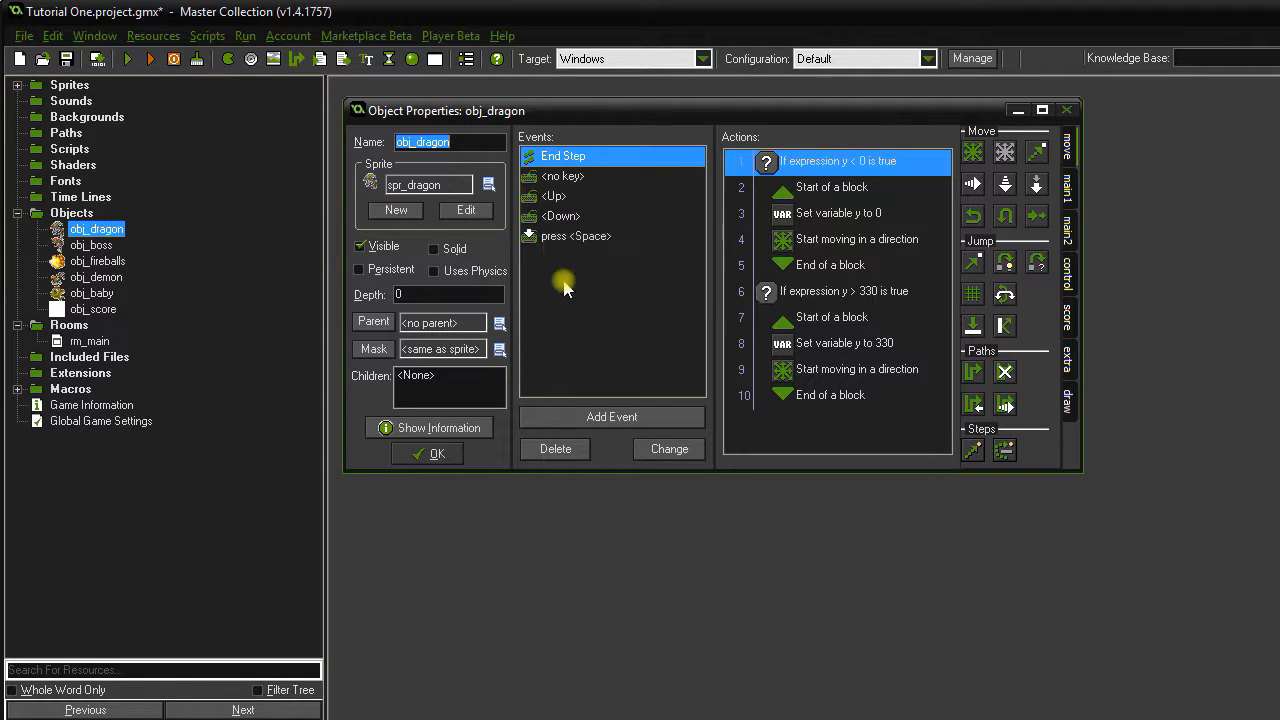
left_click(648, 418)
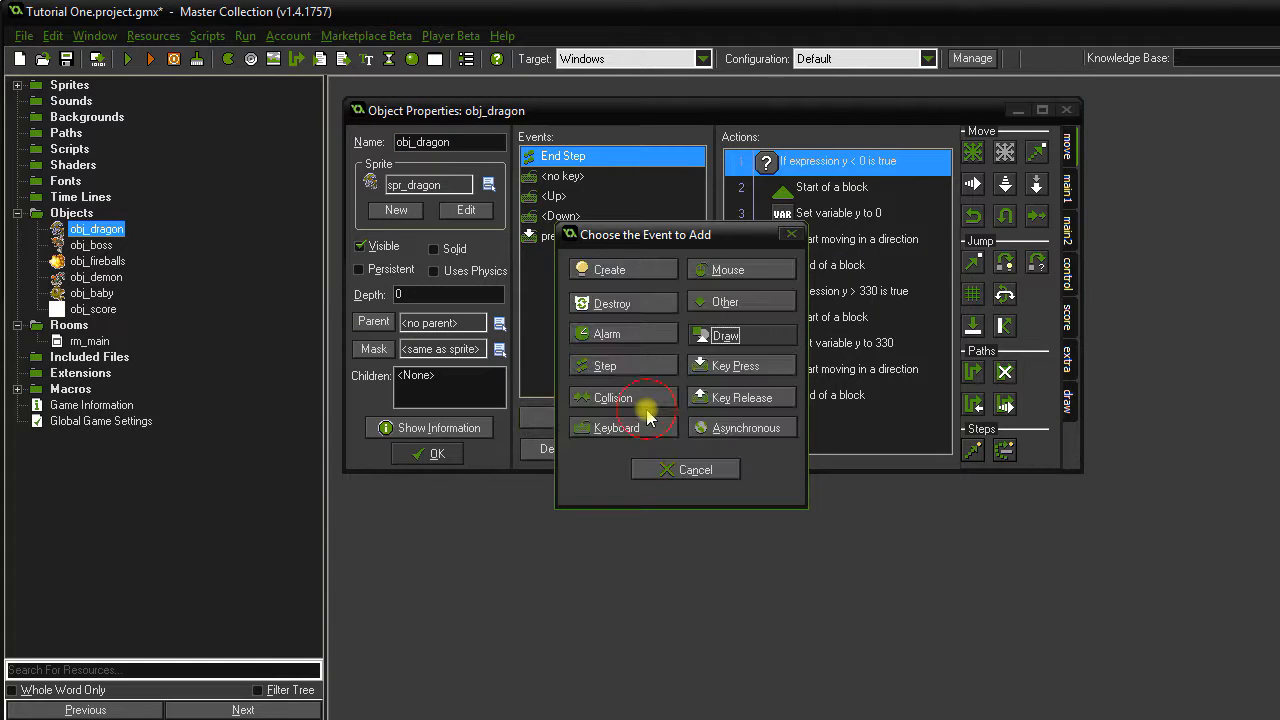
left_click(656, 400)
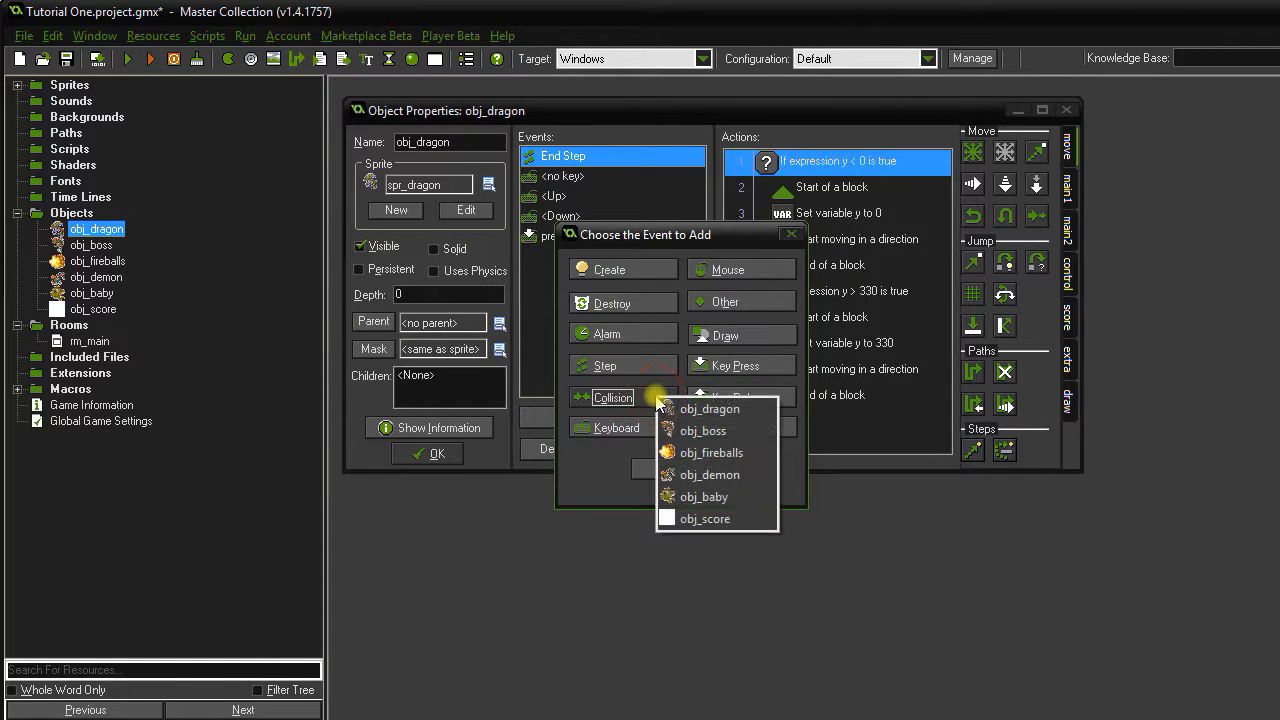
left_click(751, 505)
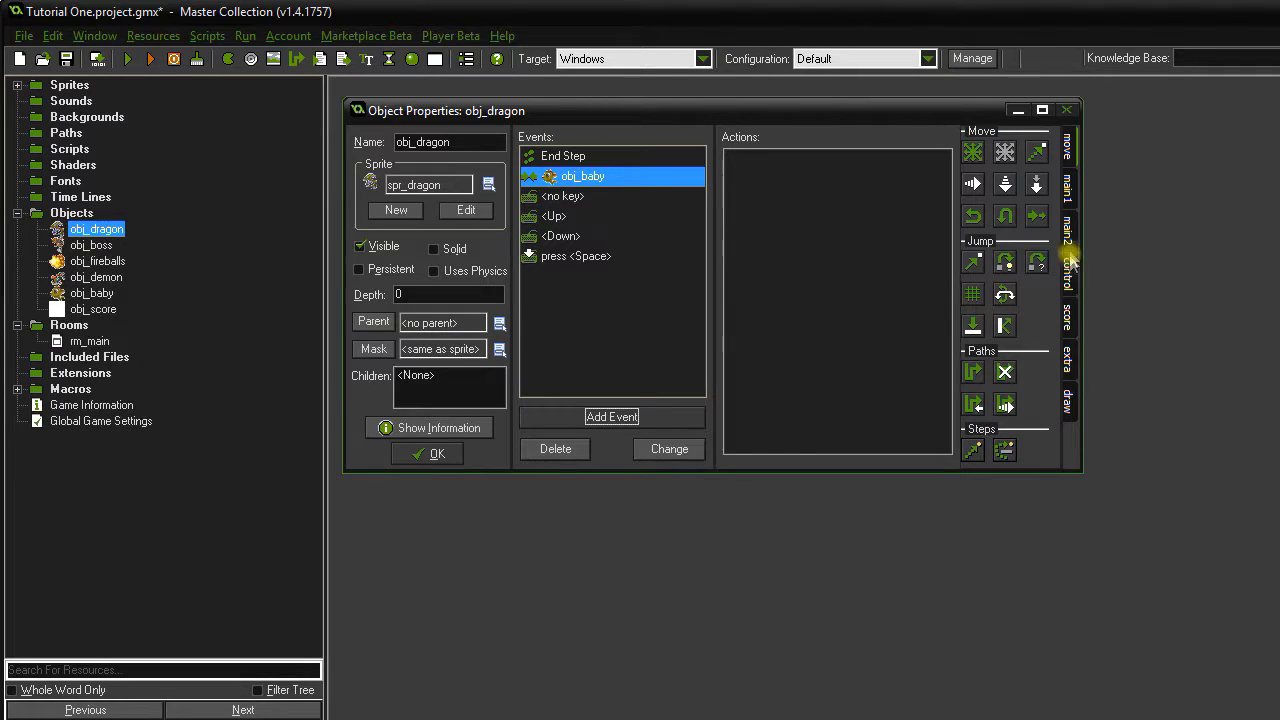
left_click(1067, 316)
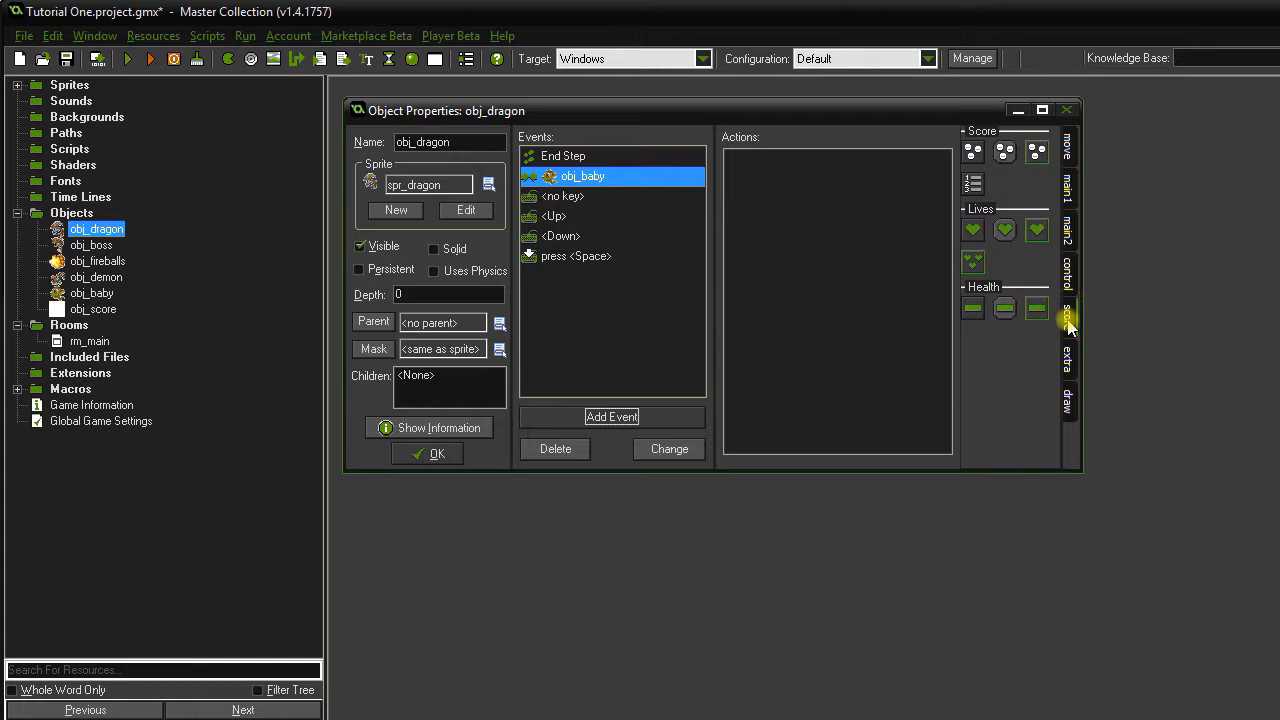
left_click_drag(975, 151, 820, 226)
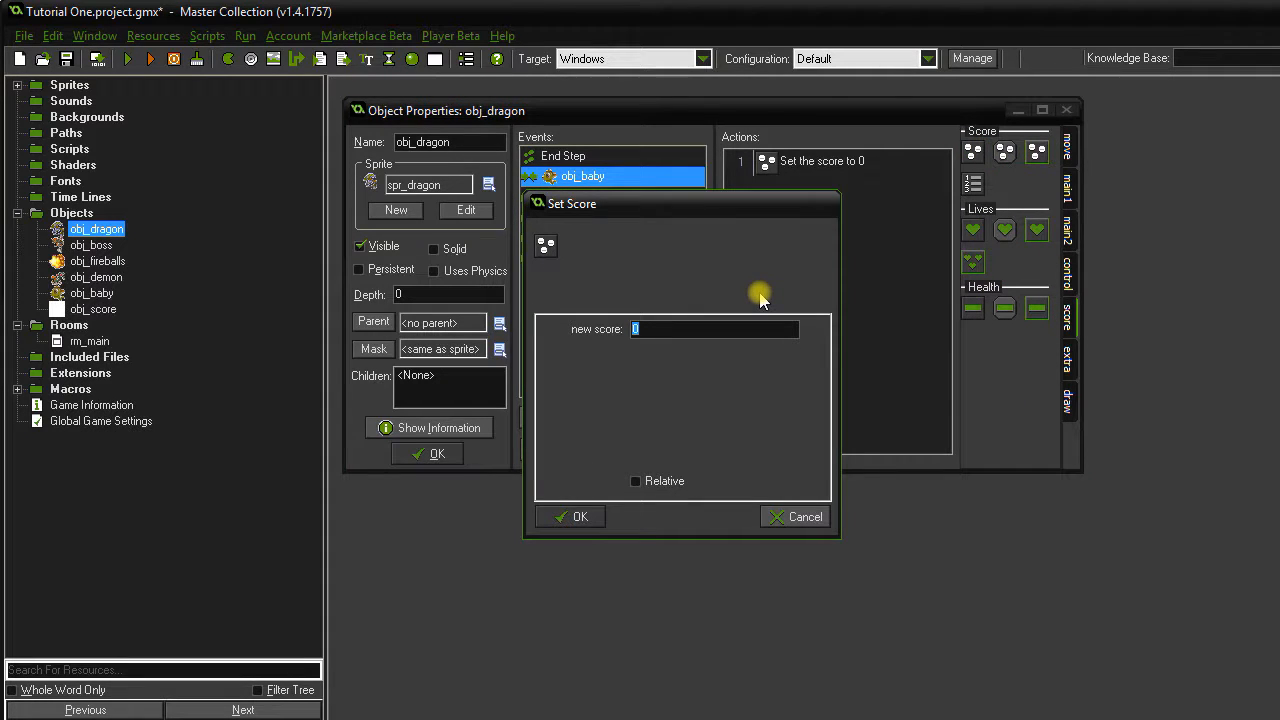
type("500")
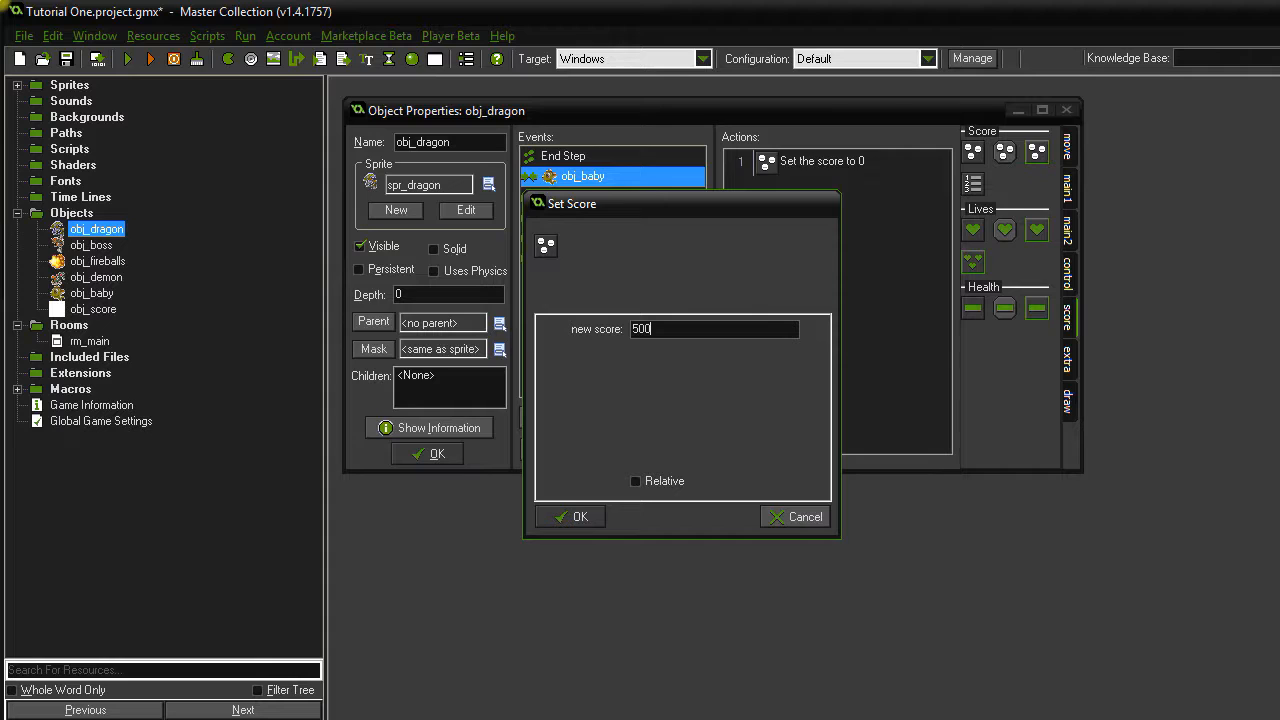
left_click(665, 481)
left_click(582, 517)
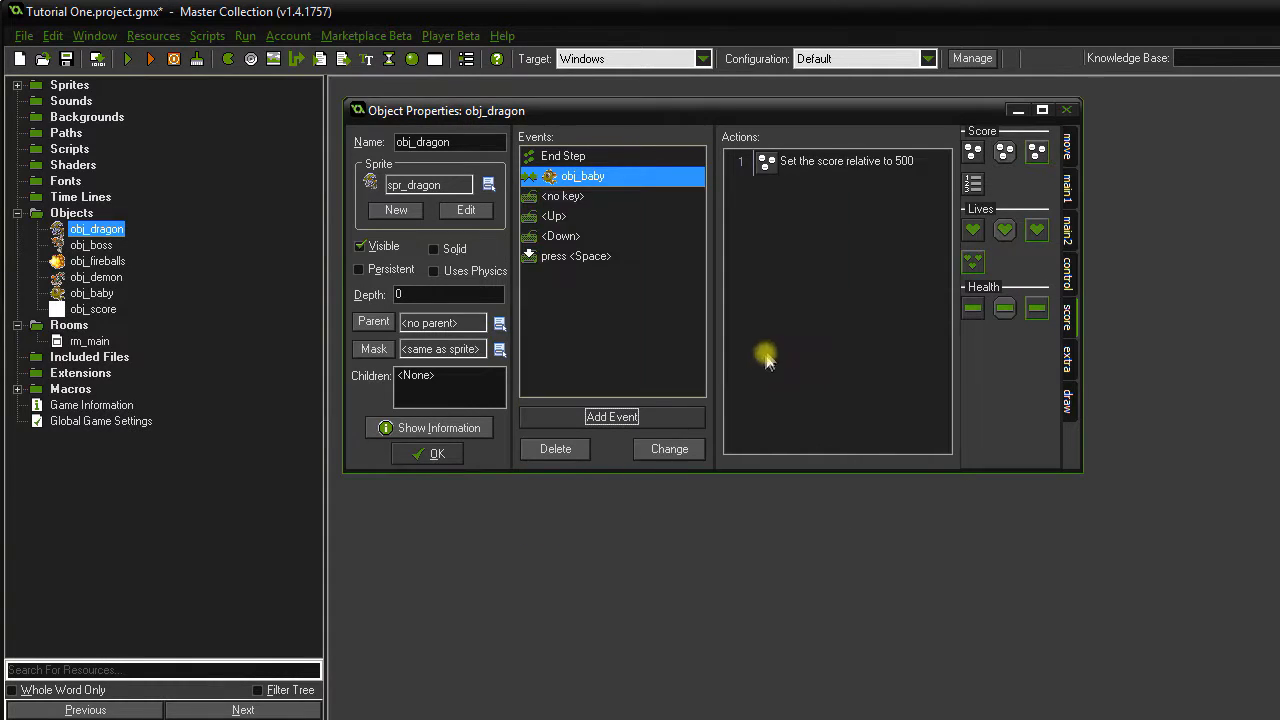
Destroy the other instance on that collision, save obj_dragon, and run the game.
left_click(1067, 240)
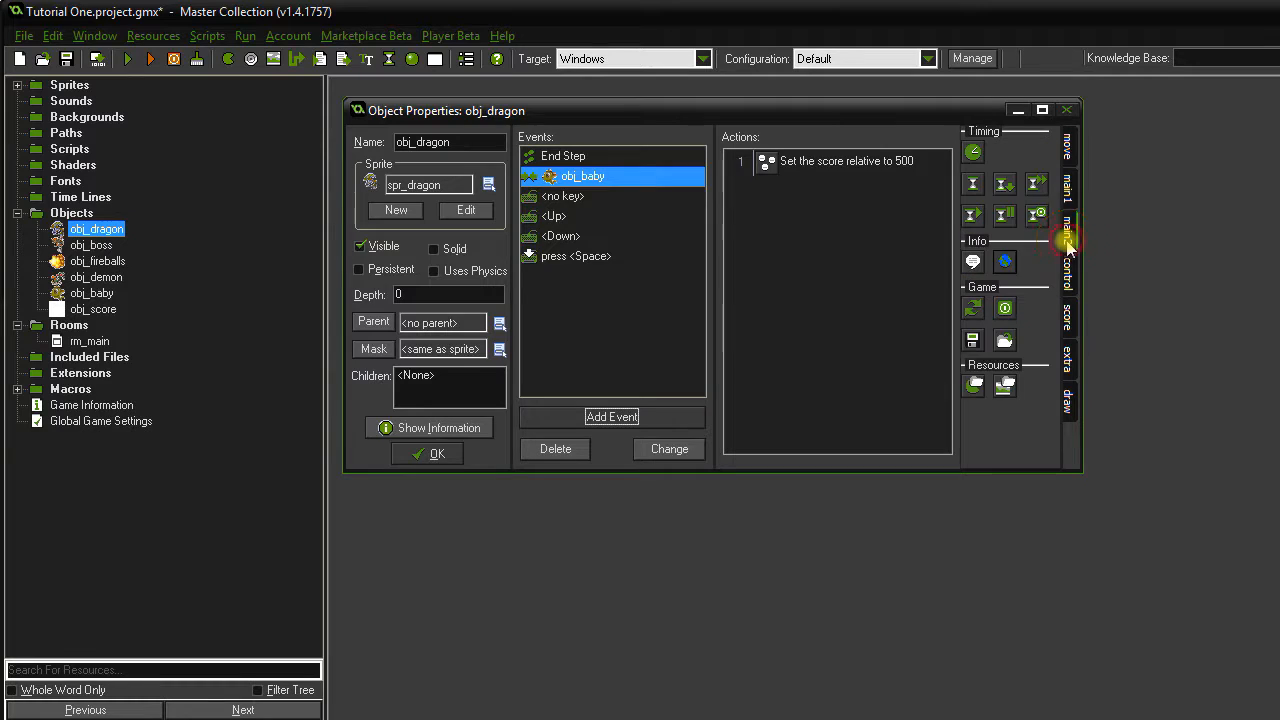
left_click(1068, 188)
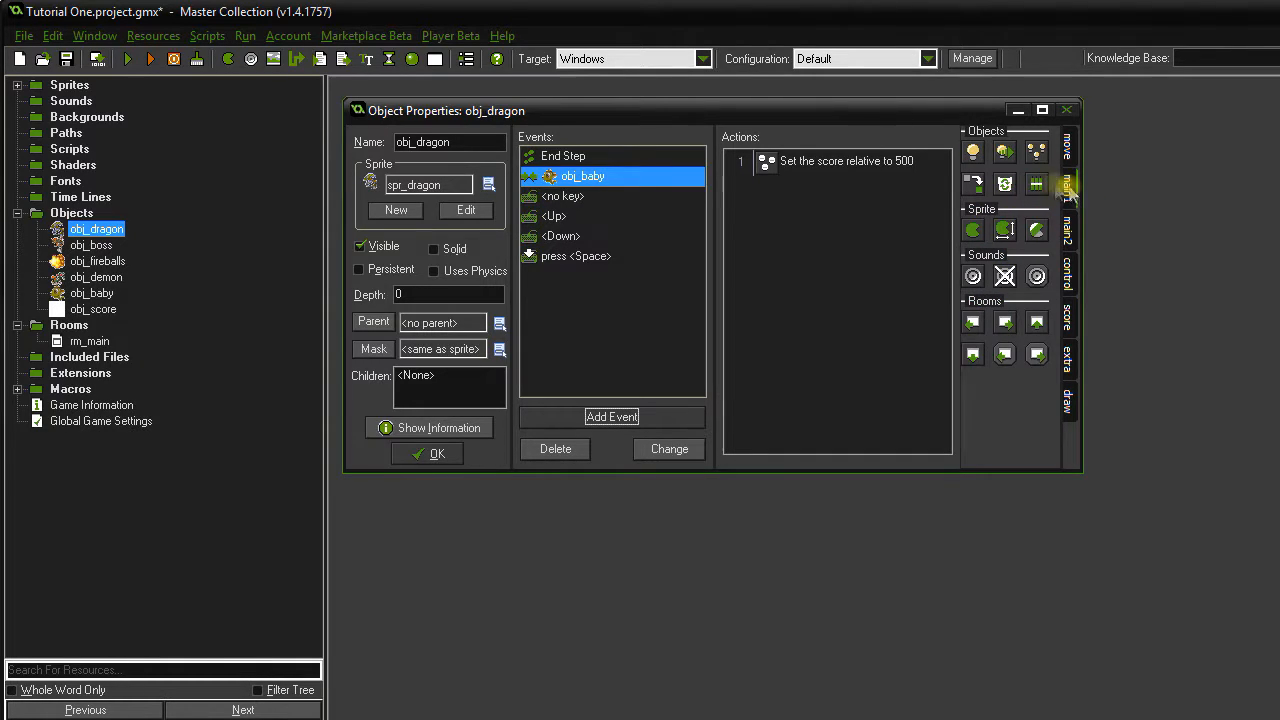
left_click_drag(1005, 183, 749, 264)
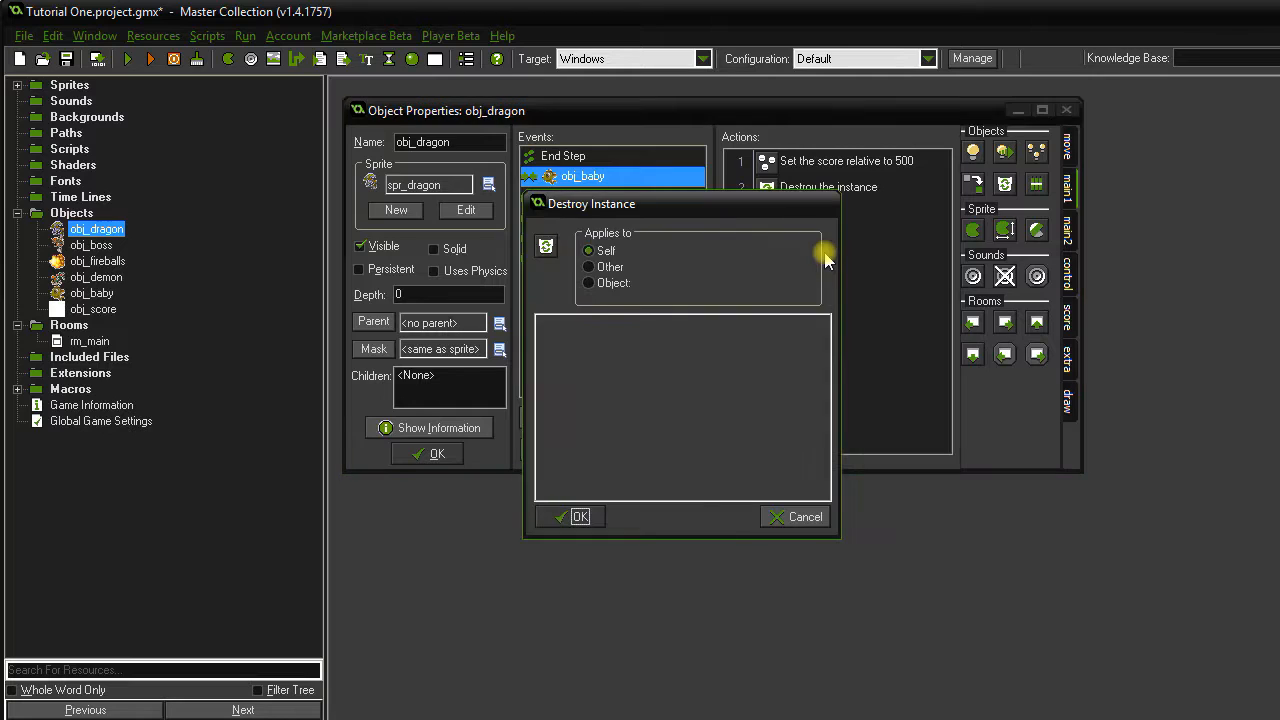
left_click(612, 268)
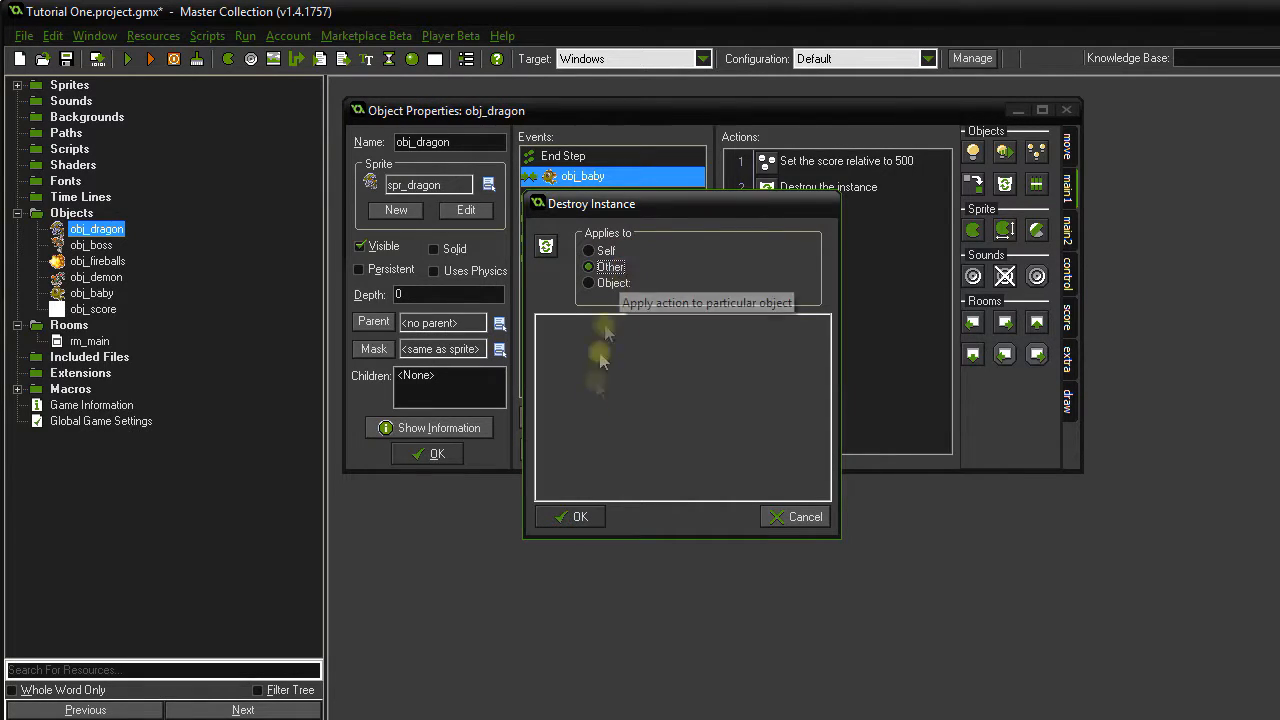
left_click(578, 518)
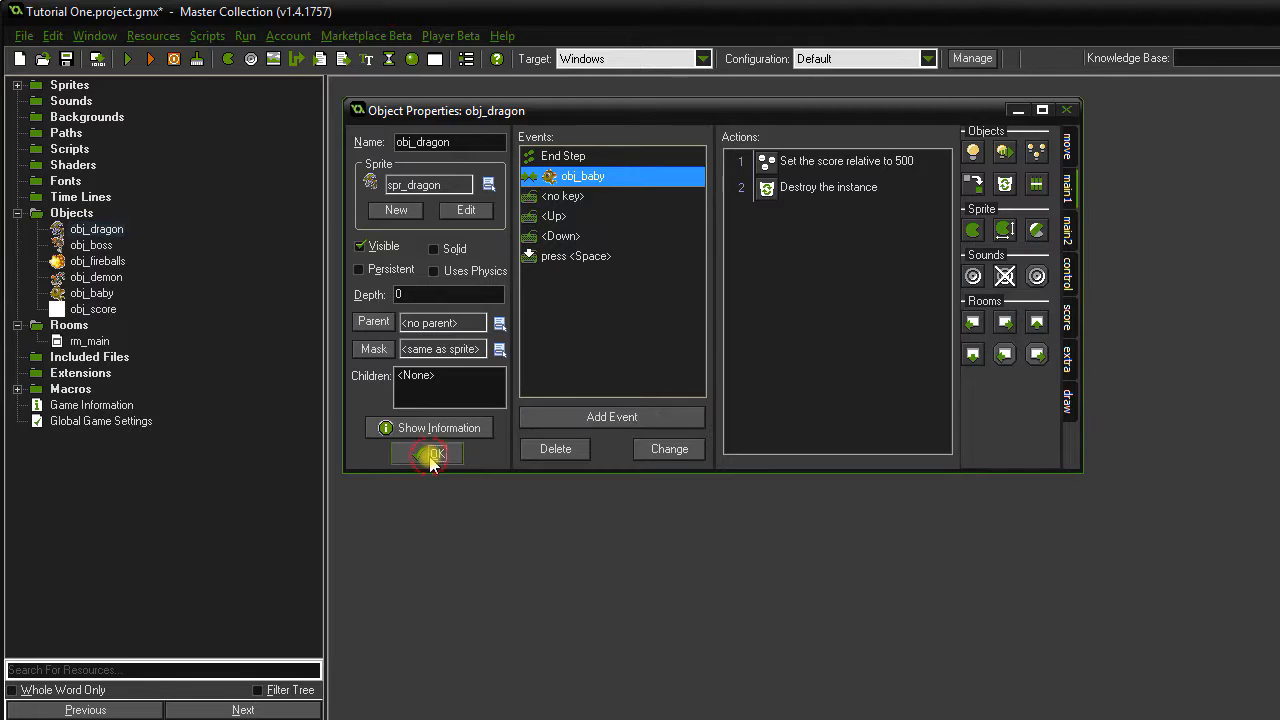
left_click(432, 456)
left_click(127, 60)
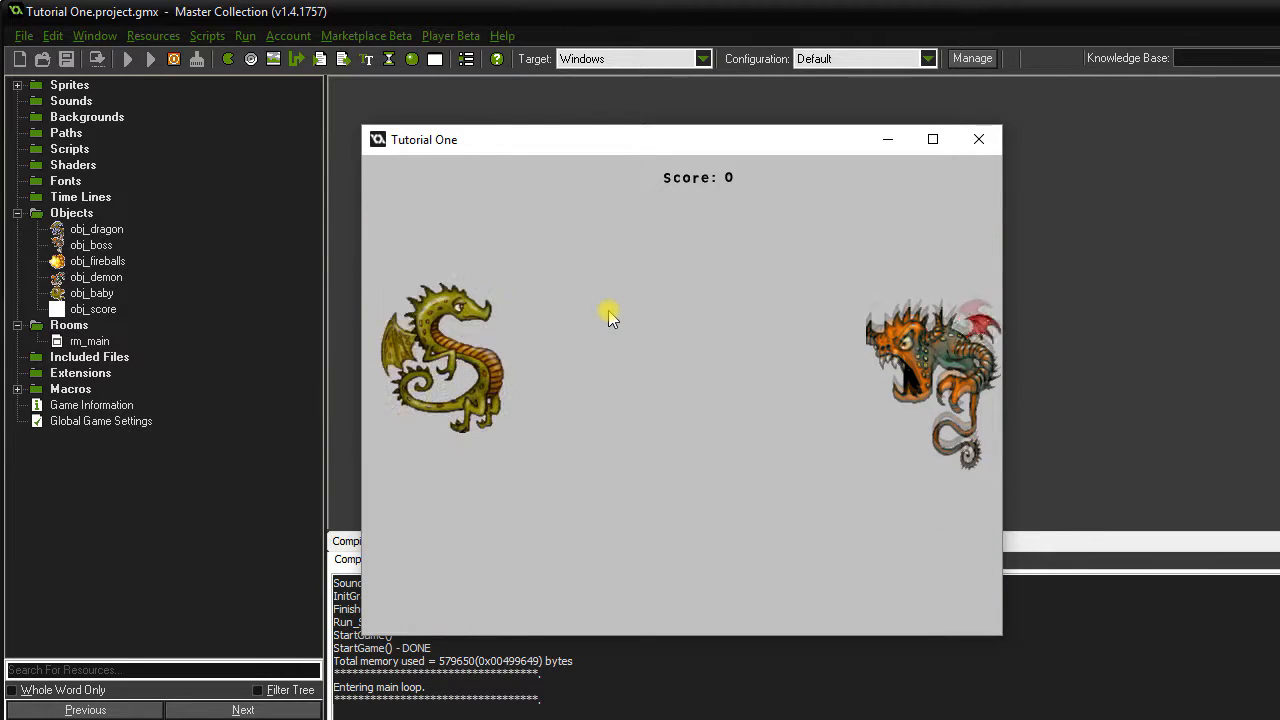
Fire at the boss and steer the dragon into baby dragons to collect 500-point bonuses.
key("space")
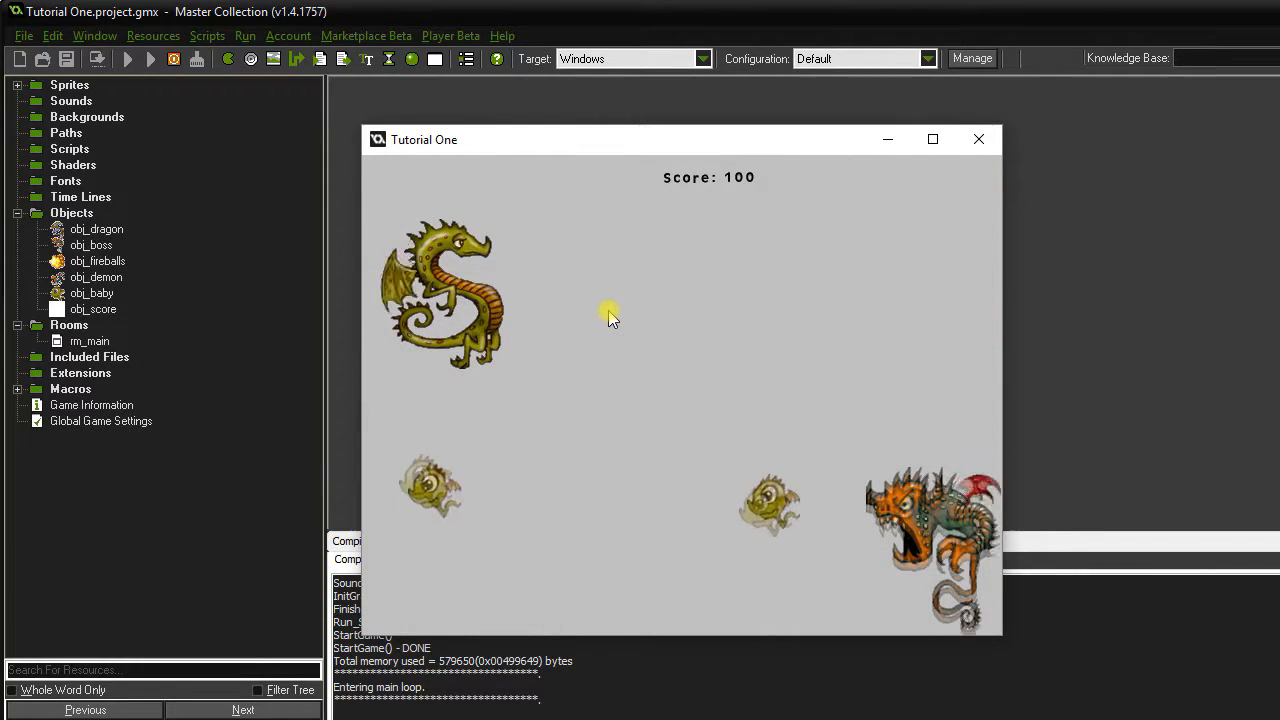
key("Down")
key("Up")
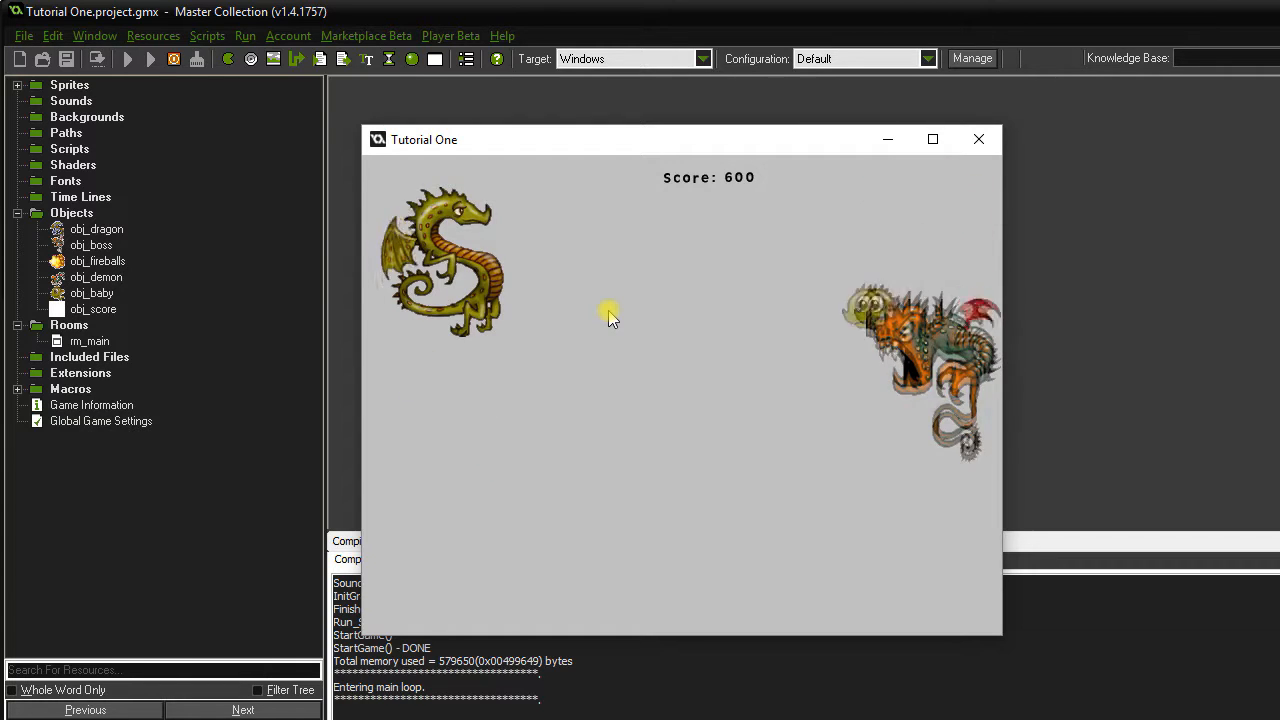
key("Down")
key("Up")
key("Down")
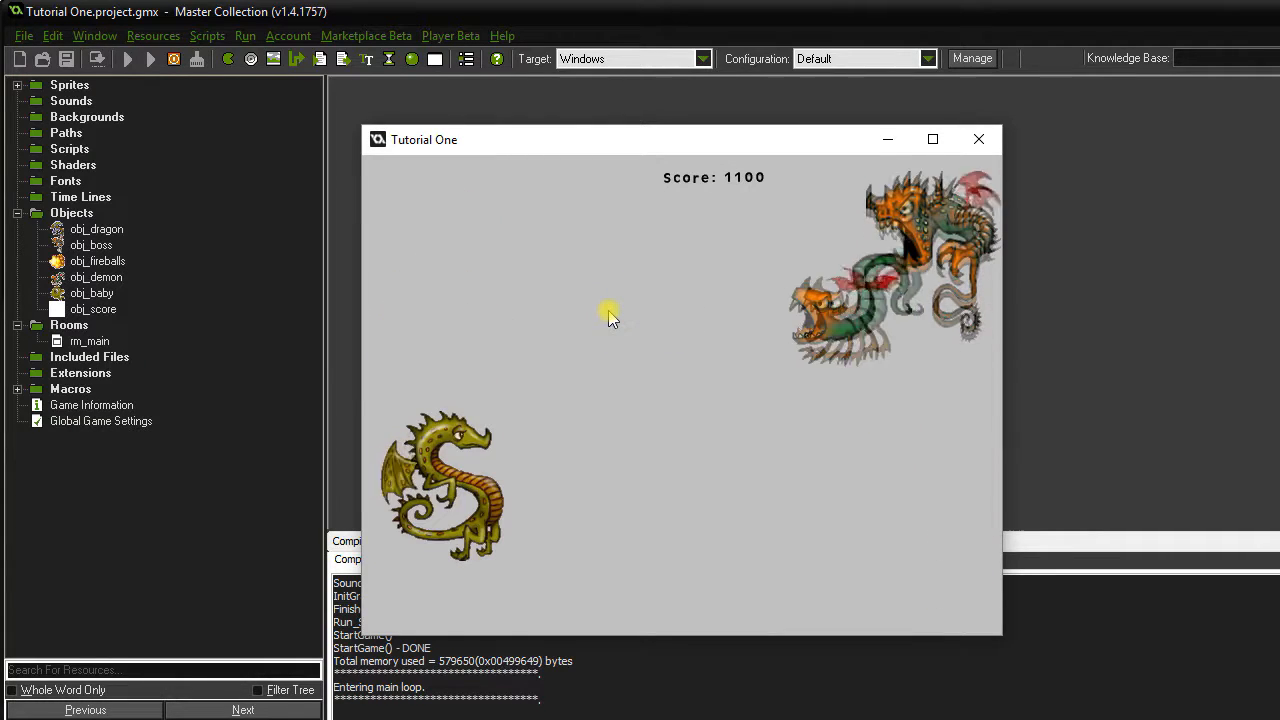
key("space")
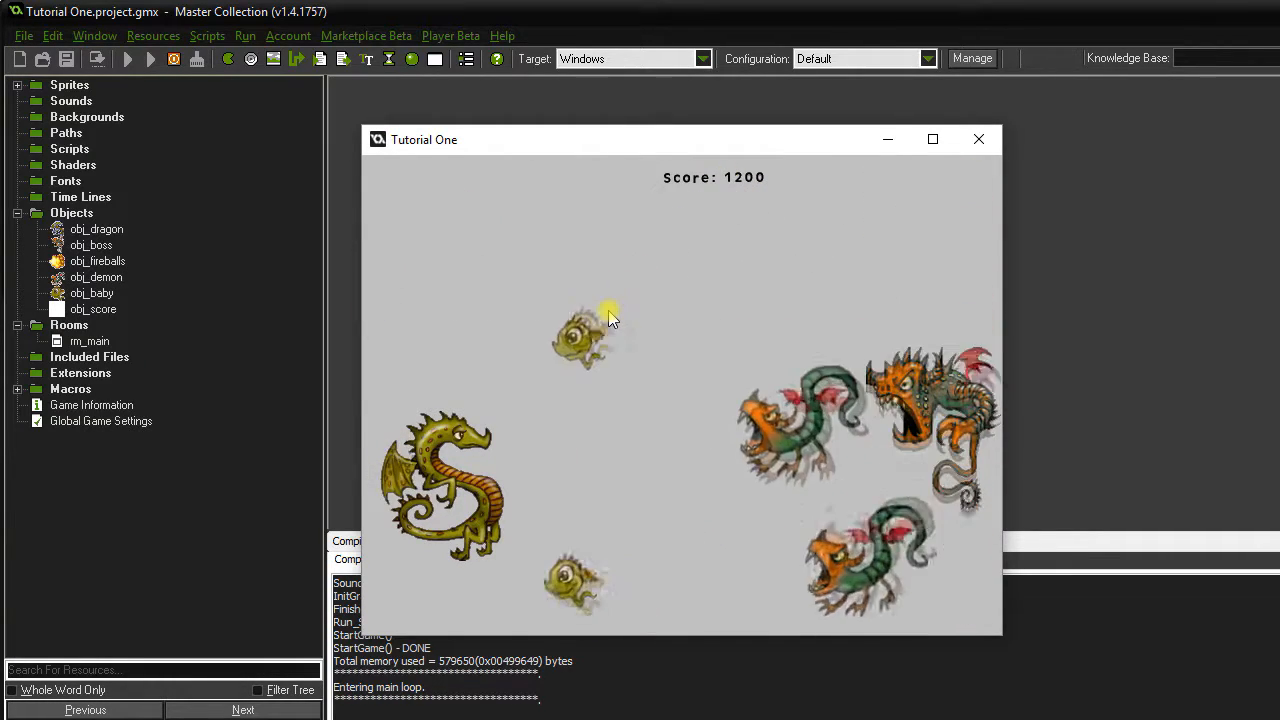
key("Down")
key("Up")
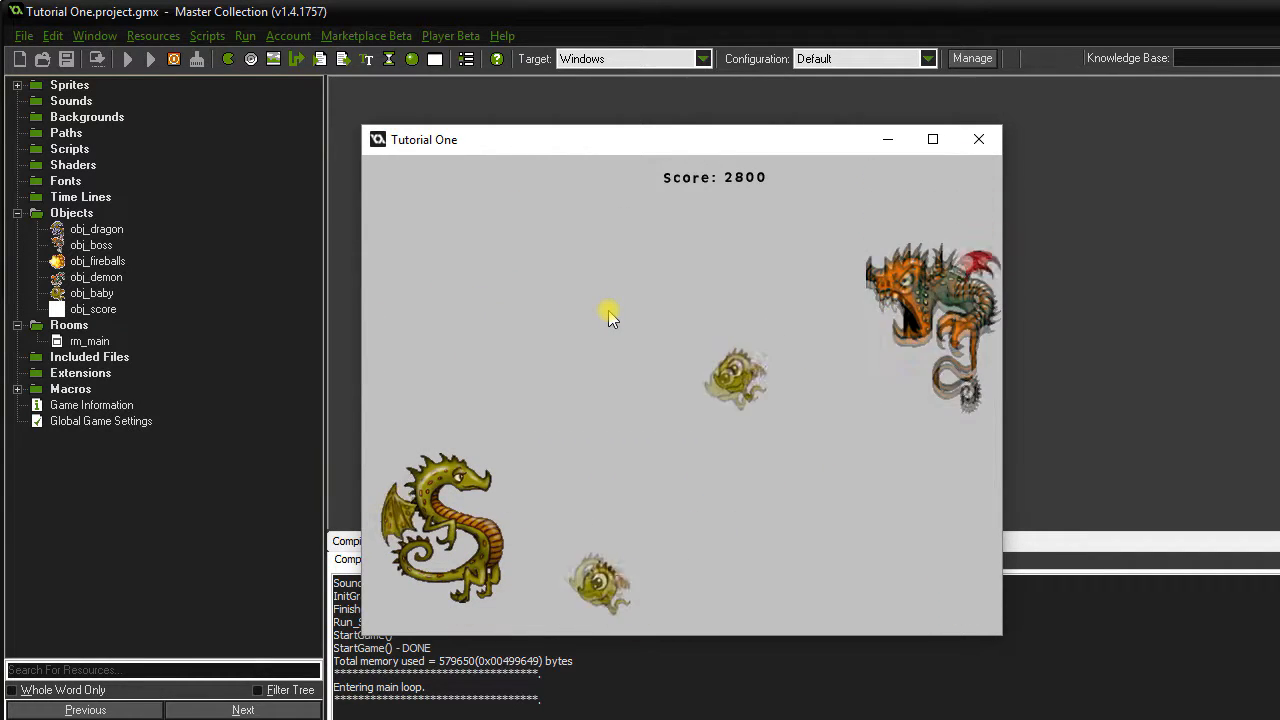
key("Up")
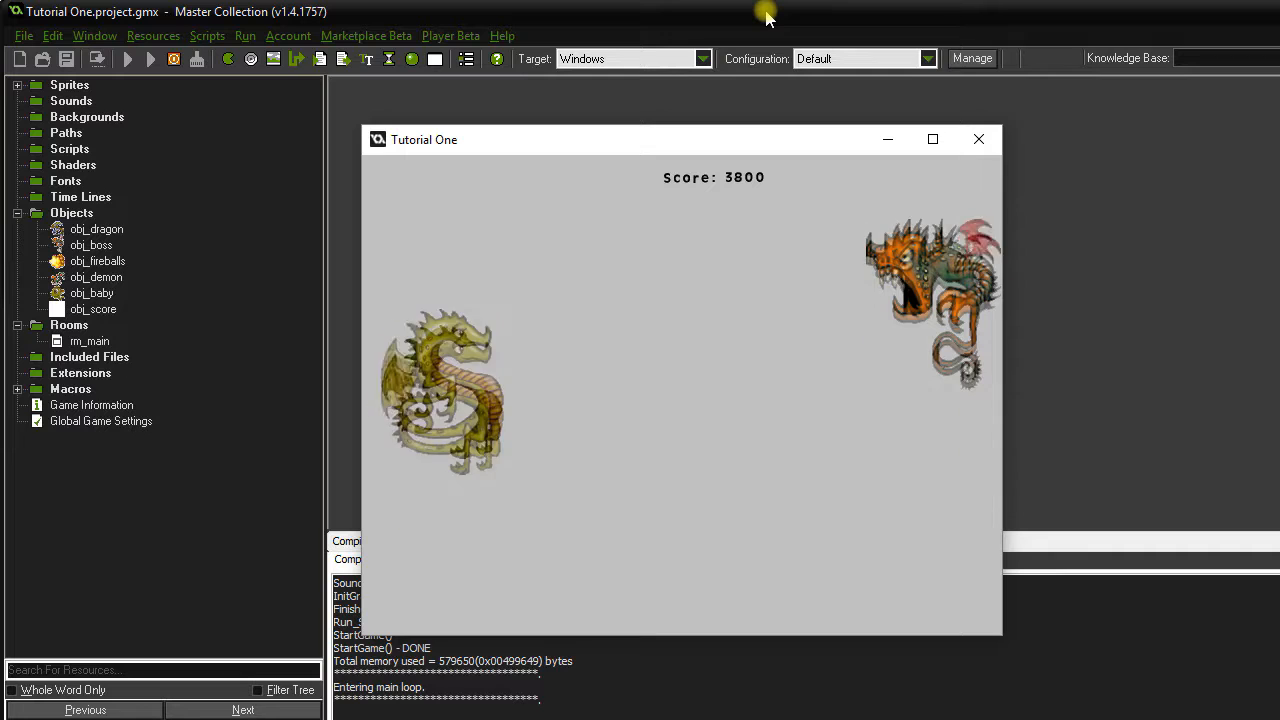
key("Down")
key("Up")
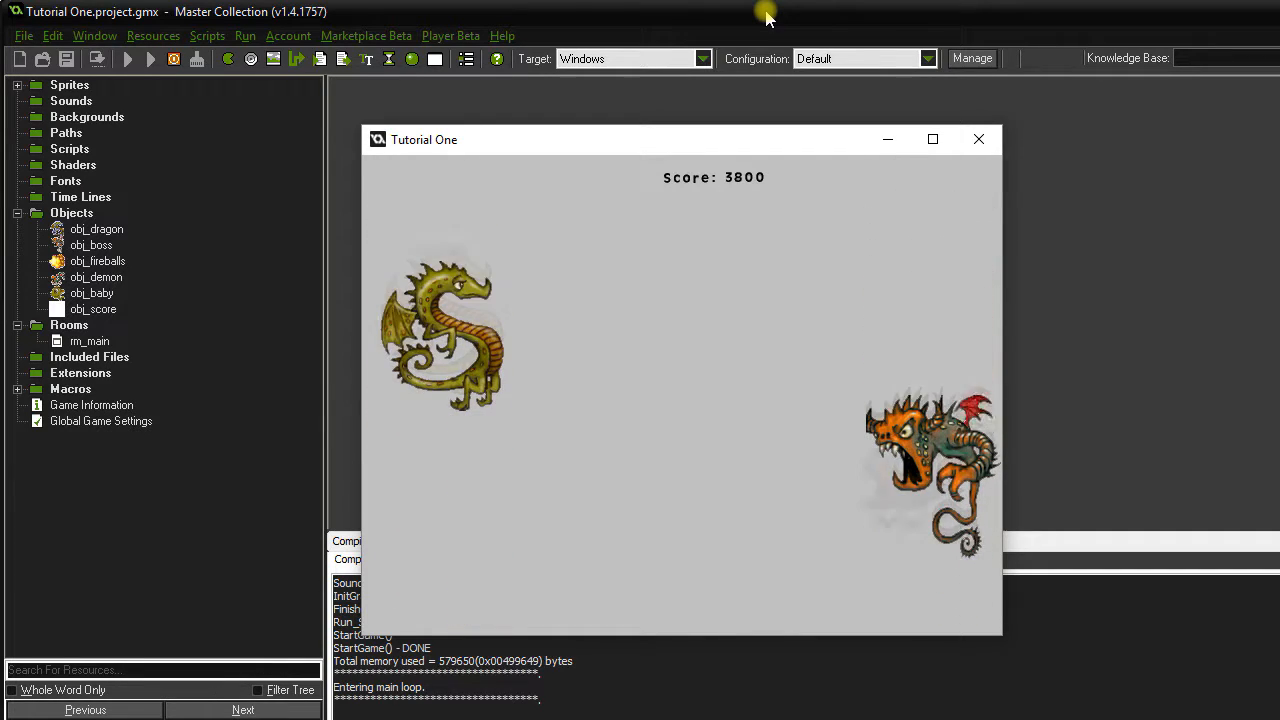
key("Down")
key("Up")
key("Down")
Shoot fireballs at the demons while moving up and down, then close the game at Score 4100.
key("space")
key("Up")
key("space")
key("Down")
key("space")
key("Down")
key("space")
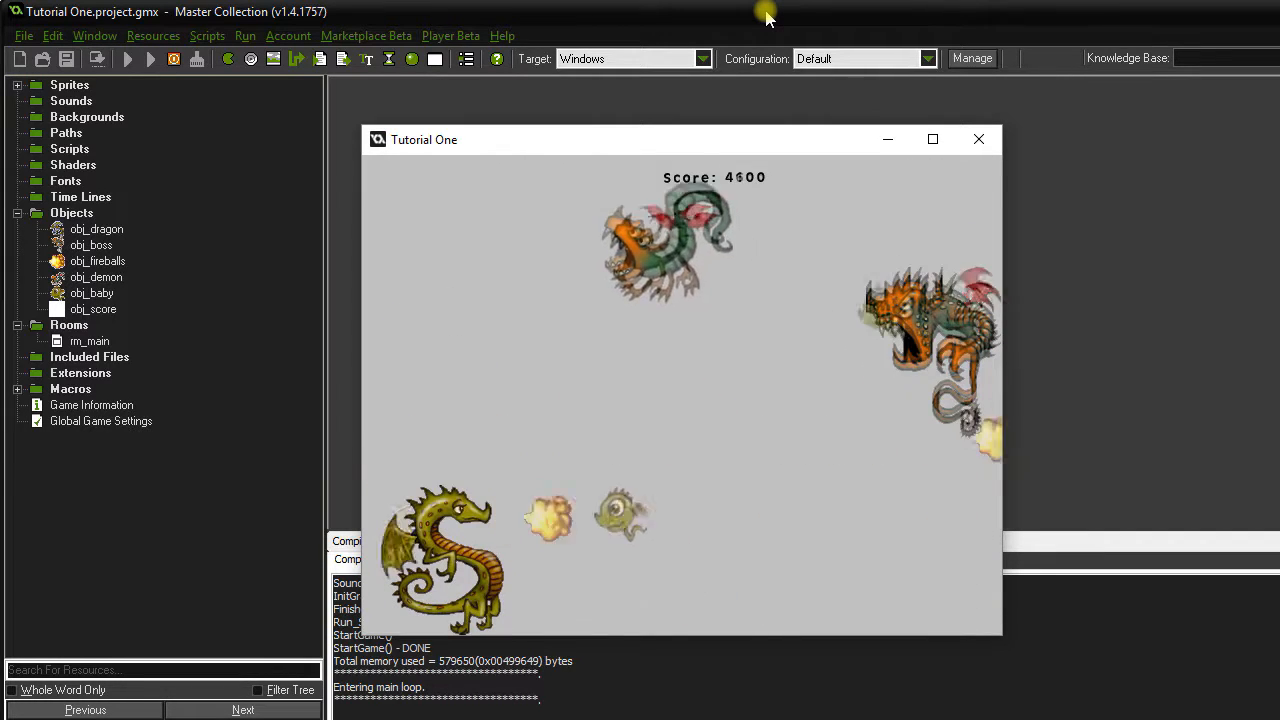
key("Up")
key("Down")
key("Up")
key("Up")
key("Down")
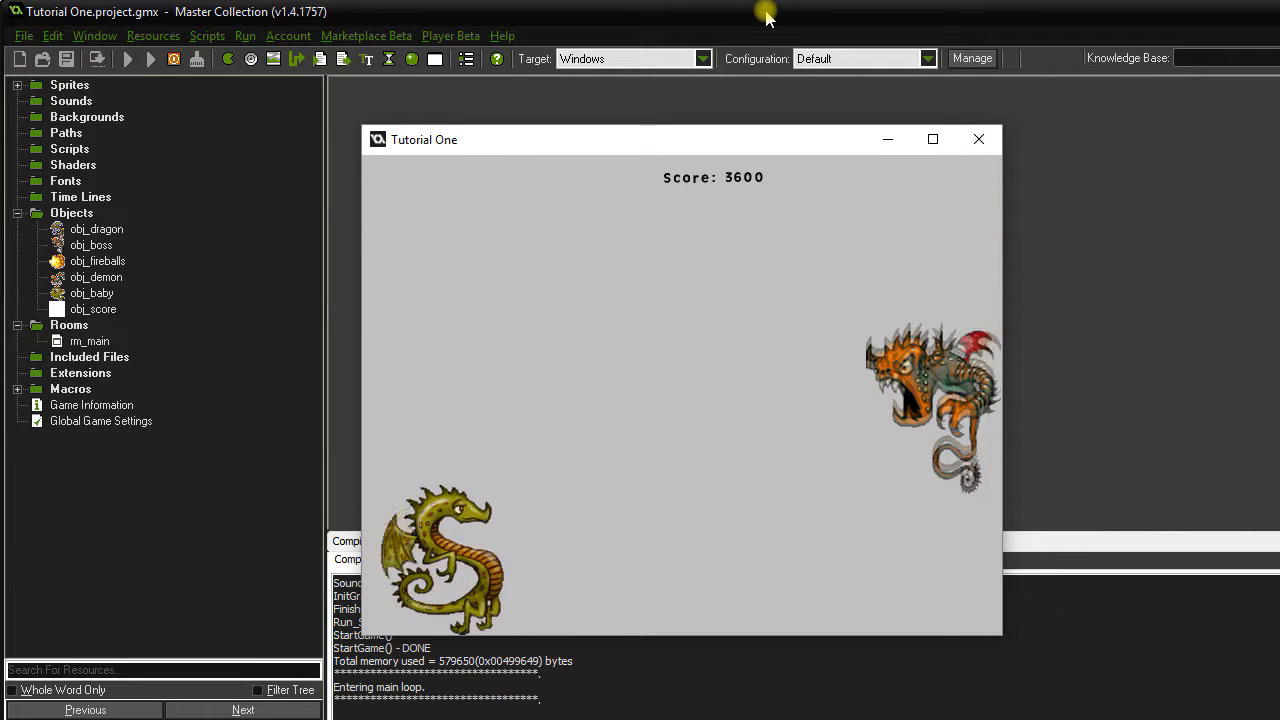
key("Up")
key("space")
key("Down")
key("Up")
key("Up")
key("Down")
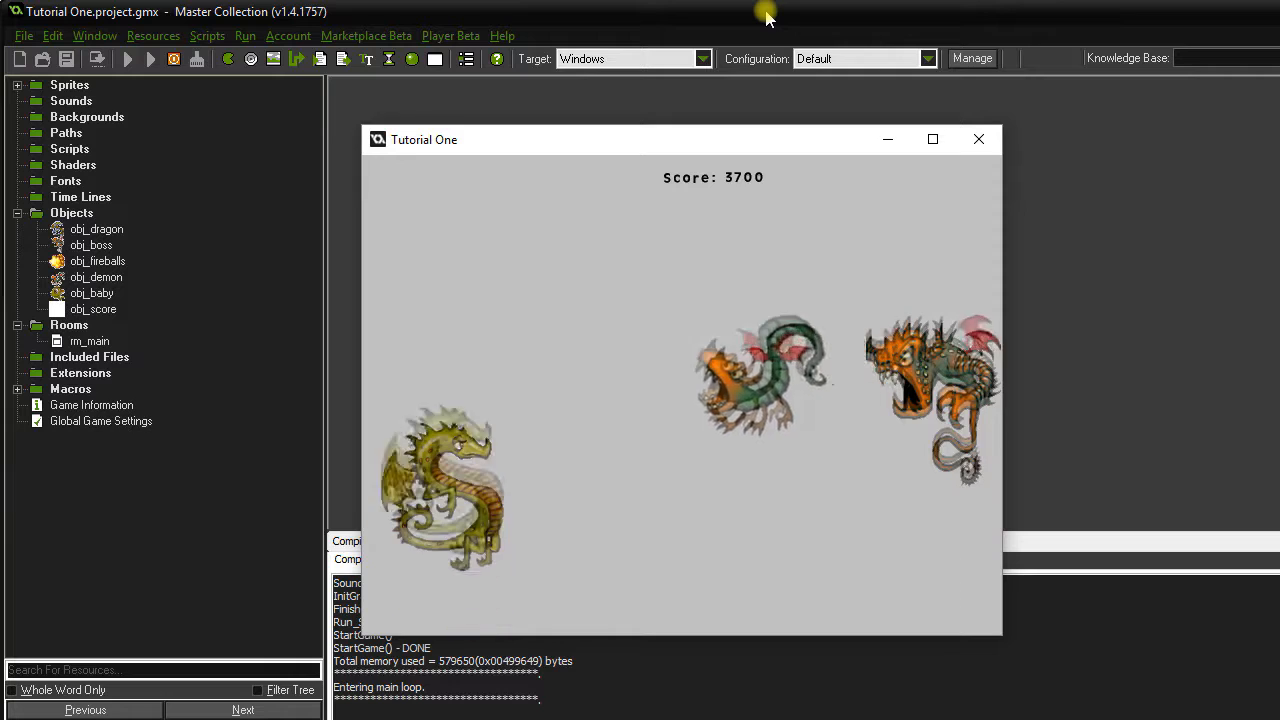
key("Up")
key("space")
key("Down")
key("space")
key("space")
key("Up")
key("space")
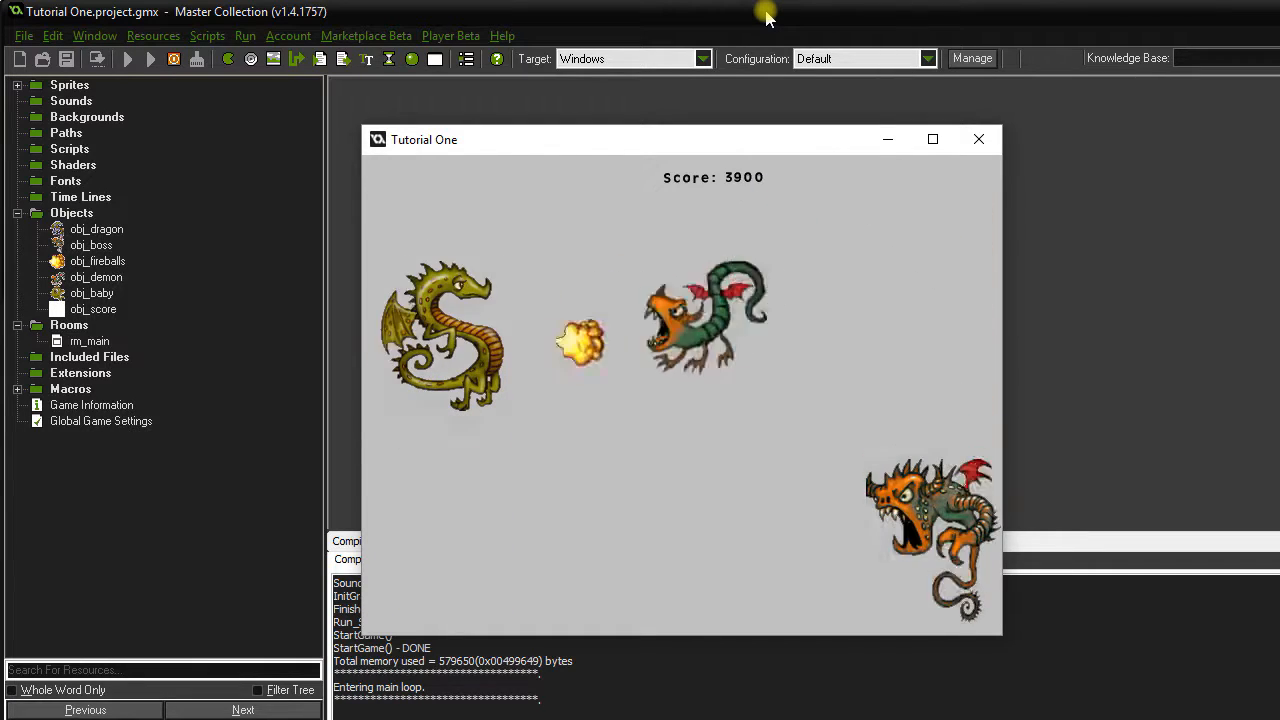
key("Down")
key("Up")
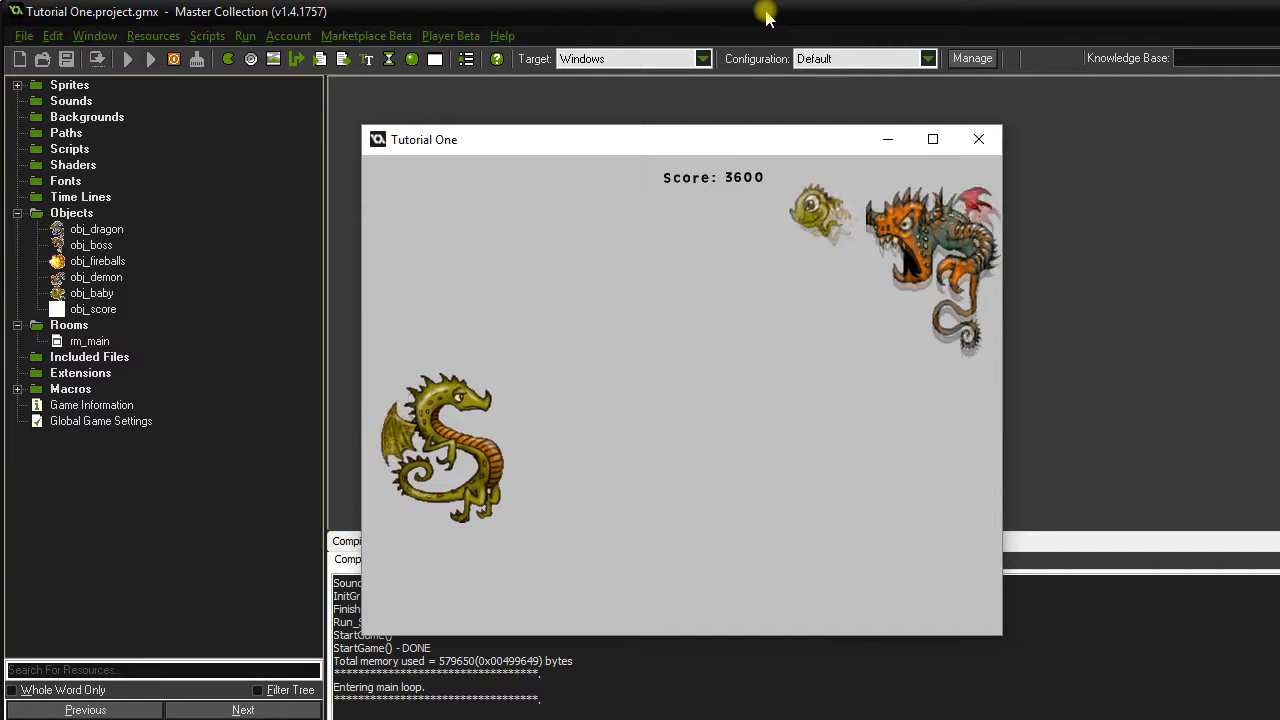
left_click(977, 140)
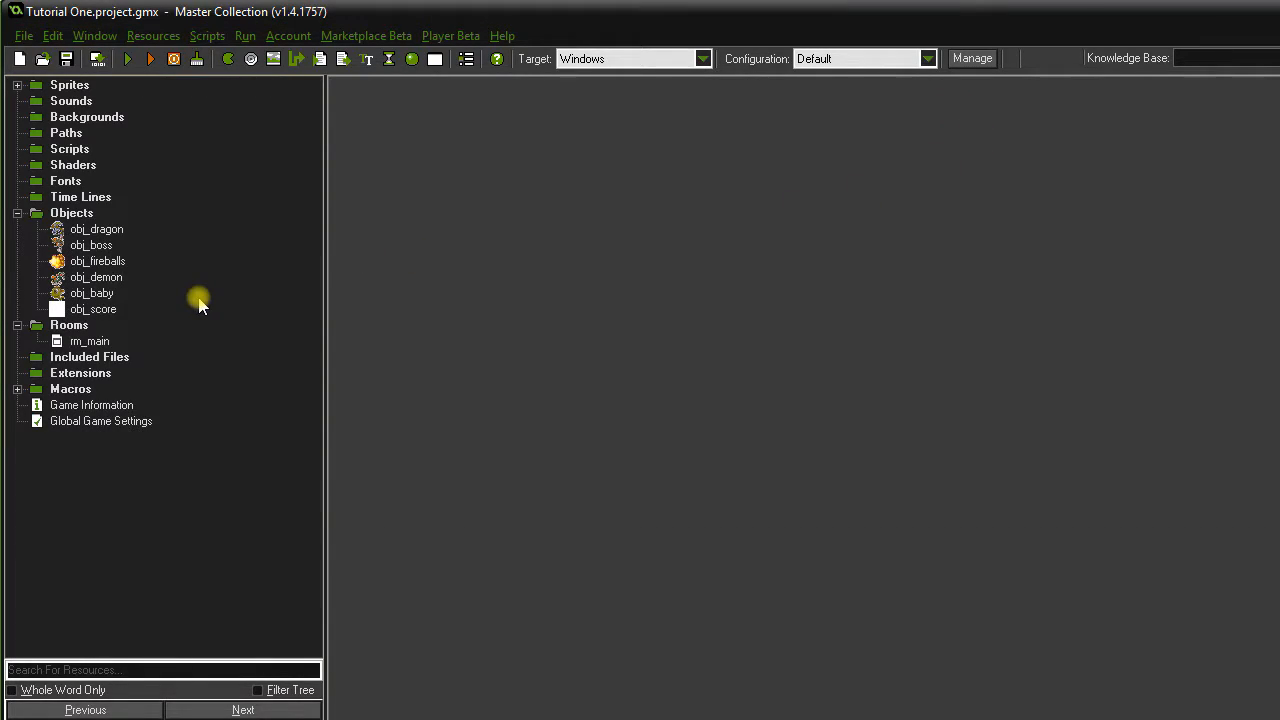
Check that obj_baby's Start moving action uses speed 12, then close obj_baby's properties.
double_click(95, 296)
double_click(785, 160)
left_click(666, 428)
left_click_drag(666, 428, 567, 432)
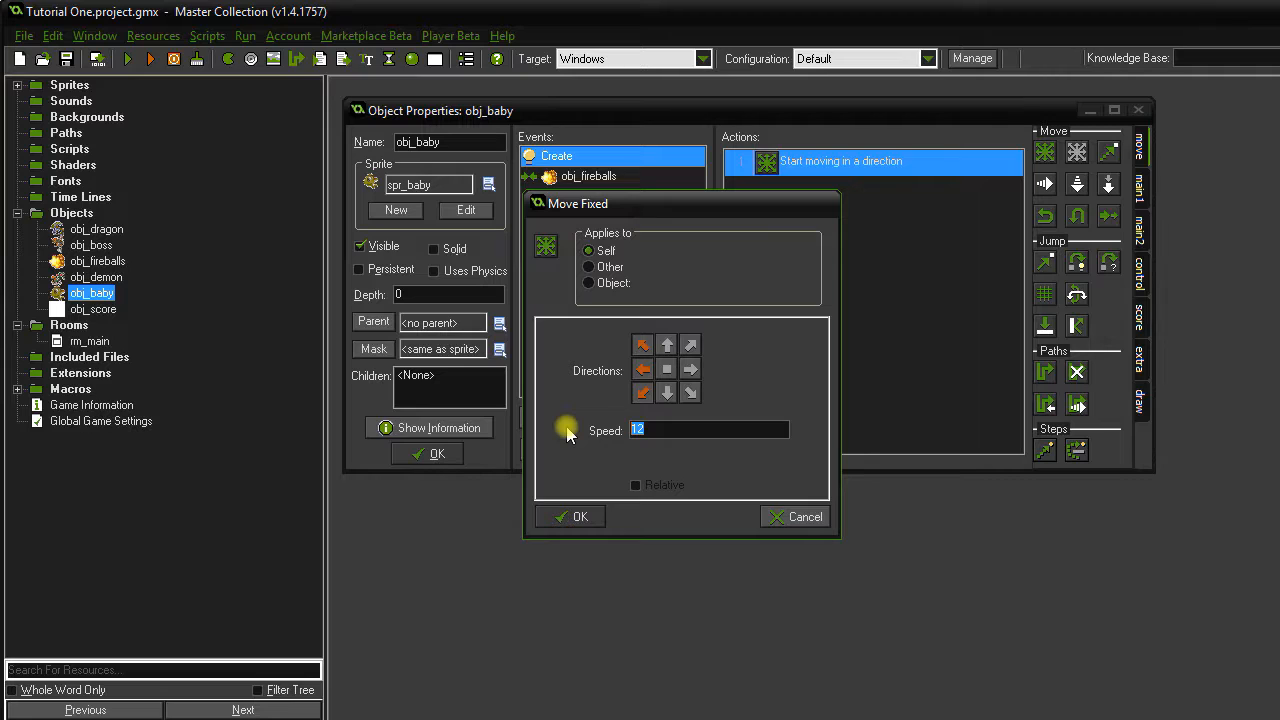
left_click(580, 516)
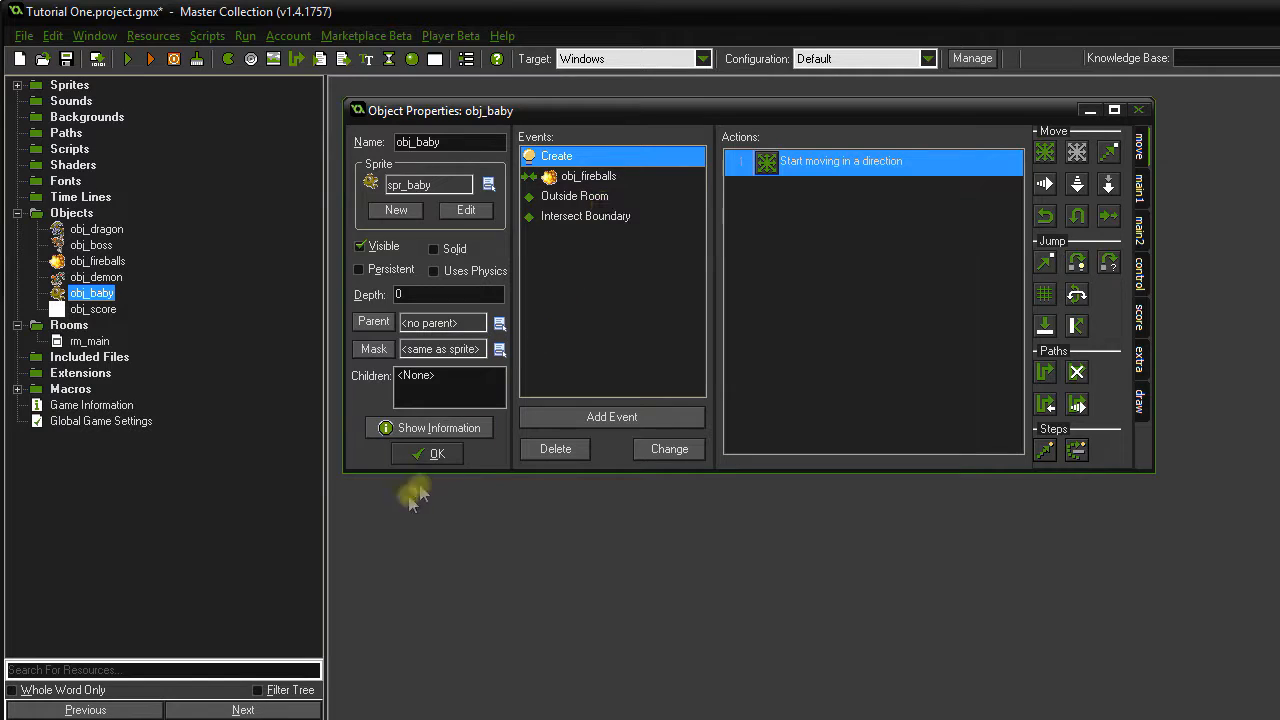
left_click(434, 455)
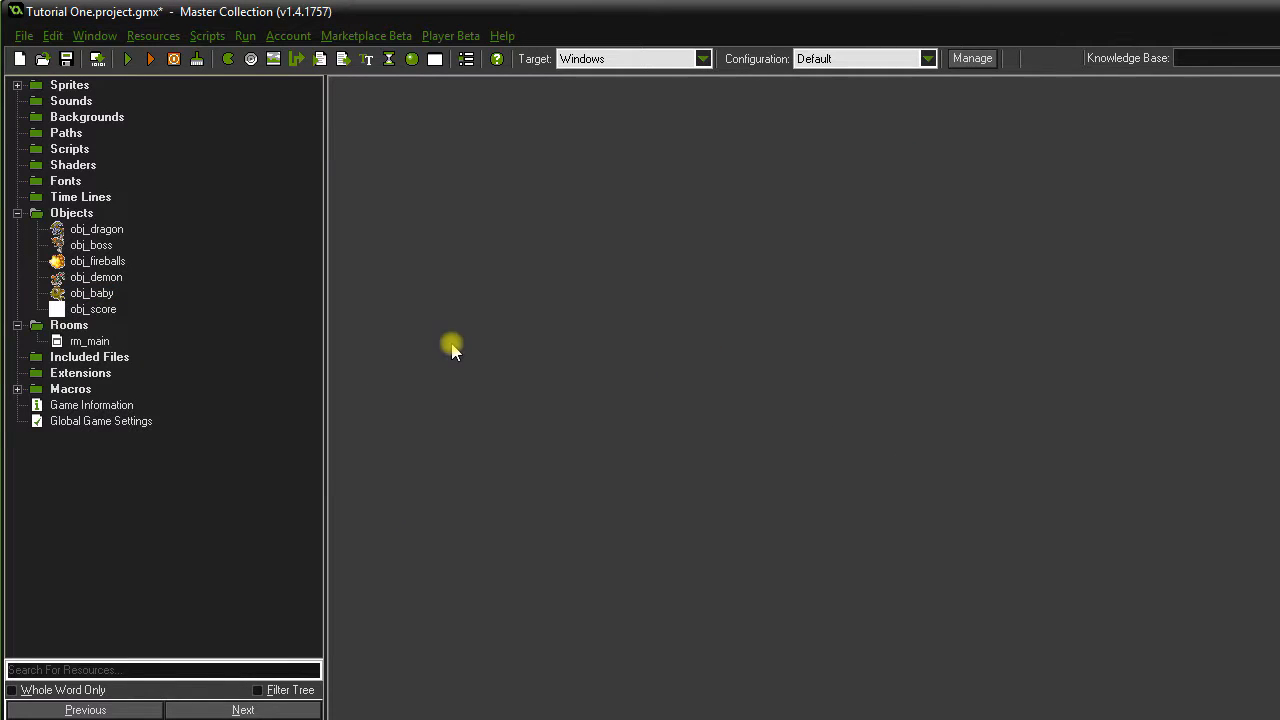